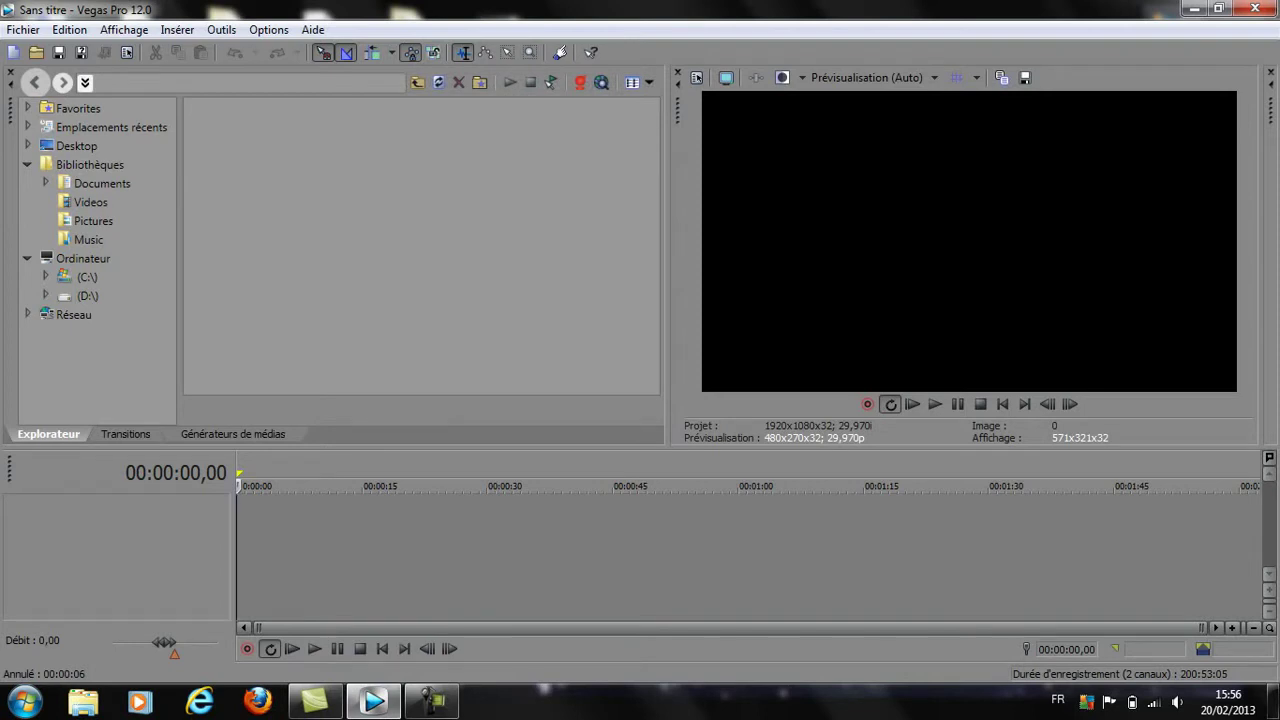
Import the video Black Ops II Game Clip(3) from the 4eme montage folder on the desktop
mouse_move(238, 486)
left_mouse_down()
mouse_move(512, 486)
mouse_move(238, 486)
left_mouse_up()
left_click(22, 29)
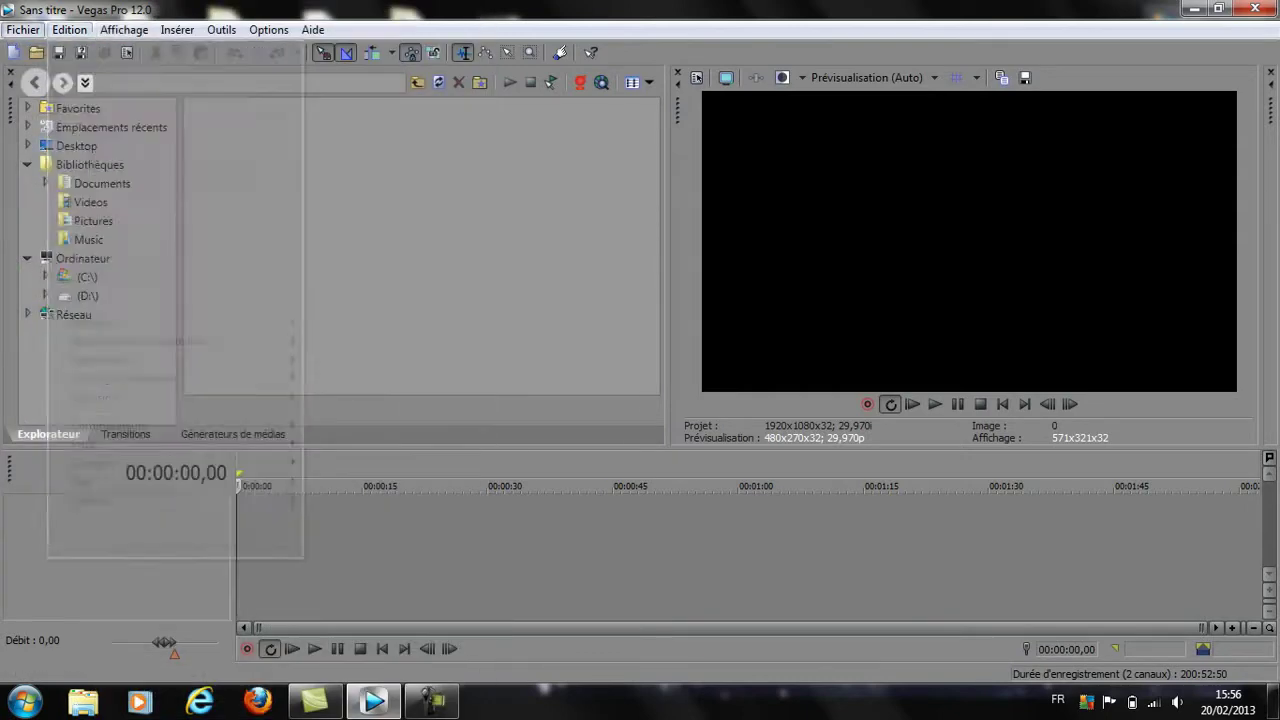
mouse_move(60, 209)
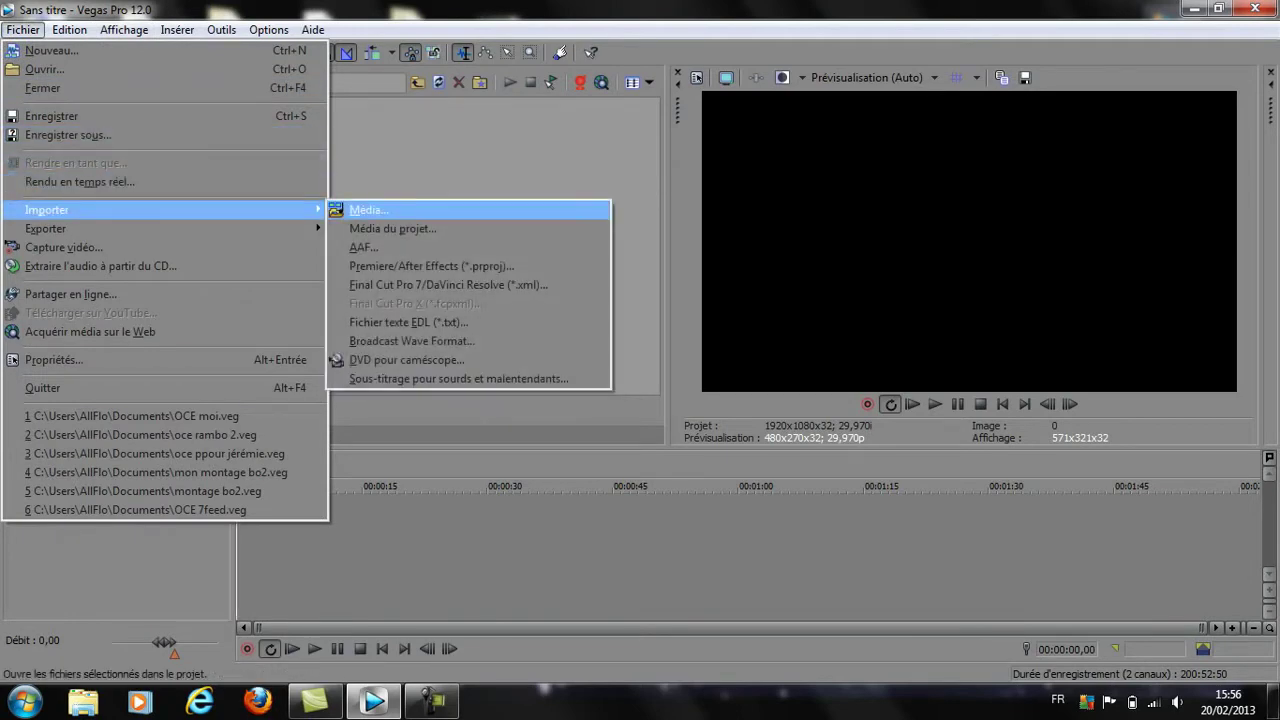
left_click(365, 209)
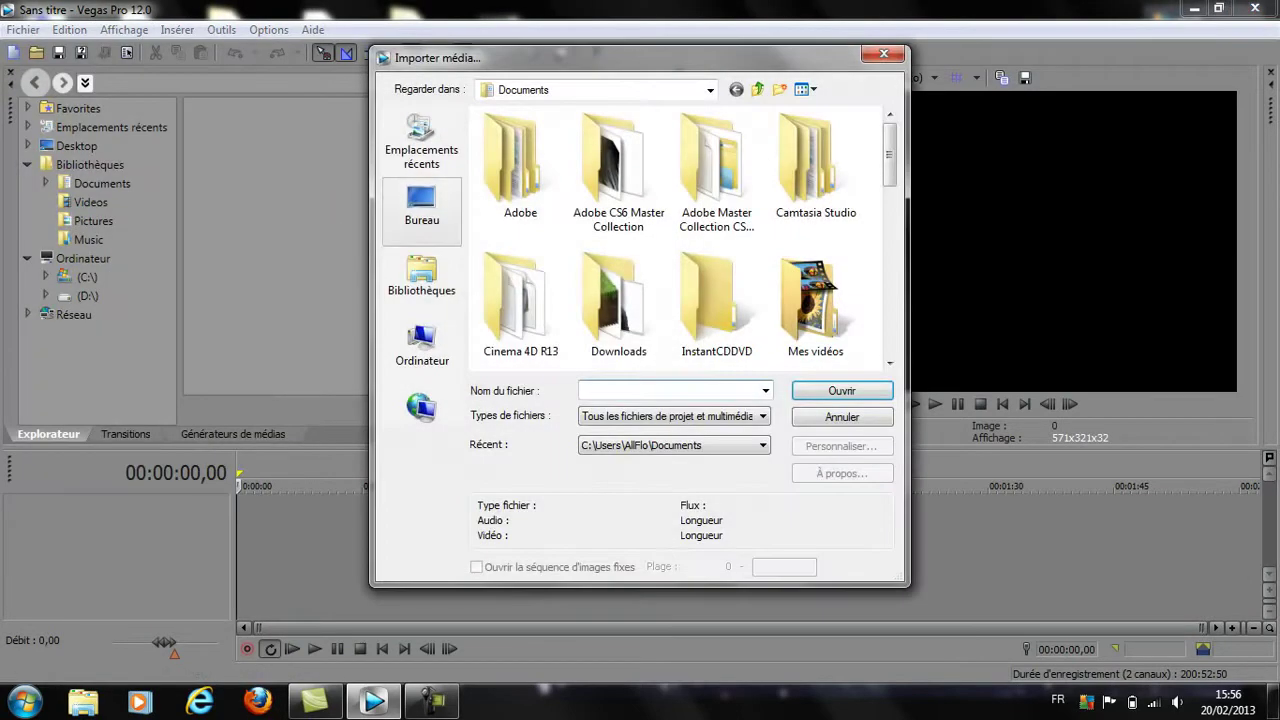
left_click(421, 205)
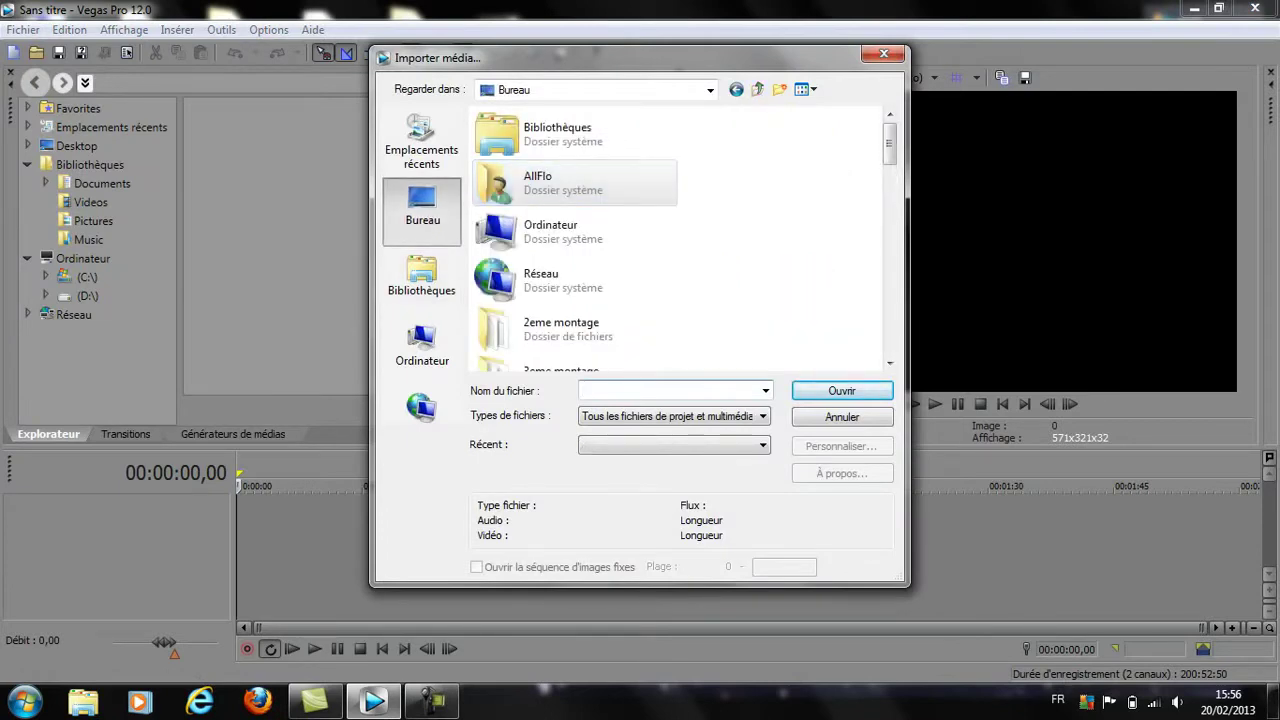
scroll(575, 240, "down", 3)
scroll(575, 240, "up", 1)
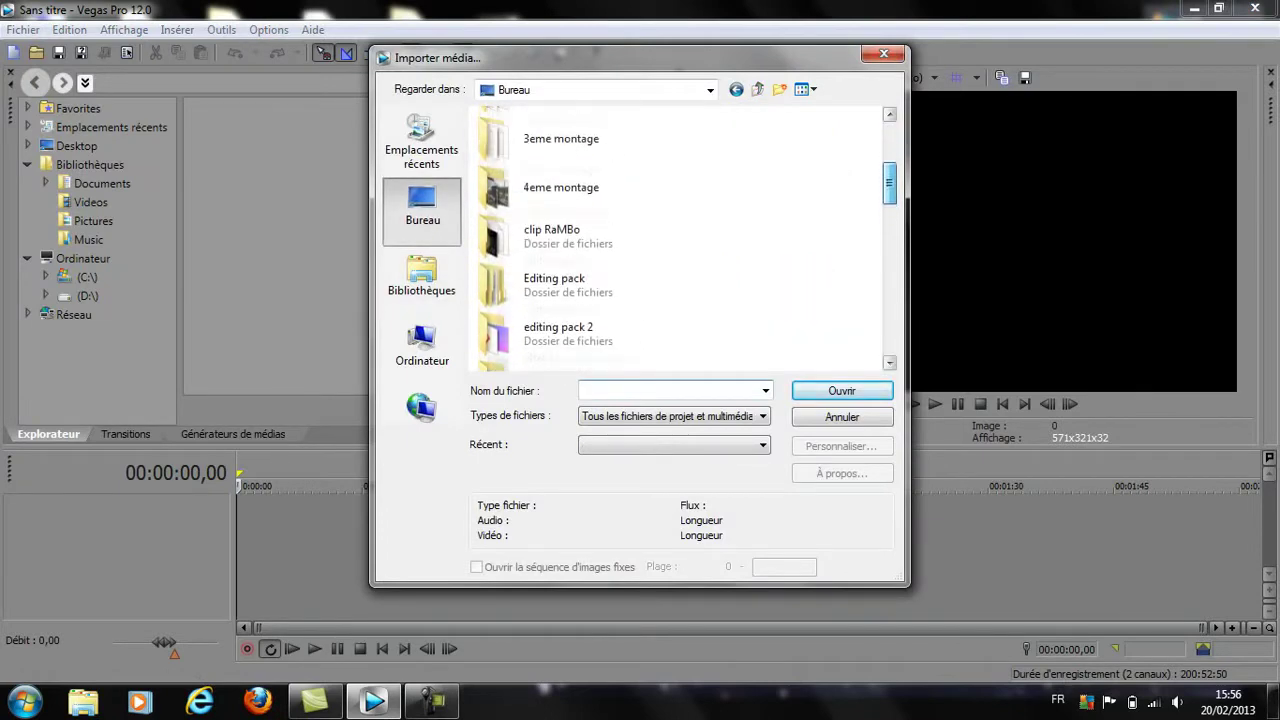
double_click(560, 200)
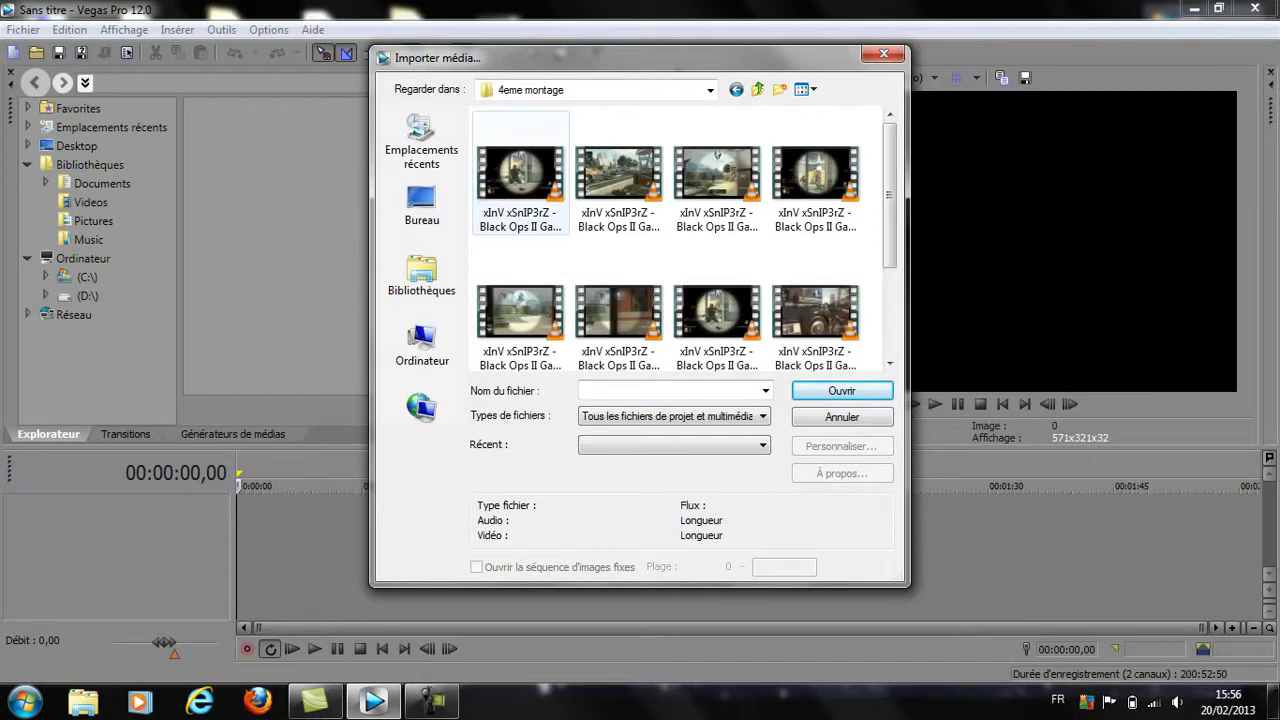
left_click(618, 180)
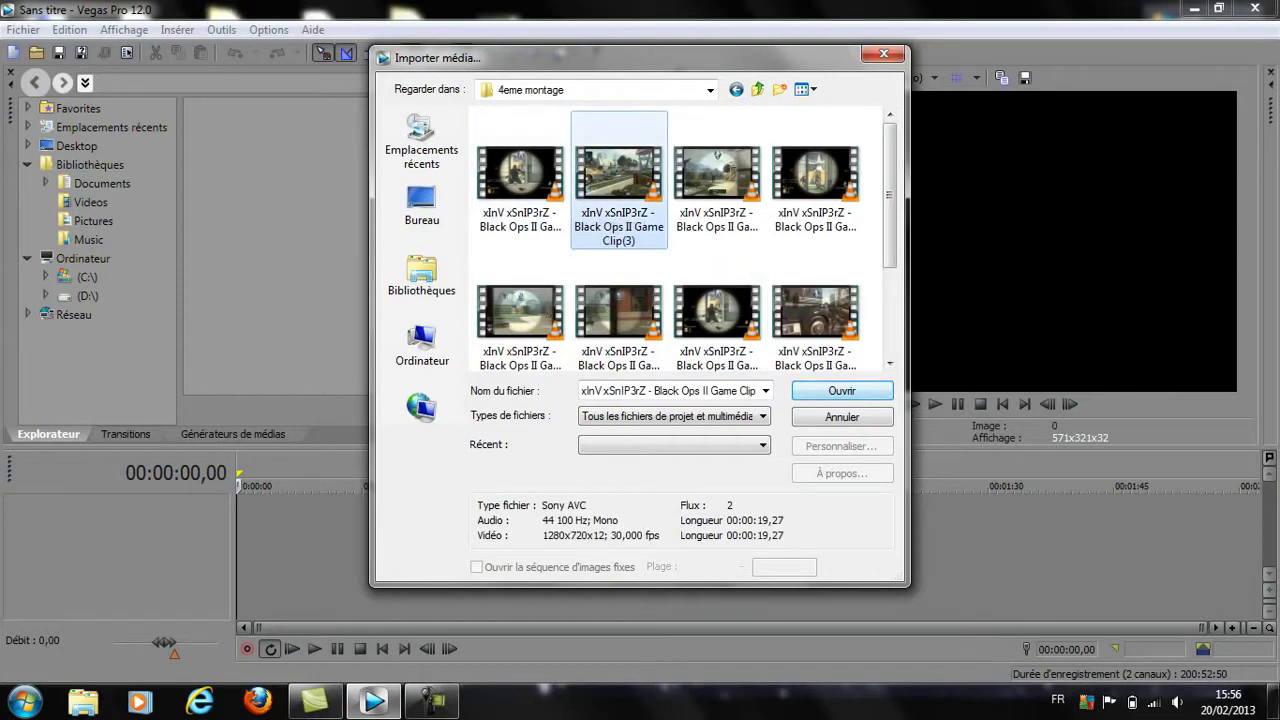
left_click(842, 390)
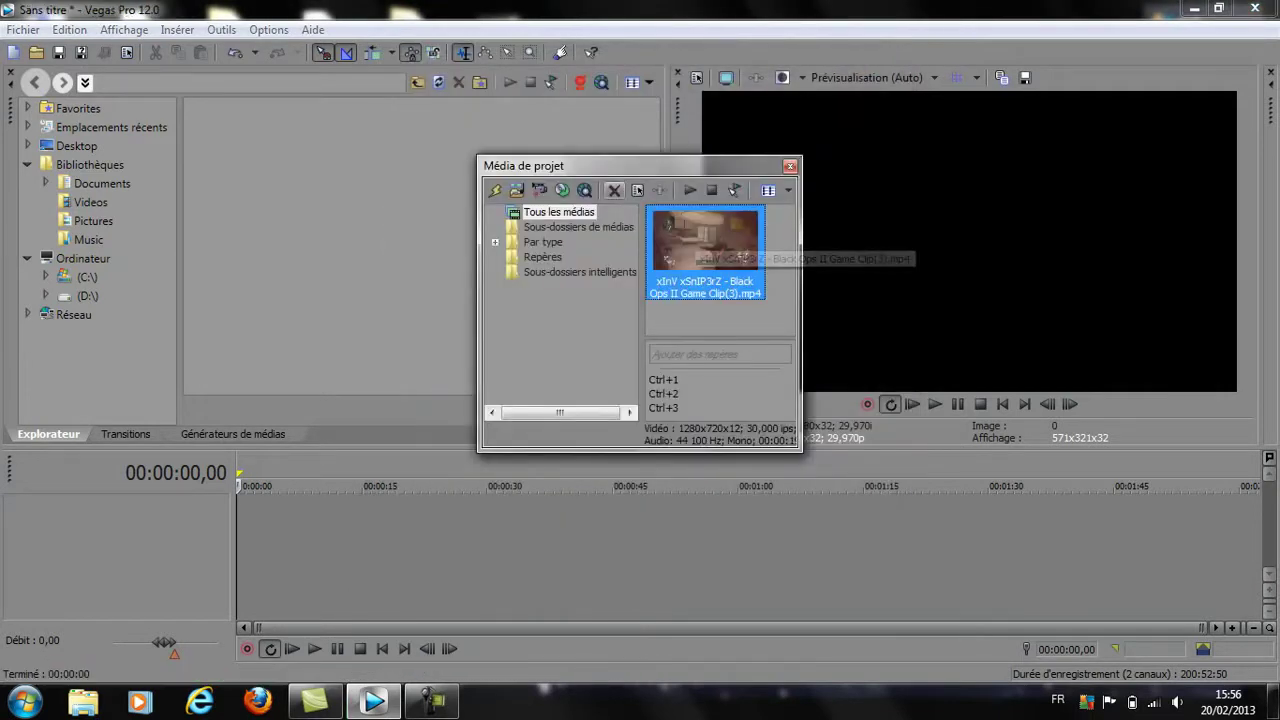
Dock the project media window beside the Explorer and place the clip at the timeline's start, with the cursor at 00:00:00,00
left_click_drag(560, 165, 300, 110)
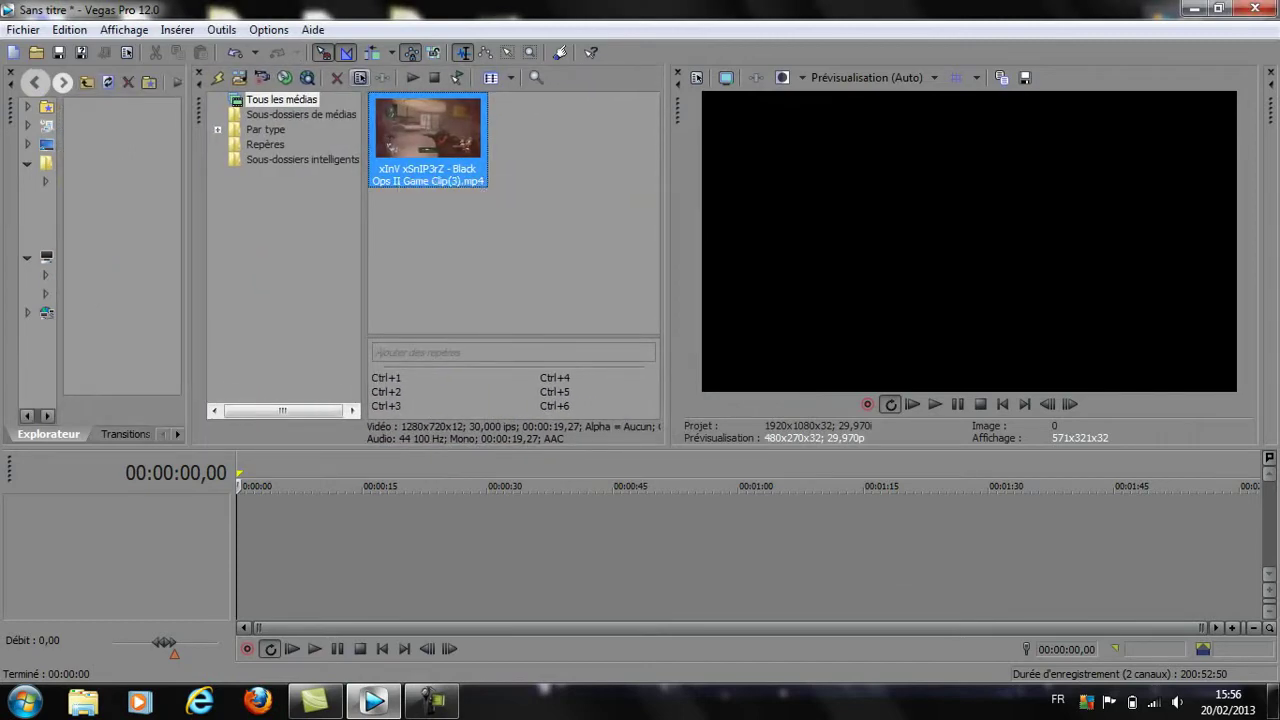
left_click(500, 250)
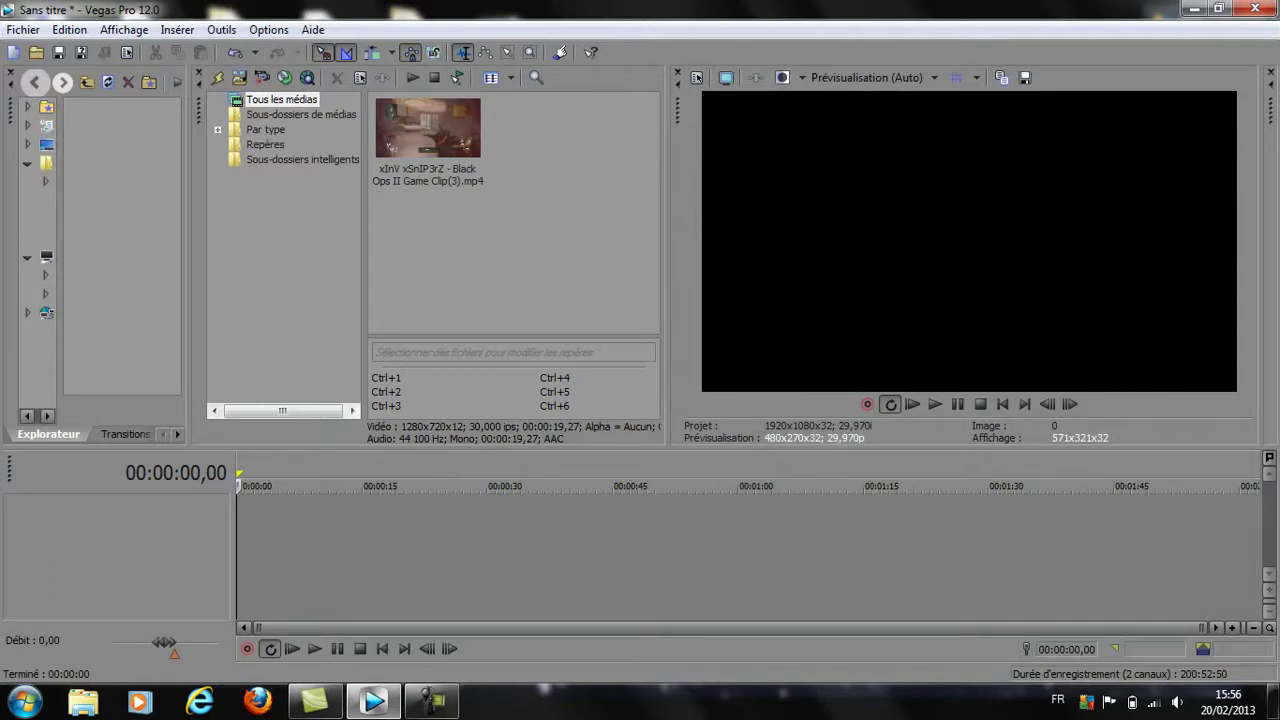
left_click(428, 139)
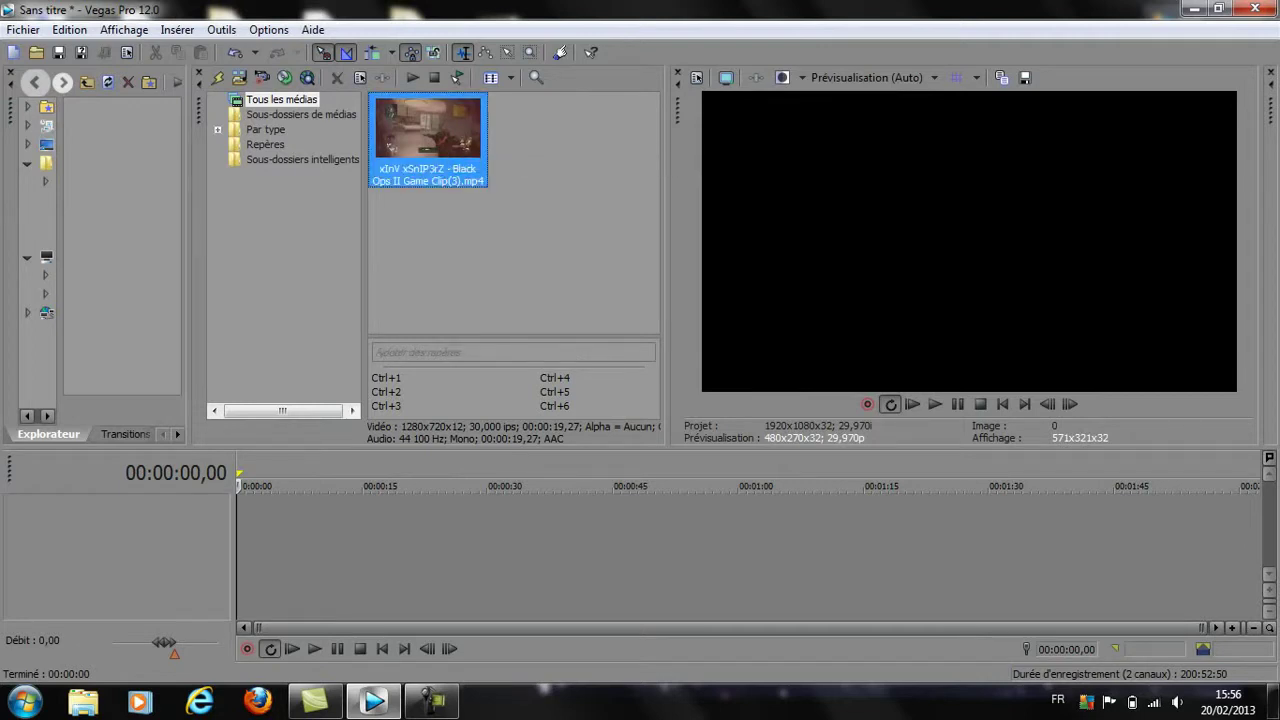
left_click_drag(428, 139, 244, 535)
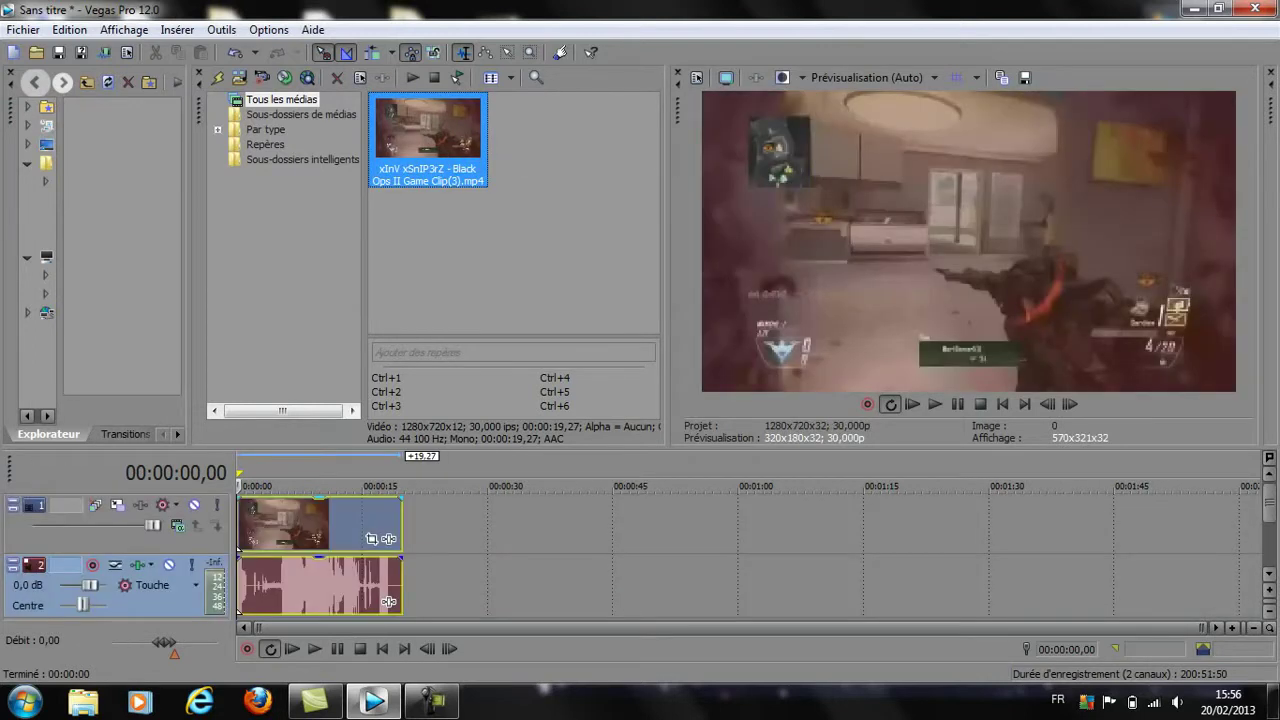
left_click(249, 526)
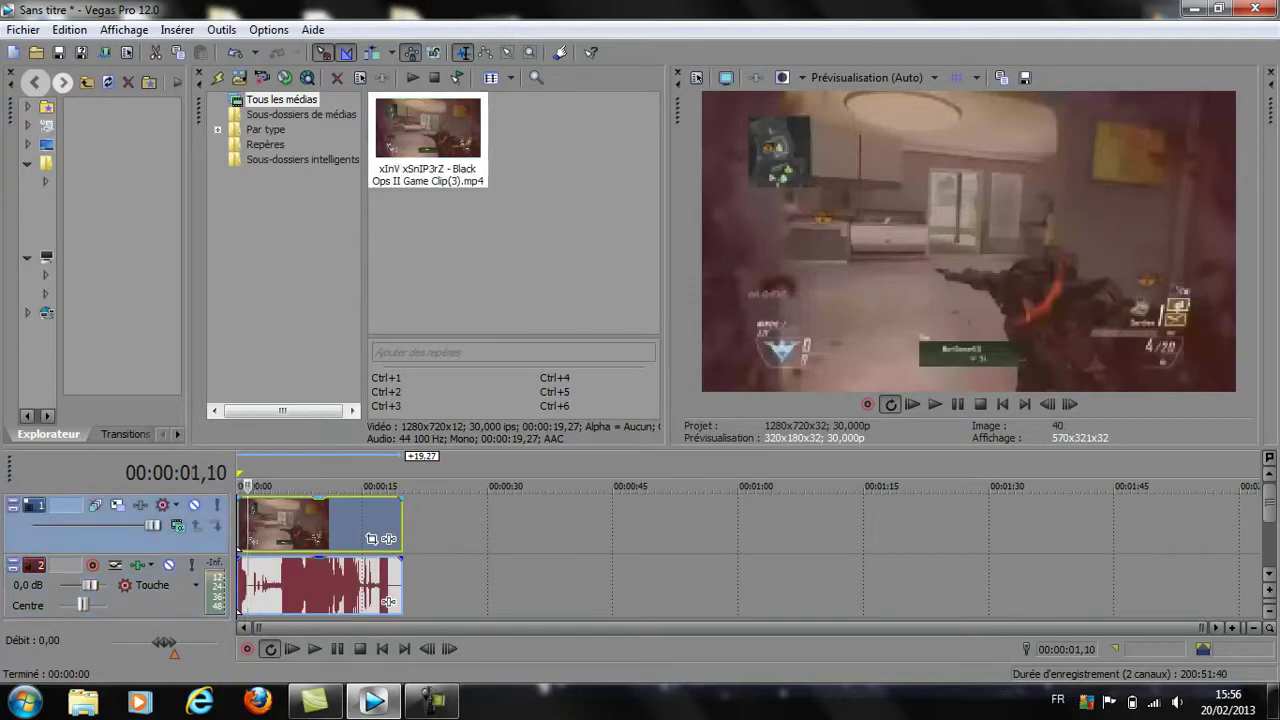
mouse_move(249, 486)
left_mouse_down()
mouse_move(373, 486)
mouse_move(238, 486)
left_mouse_up()
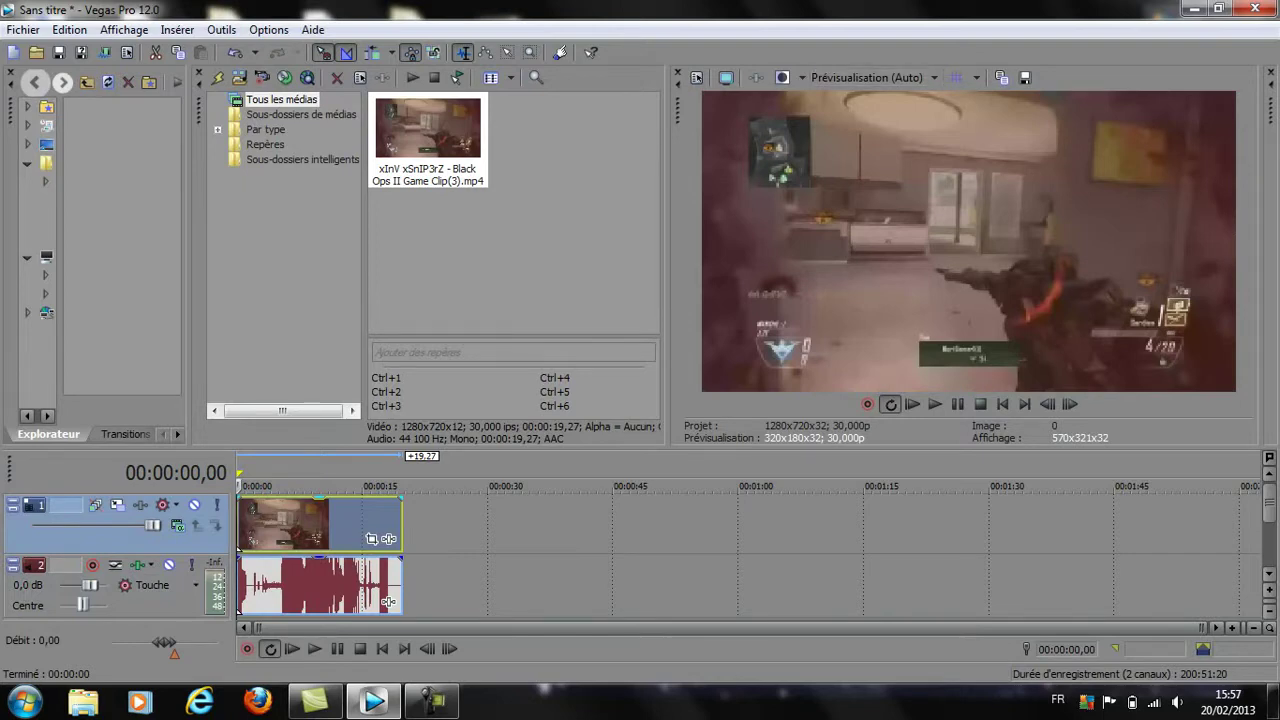
Set the video preview quality to Prévisualisation (Complet)
left_click(872, 77)
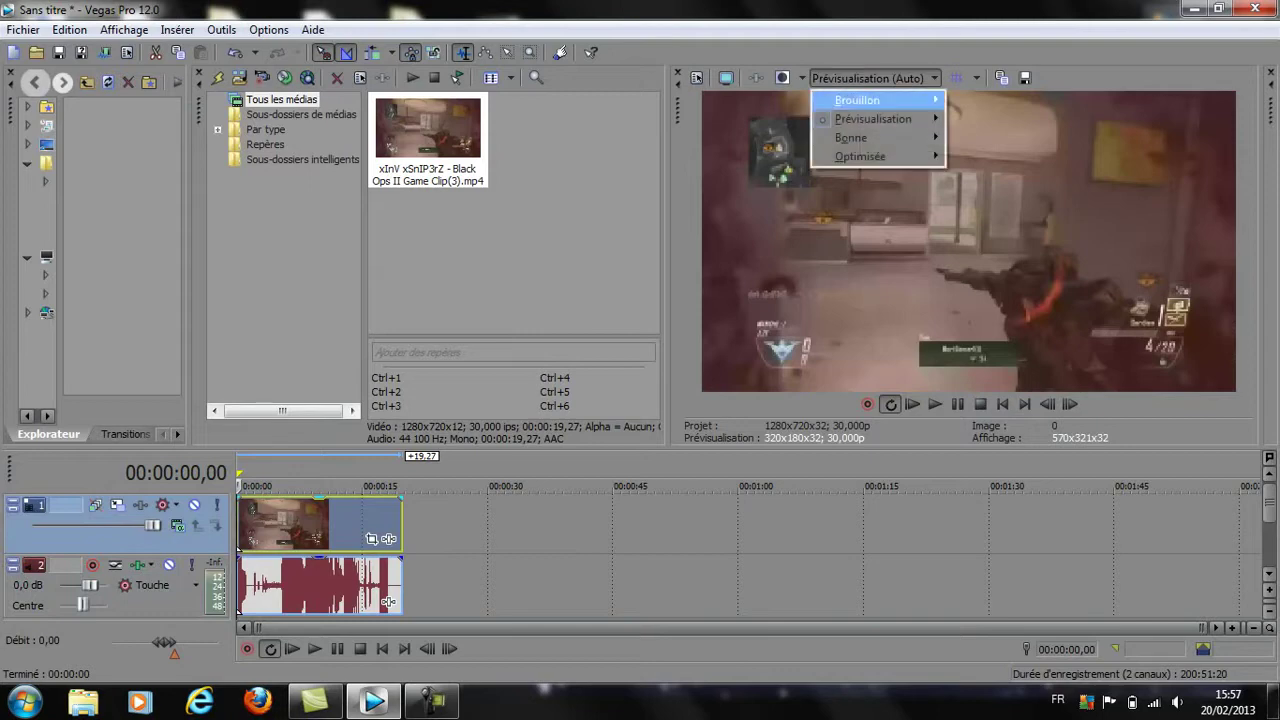
key("Escape")
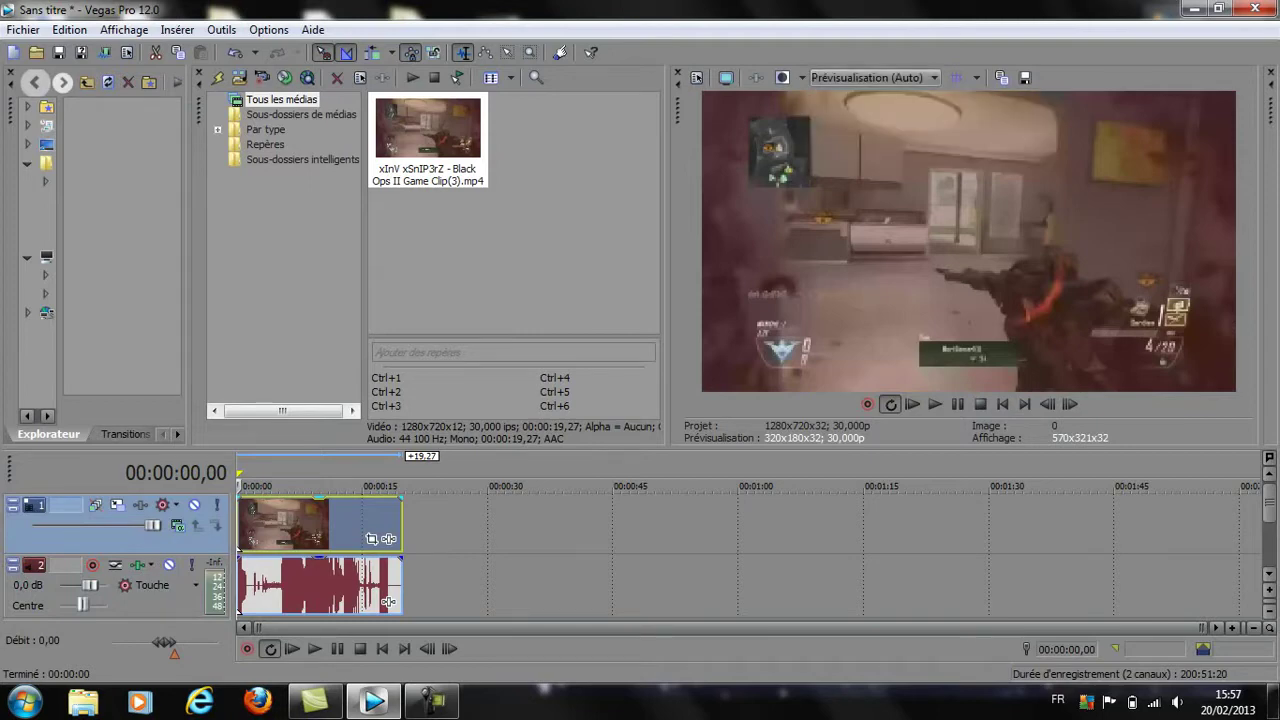
left_click(872, 77)
mouse_move(880, 119)
key("Escape")
left_click(872, 77)
mouse_move(873, 119)
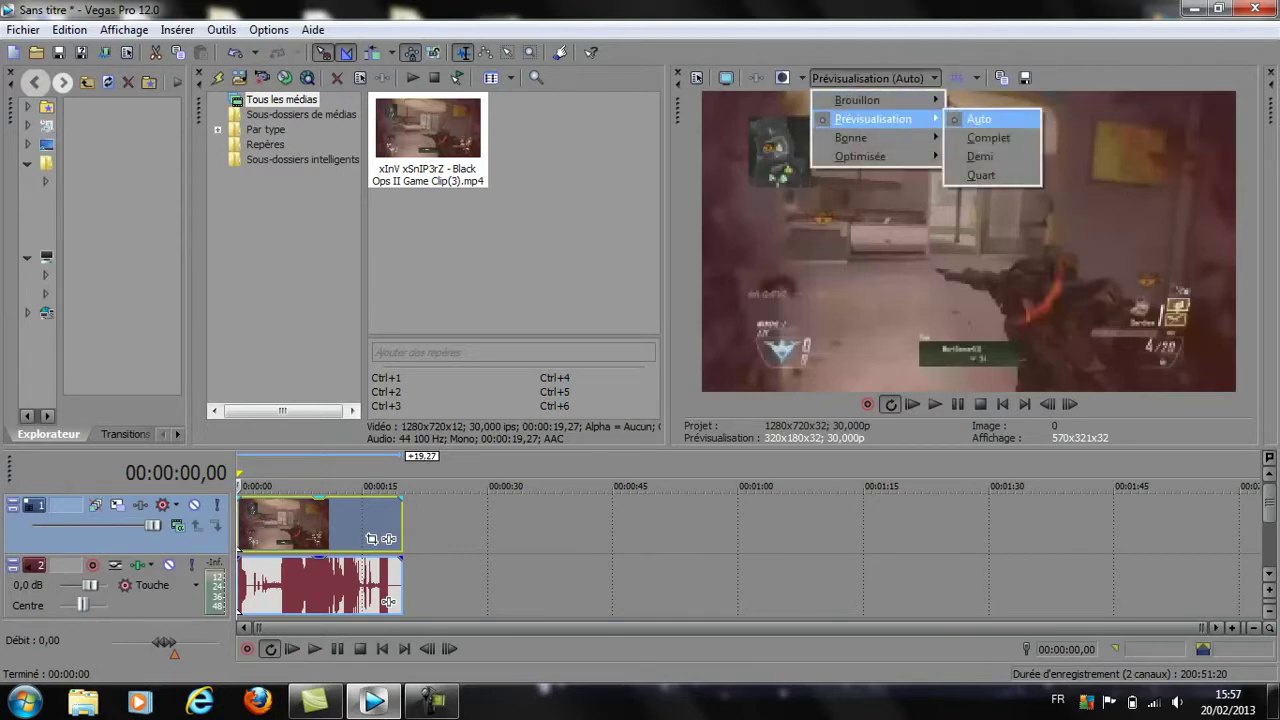
left_click(988, 137)
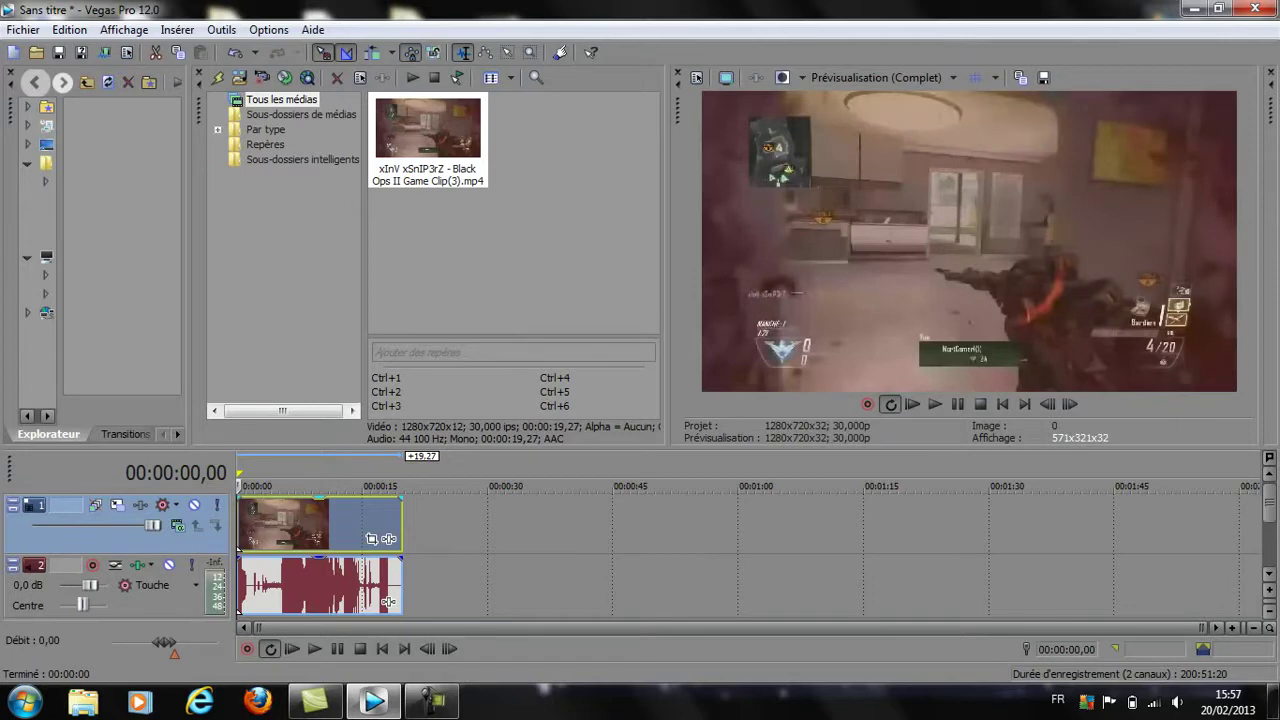
Set the video preview quality to Optimisée (Complet)
left_click(872, 77)
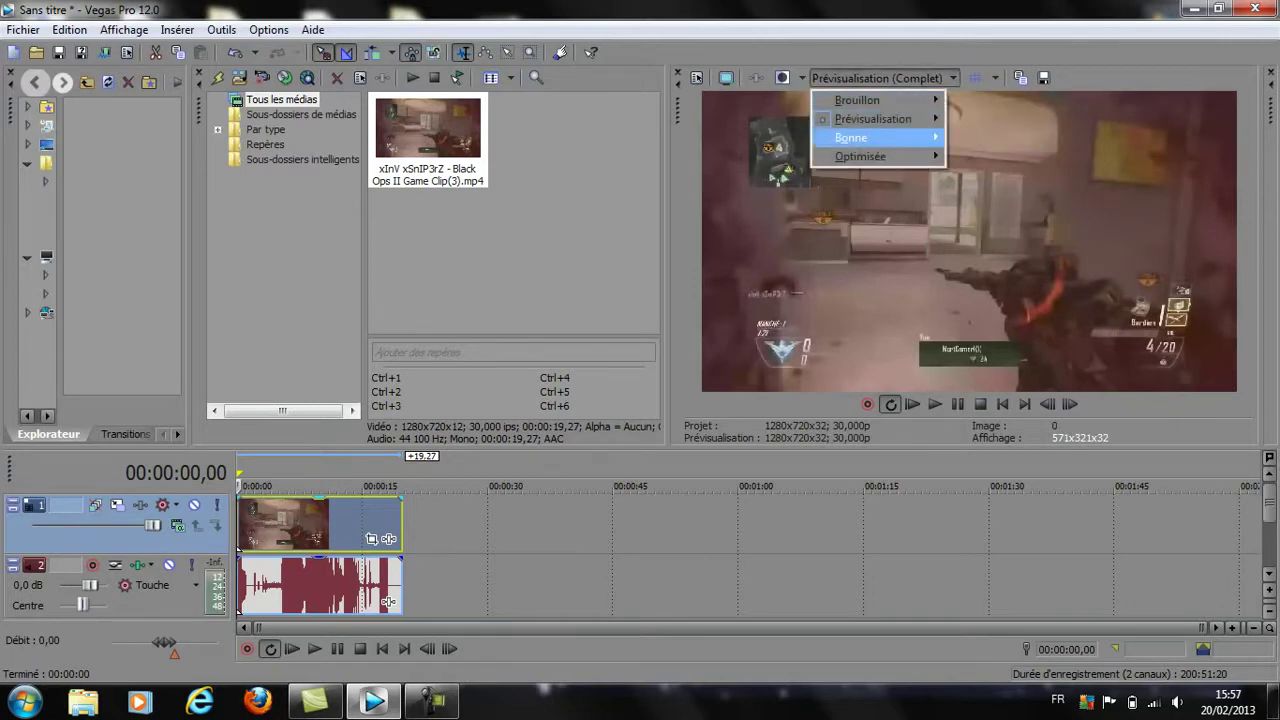
mouse_move(860, 156)
left_click(988, 156)
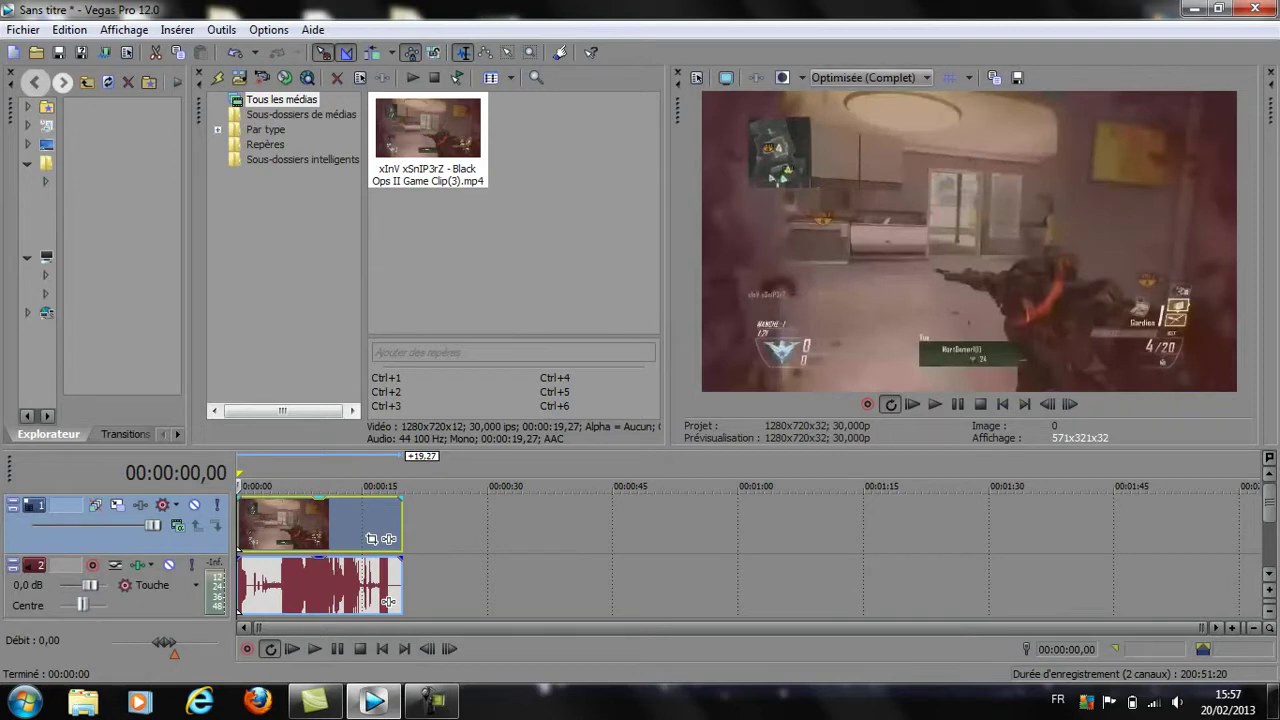
Set the video preview quality to Prévisualisation (Auto)
left_click(868, 77)
mouse_move(873, 119)
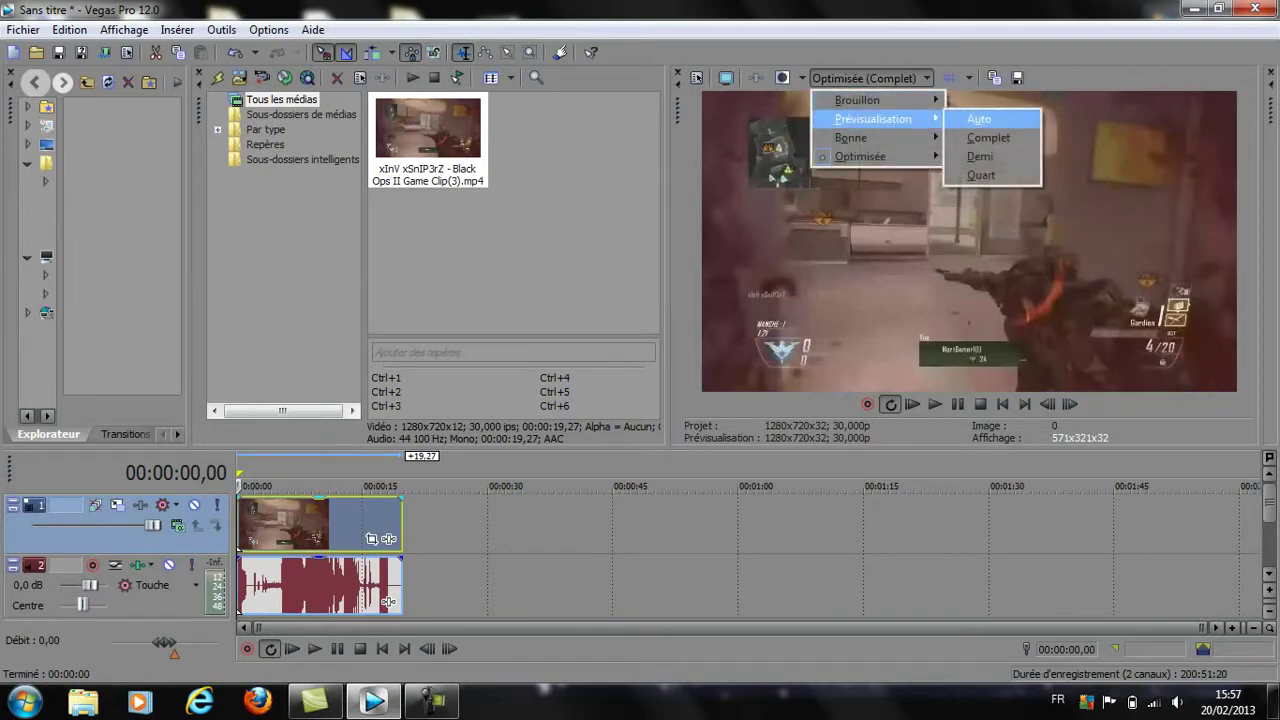
left_click(979, 119)
Preview several moments of the clip on the timeline, ending at 00:00:02,11
left_click(286, 486)
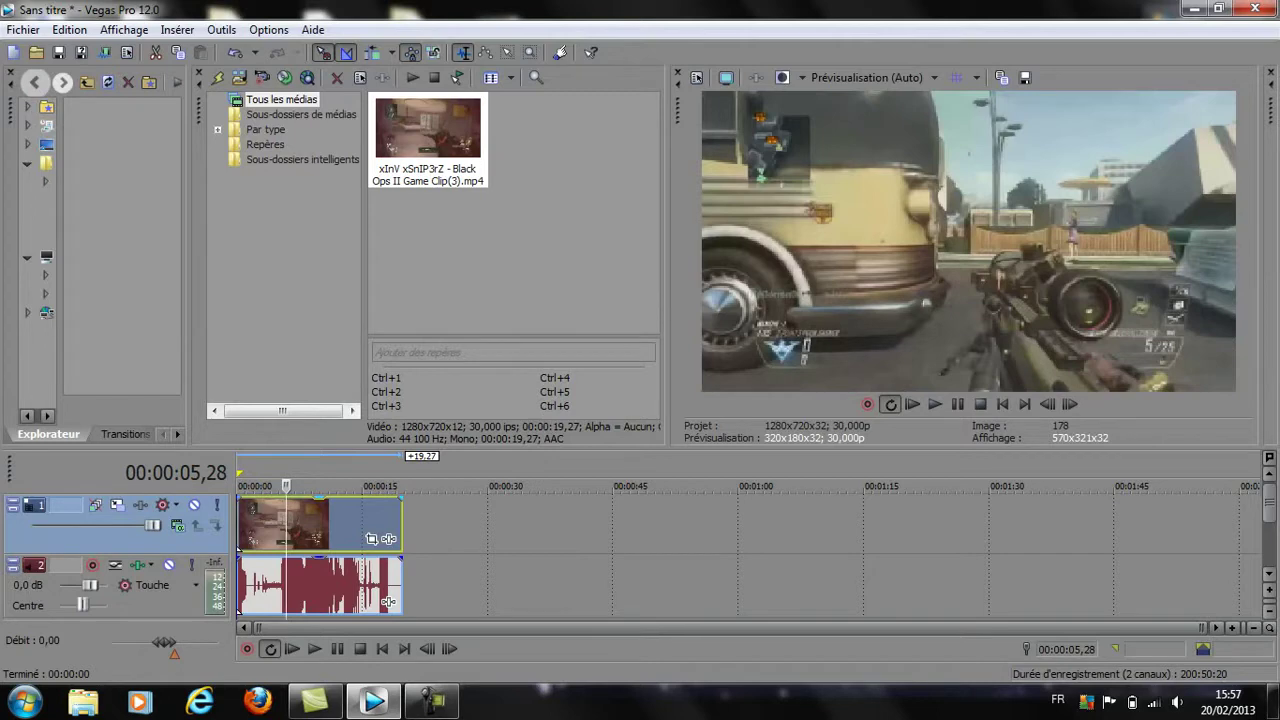
left_click(311, 486)
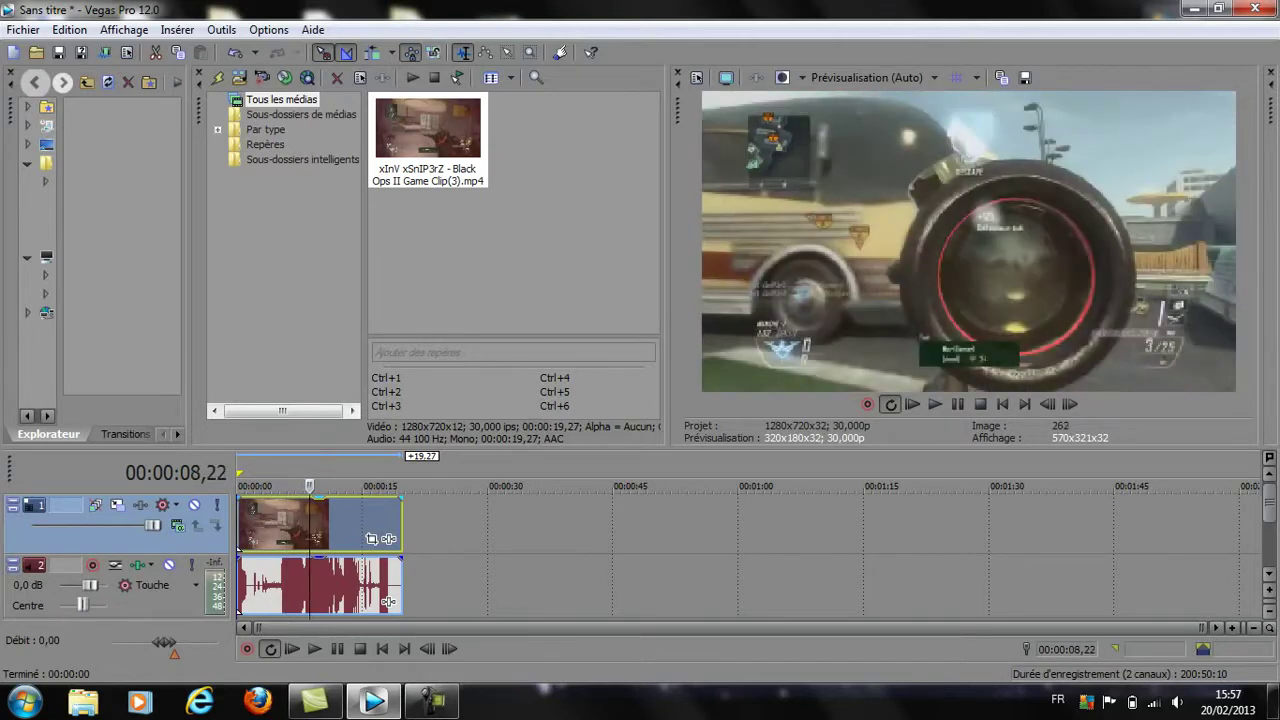
left_click(281, 486)
left_click_drag(281, 486, 257, 486)
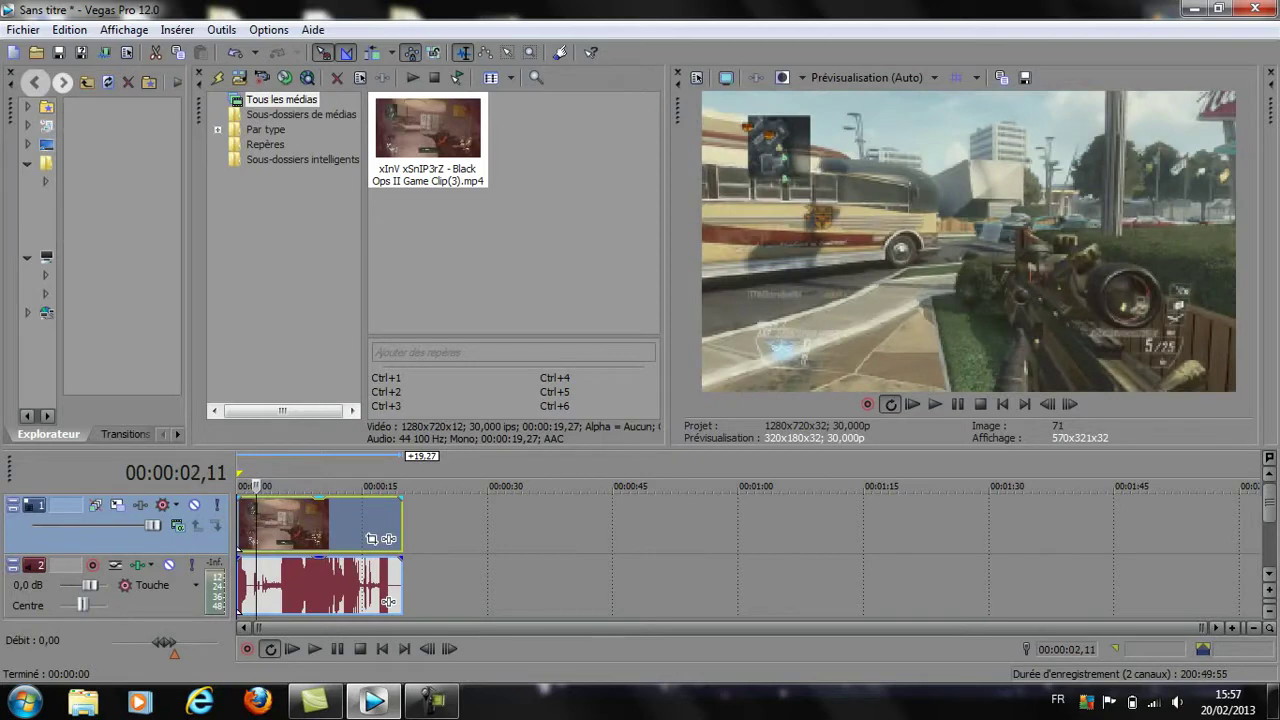
Widen the Explorer pane until the neighbouring project media pane is collapsed
left_click_drag(191, 260, 650, 260)
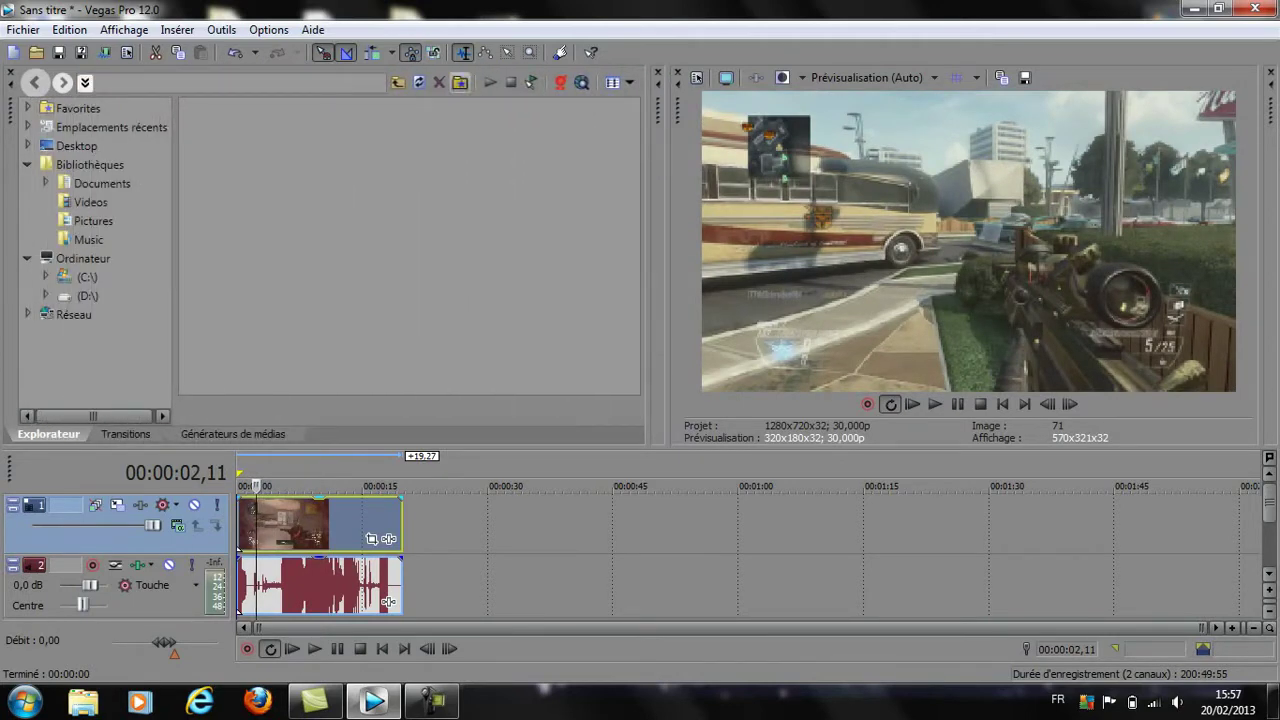
mouse_move(650, 260)
left_mouse_down()
mouse_move(338, 260)
mouse_move(650, 260)
left_mouse_up()
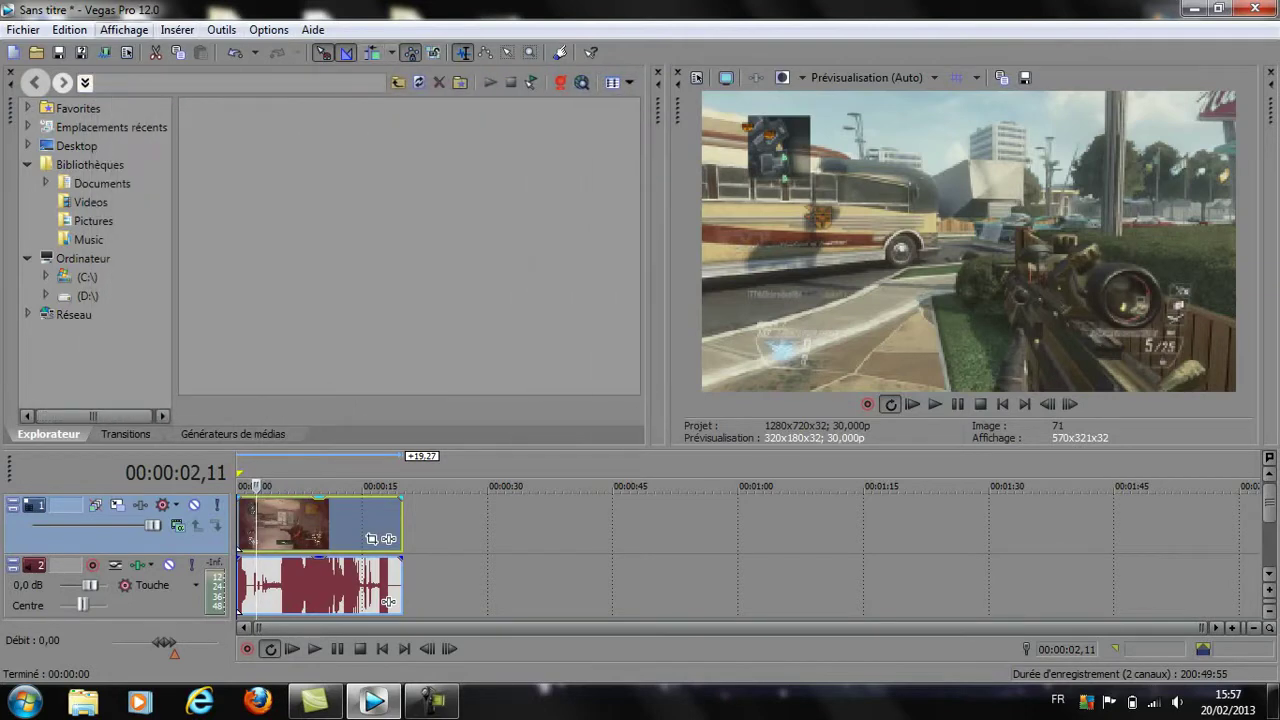
Hide the Transitions window and show it again
left_click(124, 29)
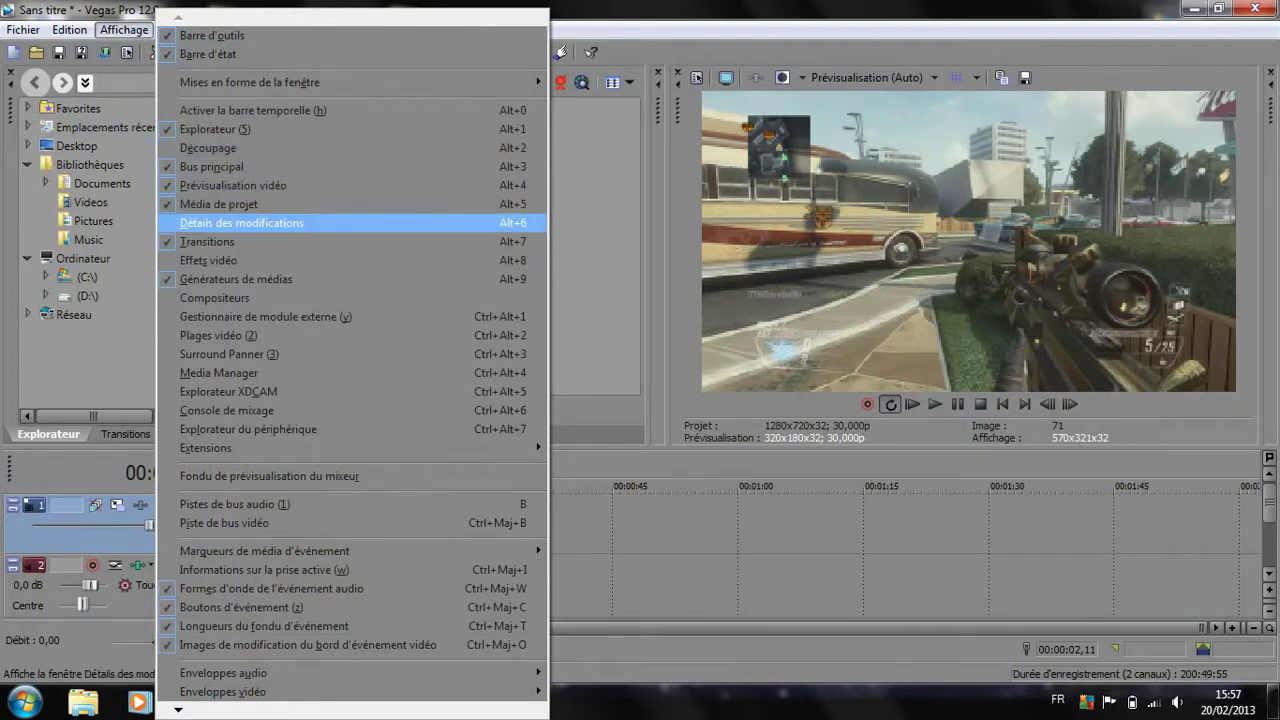
left_click(207, 241)
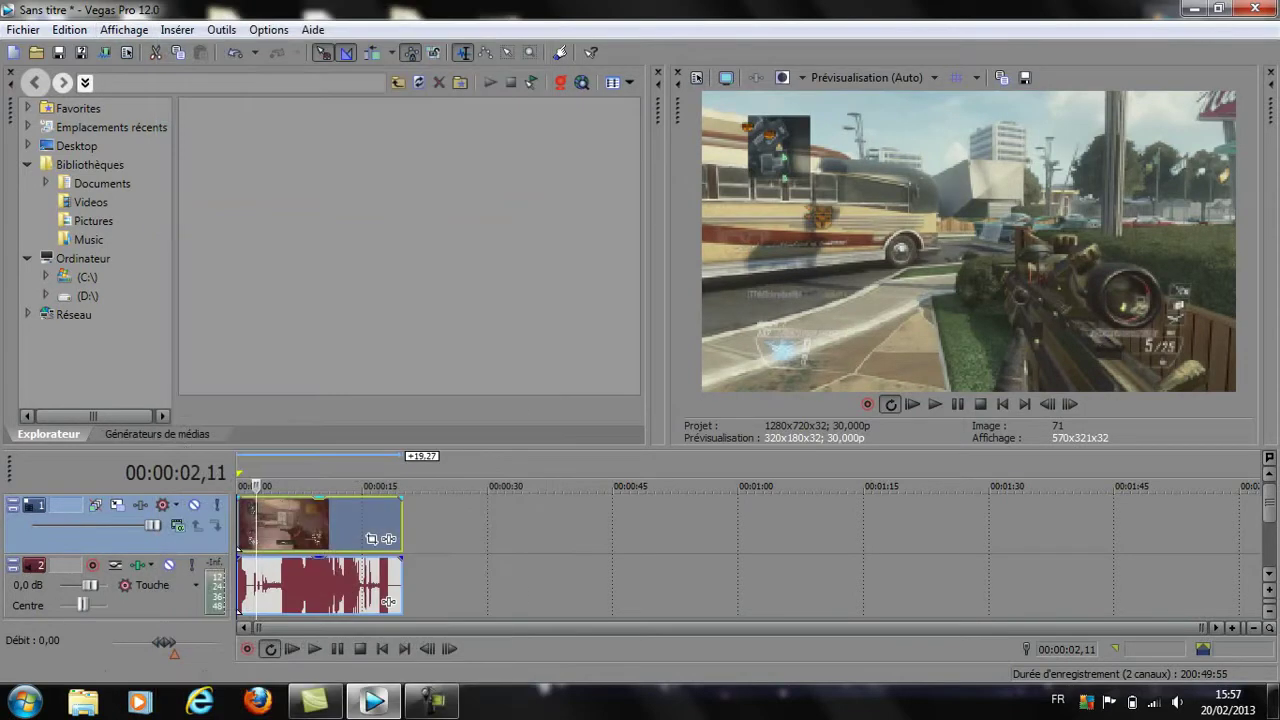
left_click(124, 29)
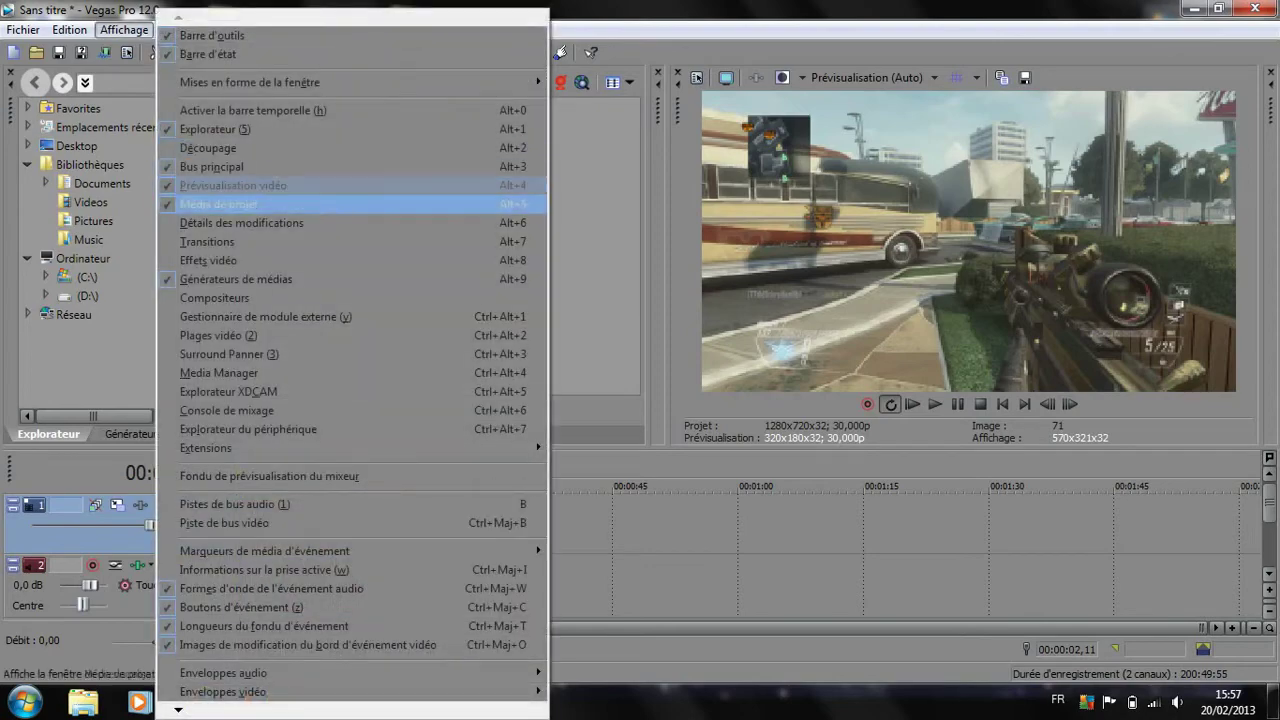
left_click(207, 241)
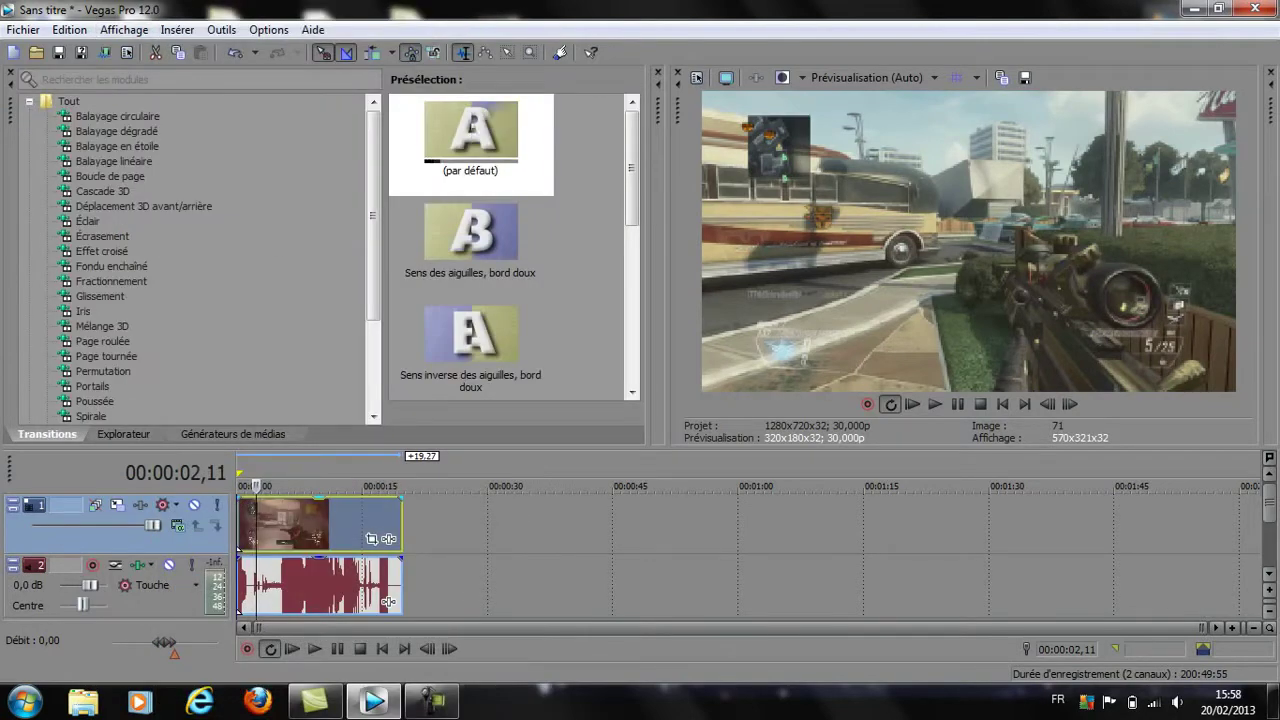
Hide the video preview window (Prévisualisation vidéo) and show it again
left_click(124, 29)
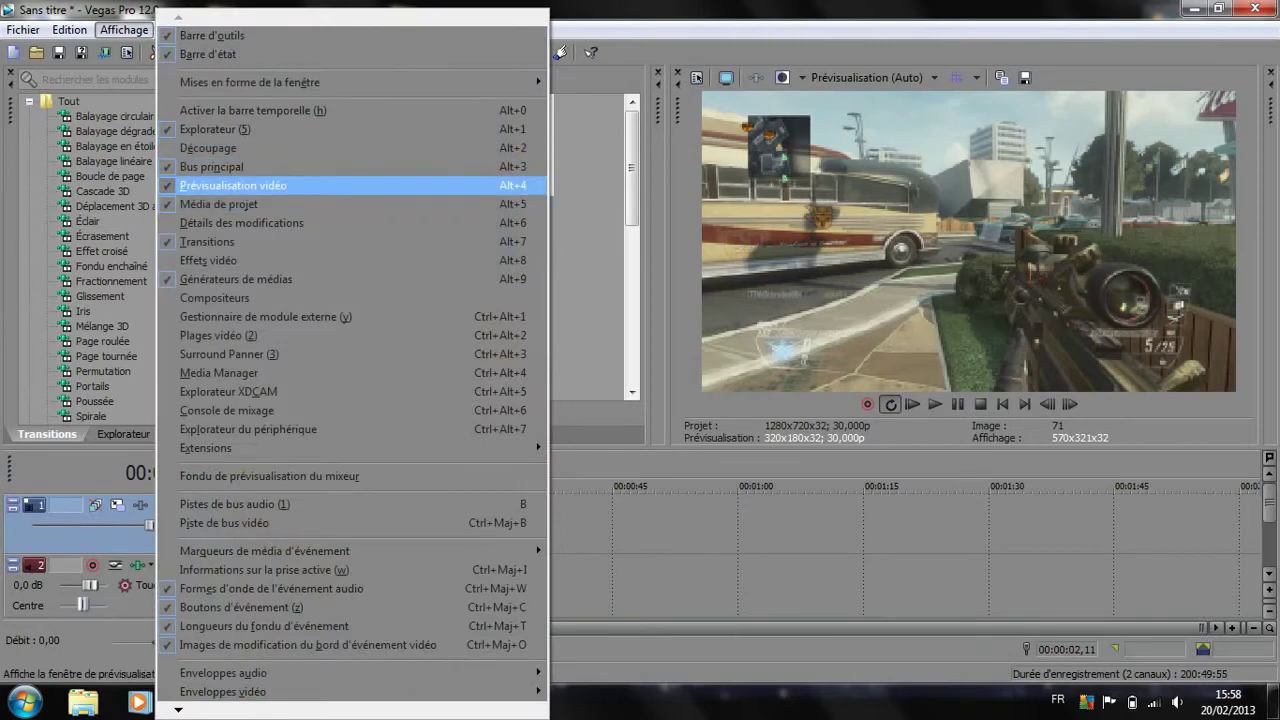
key("Return")
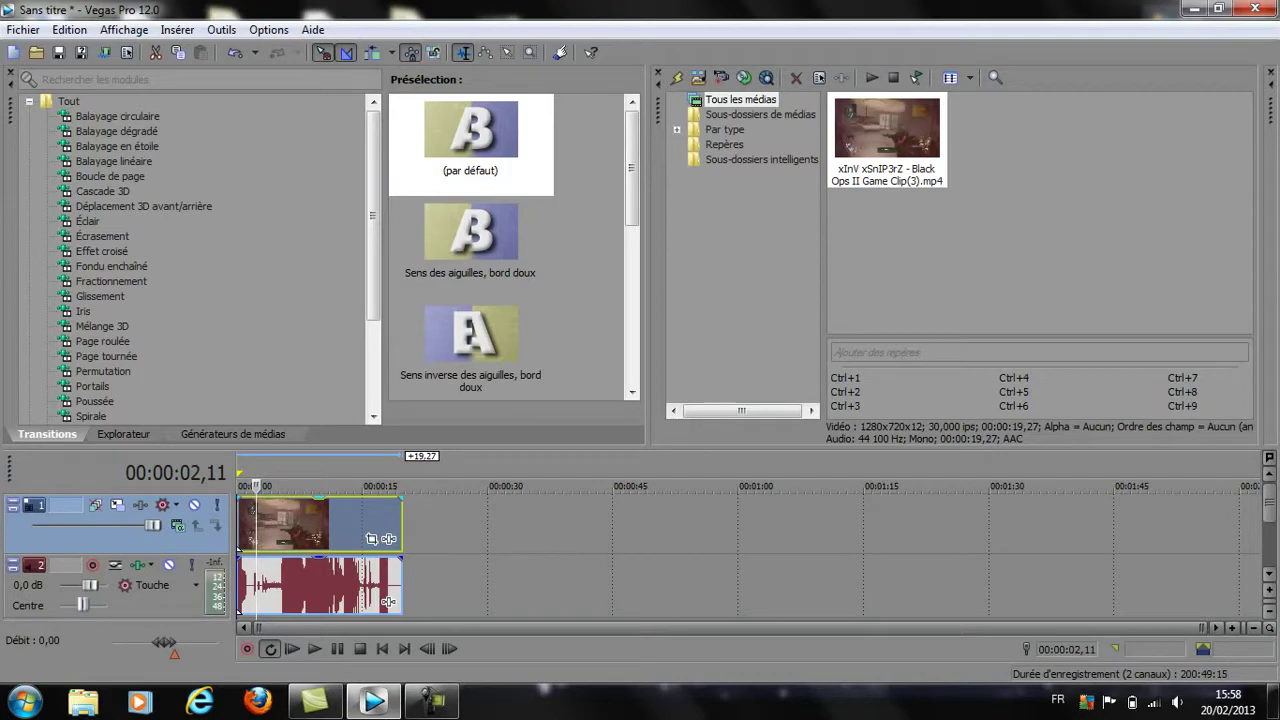
key("alt+a")
key("Down")
key("Down")
key("Down")
key("Down")
key("Down")
key("Down")
key("Down")
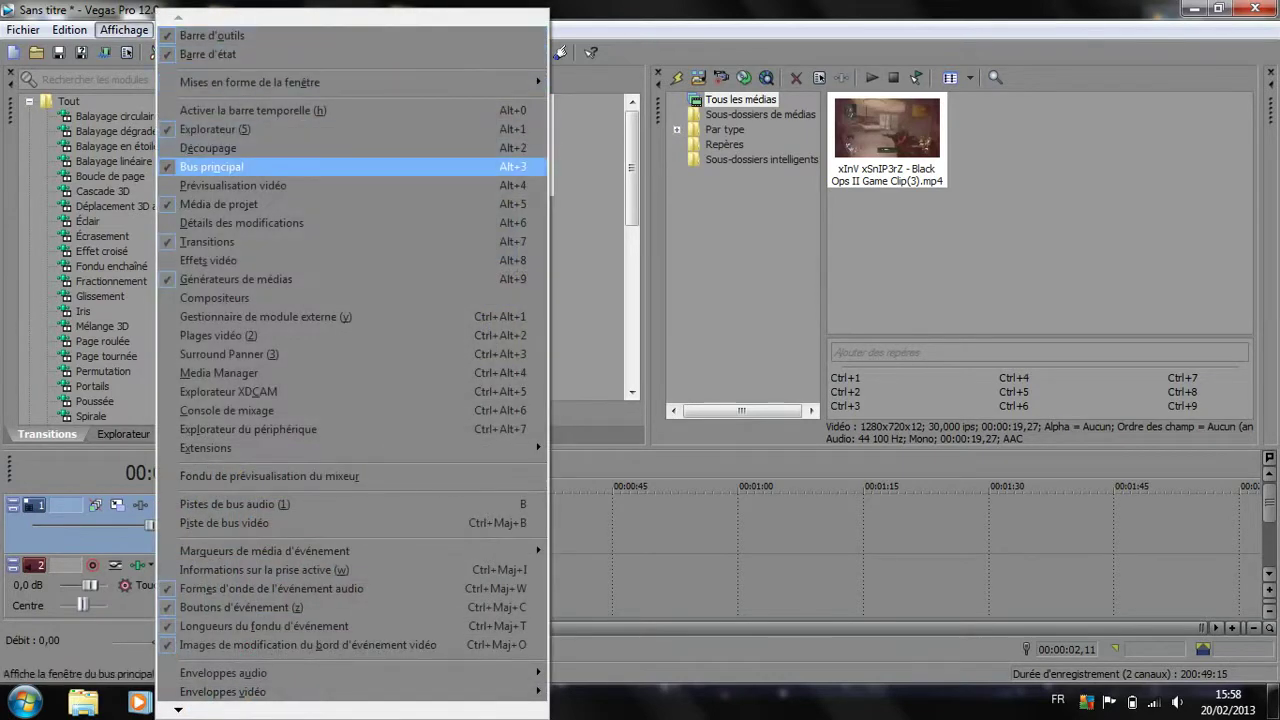
key("Return")
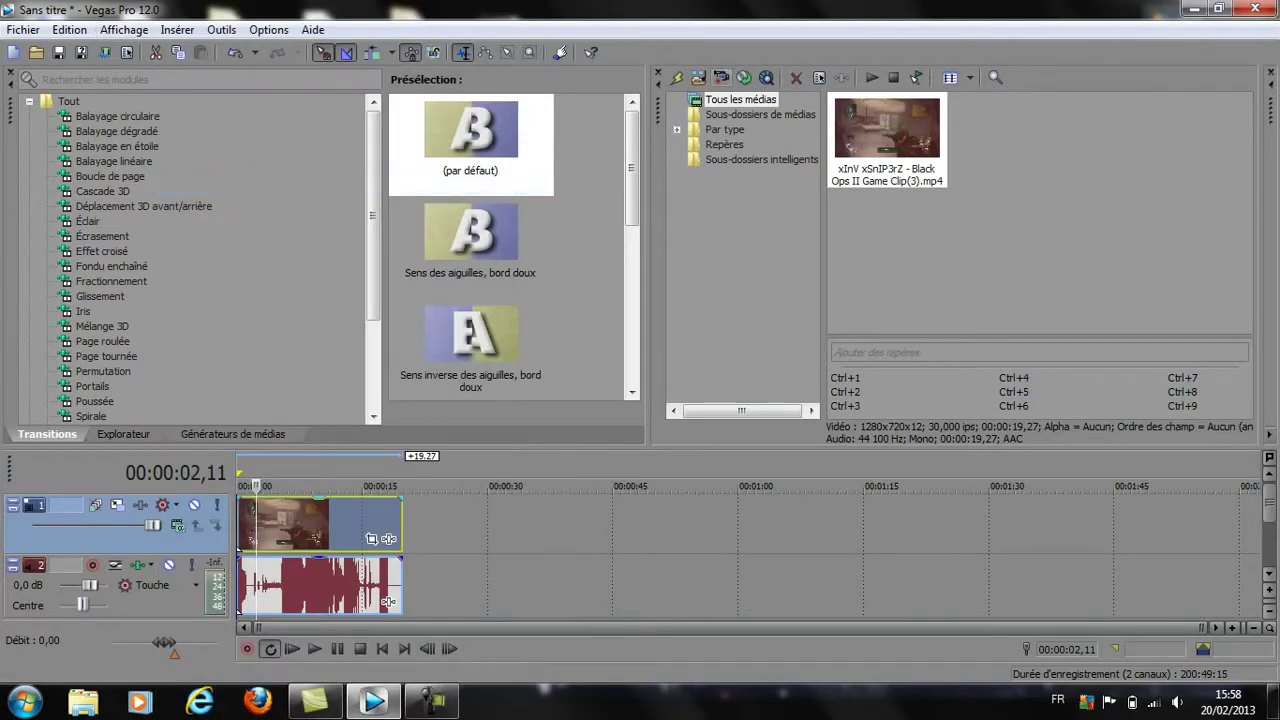
Bring the video preview window (Prévisualisation vidéo) back into view in place of the project media window
key("alt+a")
key("Down")
key("Down")
key("Down")
key("Down")
key("Down")
key("Down")
key("Down")
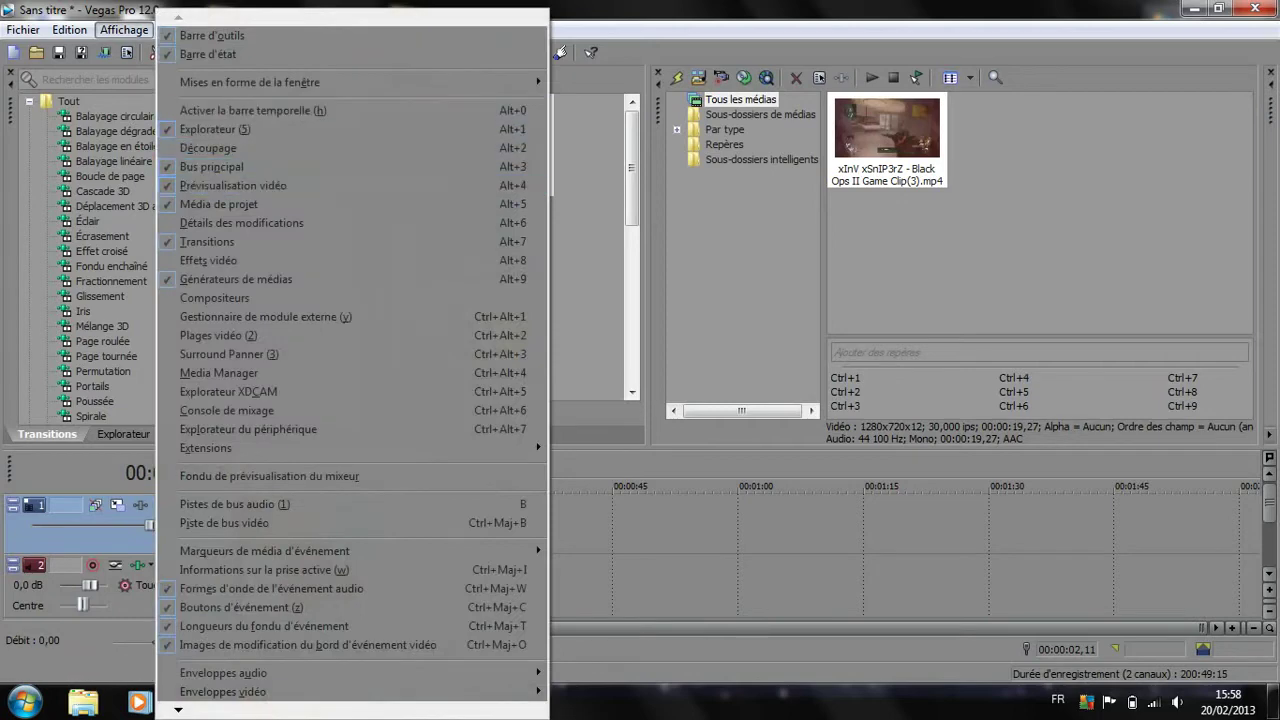
key("Return")
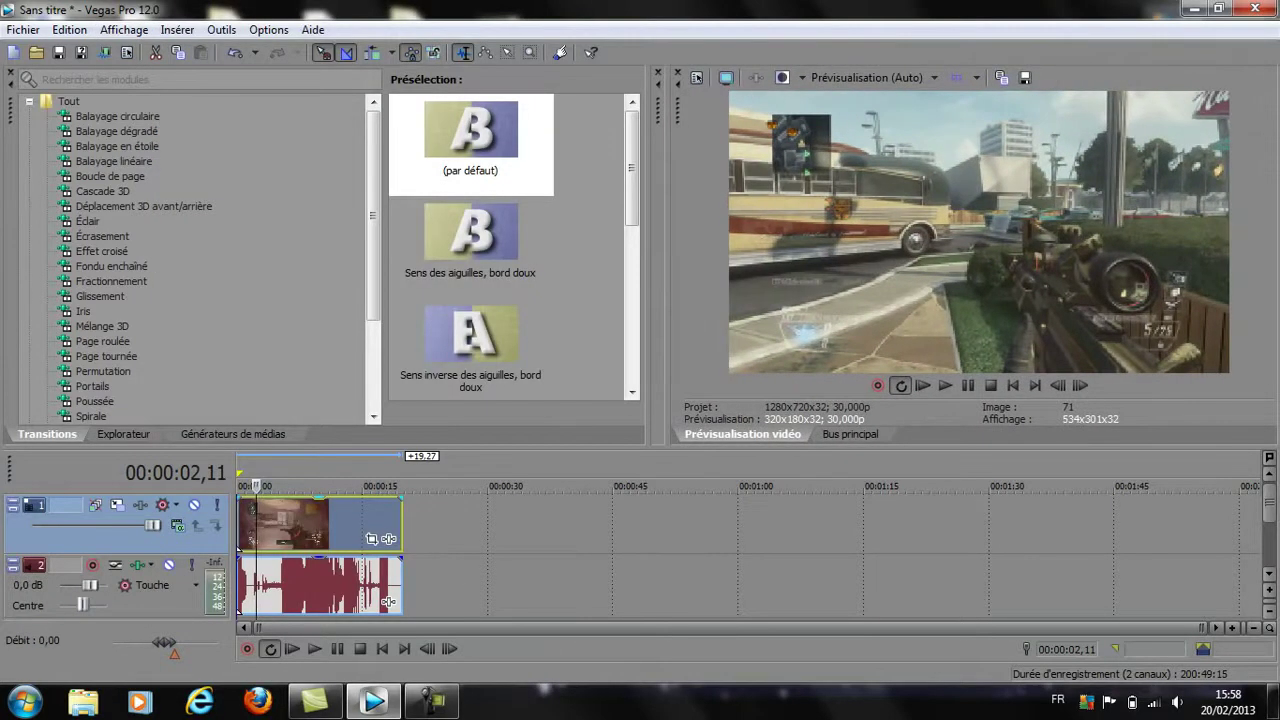
Enlarge the timeline area upward and shrink it back to about its previous height
left_click_drag(640, 446, 640, 350)
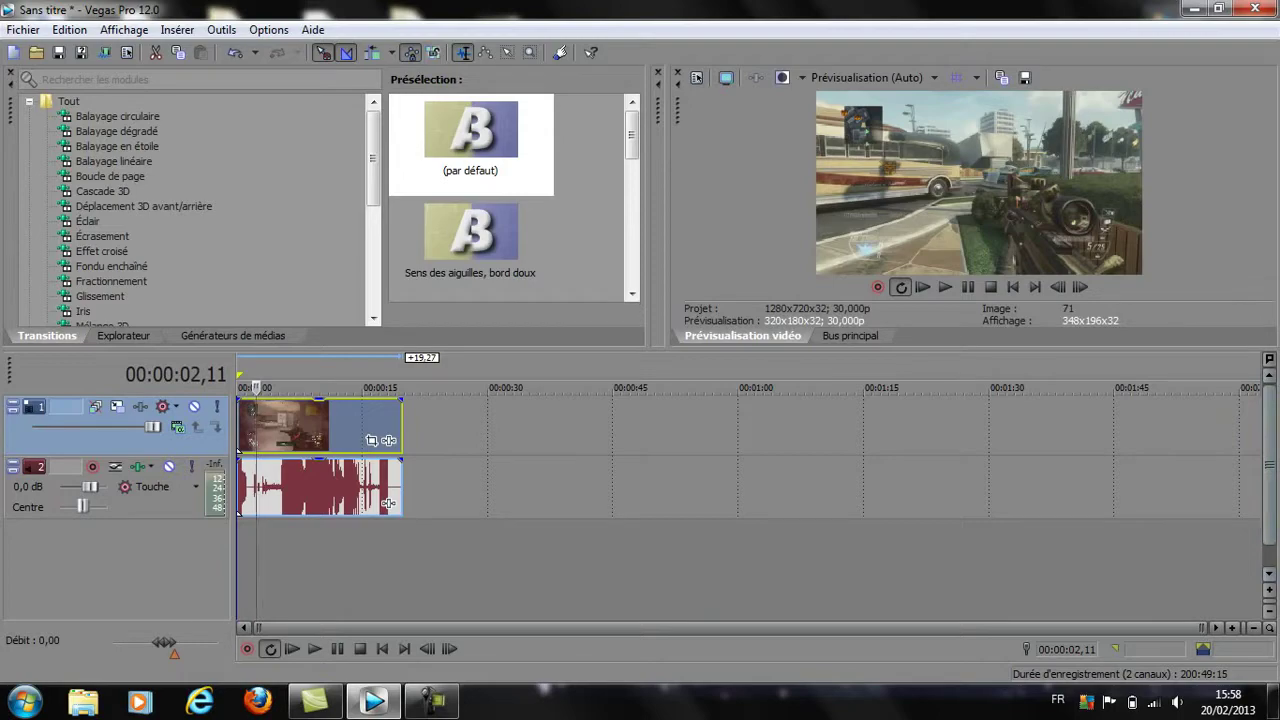
left_click_drag(640, 350, 640, 383)
left_click_drag(421, 383, 421, 452)
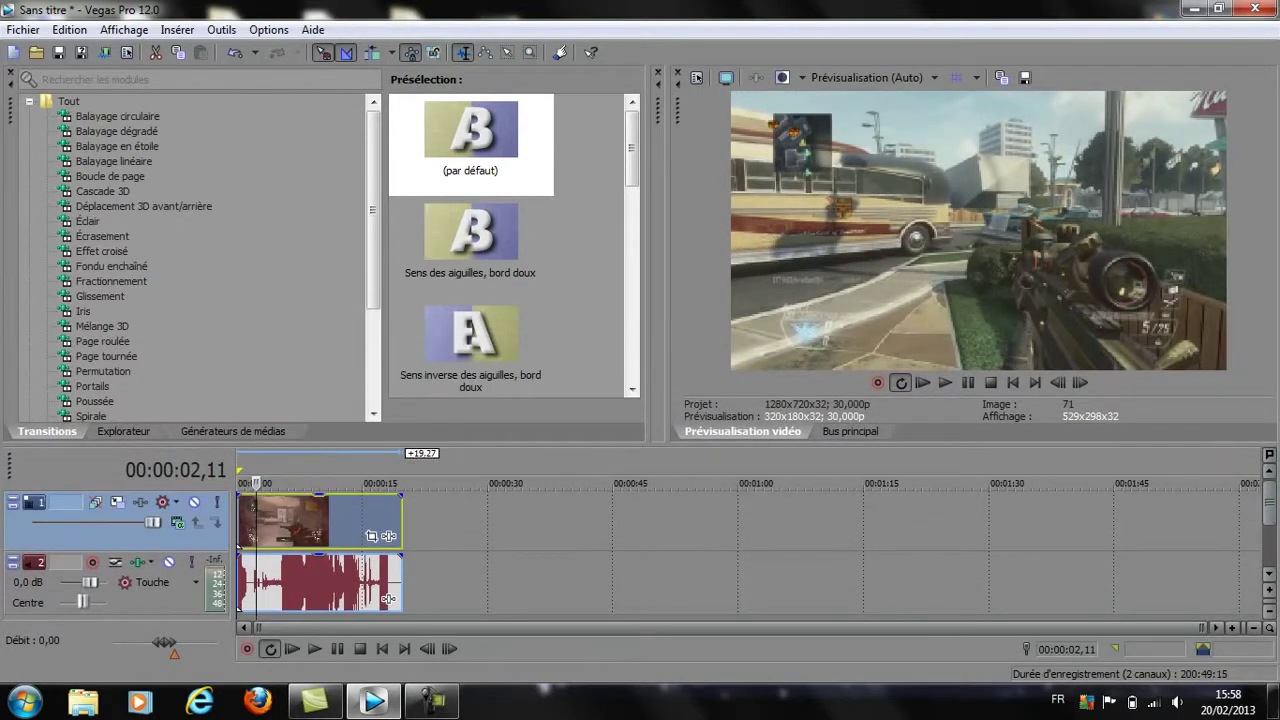
Insert two empty video tracks above the track that holds the clip
left_click(458, 522)
left_click(323, 520)
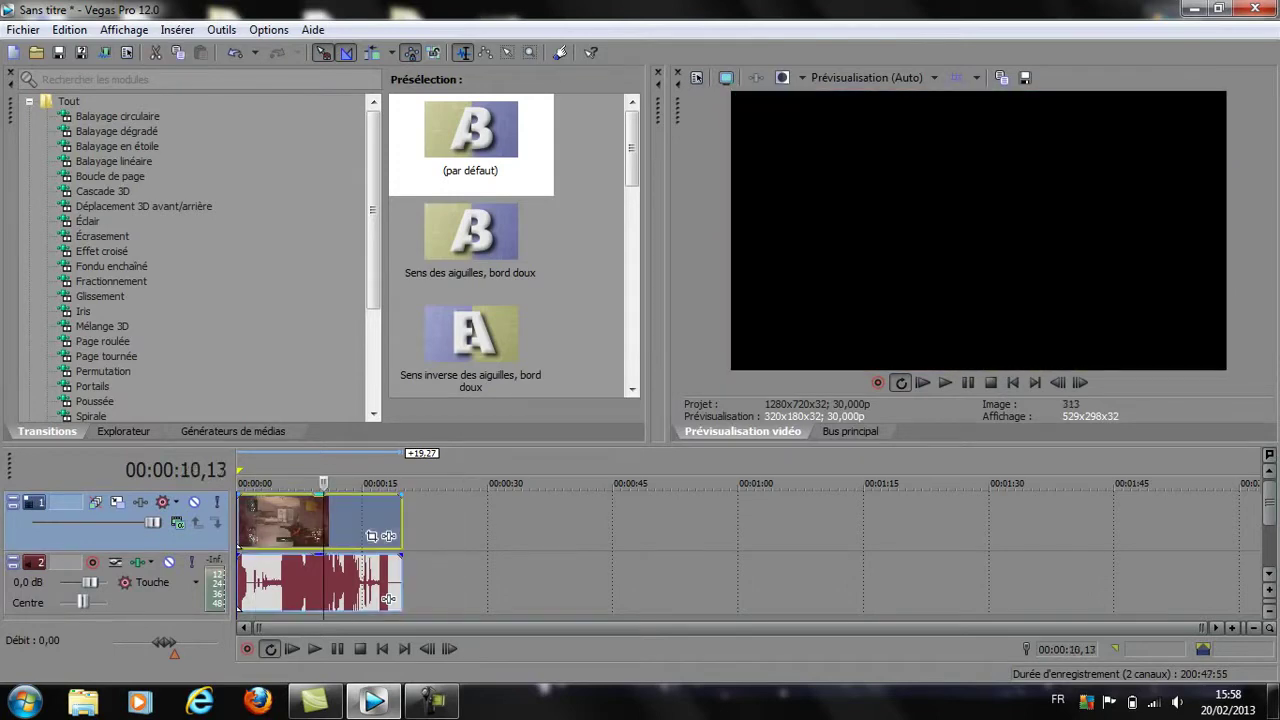
right_click(530, 515)
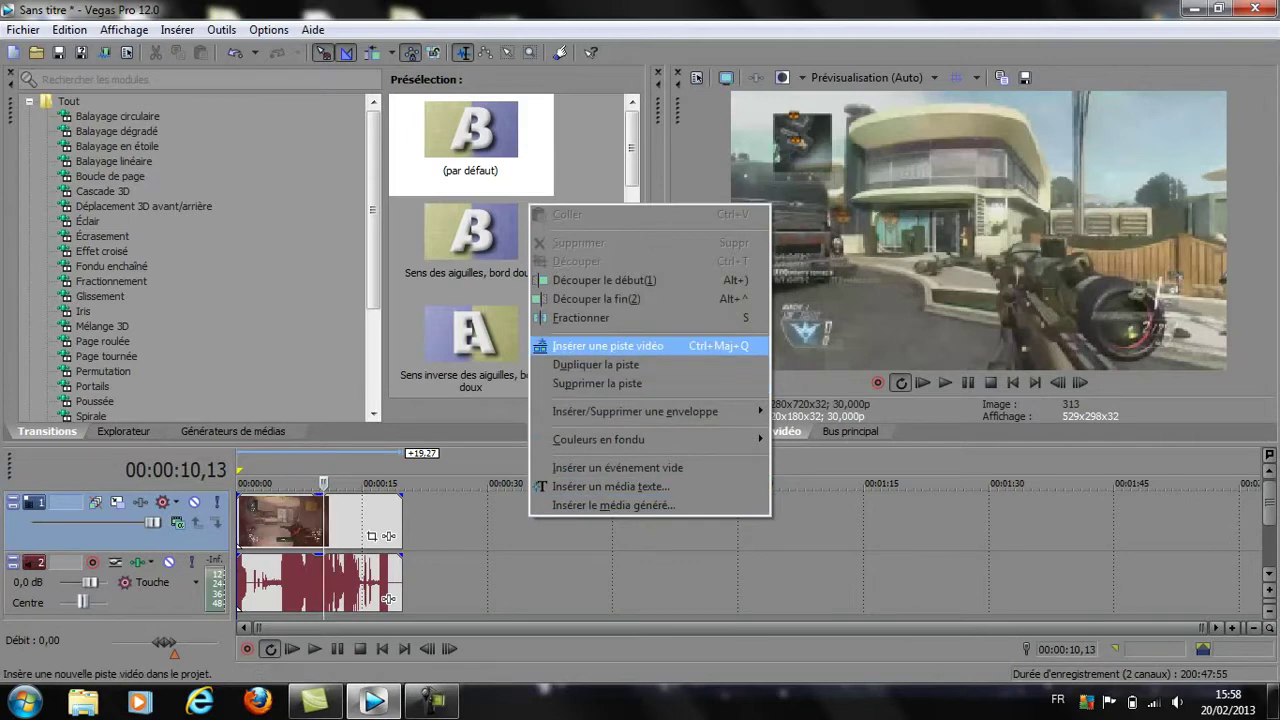
key("Return")
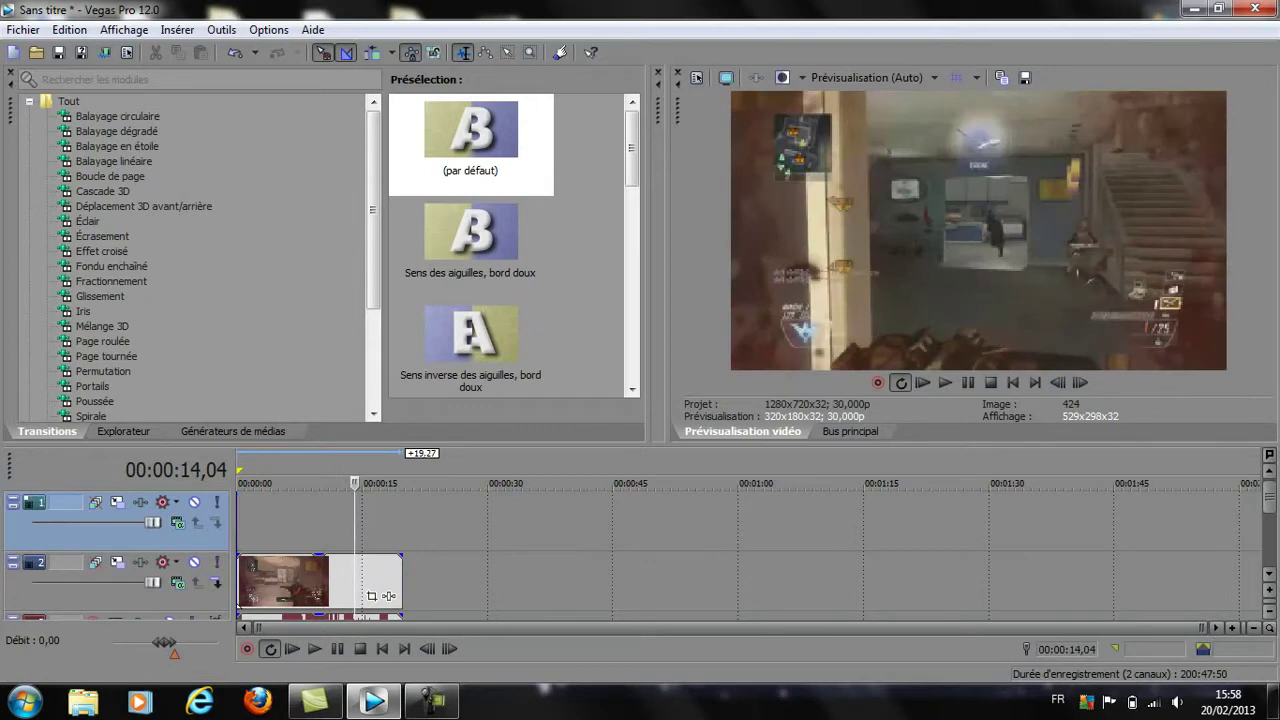
right_click(402, 514)
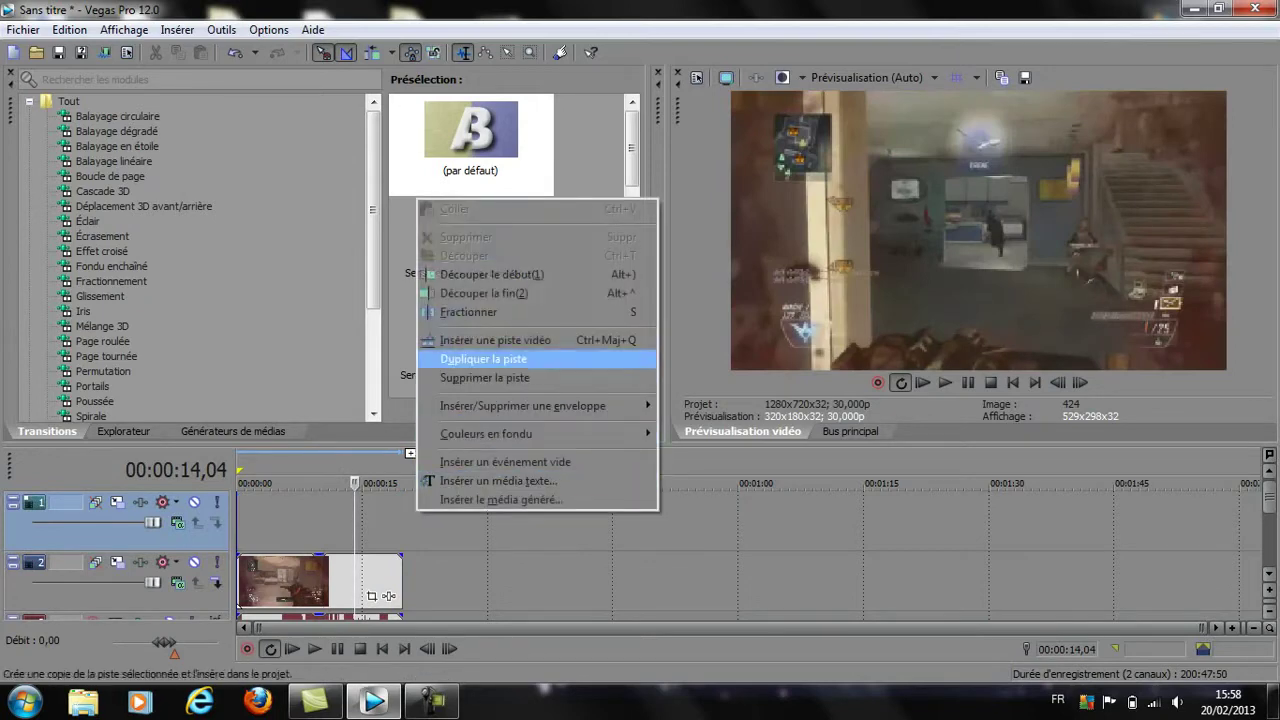
left_click(470, 337)
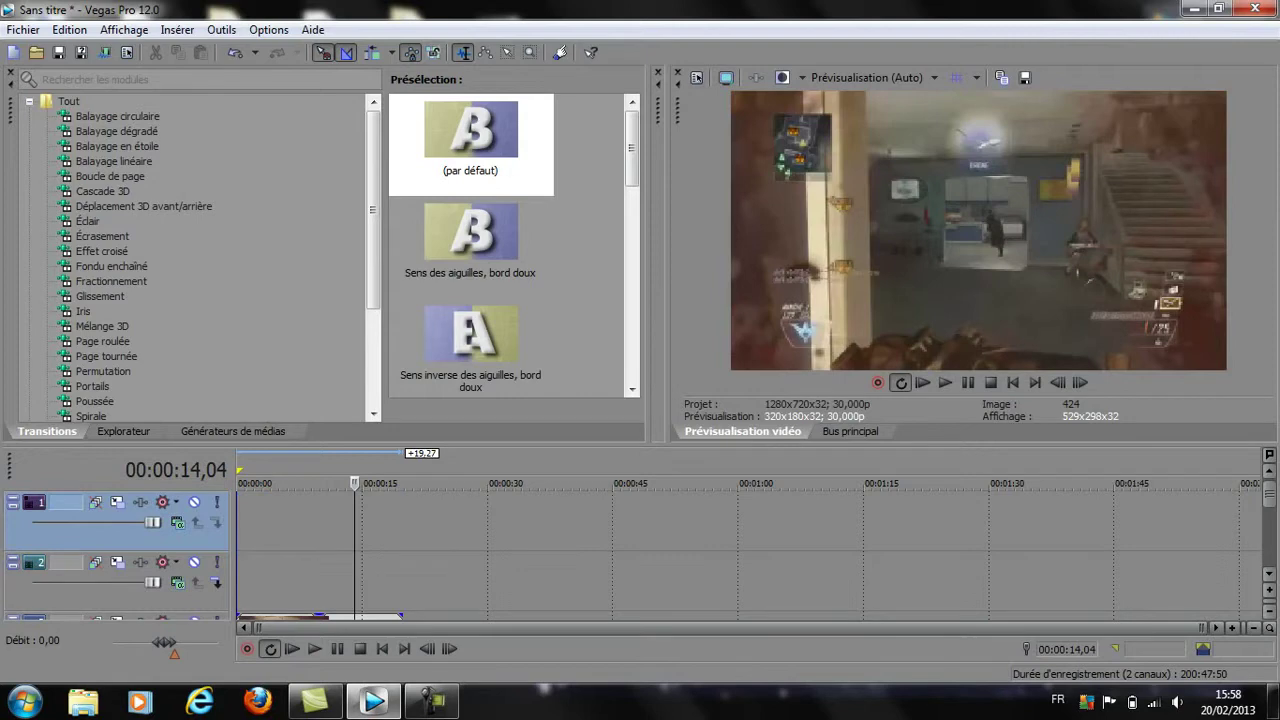
Delete the two empty video tracks above the clip's track
key("Delete")
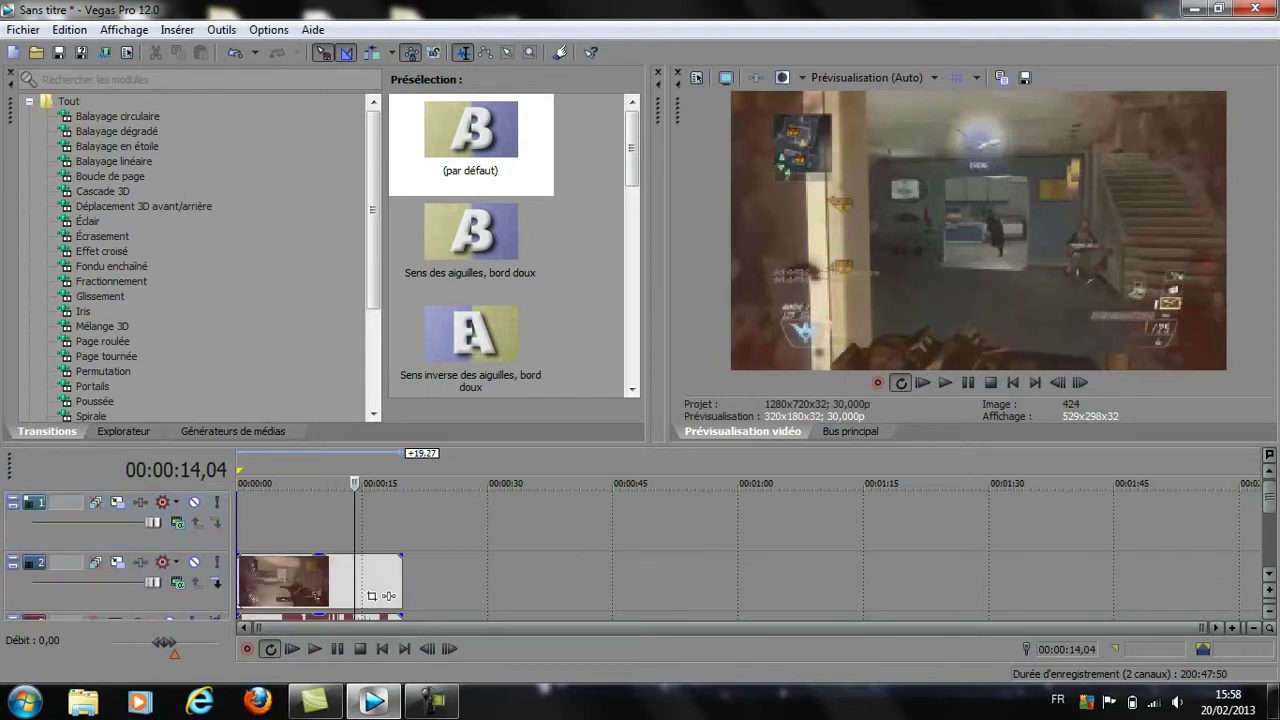
left_click(70, 535)
key("Delete")
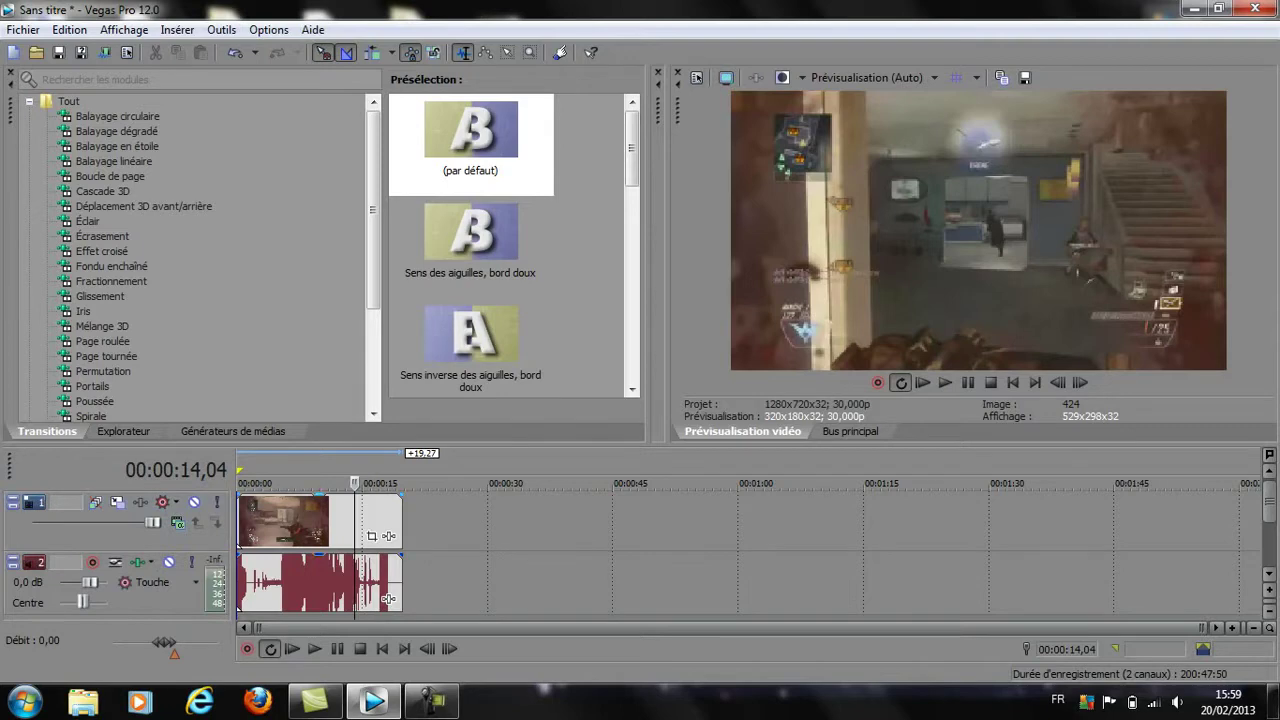
Play a few seconds of the clip starting from about 00:00:03,01
left_click_drag(354, 483, 262, 483)
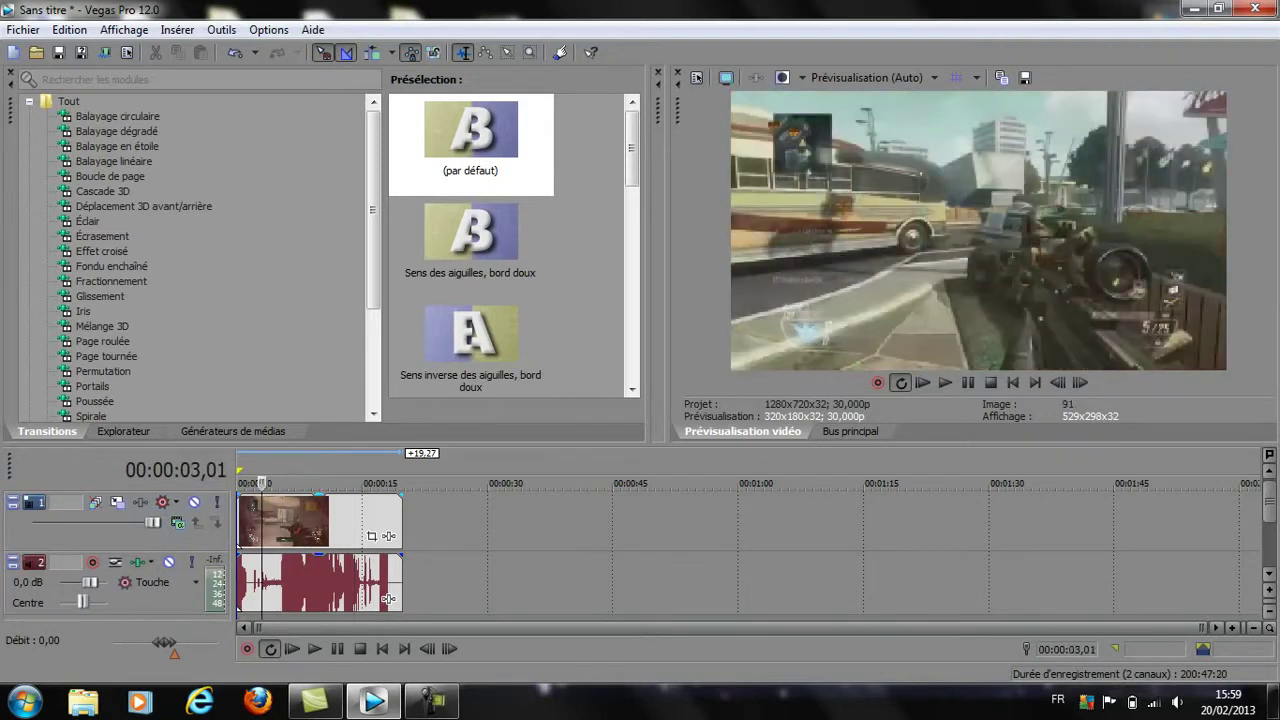
key("space")
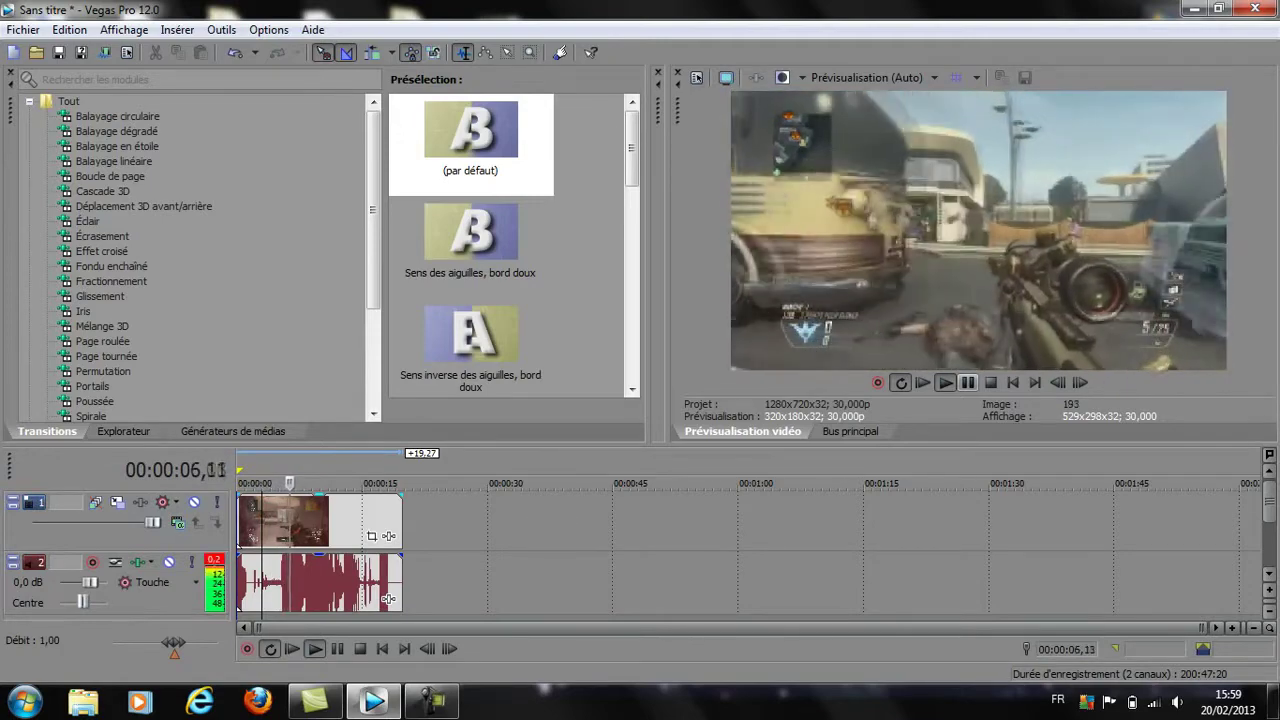
key("Return")
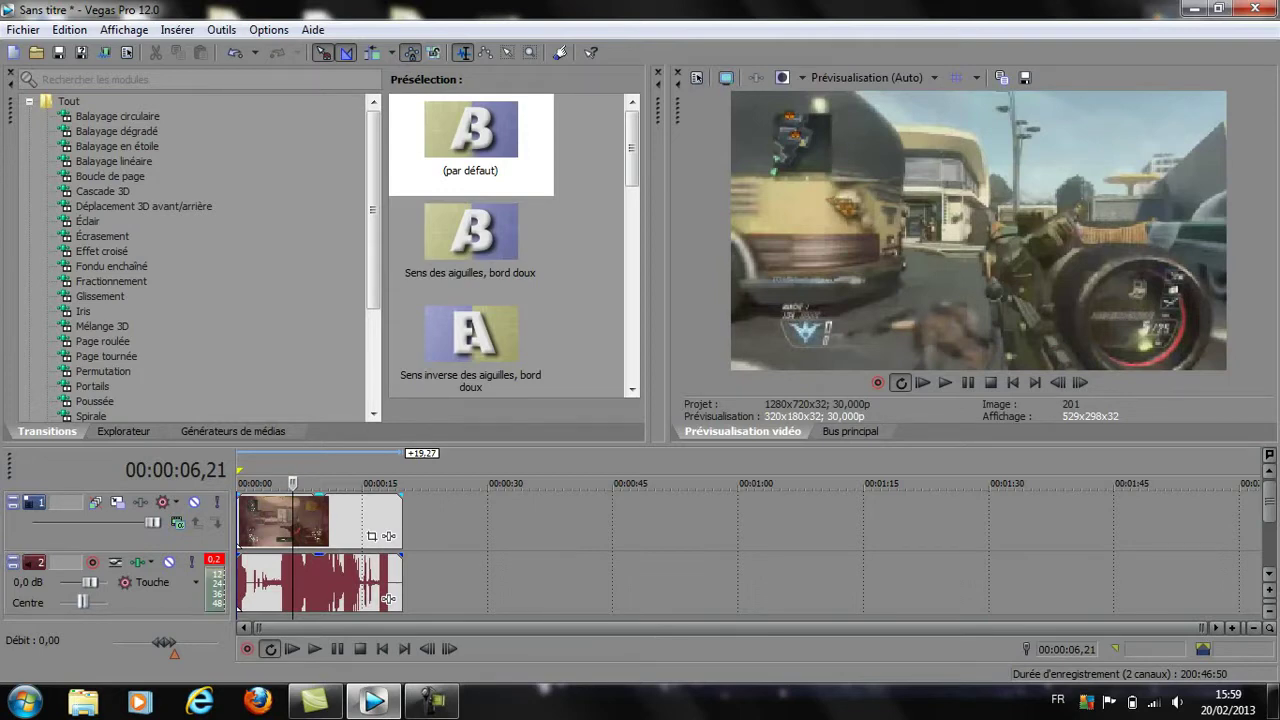
Play the clip with the audio event's volume line lowered, and raise the volume line back up
left_click_drag(325, 553, 322, 606)
key("space")
key("space")
left_click_drag(319, 606, 320, 554)
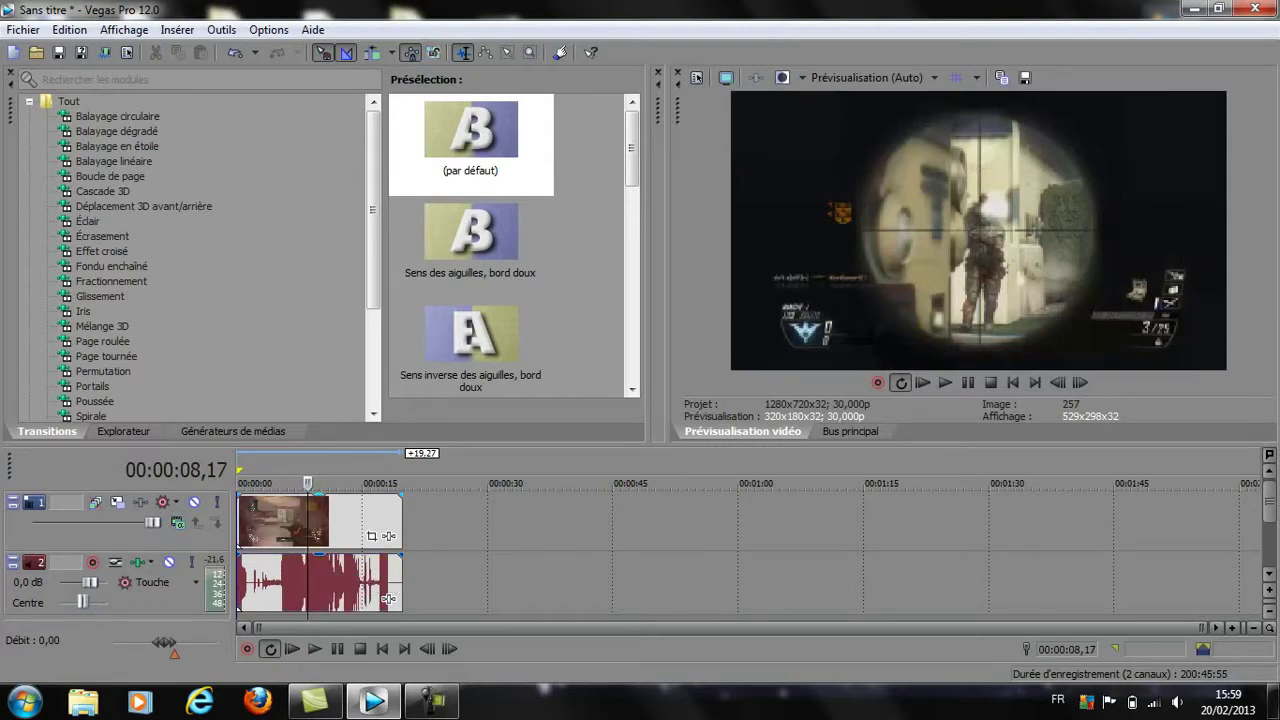
Return the playhead to the project start and shift the clip about 14,14 seconds later on the timeline
left_click(320, 546)
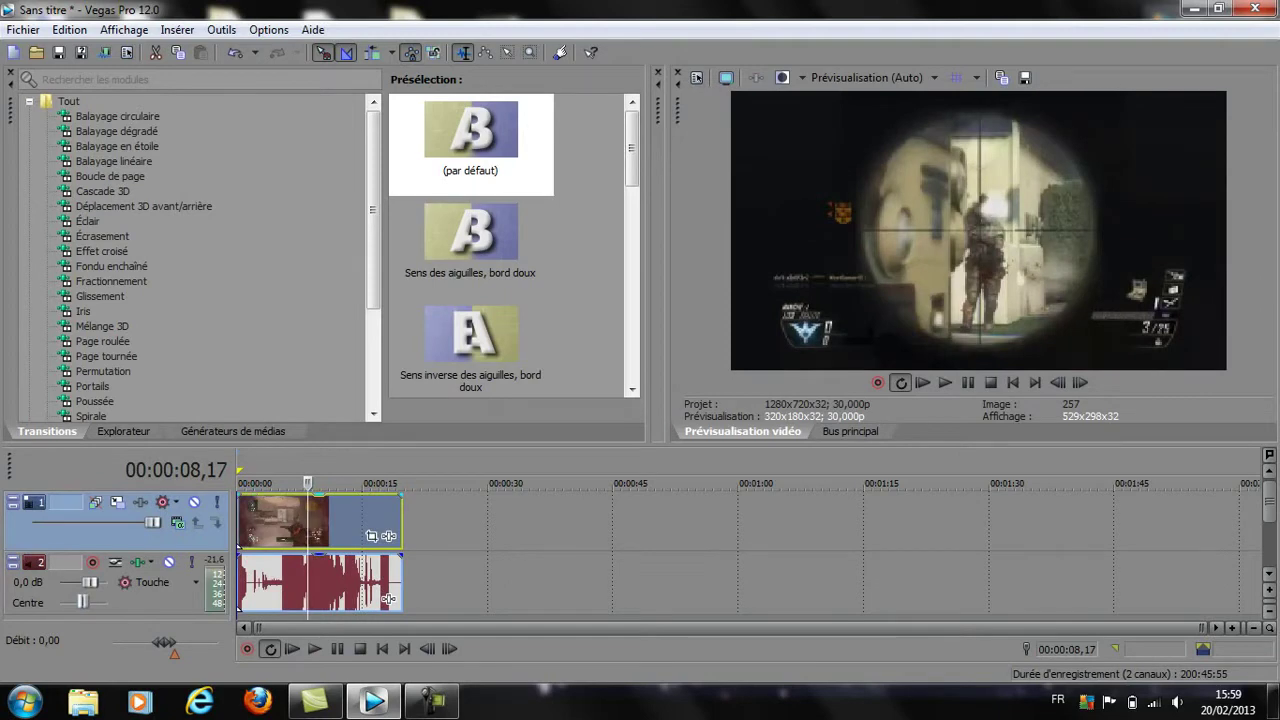
left_click_drag(307, 484, 238, 484)
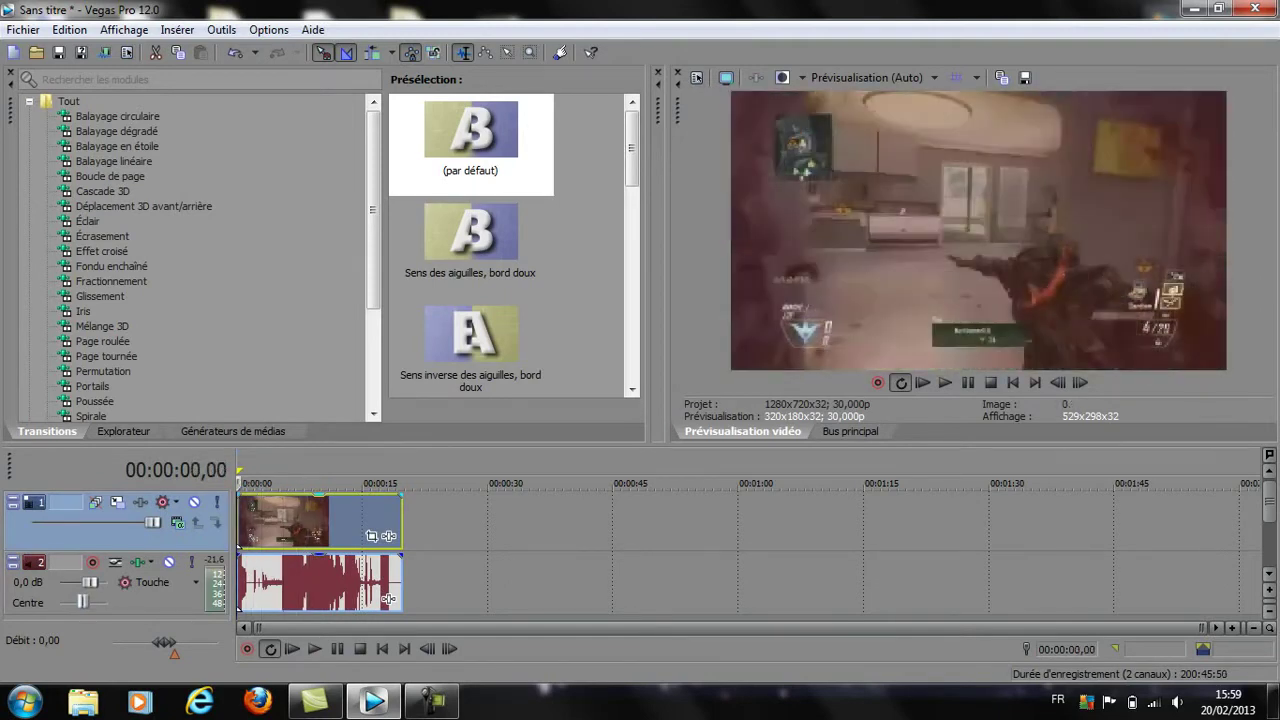
left_click_drag(388, 598, 509, 598)
Place the playhead near the clip's start and step frame by frame across the clip's first image
left_click(372, 484)
left_click_drag(372, 484, 358, 484)
left_click(370, 484)
left_click(1057, 382)
left_click(1057, 382)
left_click(1057, 382)
left_click(1057, 382)
left_click(358, 484)
left_click(1057, 382)
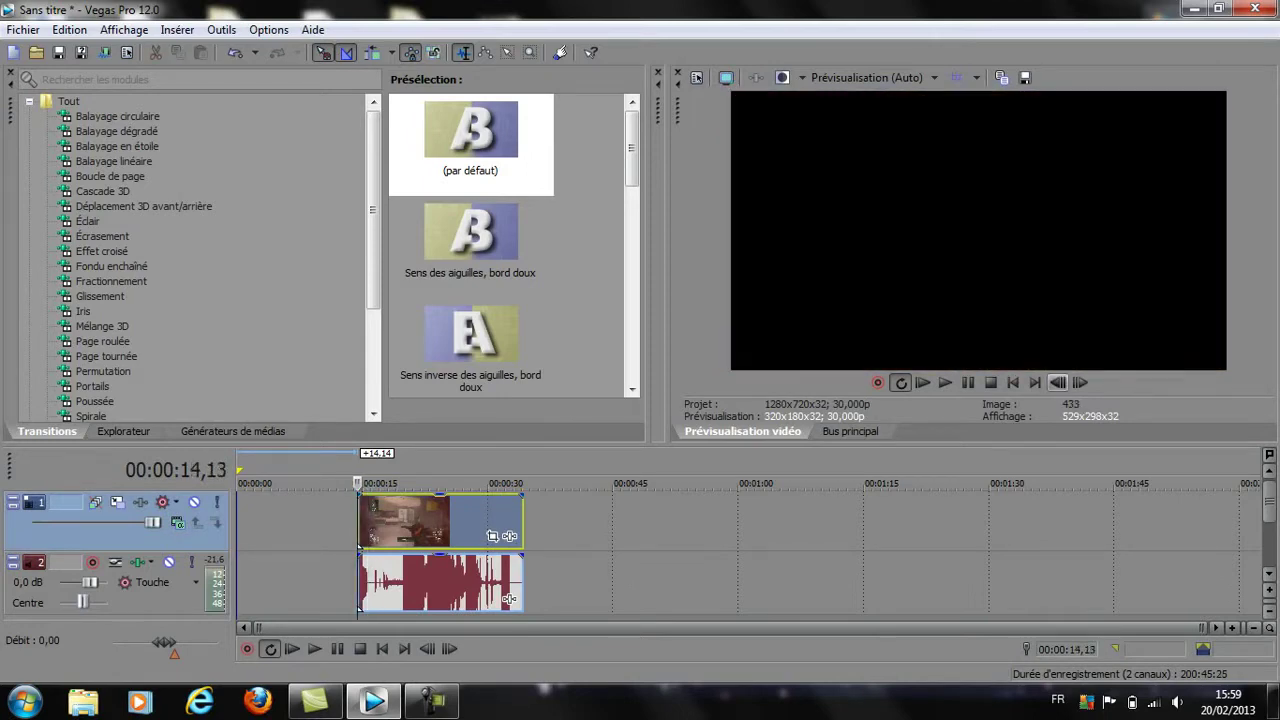
left_click(1080, 382)
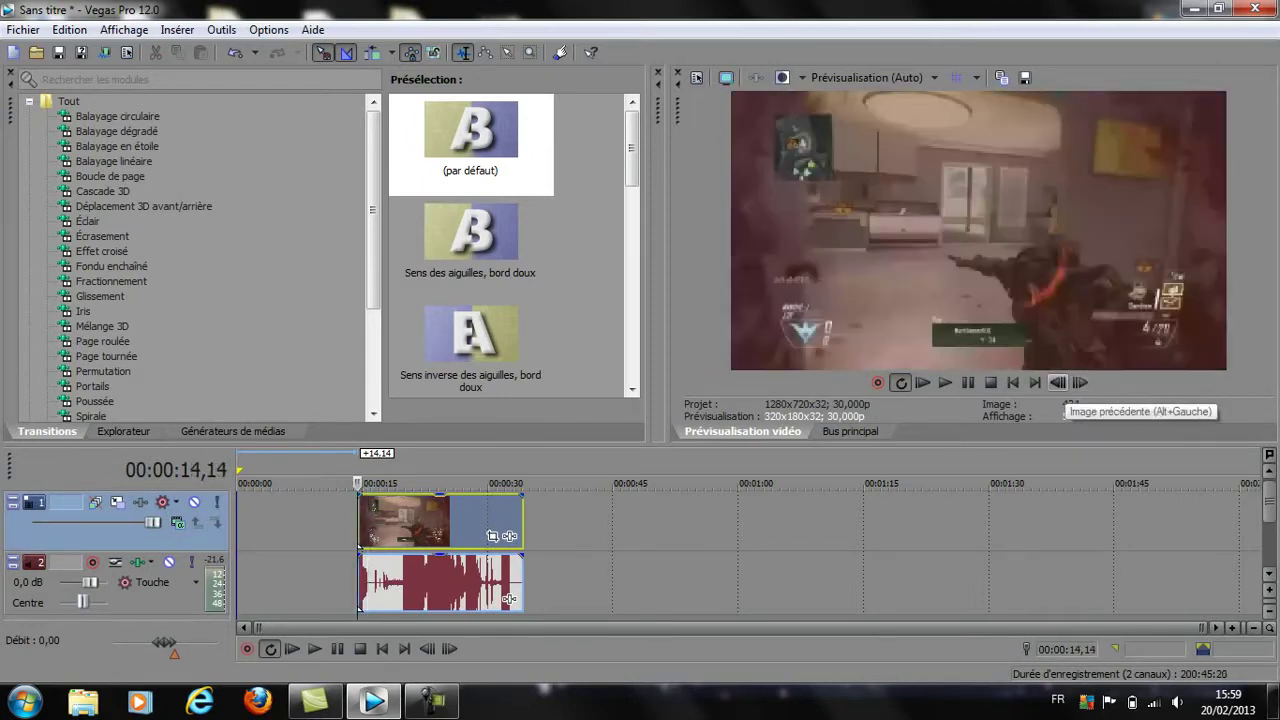
left_click(1057, 382)
left_click(1057, 382)
left_click(1057, 382)
left_click(1057, 382)
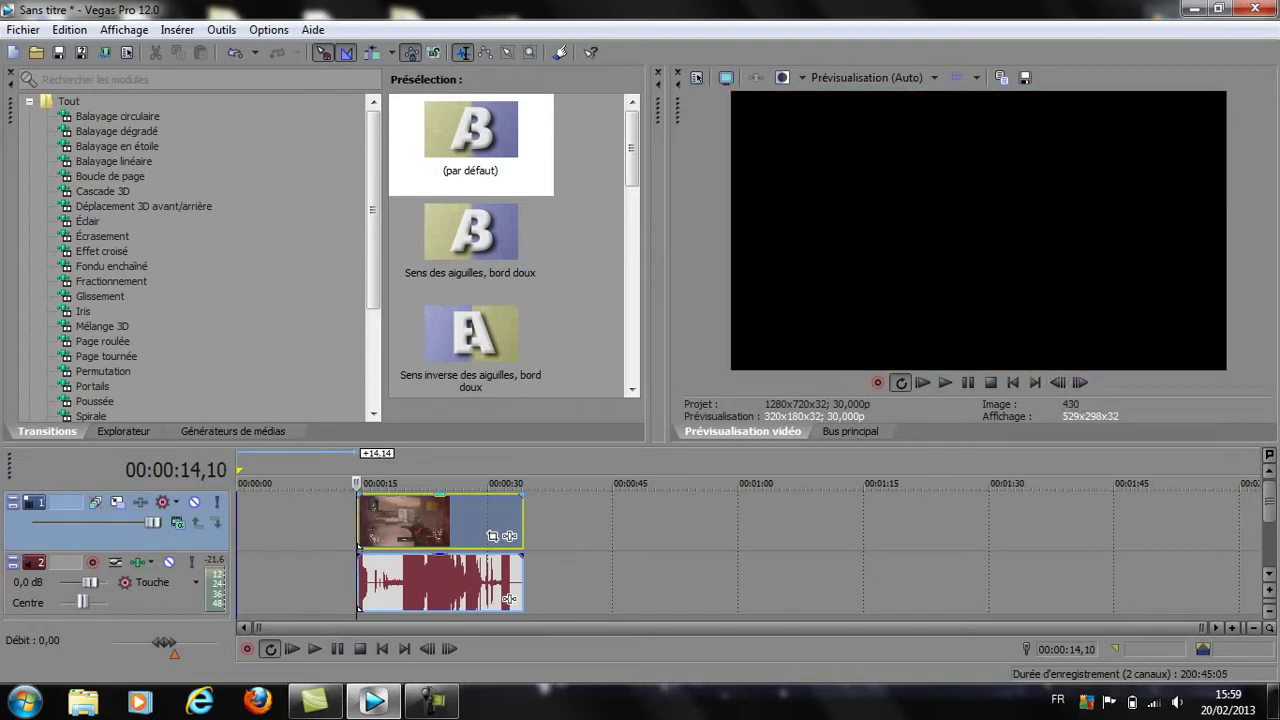
Shift the clip about 18,05 seconds later and give its video event a fade-in of about 00:00:06,22
left_click_drag(509, 598, 661, 598)
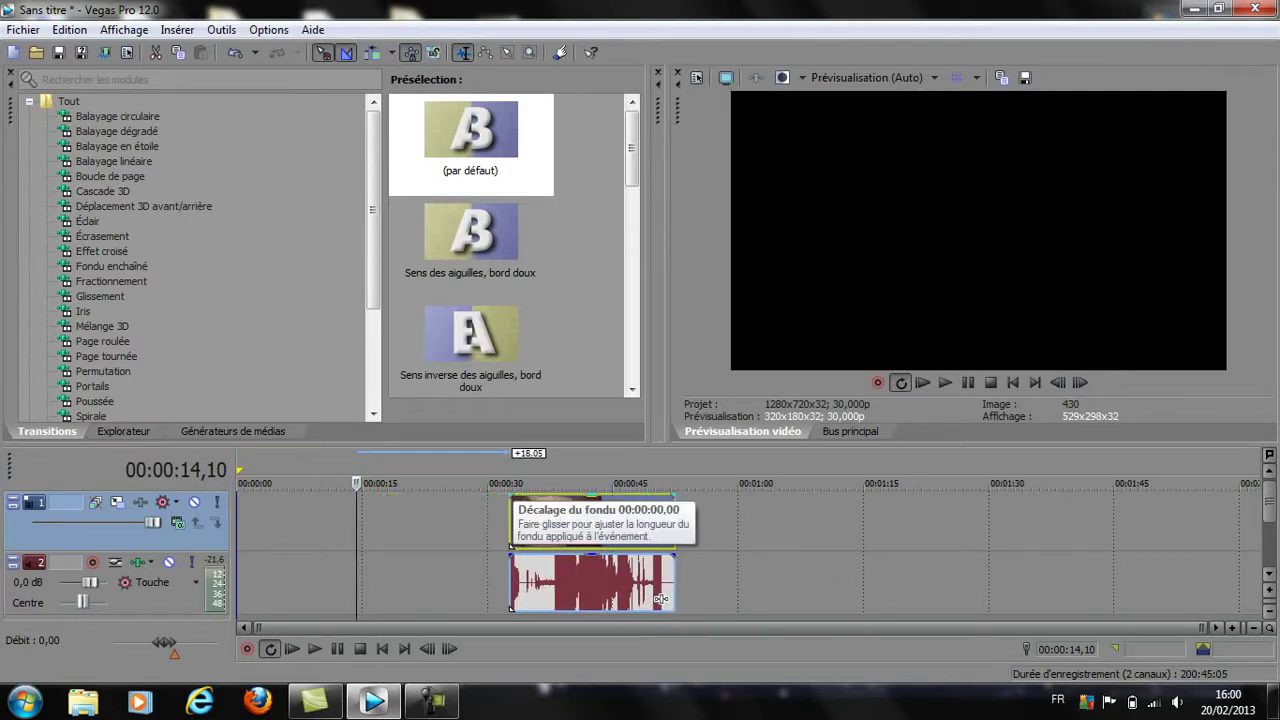
left_click_drag(512, 496, 567, 496)
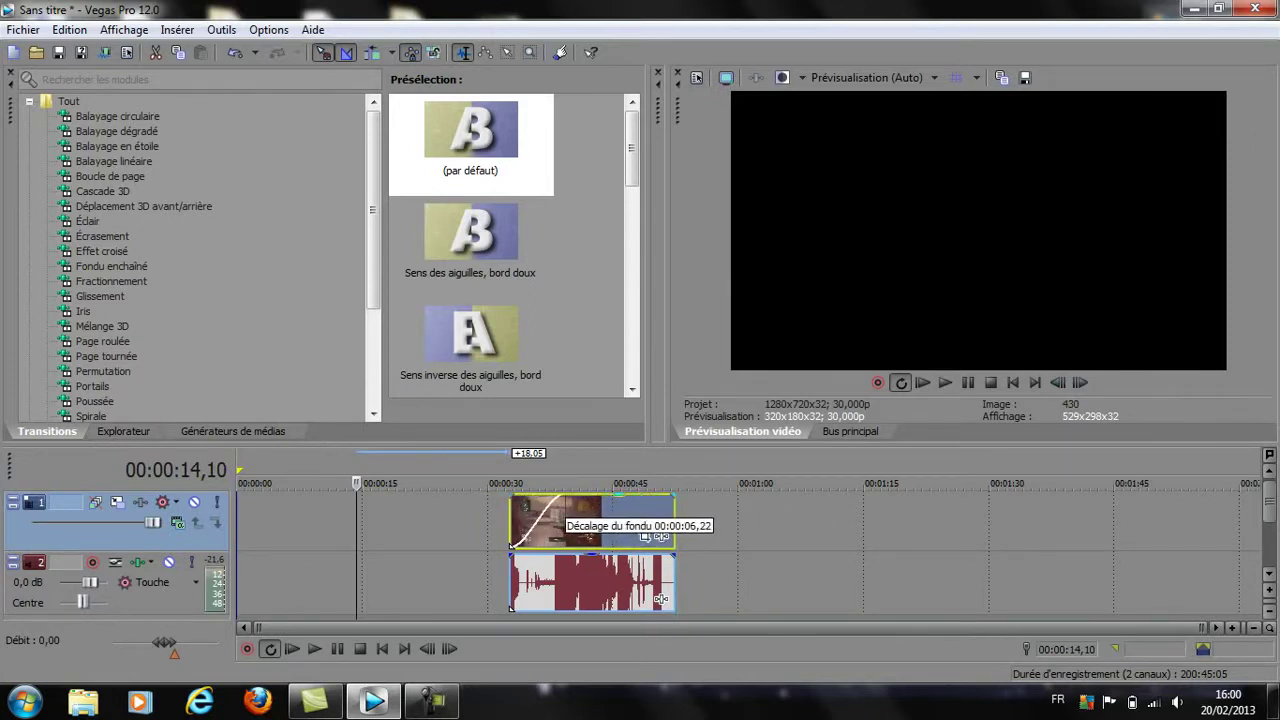
Play the clip from its start at about 00:00:32,19 to preview the fade-in
left_click(509, 525)
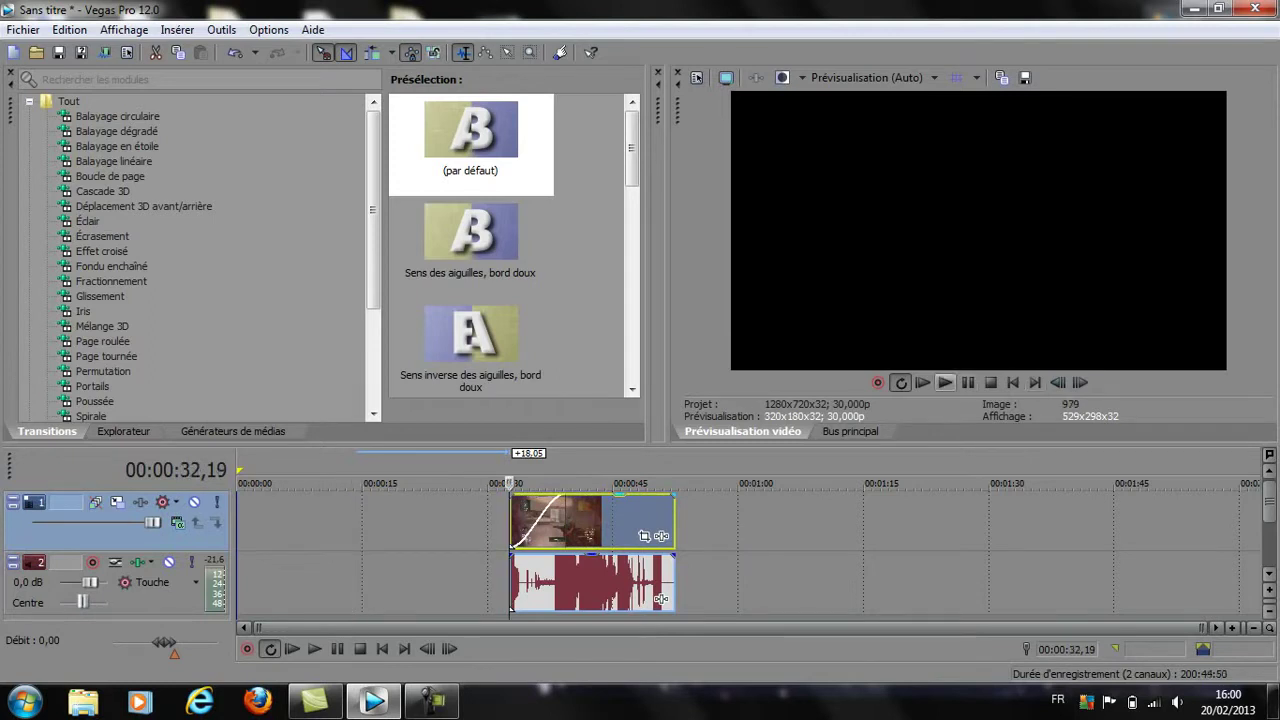
left_click(944, 382)
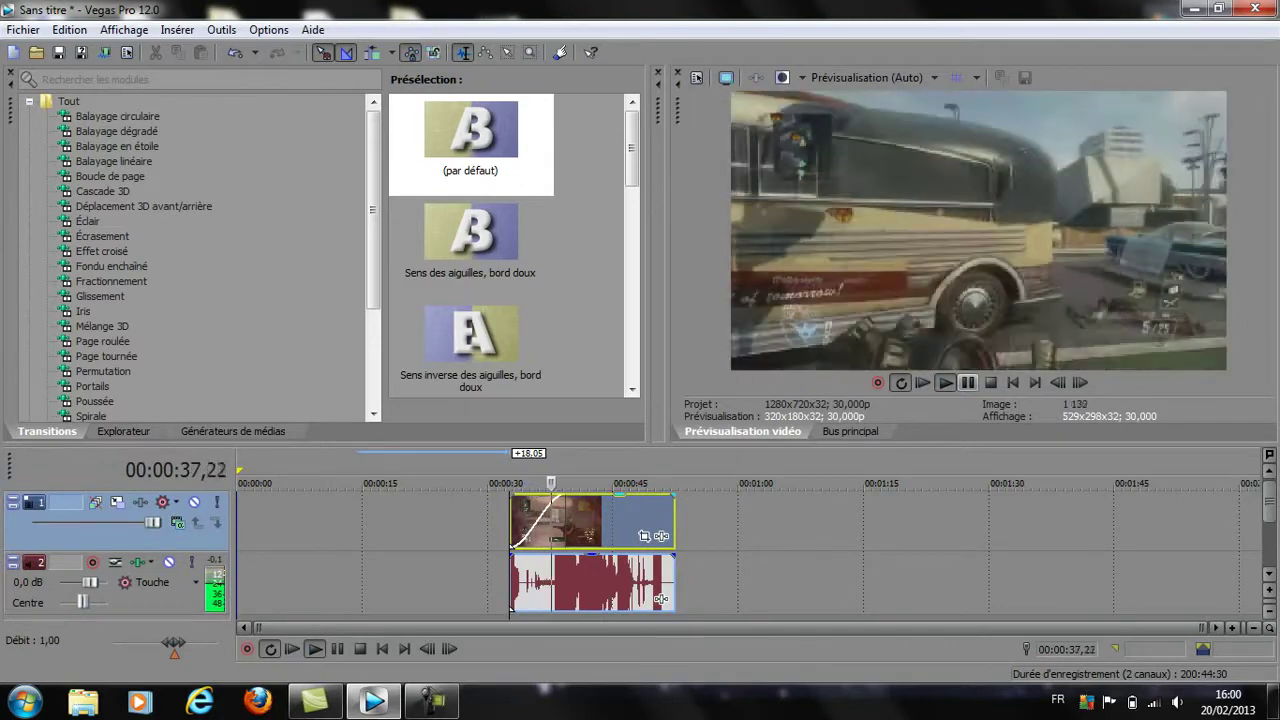
key("Return")
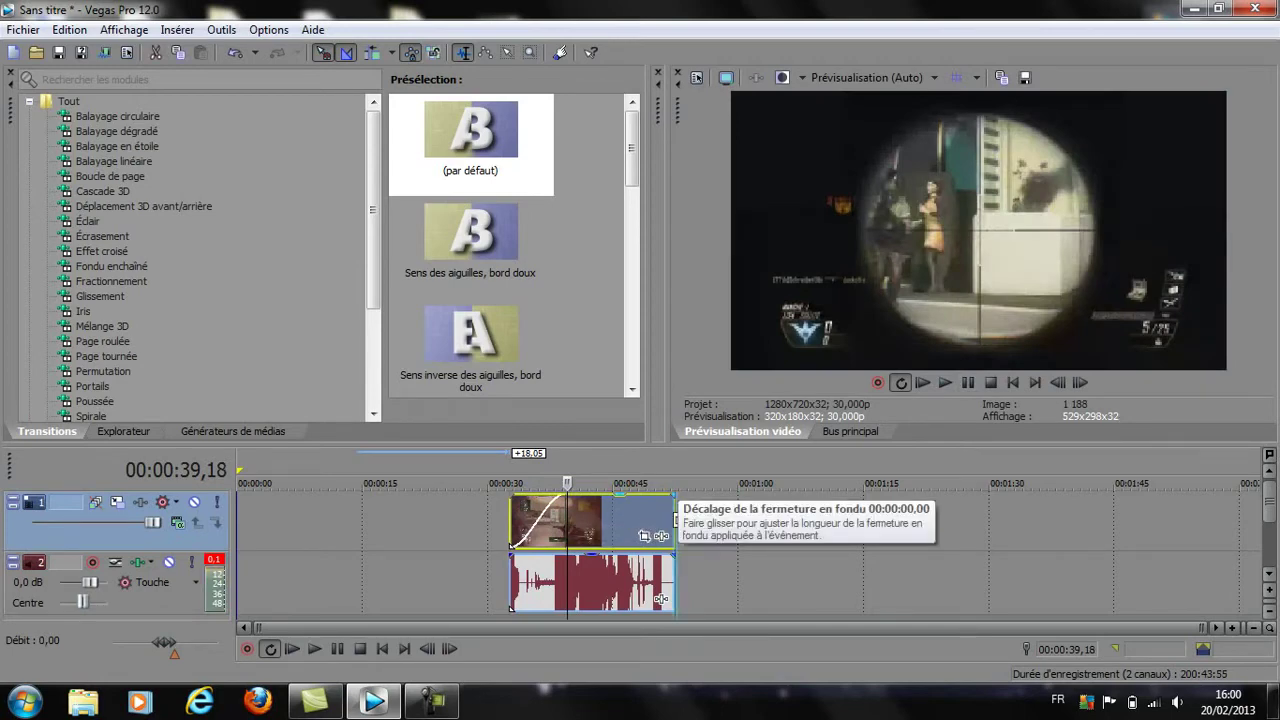
Add a fade-out to the video event beginning at about 00:00:44 and play it from 00:00:44,06
left_click_drag(673, 496, 605, 497)
left_click(605, 510)
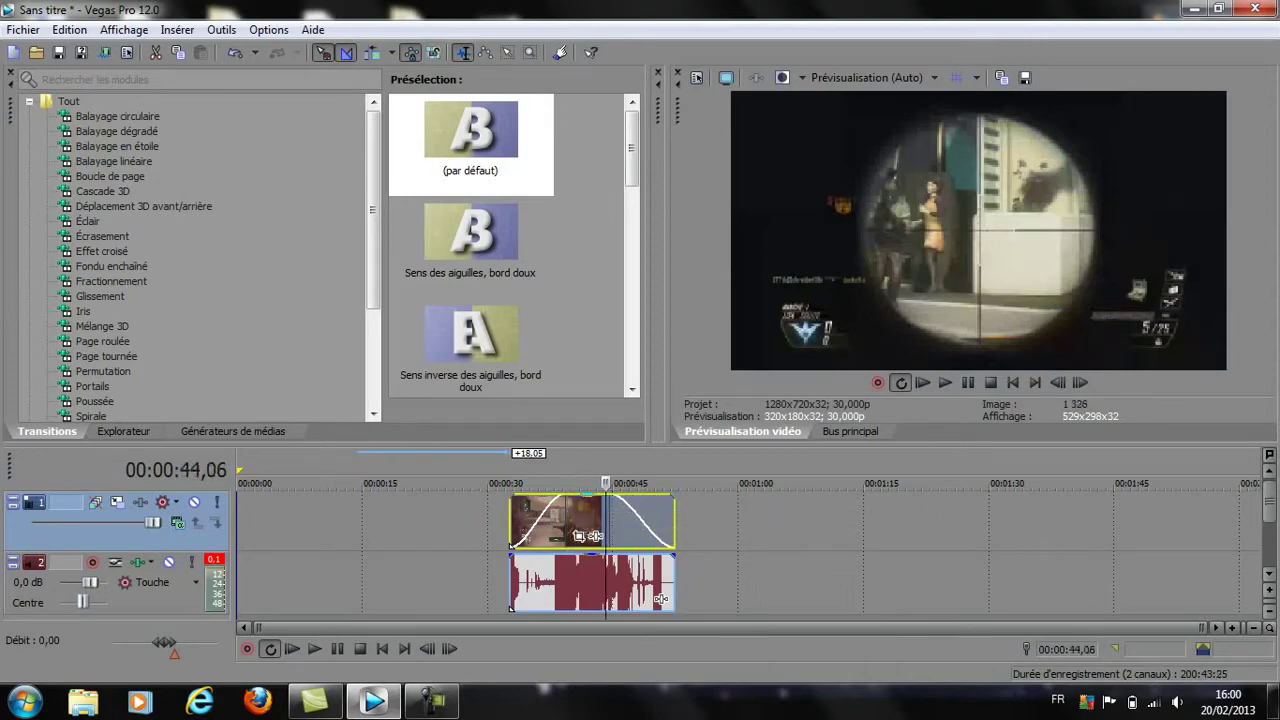
key("space")
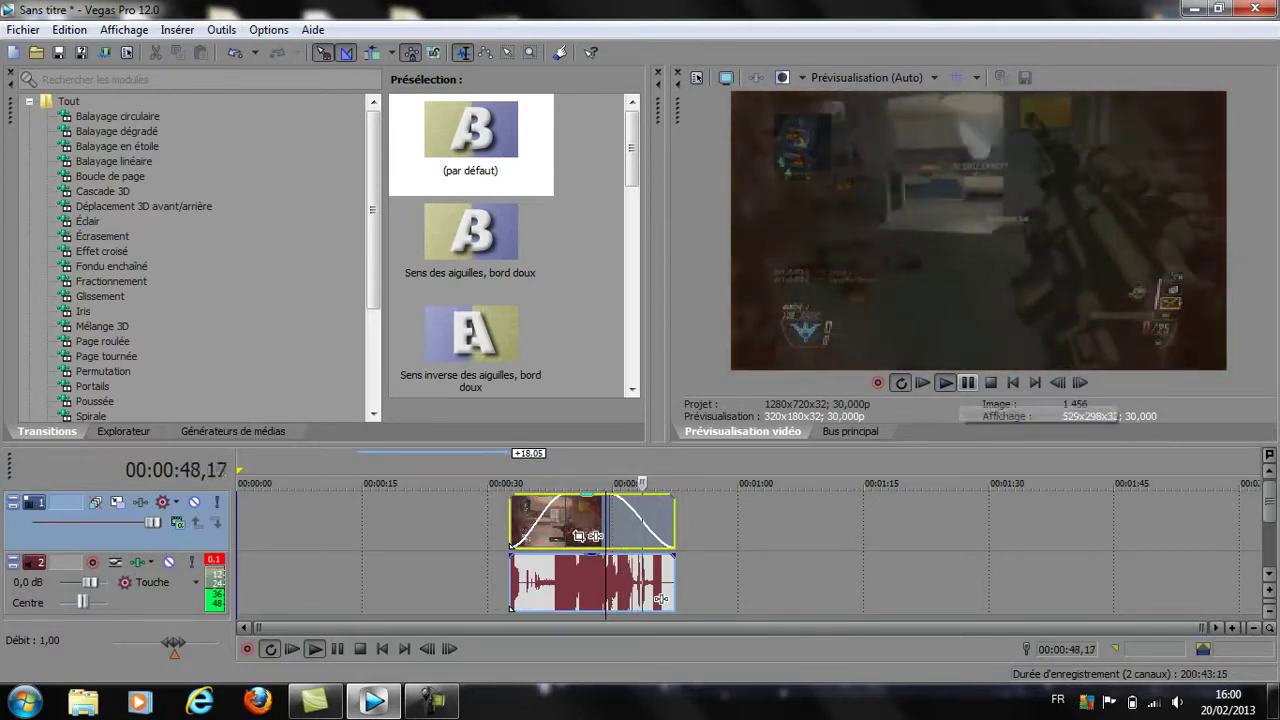
left_click(967, 383)
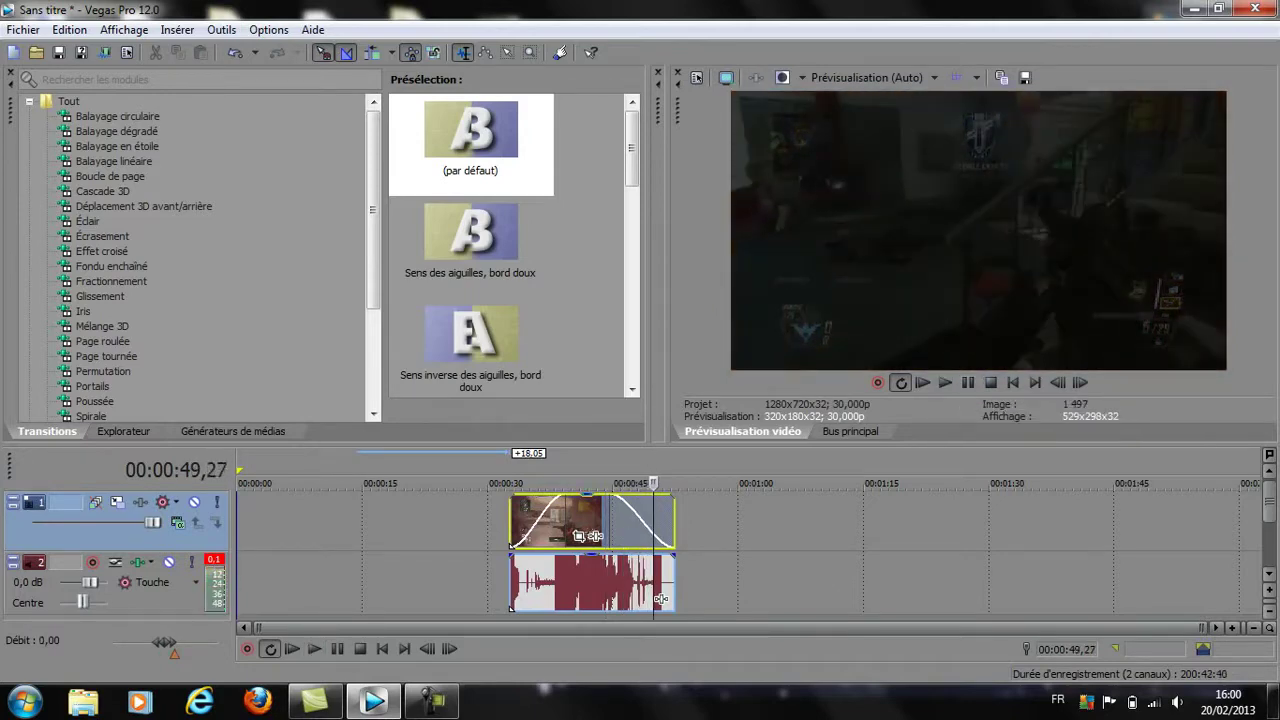
Remove the video event's fades and move the clip back to the start of the timeline
left_click_drag(583, 536, 655, 536)
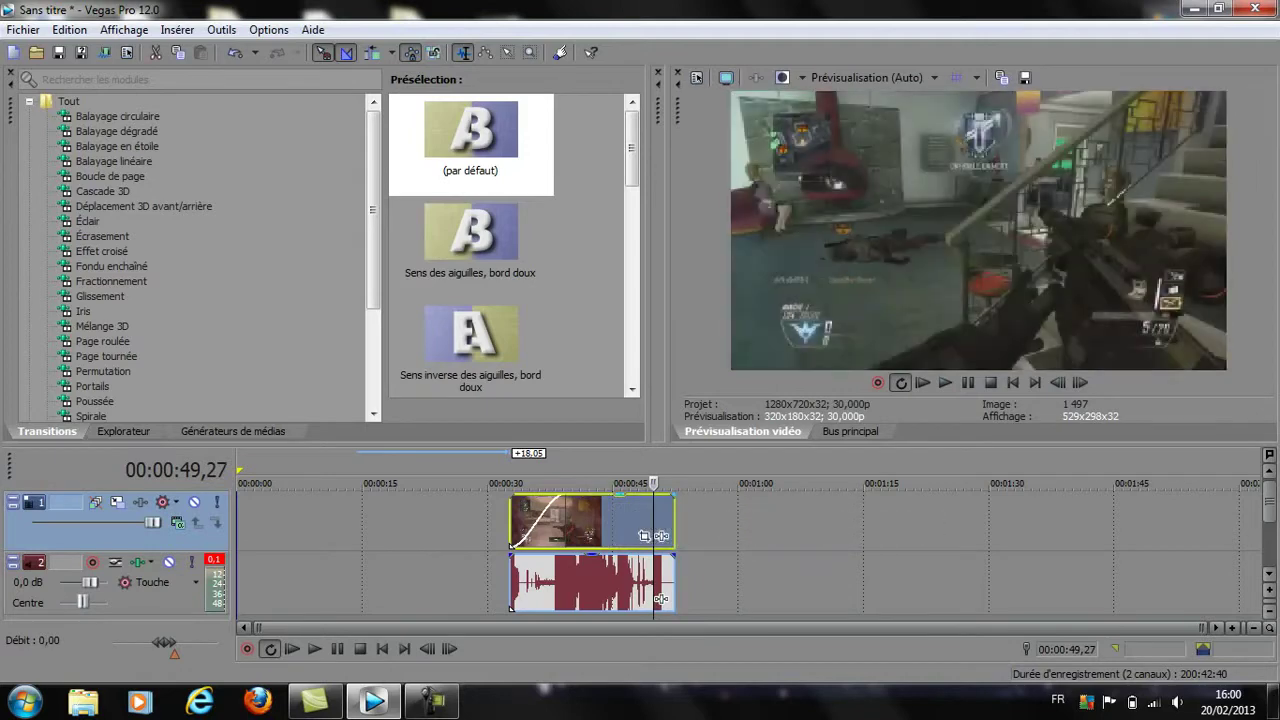
left_click_drag(660, 598, 388, 598)
left_click(315, 525)
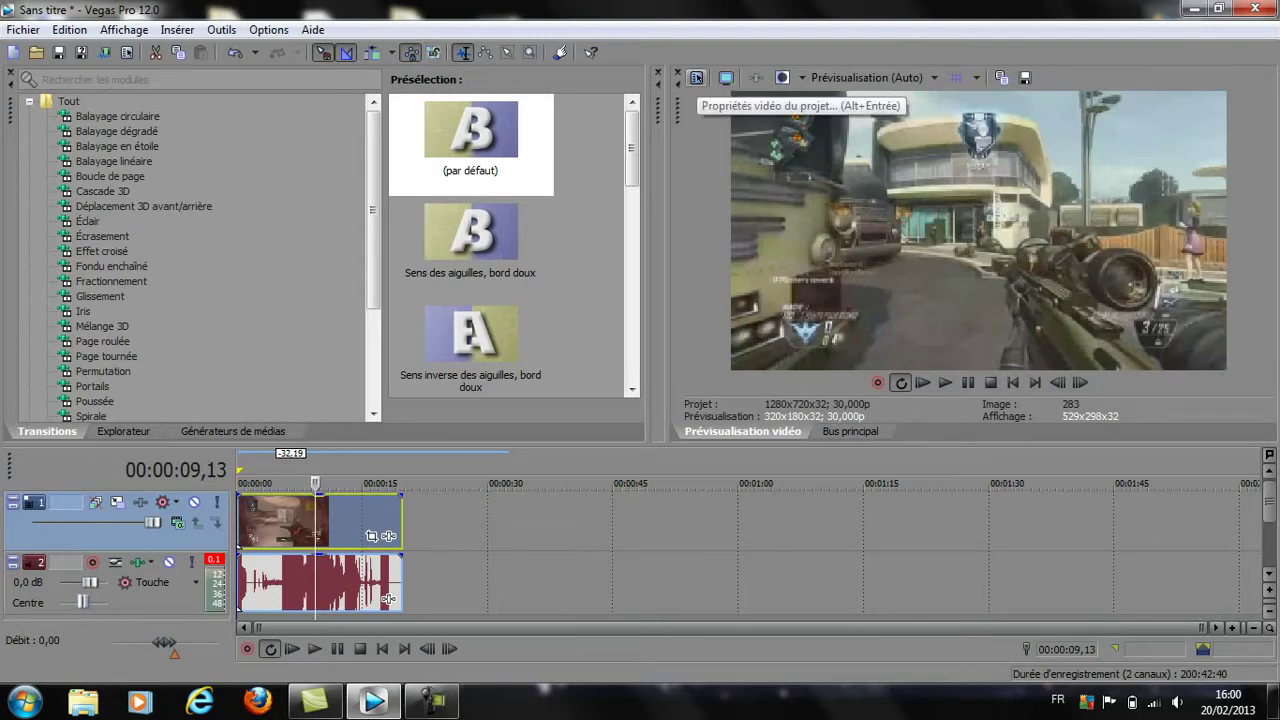
Open the project's video properties and go through the frame width and height fields
left_click(697, 78)
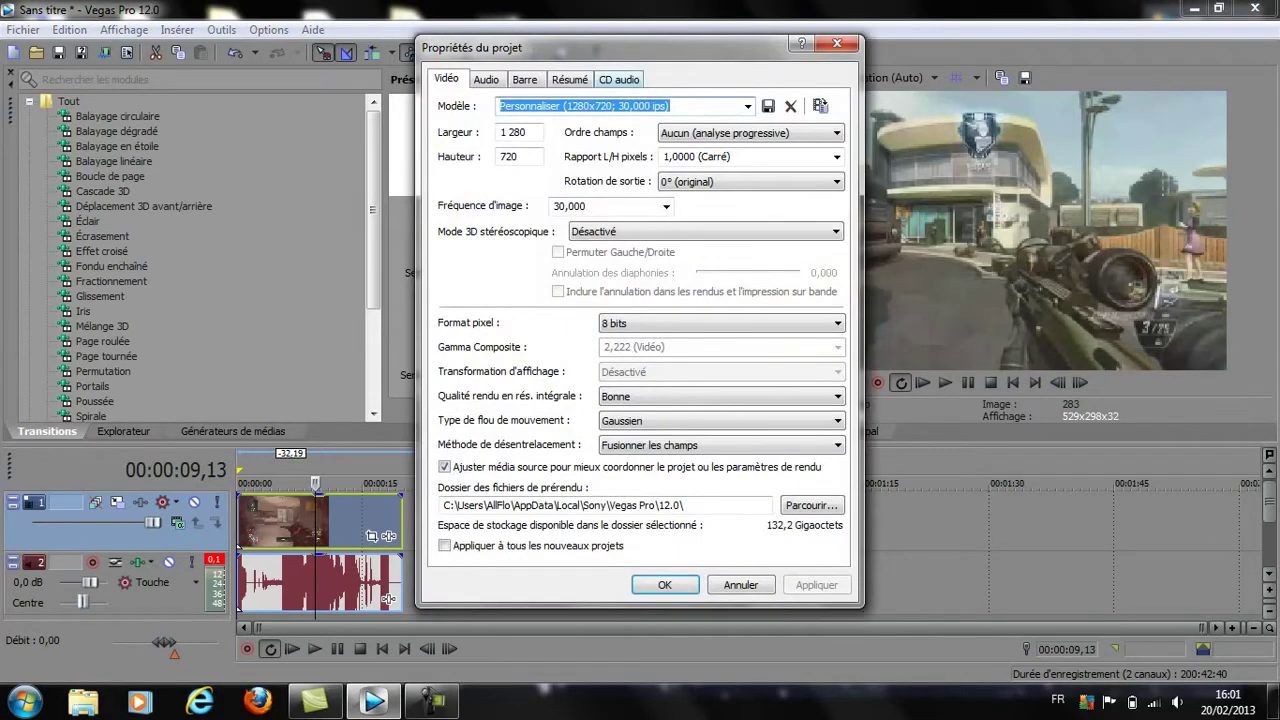
left_click(526, 132)
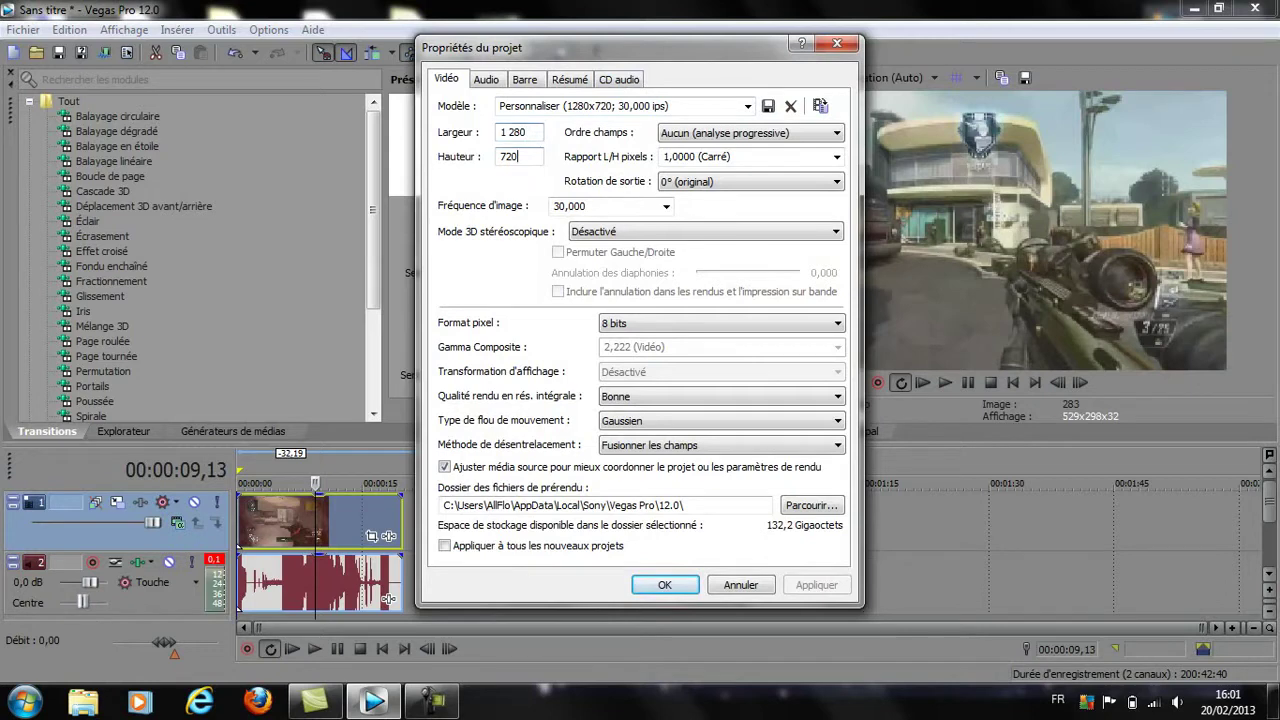
key("shift+Home")
left_click_drag(500, 132, 512, 132)
key("Tab")
Set the project's frame rate to 29,970 (NTSC), look through the template and frame rate choices, and apply the properties
left_click(665, 206)
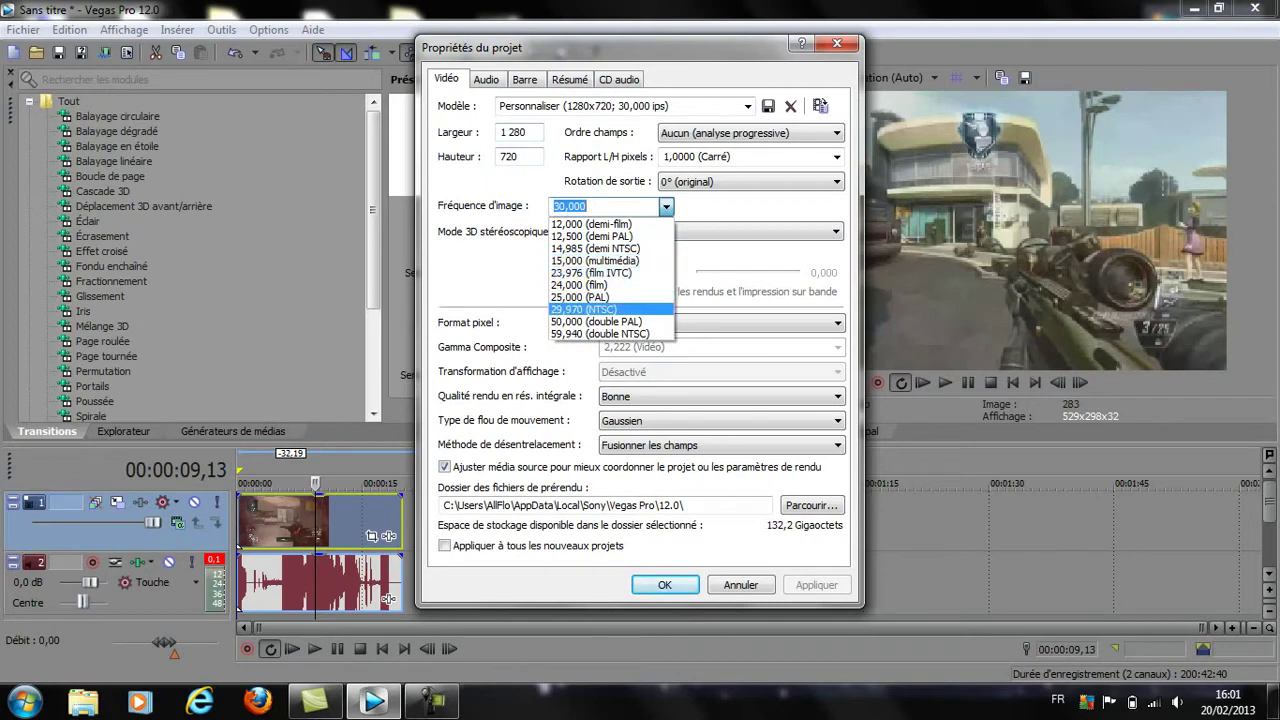
left_click(585, 309)
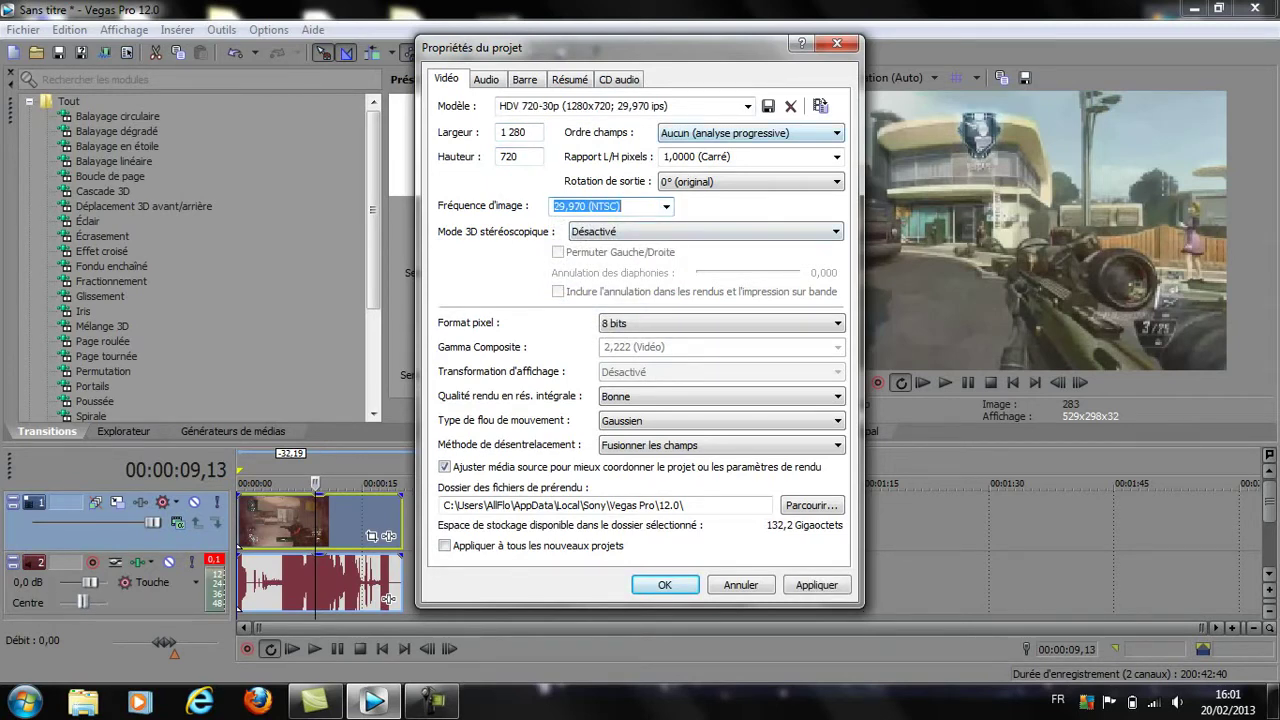
left_click(747, 106)
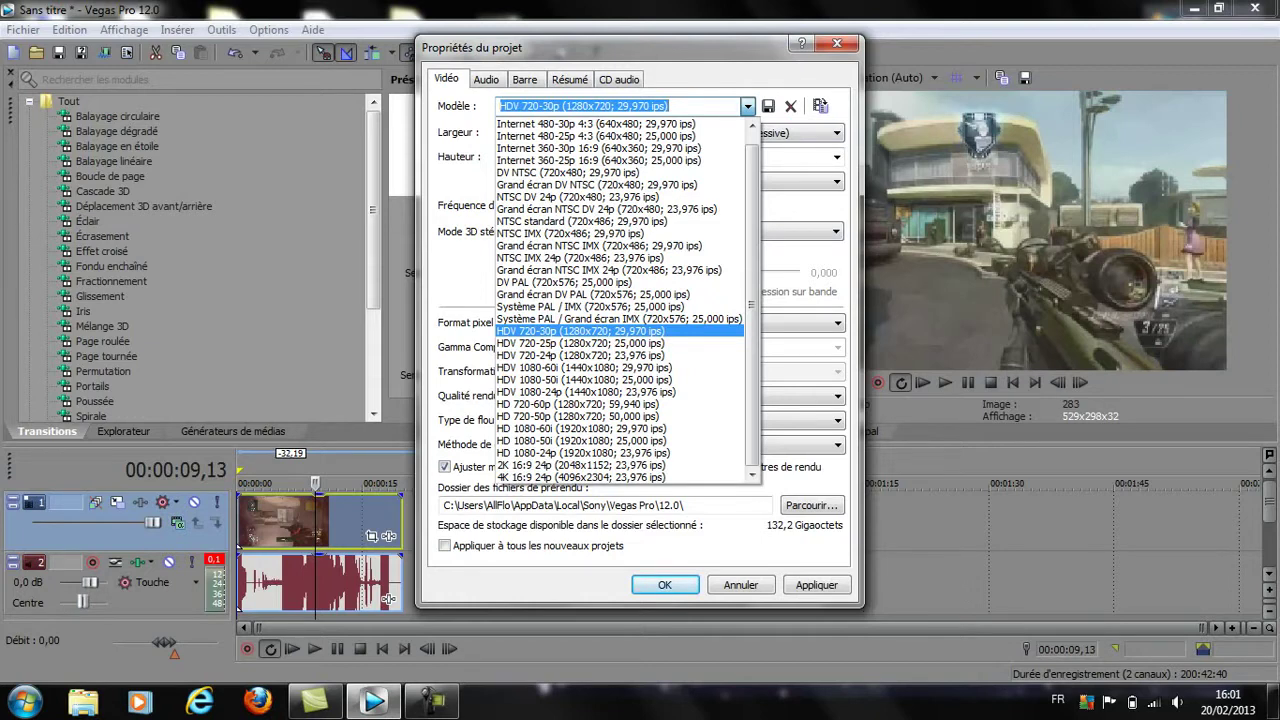
key("Escape")
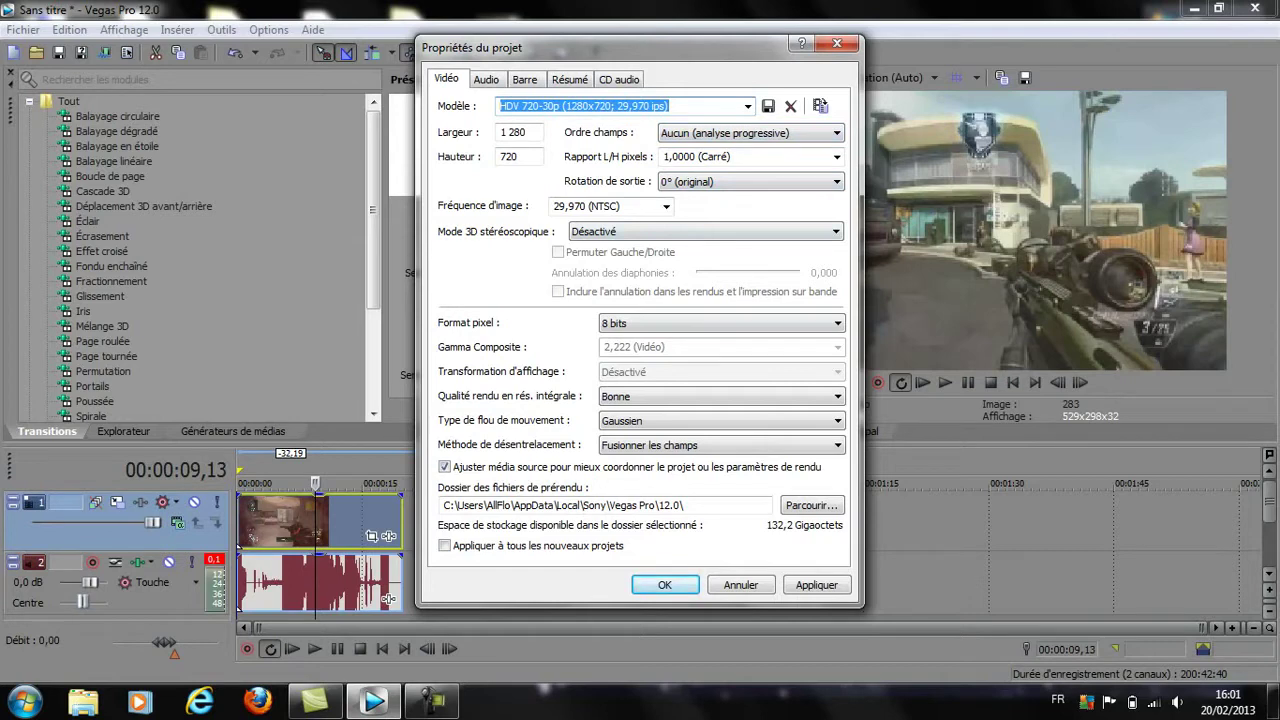
left_click(665, 206)
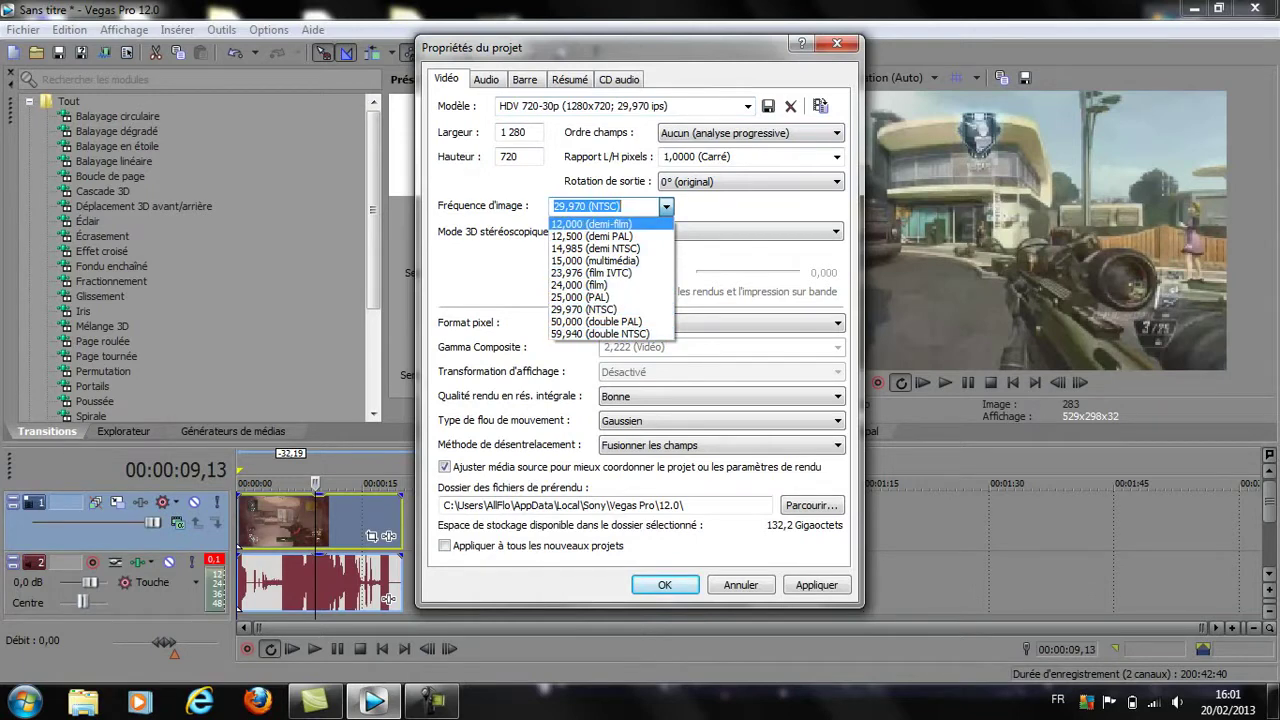
key("Escape")
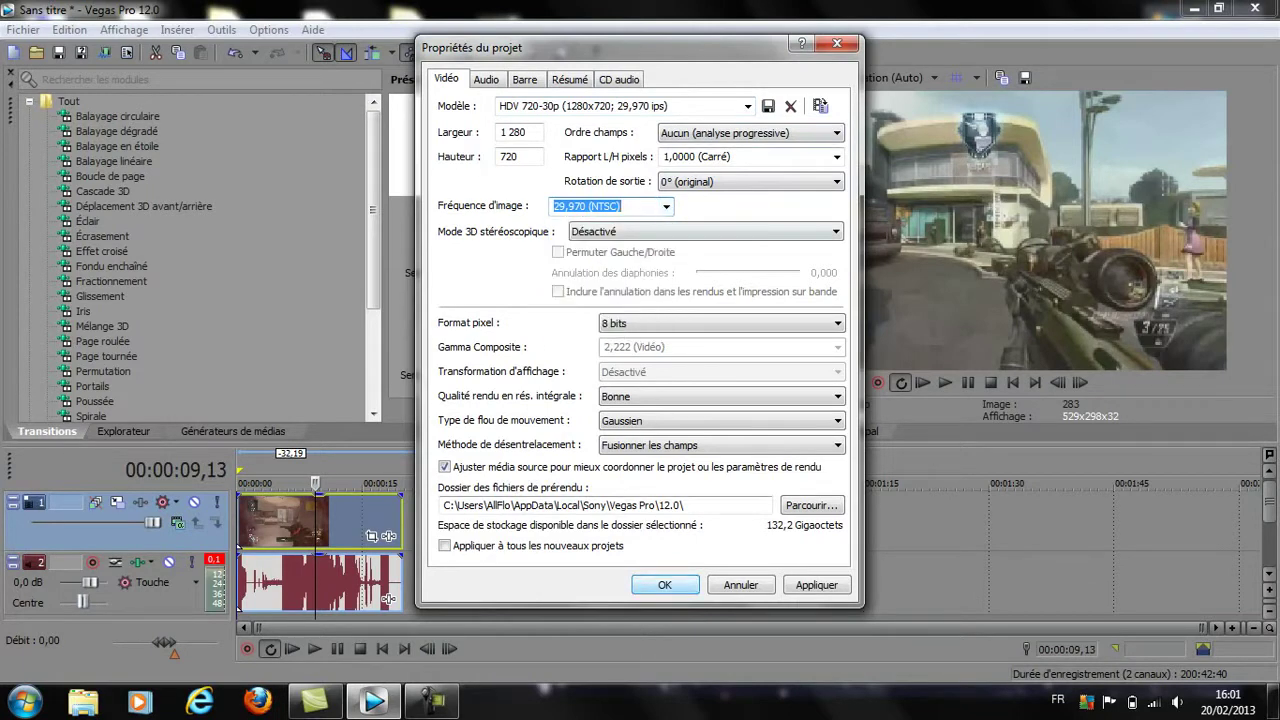
left_click(816, 585)
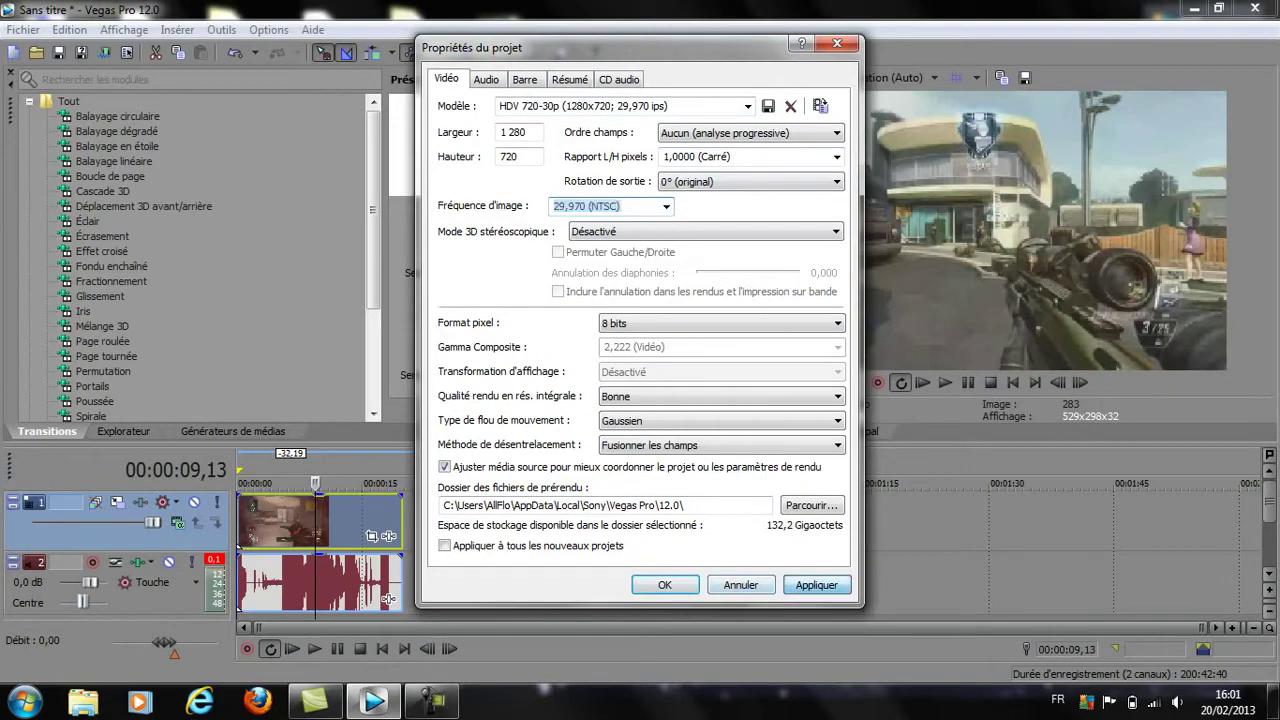
key("Return")
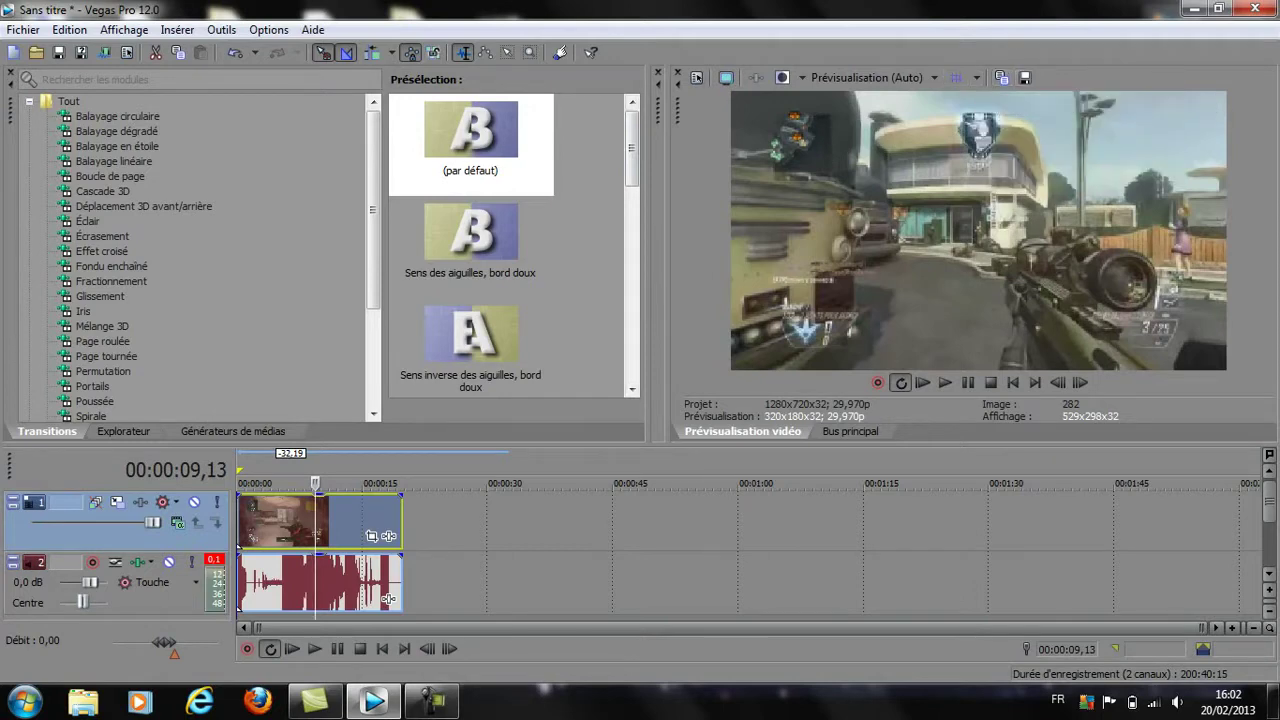
Play the clip from 00:00:09,13 and scrub back towards its beginning
key("space")
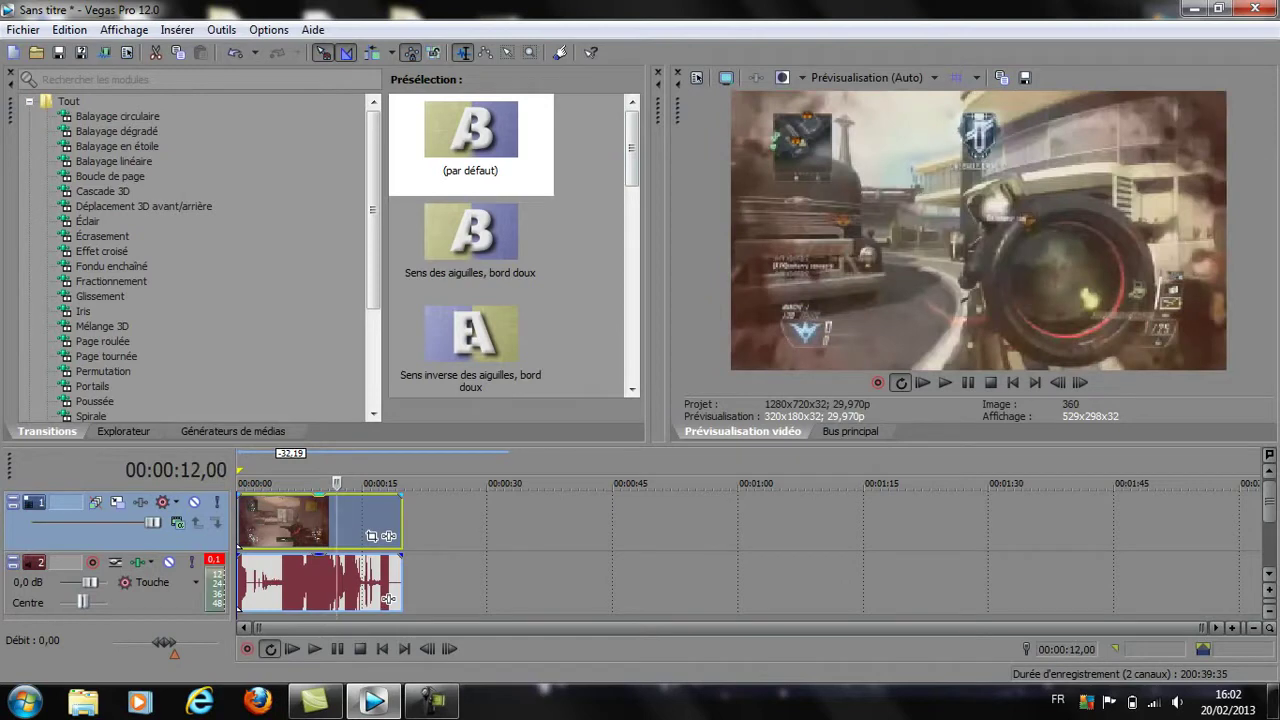
key("j")
key("j")
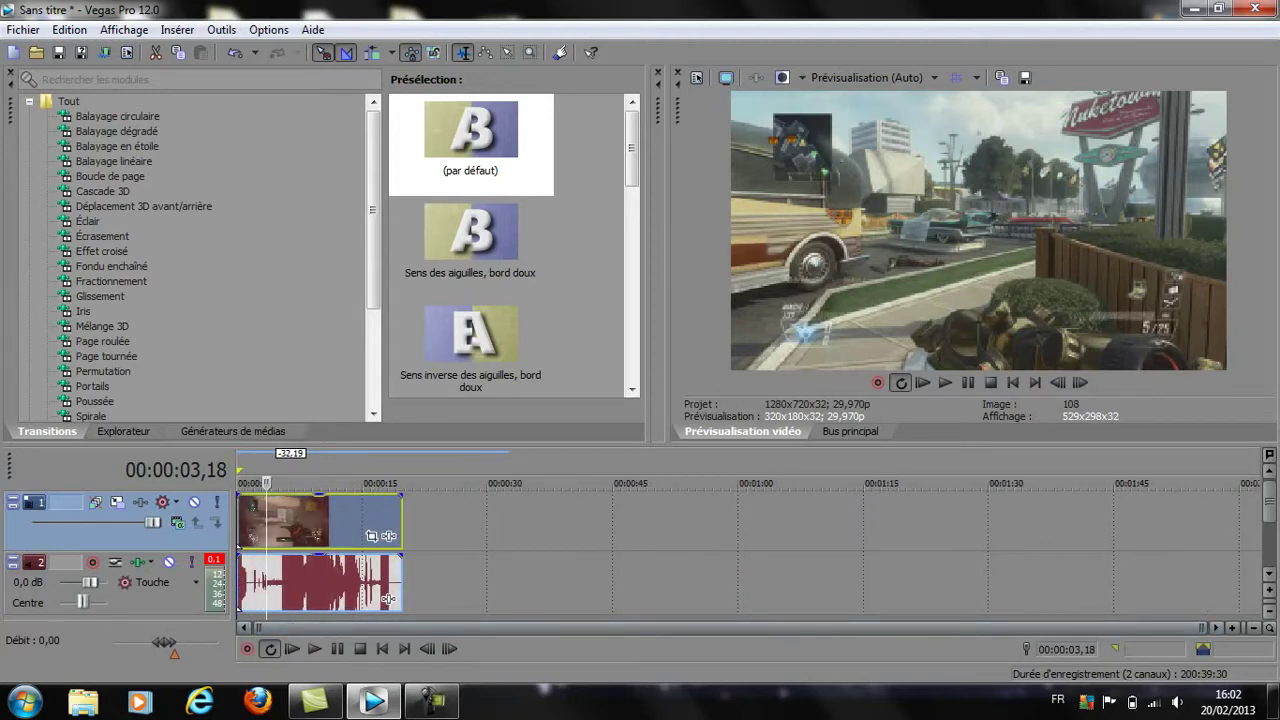
Locate the start of the gunshot in the audio waveform at 00:00:05,16 and play from there
scroll(388, 599, "up", 6)
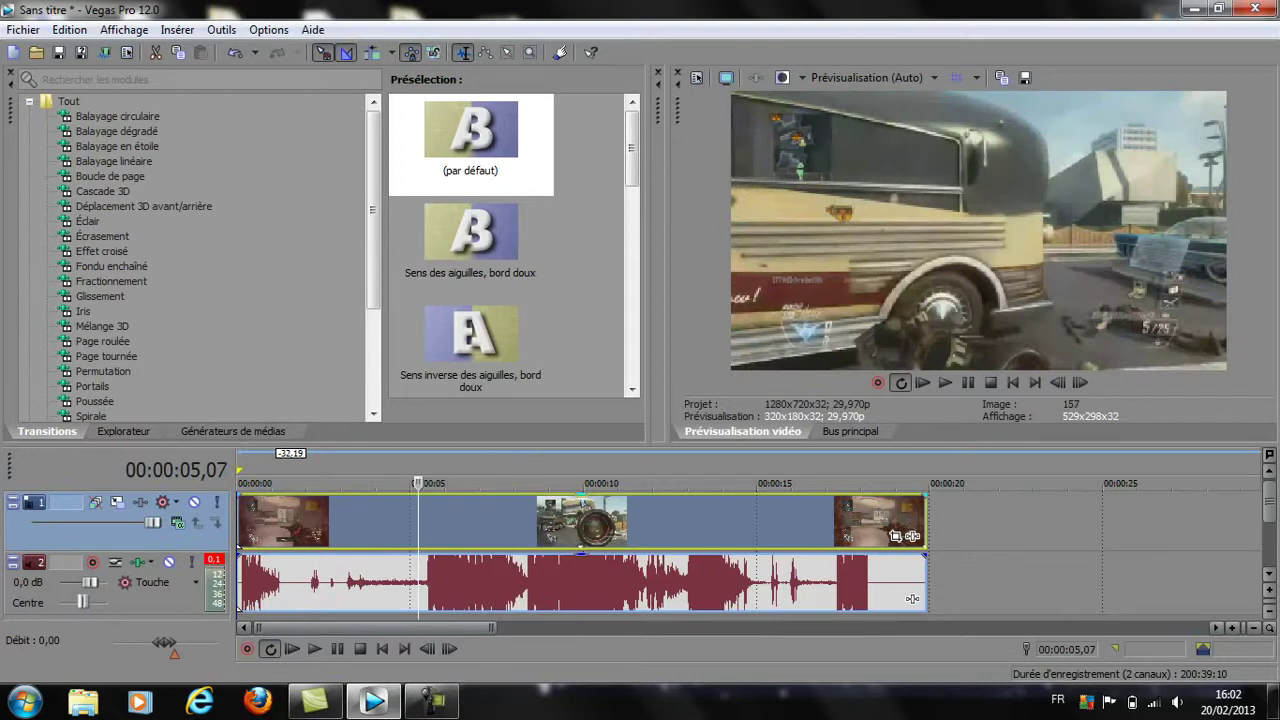
left_click(426, 522)
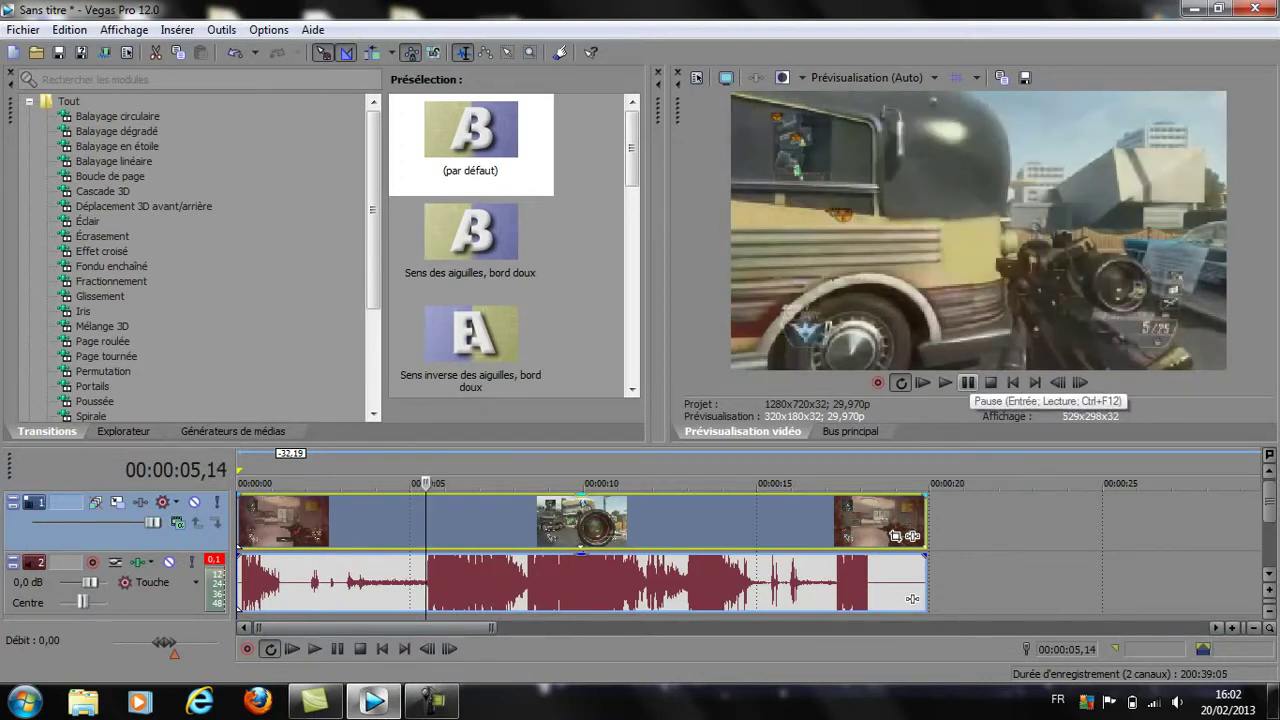
scroll(912, 598, "up", 3)
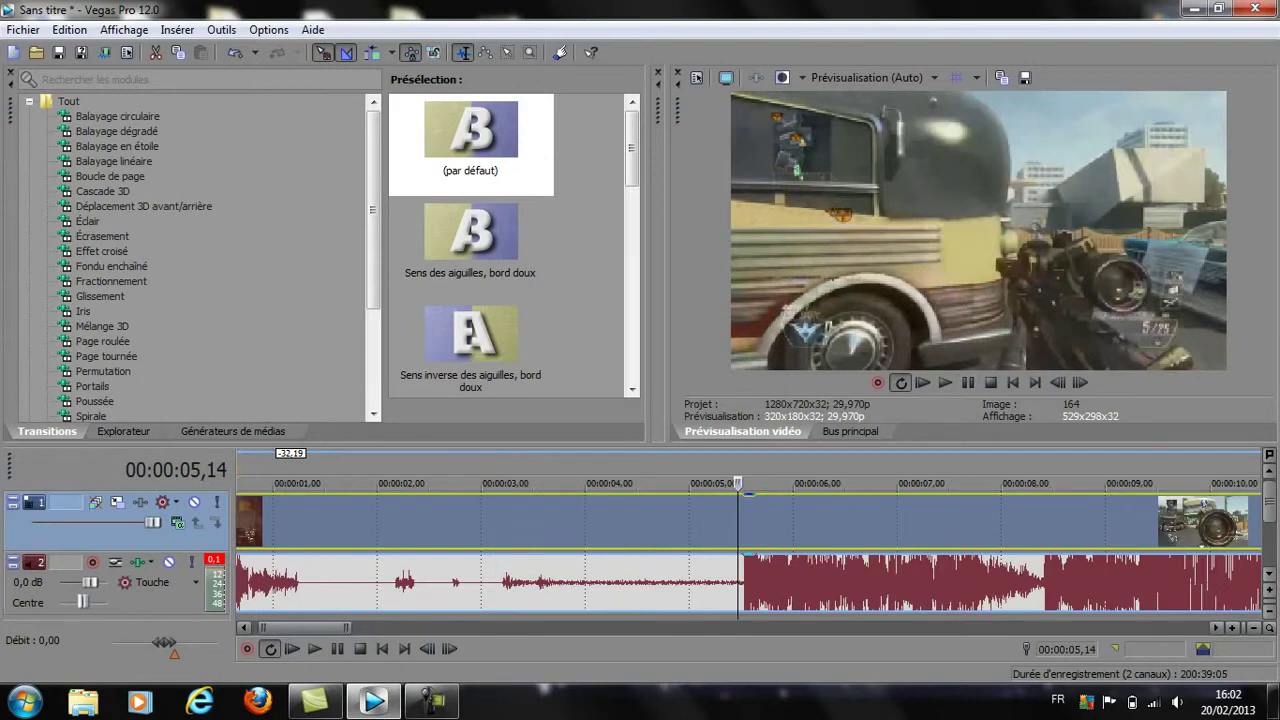
key("Right")
key("Right")
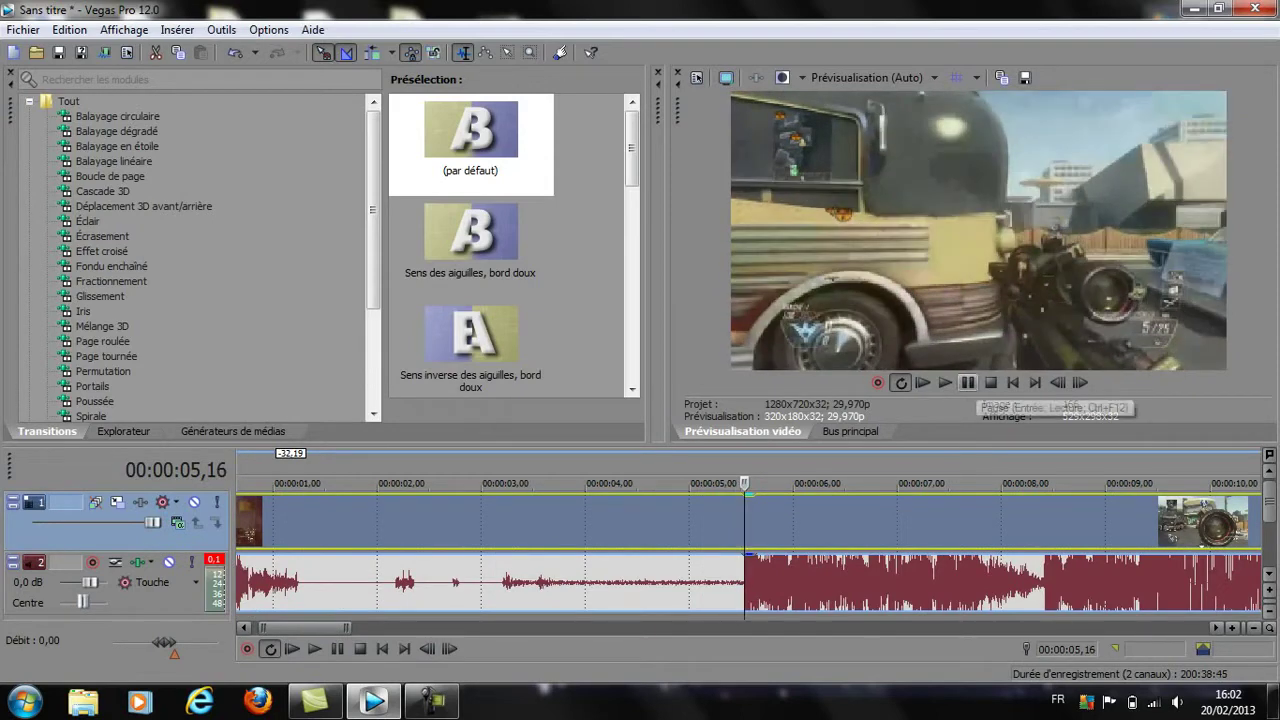
left_click(968, 382)
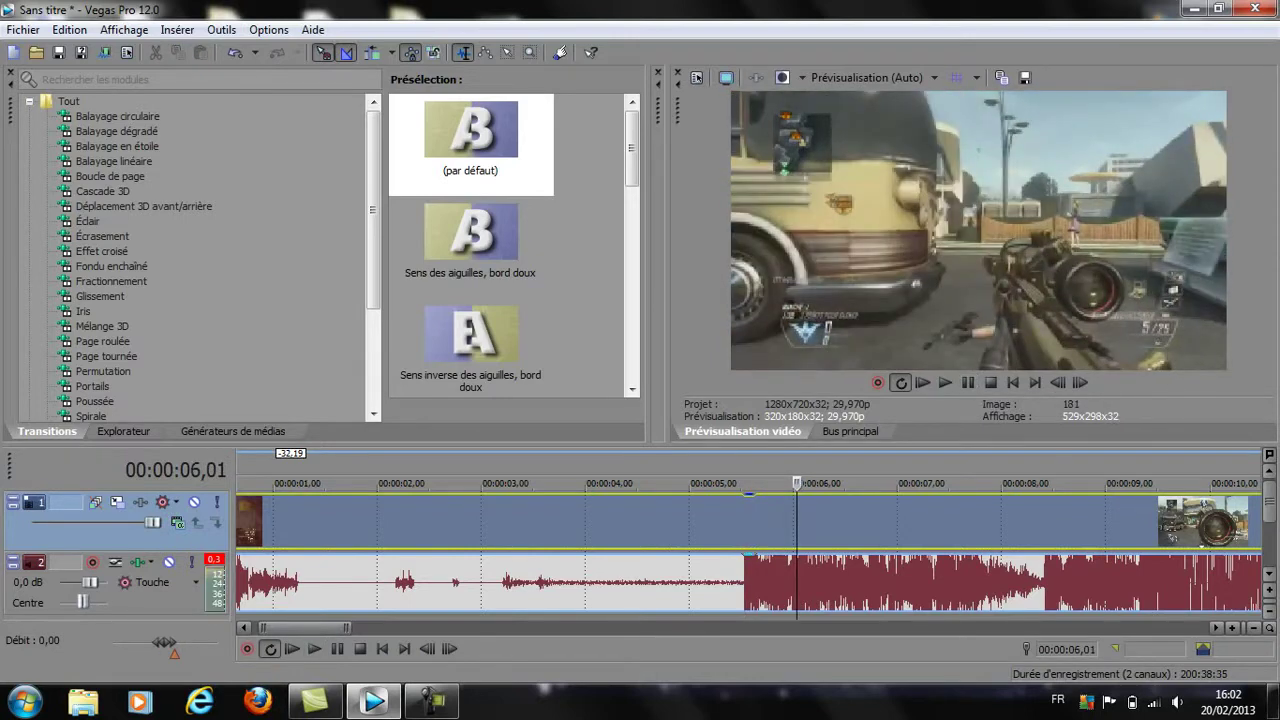
key("space")
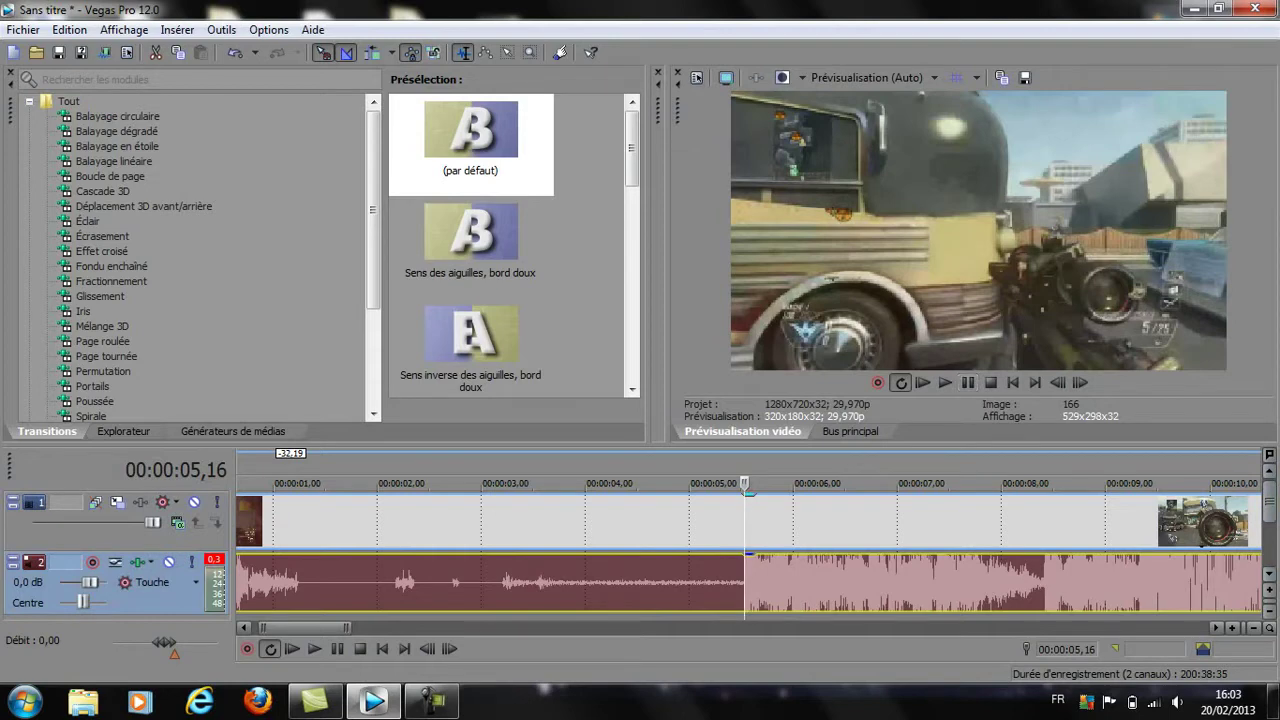
Step back one frame to 00:00:05,15 and add a marker named "tir dsr" there
left_click(1057, 382)
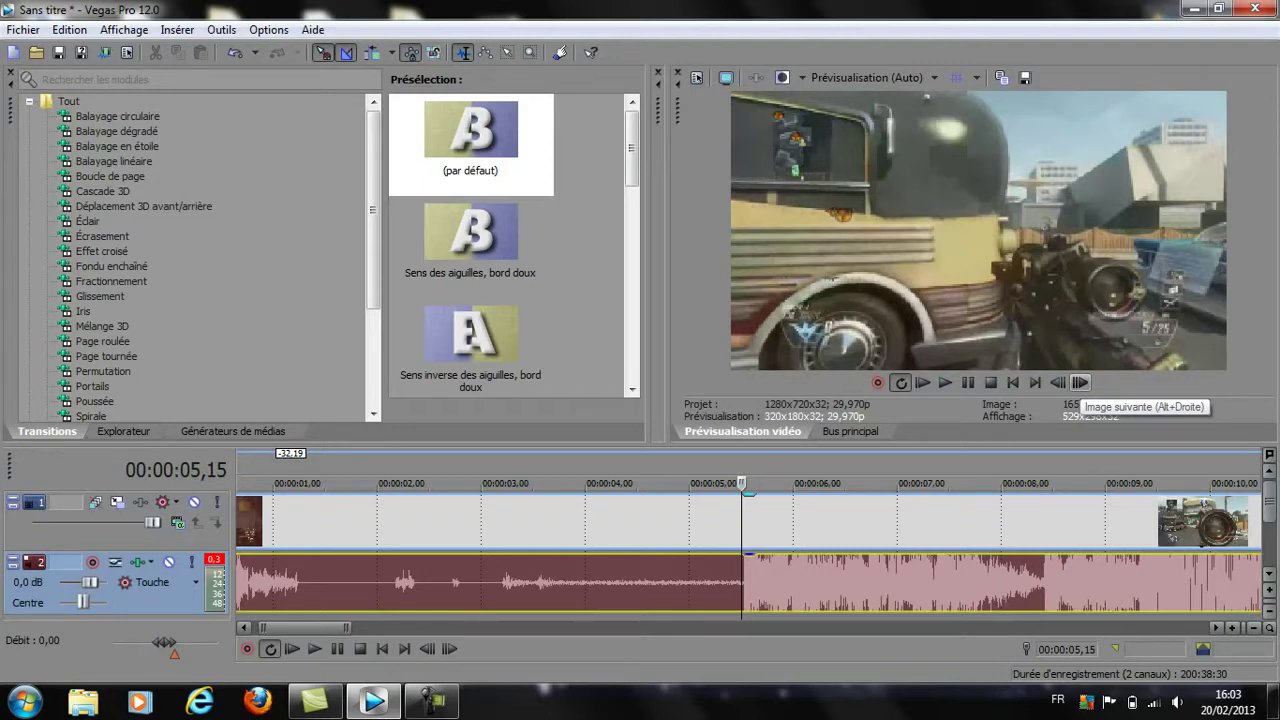
key("m")
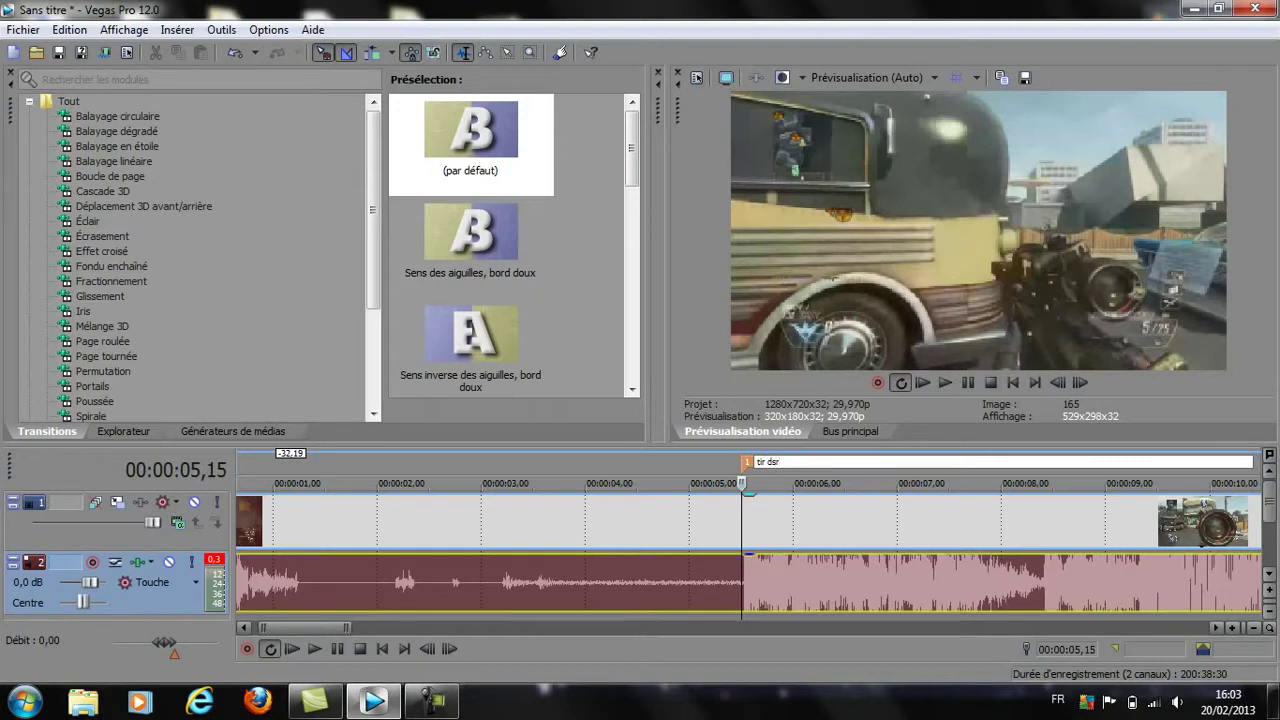
key("Return")
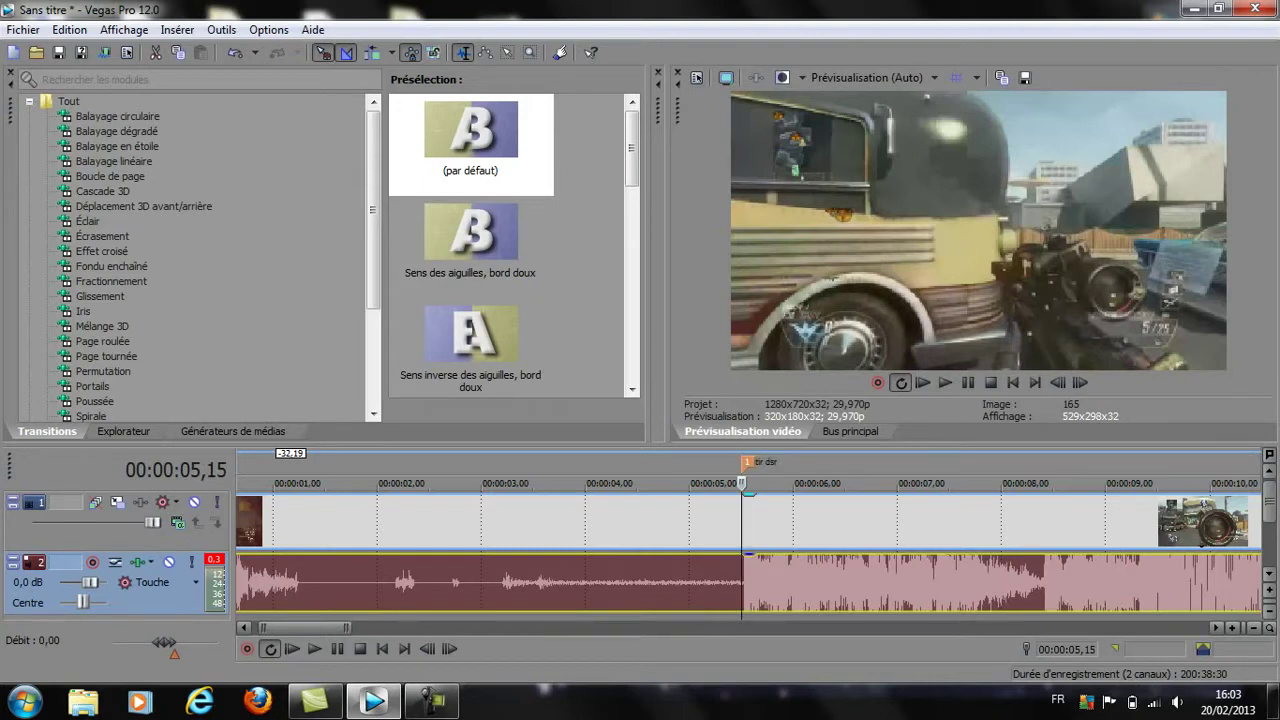
Move from 00:00:08,10 back to the "tir dsr" marker, play briefly from it, and return to the project start
left_click(1036, 582)
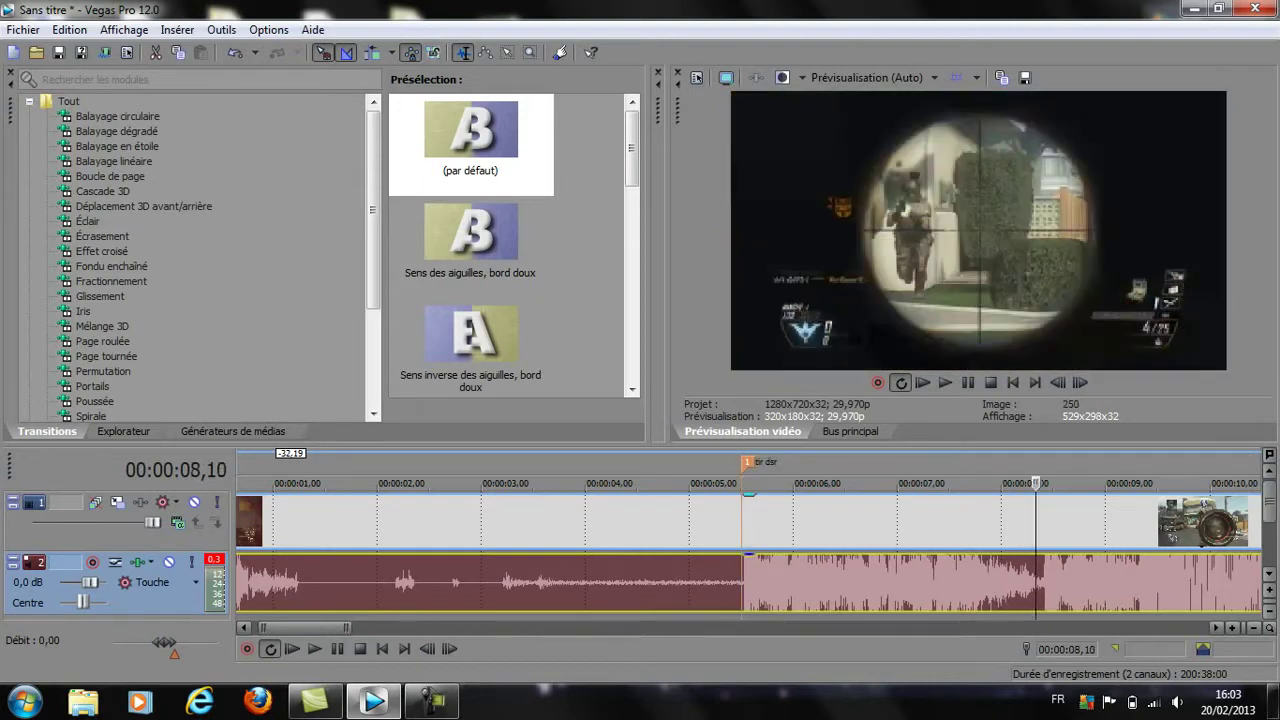
mouse_move(1036, 483)
left_mouse_down()
mouse_move(697, 483)
mouse_move(759, 483)
mouse_move(742, 483)
left_mouse_up()
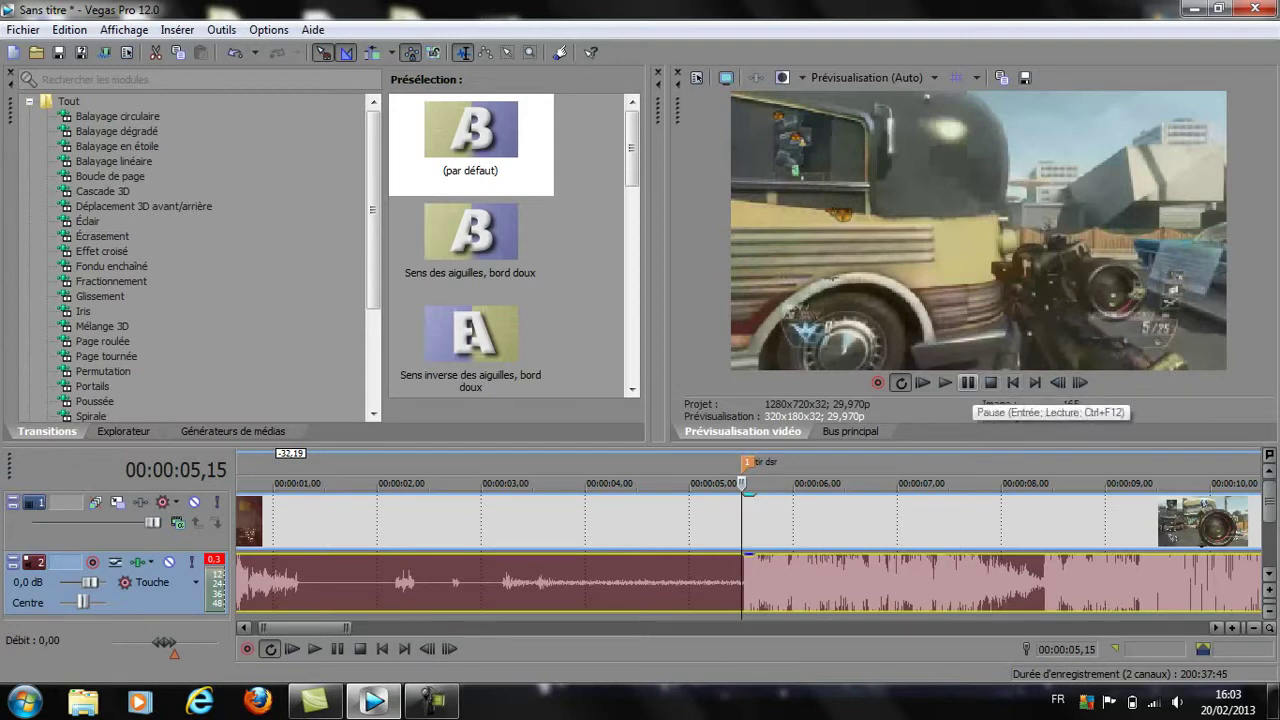
left_click(967, 382)
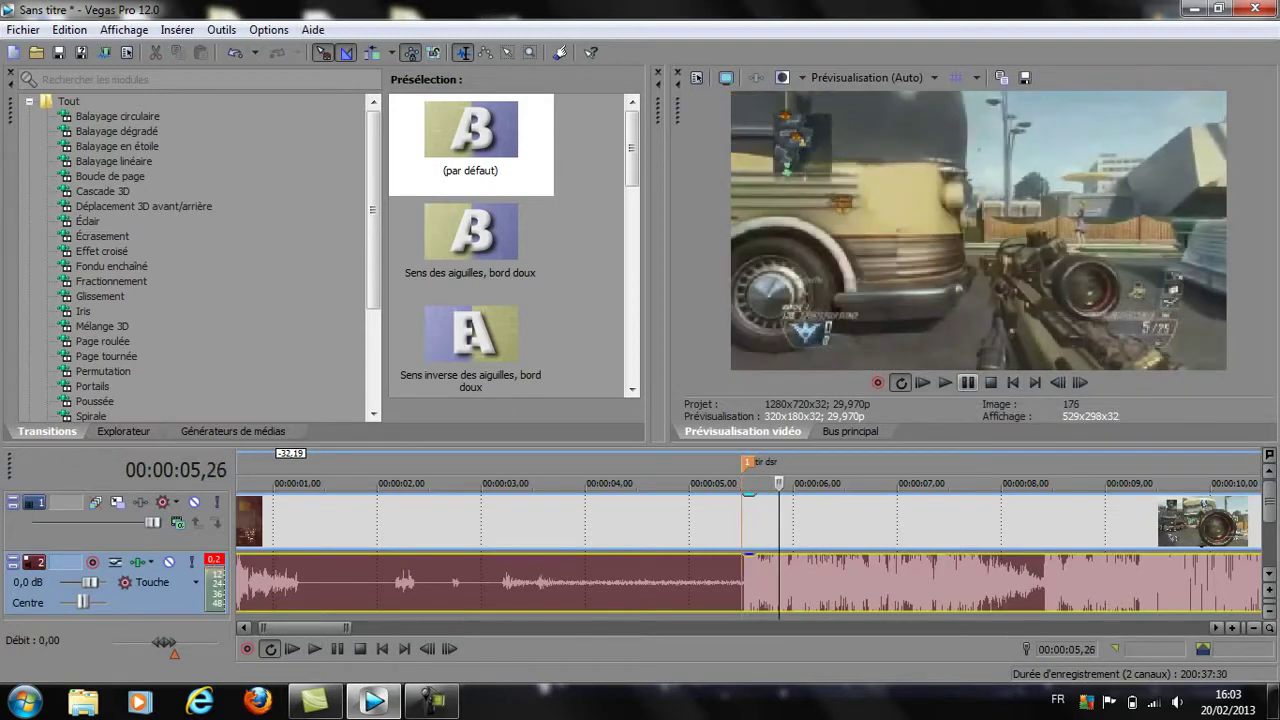
left_click(1012, 382)
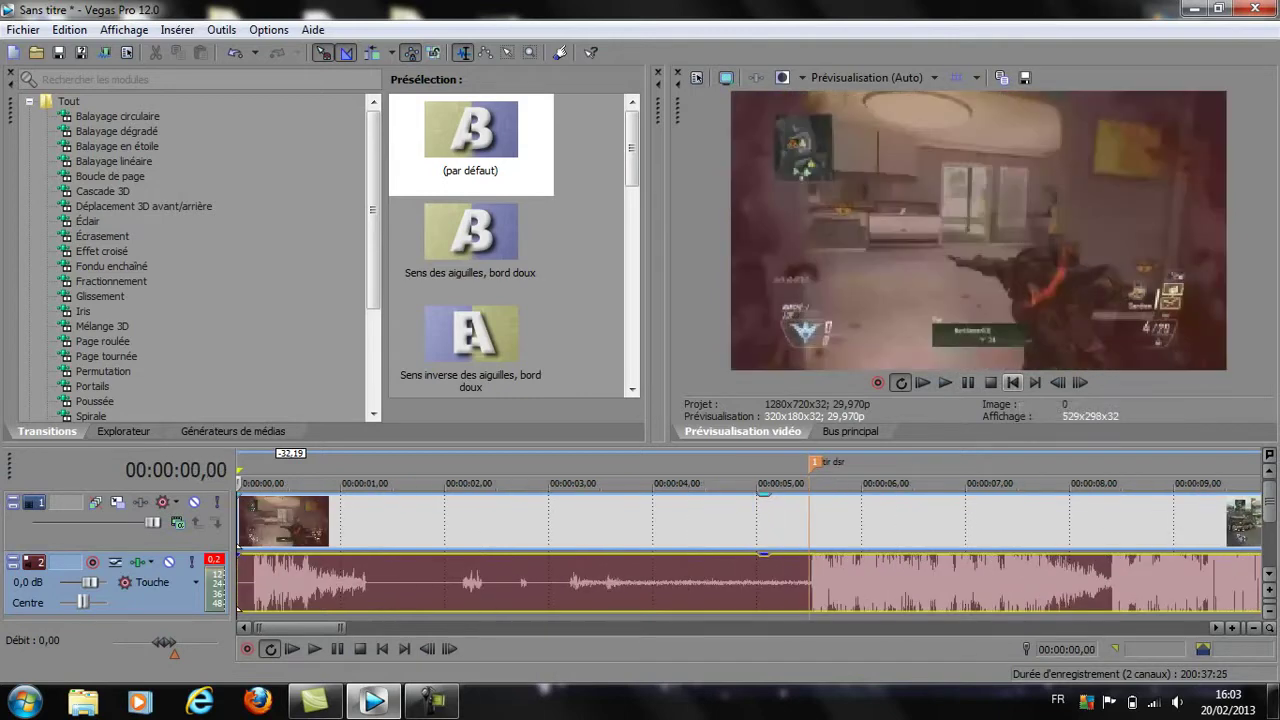
Zoom the timeline in and out to view the clip at different time scales
scroll(912, 598, "down", 6)
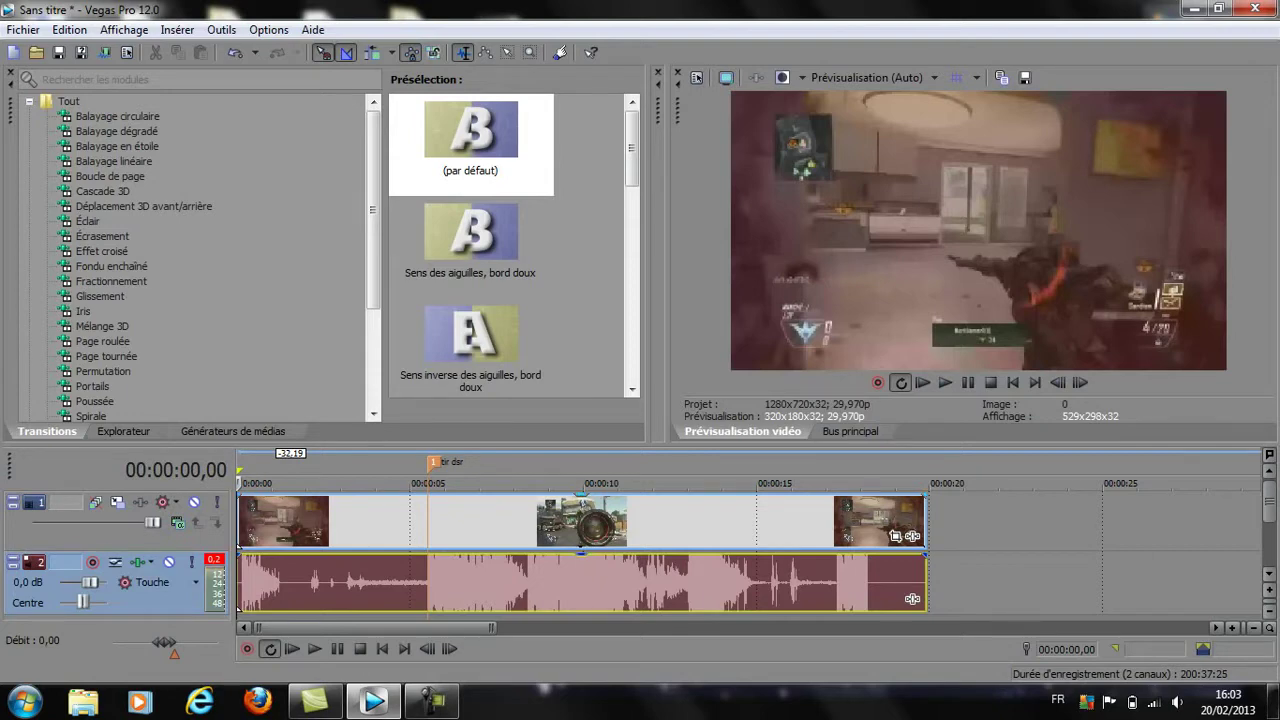
scroll(912, 598, "up", 3)
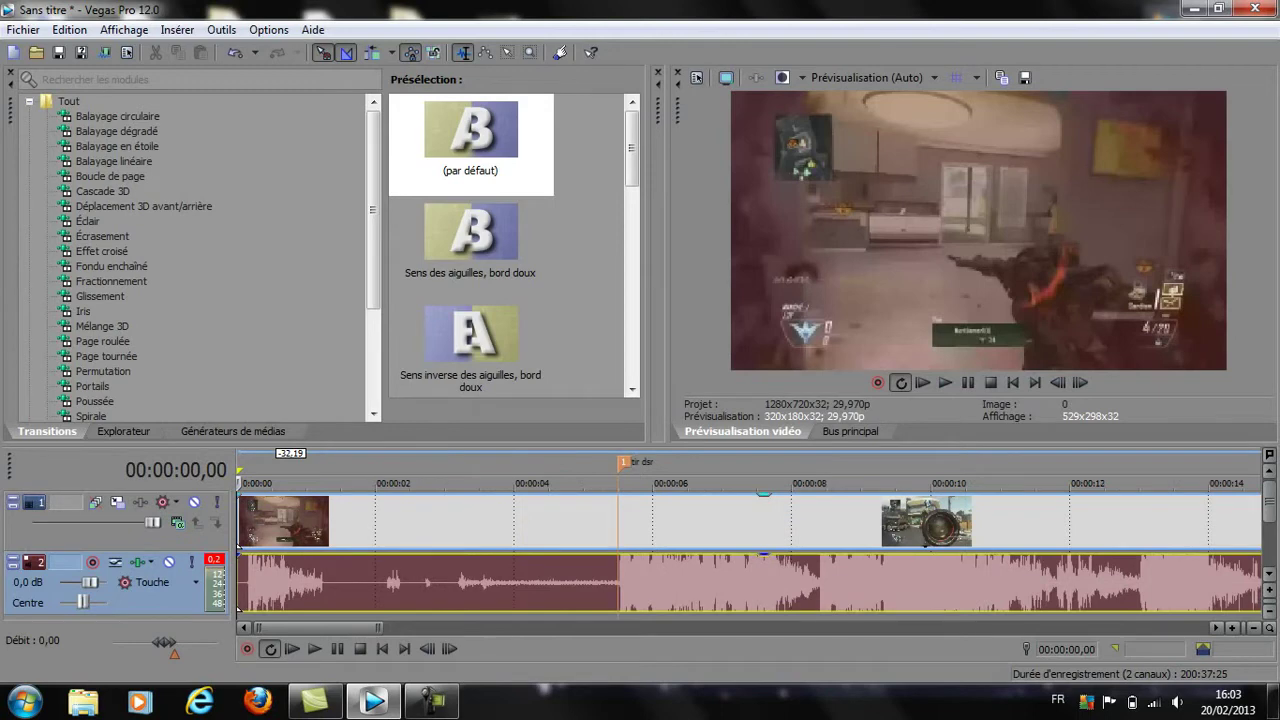
scroll(912, 598, "down", 3)
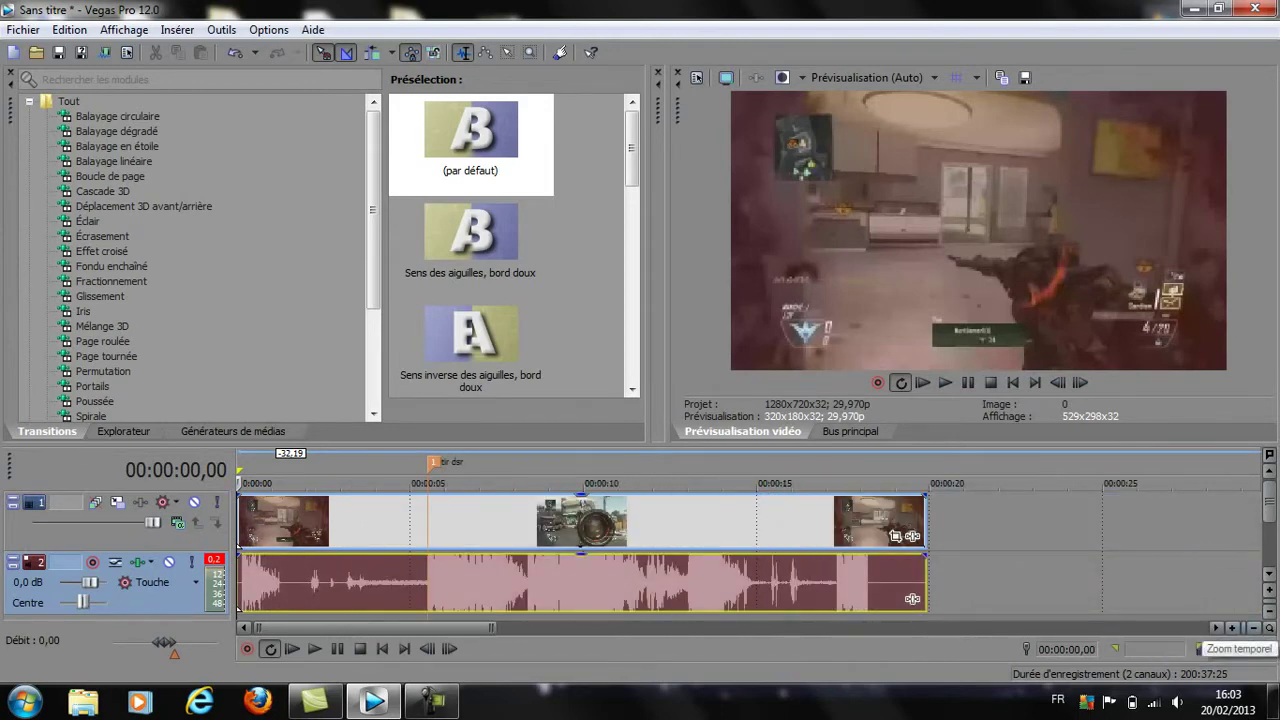
left_click(1232, 627)
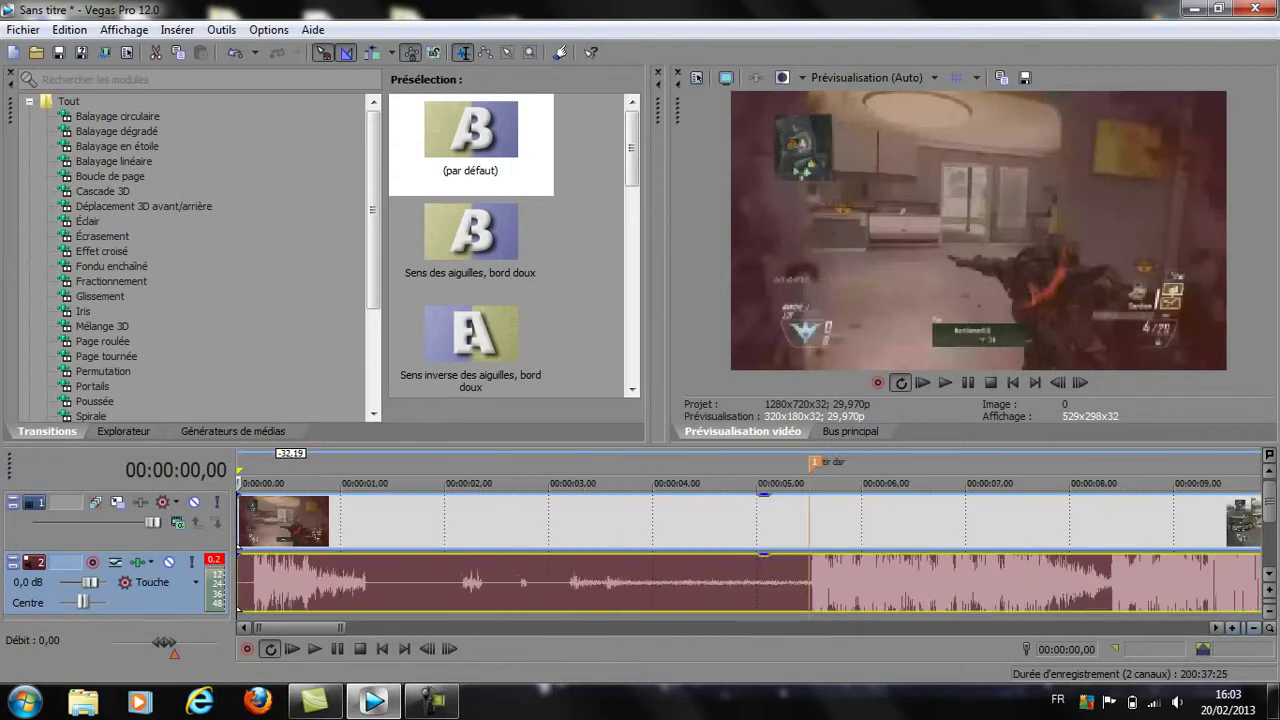
scroll(912, 598, "down", 3)
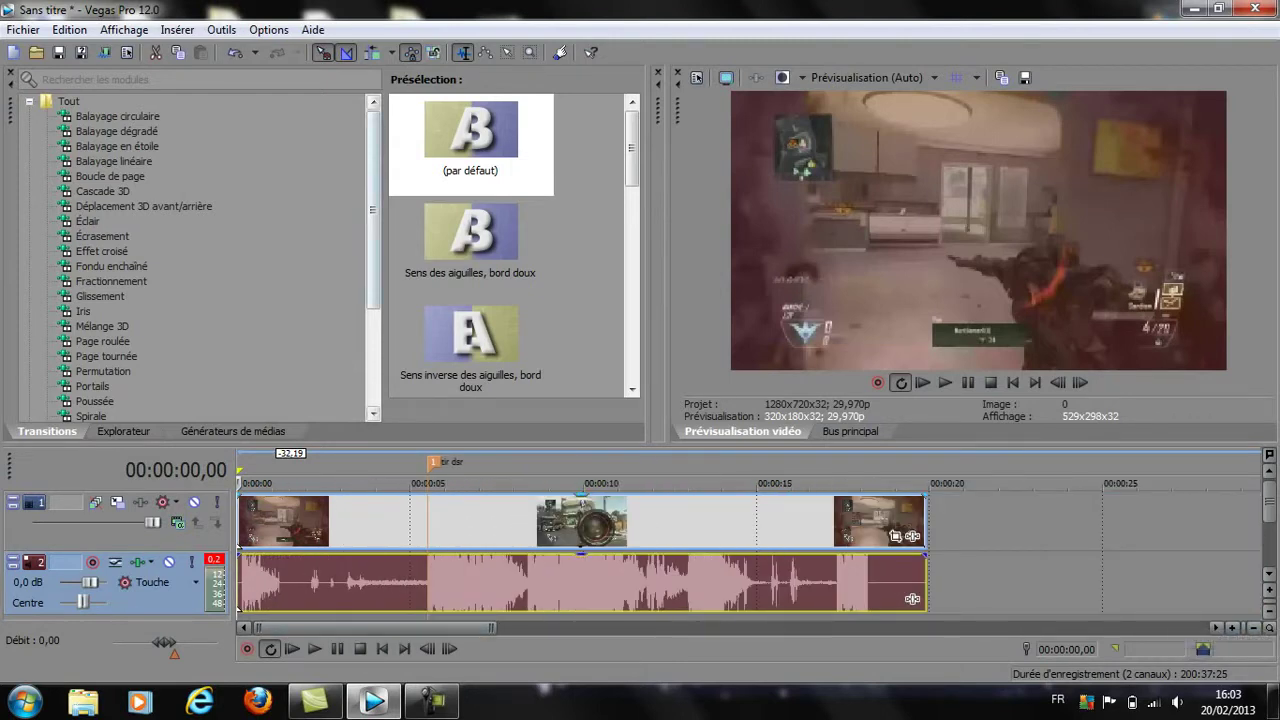
mouse_move(373, 210)
left_mouse_down()
mouse_move(373, 228)
mouse_move(373, 208)
left_mouse_up()
Play through the clip and split its video and audio at 00:00:06,22
key("space")
key("ctrl+a")
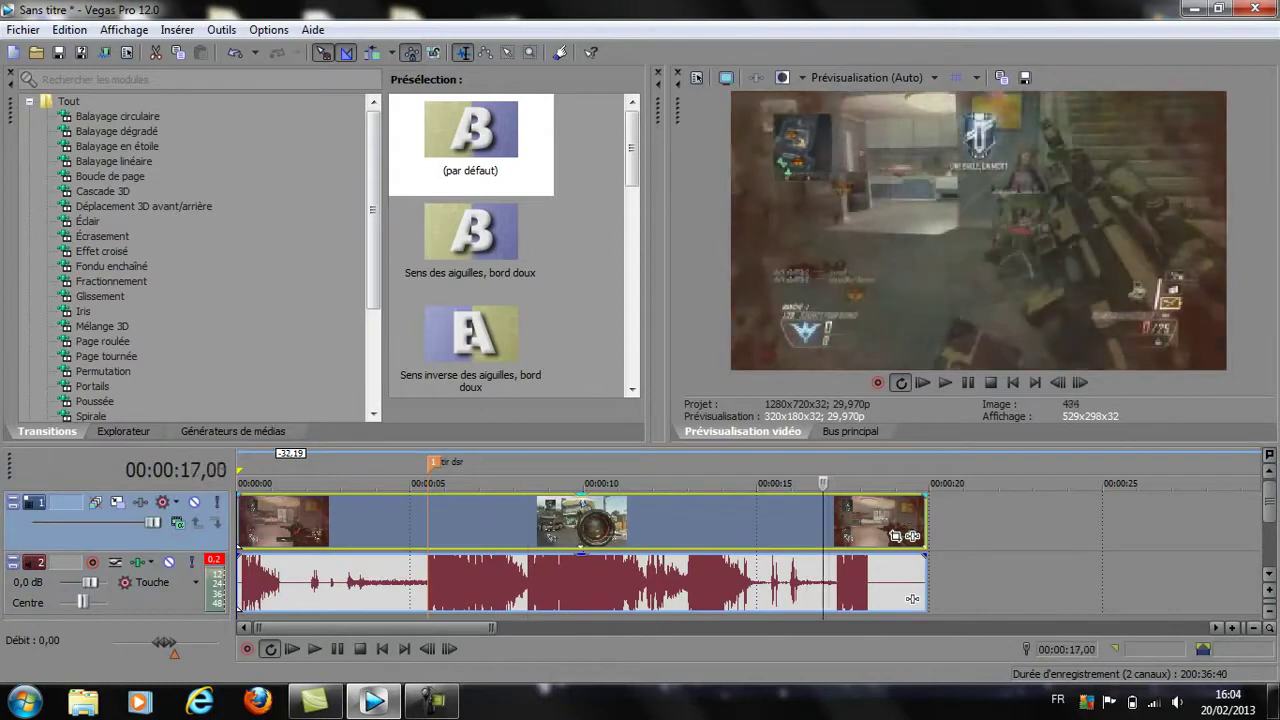
left_click_drag(911, 483, 328, 483)
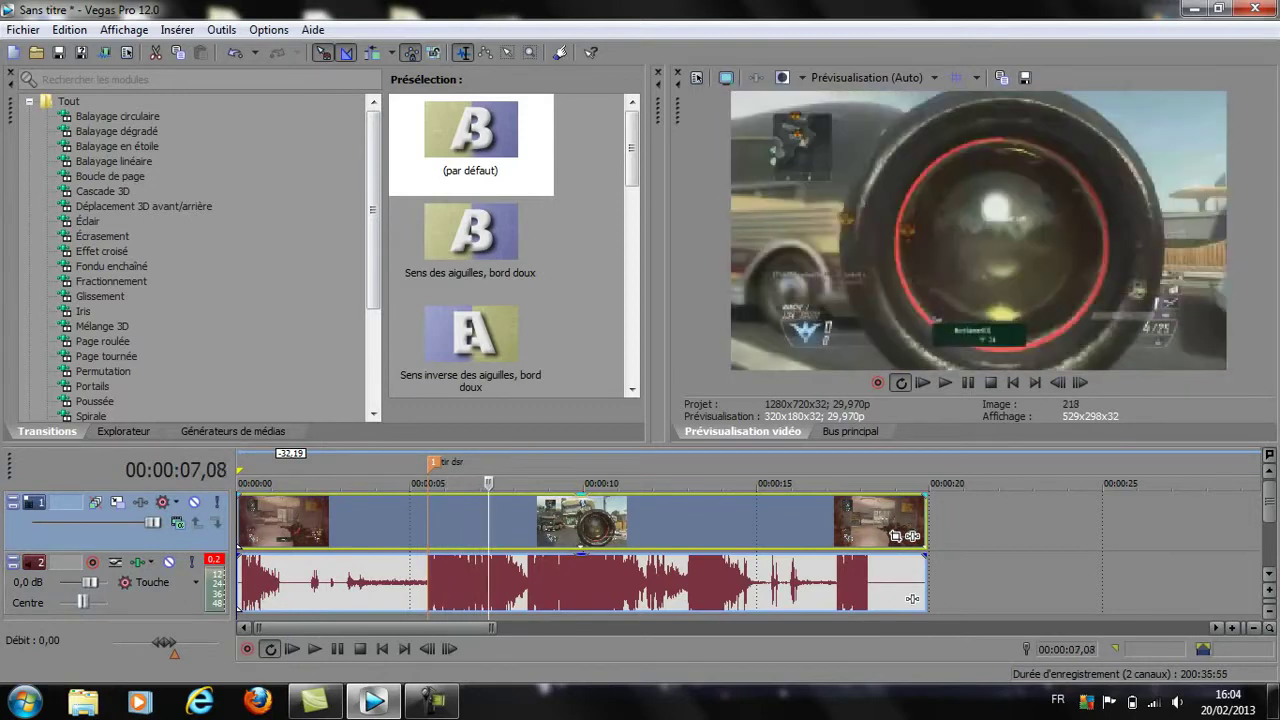
key("space")
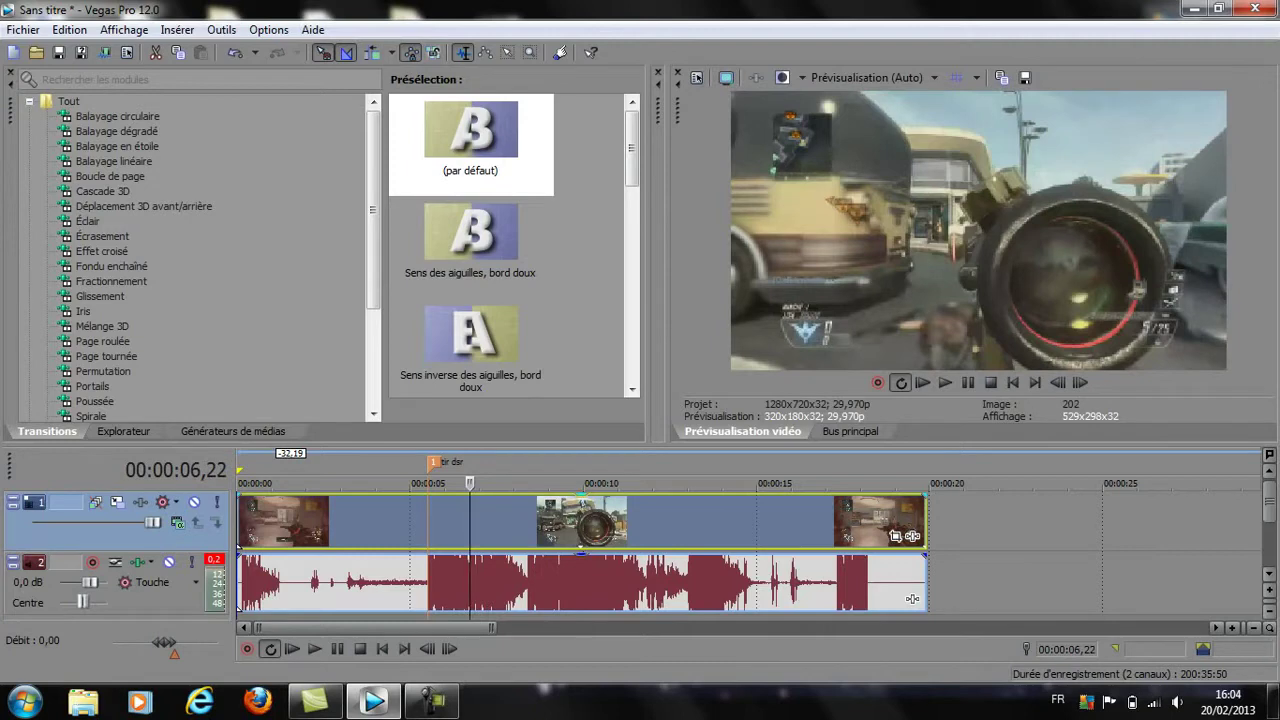
key("s")
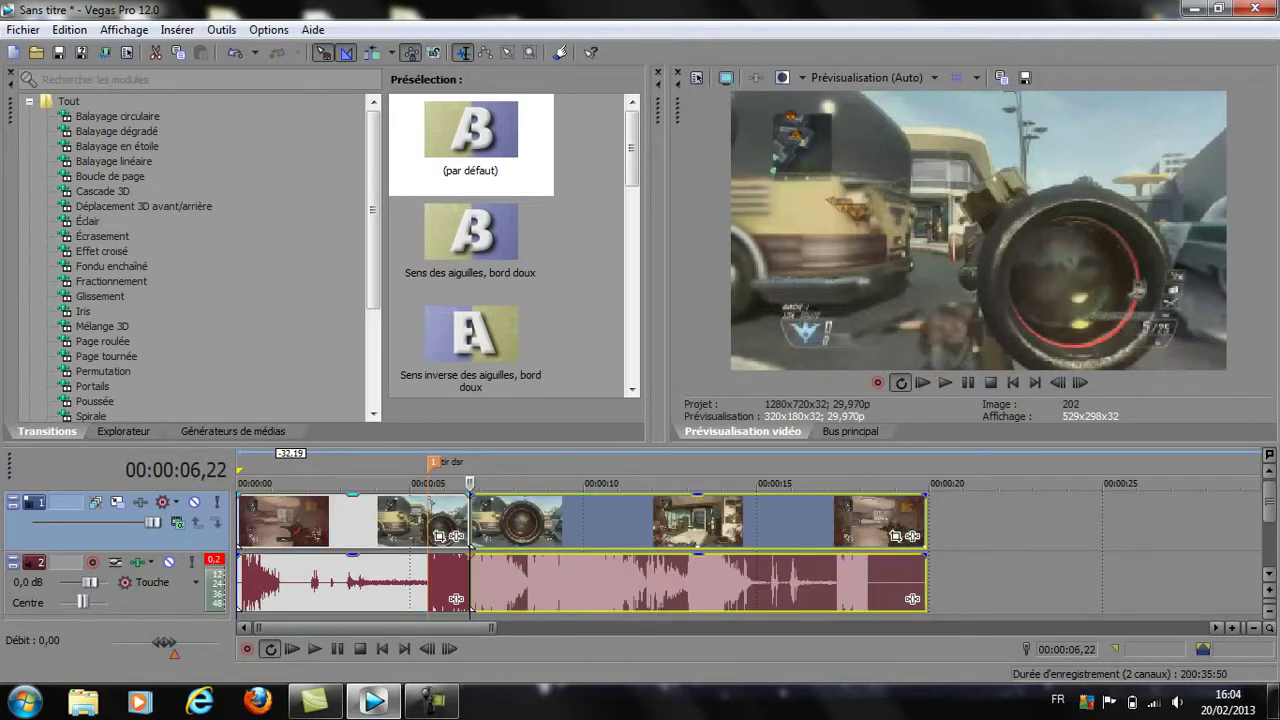
Delete the clip part before the split and move the remaining part to the start of the timeline
mouse_move(610, 522)
left_mouse_down()
mouse_move(894, 522)
mouse_move(611, 522)
left_mouse_up()
left_click(383, 520)
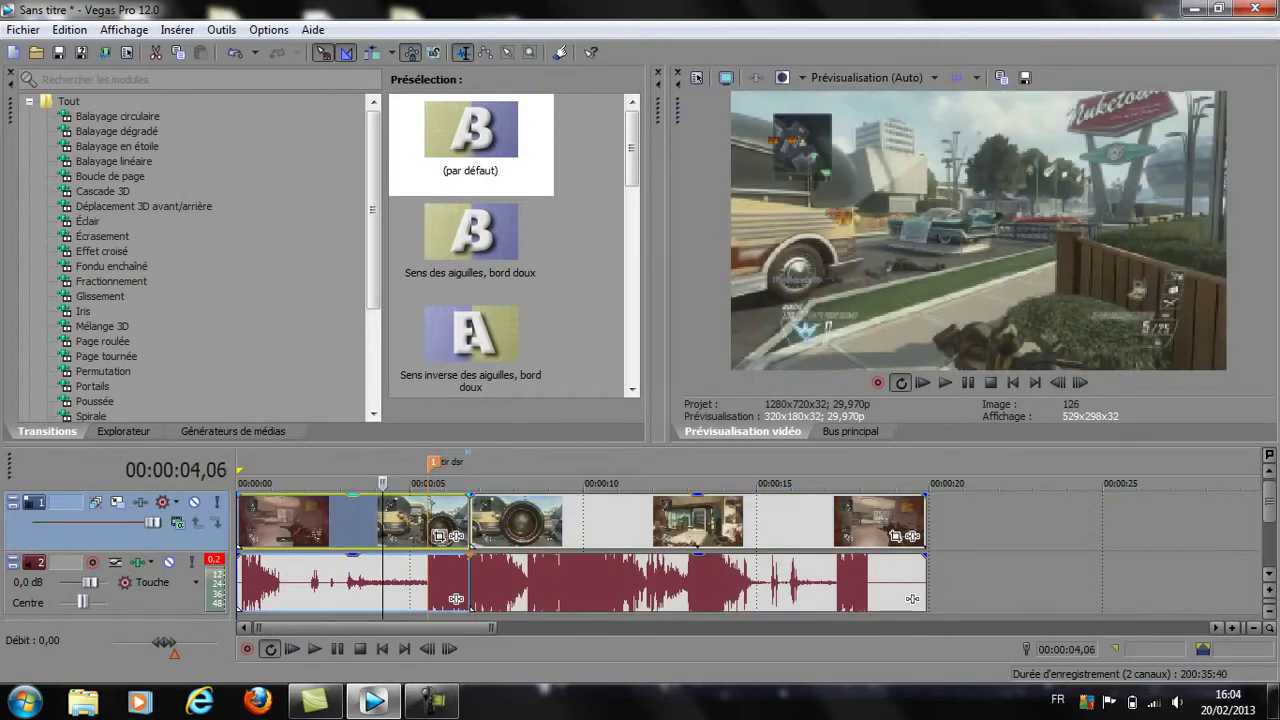
key("Delete")
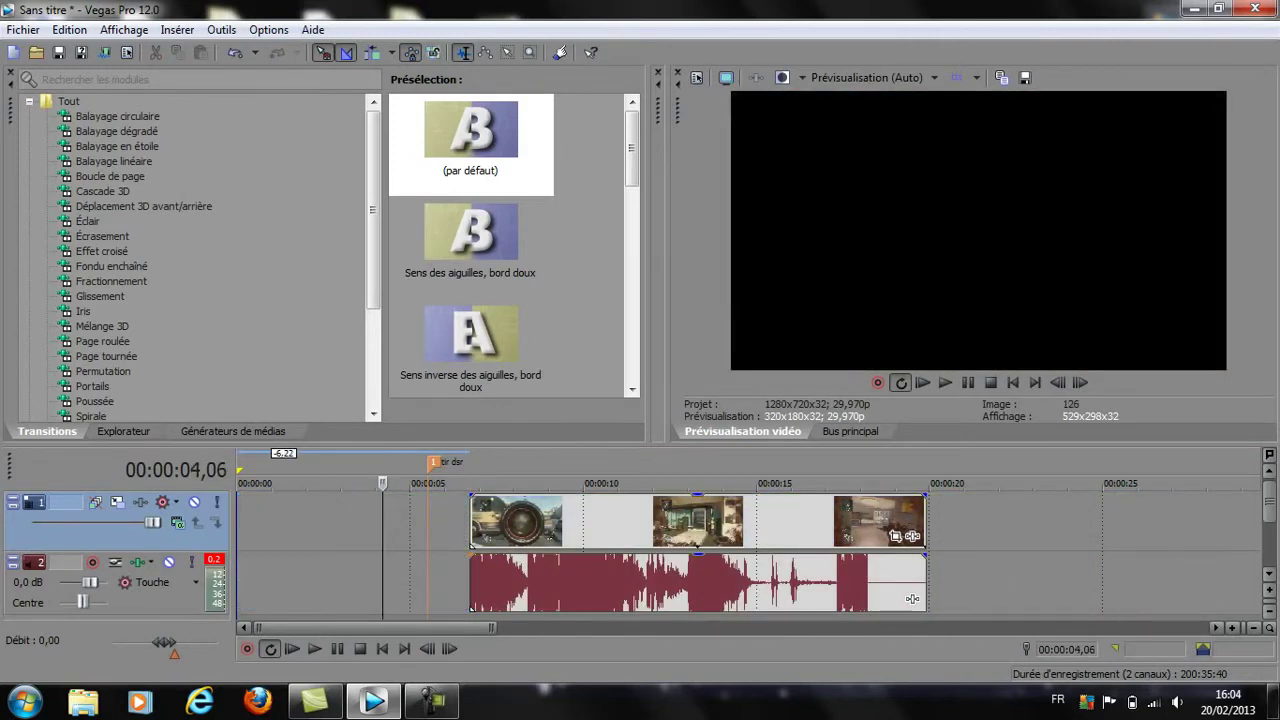
left_click_drag(912, 598, 679, 598)
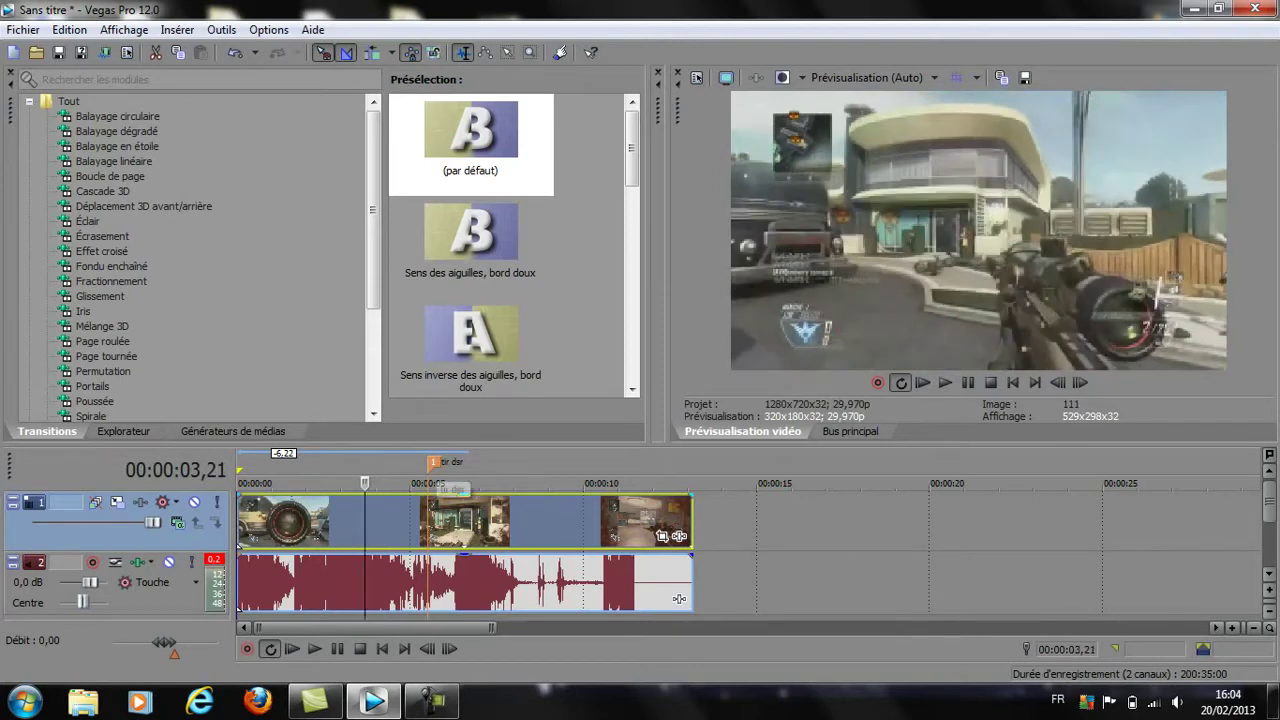
Jump to the "tir dsr" marker and delete it from the timeline
key("1")
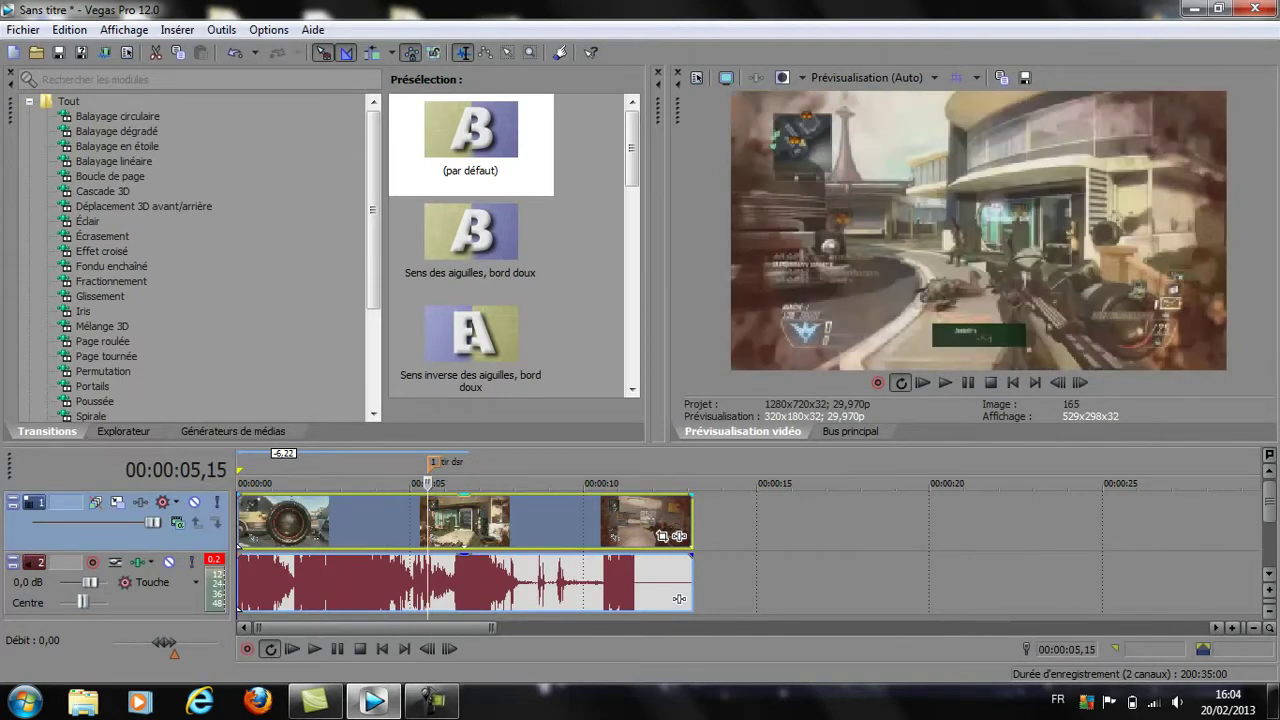
right_click(434, 462)
key("Return")
left_click(240, 545)
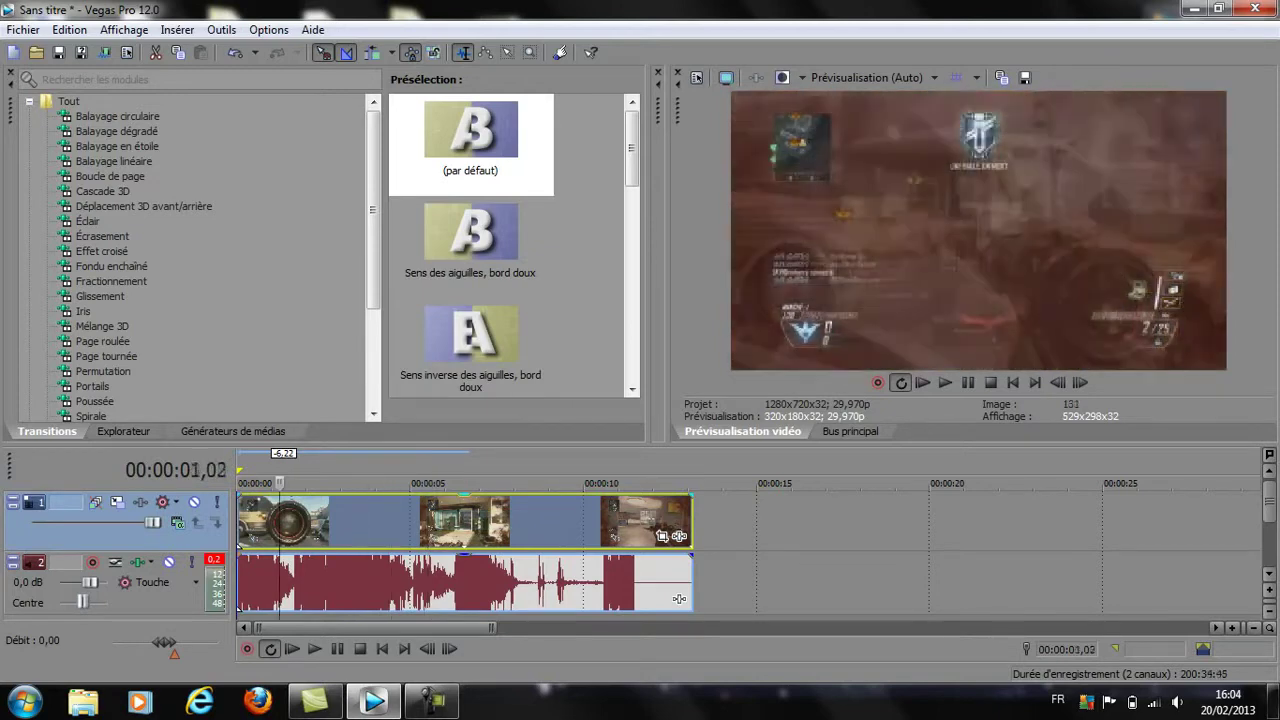
mouse_move(240, 545)
left_mouse_down()
mouse_move(268, 545)
mouse_move(238, 545)
left_mouse_up()
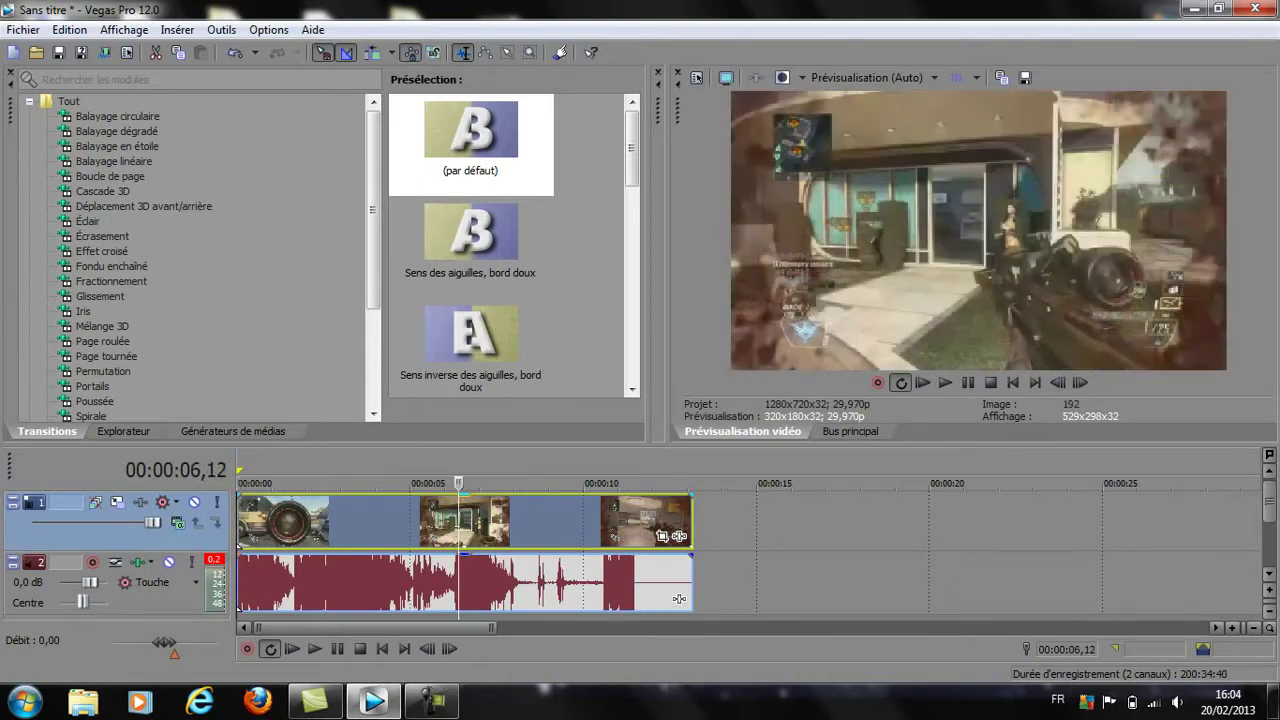
Add fade-outs of about 3 seconds to the ends of the video and audio clips
key("space")
left_click_drag(690, 497, 598, 497)
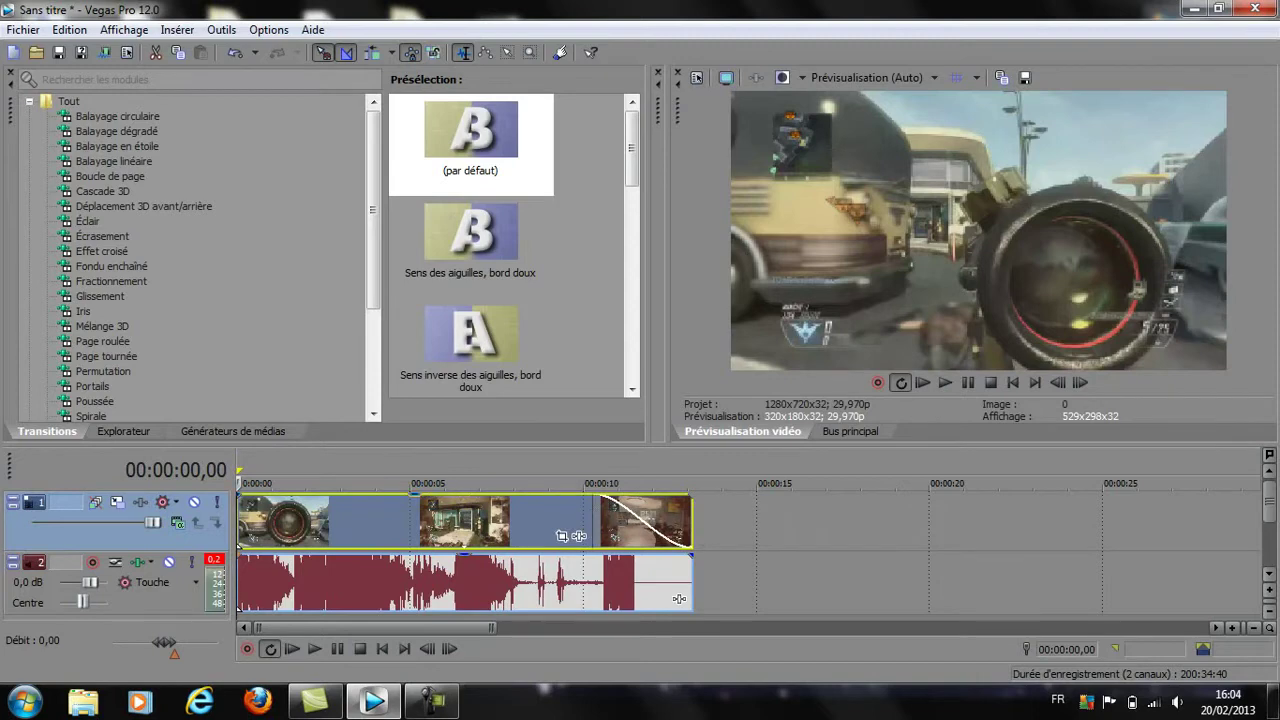
left_click_drag(679, 599, 575, 598)
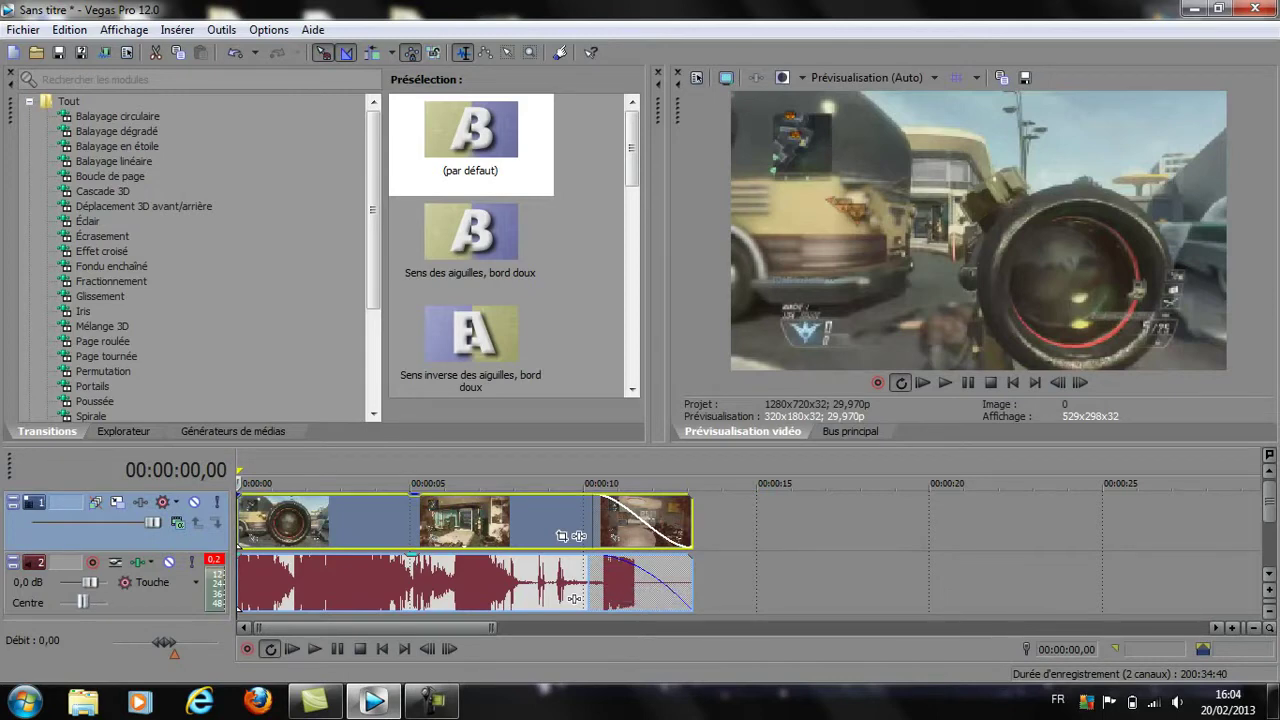
Try the linear and slow curves on the audio fade-out, then remove that fade
right_click(574, 598)
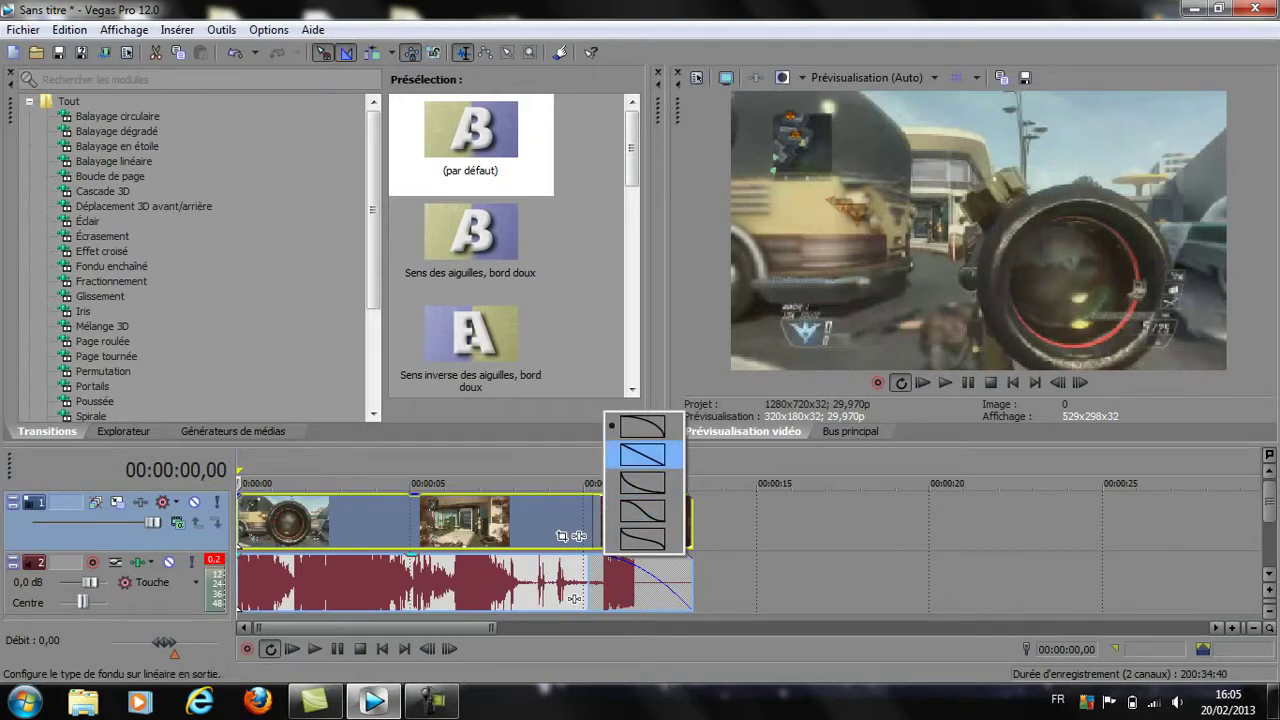
left_click(642, 455)
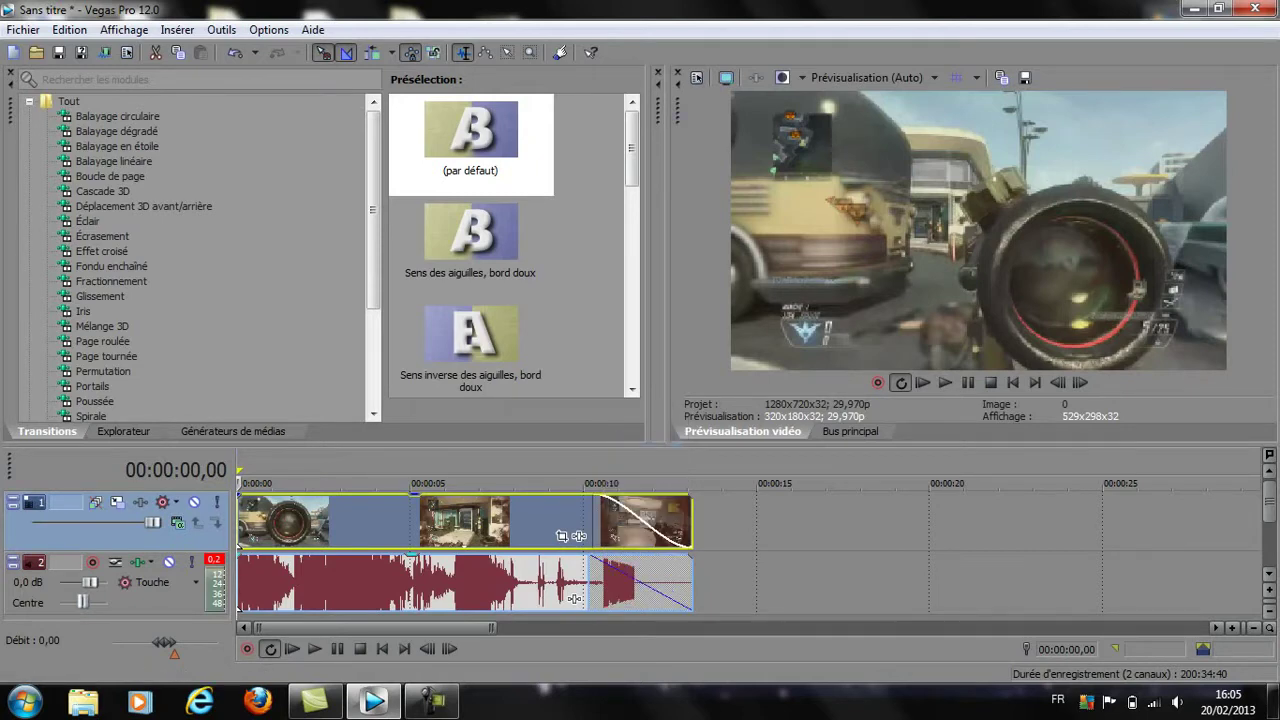
right_click(640, 585)
left_click(640, 491)
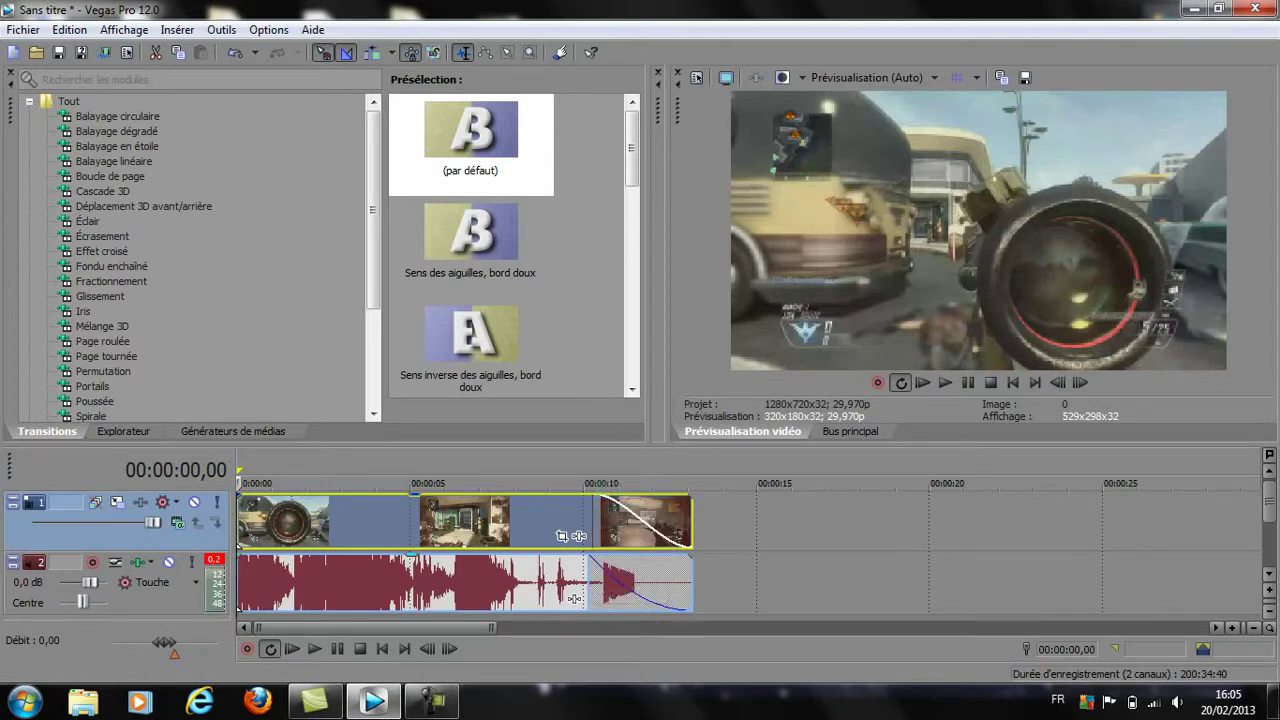
left_click_drag(574, 598, 679, 598)
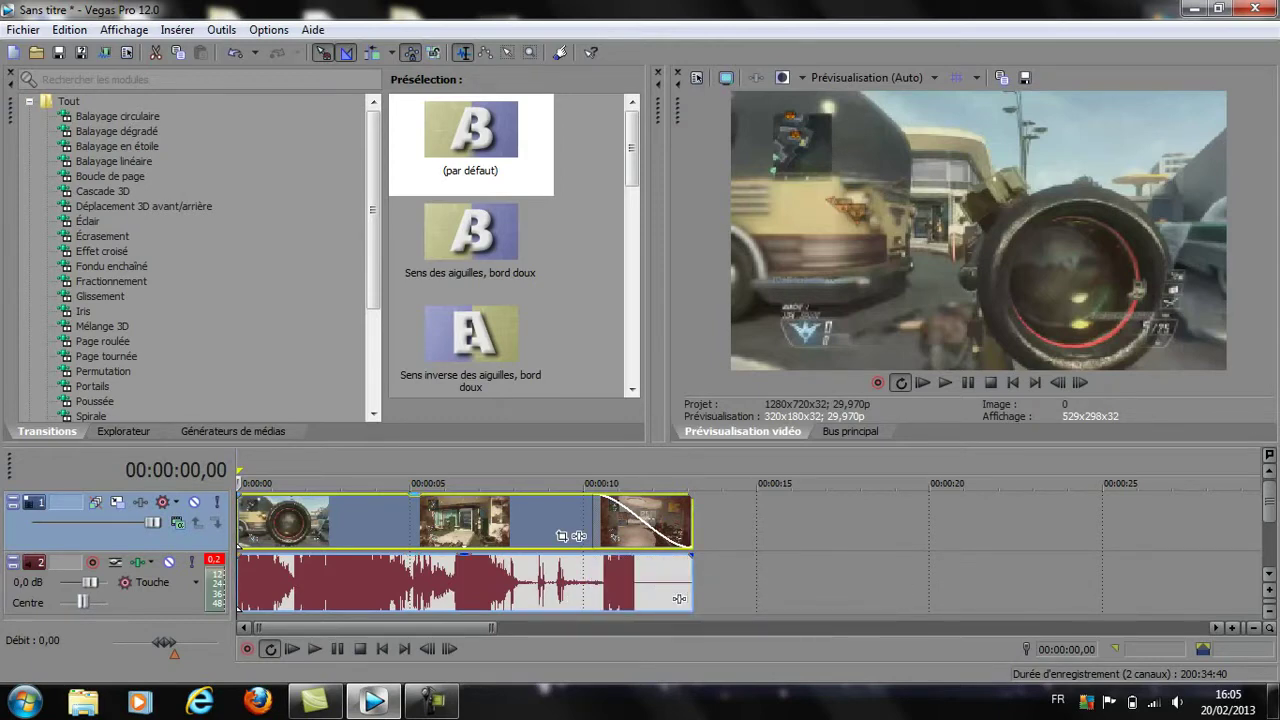
Try different curve types on the video fade-out, check the preview near 00:00:11,10, and remove the fade
right_click(604, 502)
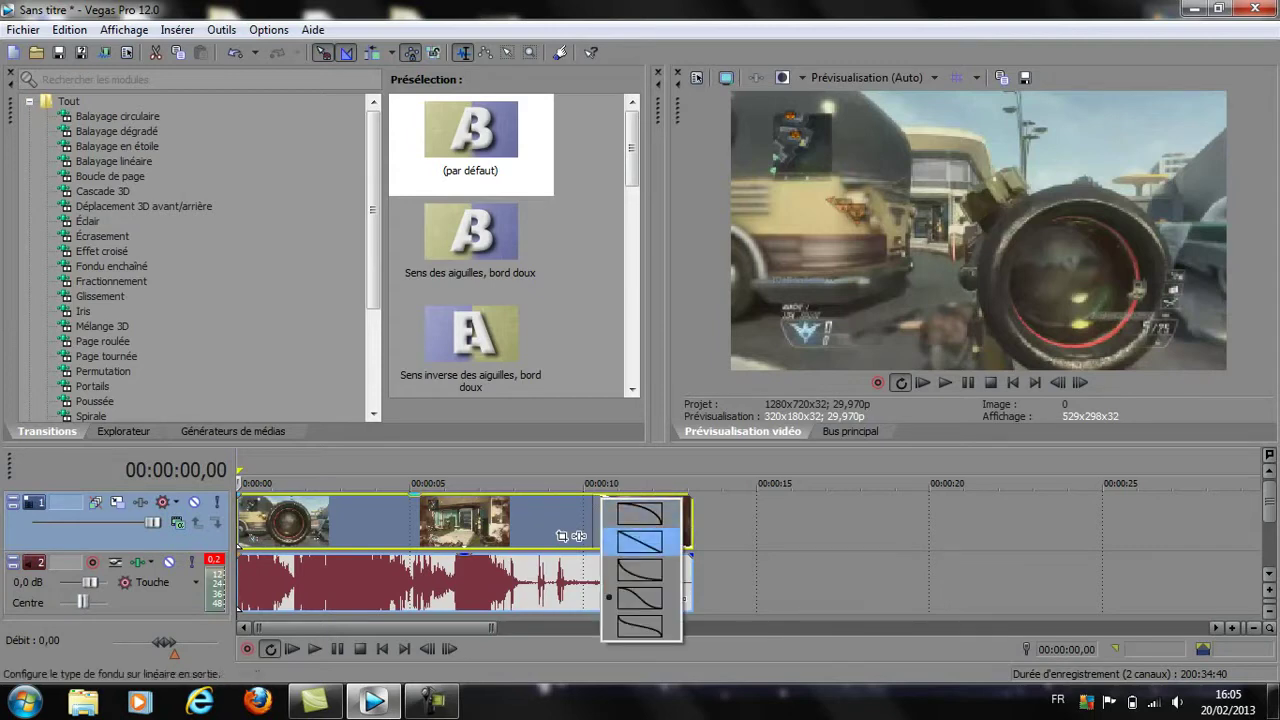
left_click(679, 598)
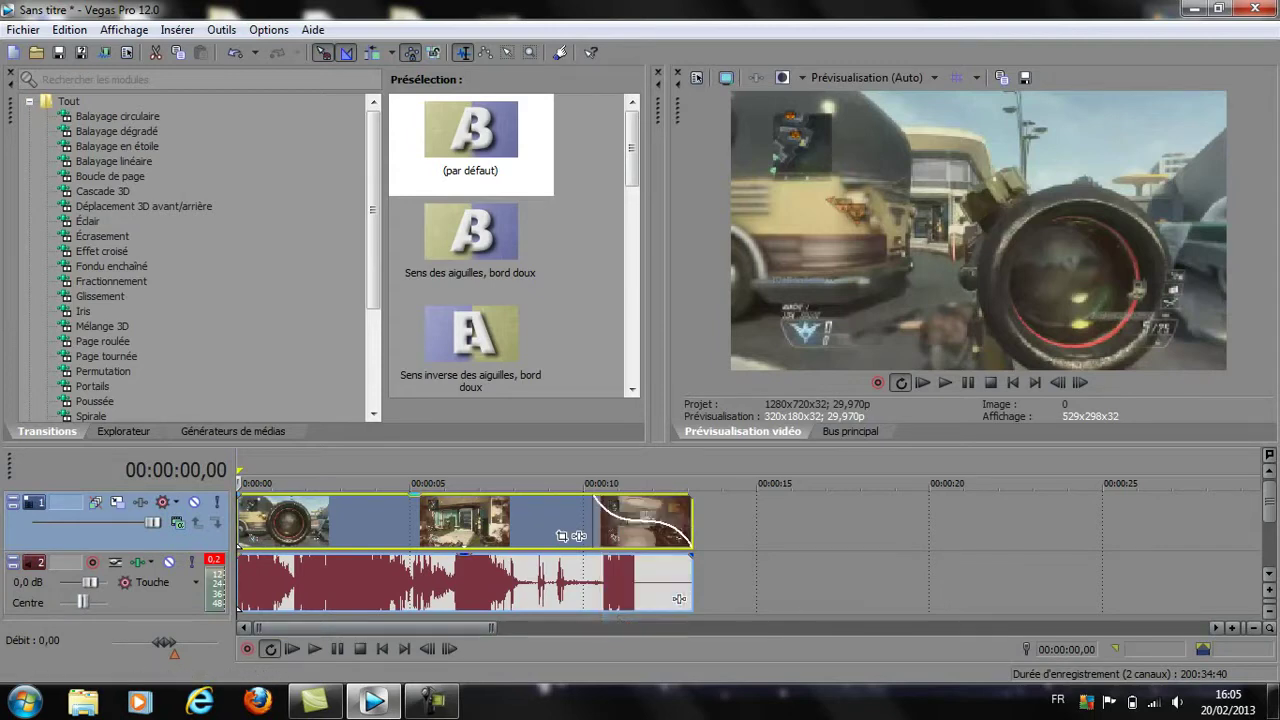
key("space")
right_click(610, 505)
left_click(640, 512)
left_click(631, 483)
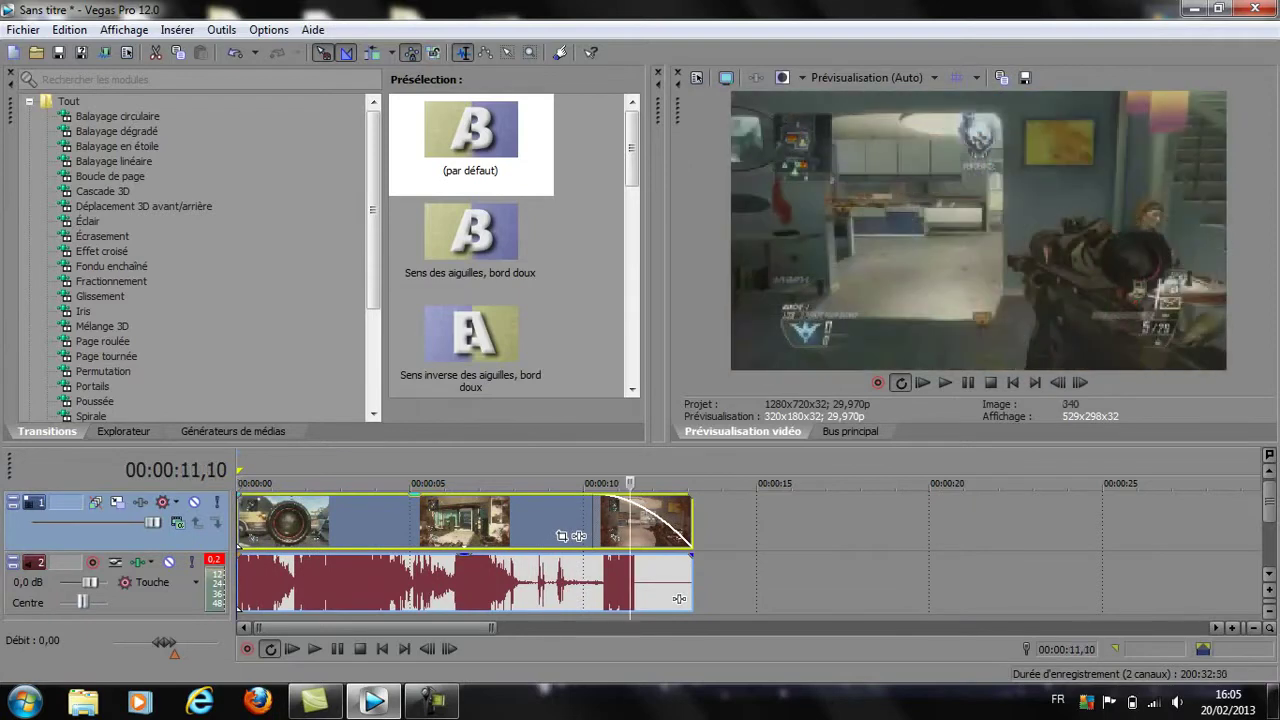
left_click_drag(631, 483, 689, 497)
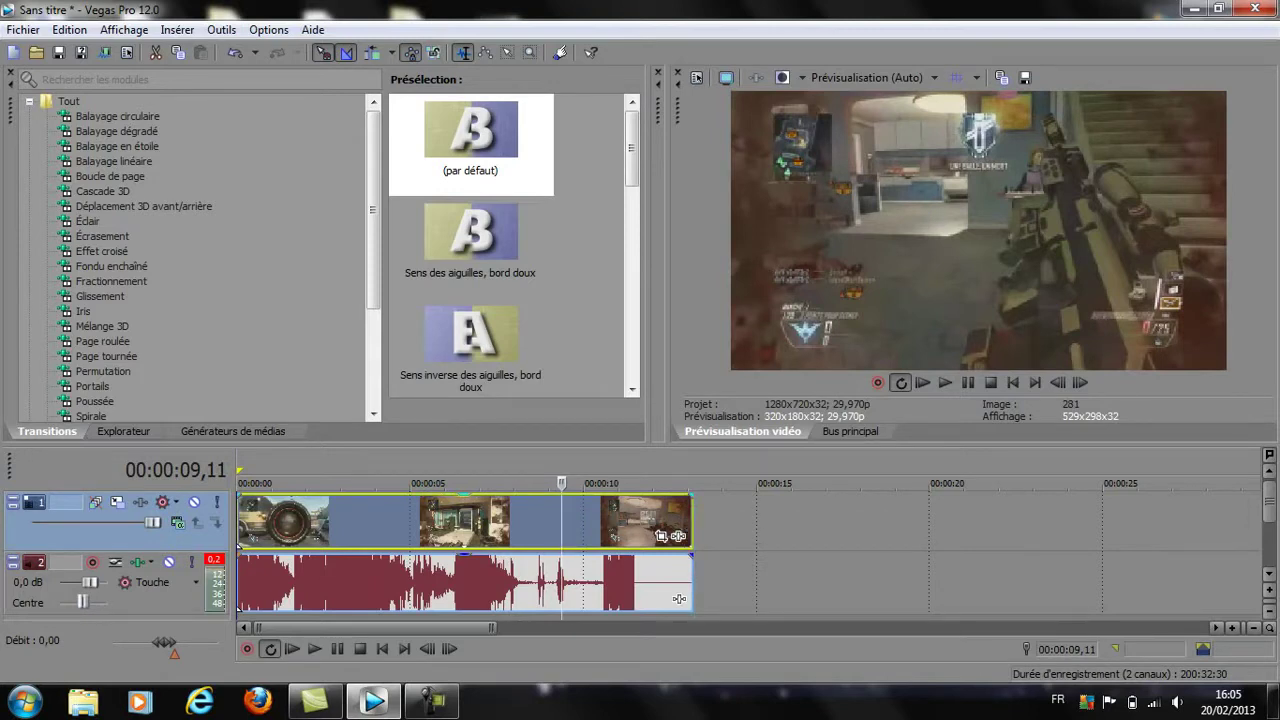
Return to the project start and play the first seconds of the clip, starting and stopping playback
key("Home")
key("space")
key("space")
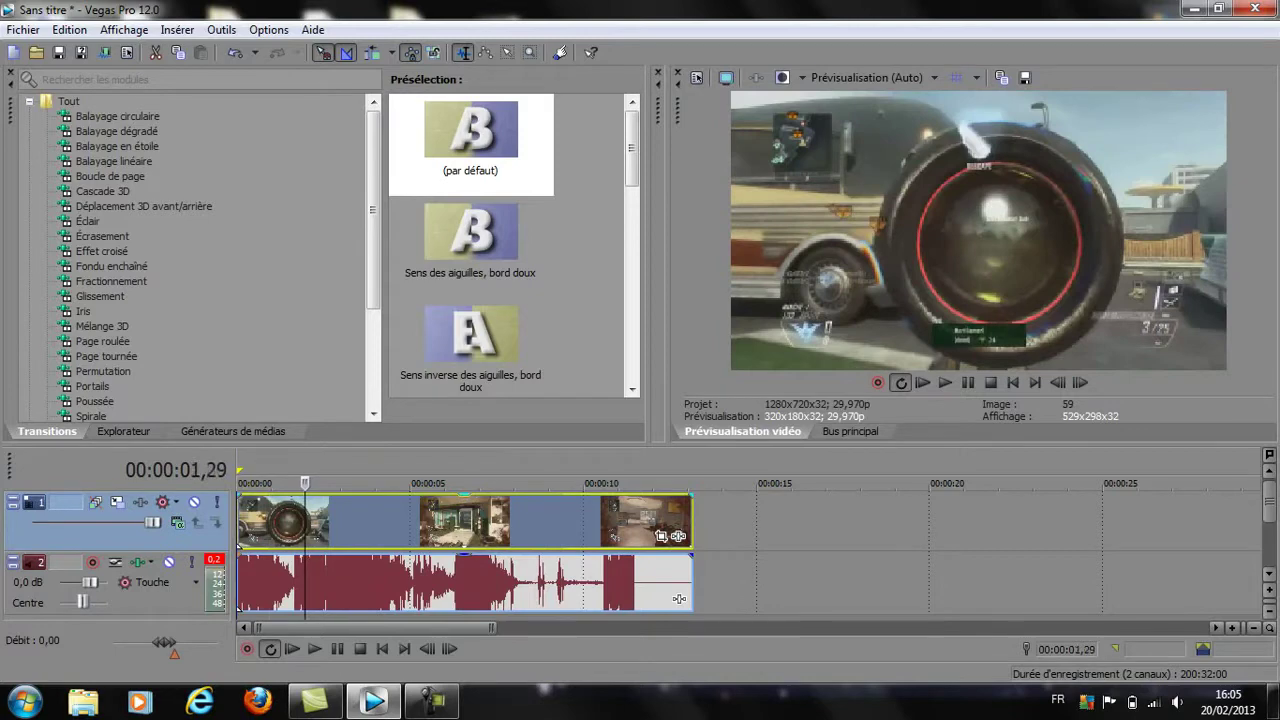
key("space")
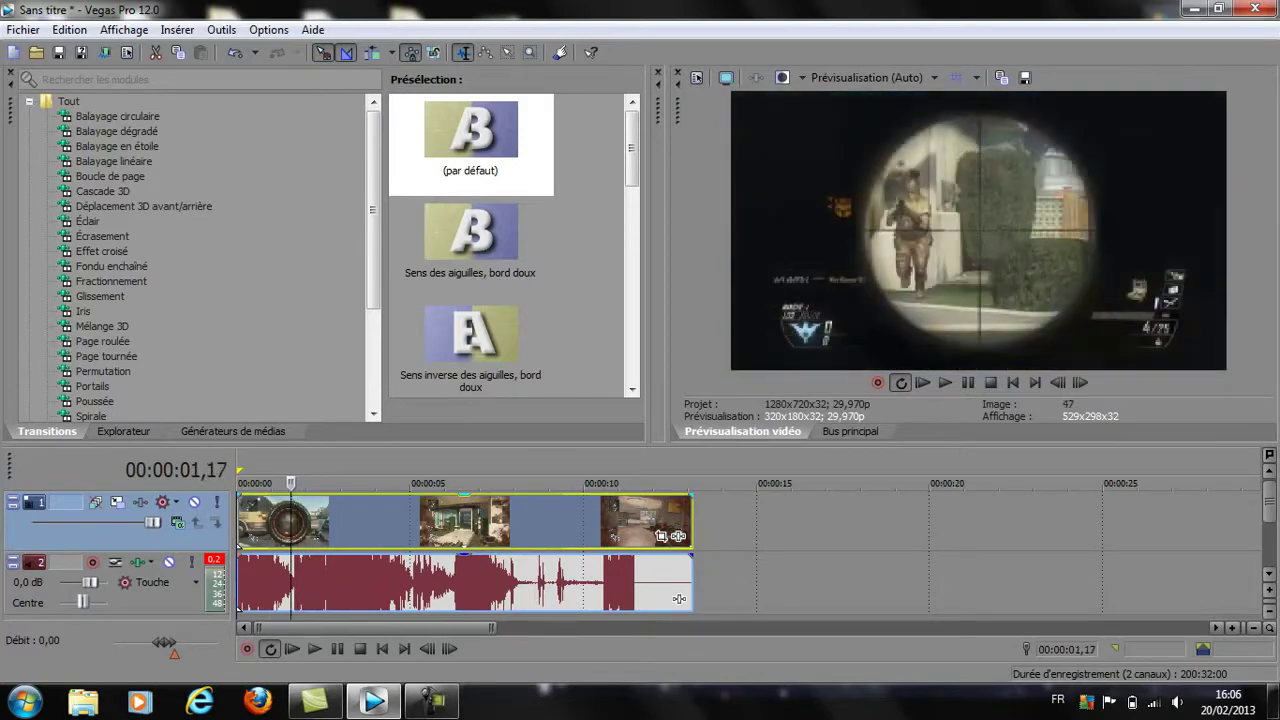
key("space")
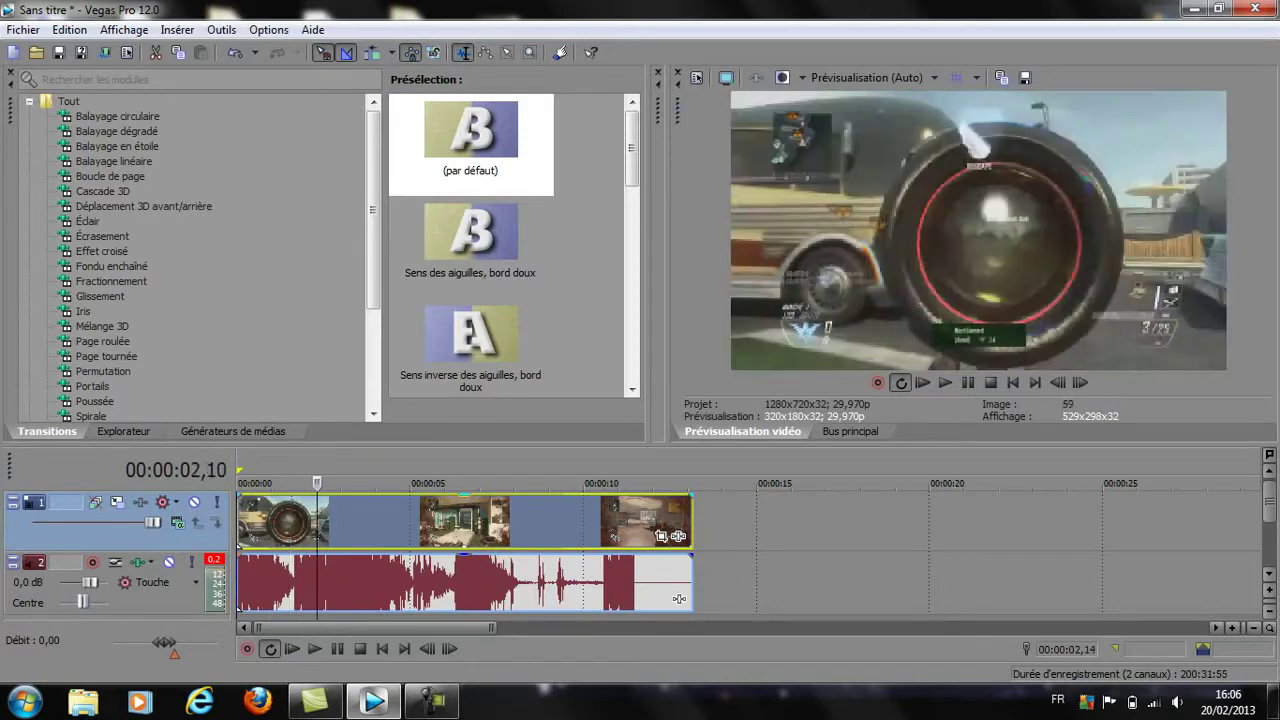
Pause at 00:00:03,00 and add the Correcteur de couleurs Sony effect to the video event
key("Return")
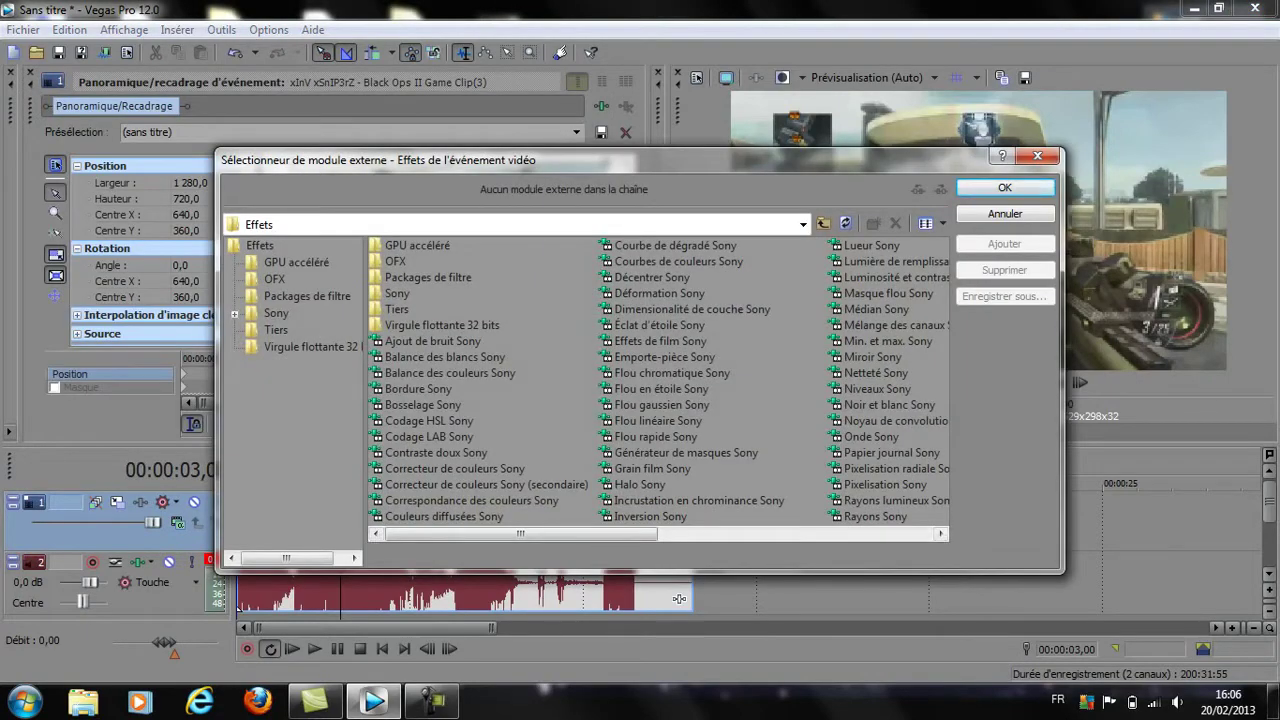
left_click(660, 325)
left_click(745, 326)
mouse_move(520, 533)
left_mouse_down()
mouse_move(797, 533)
mouse_move(524, 533)
left_mouse_up()
left_click(455, 468)
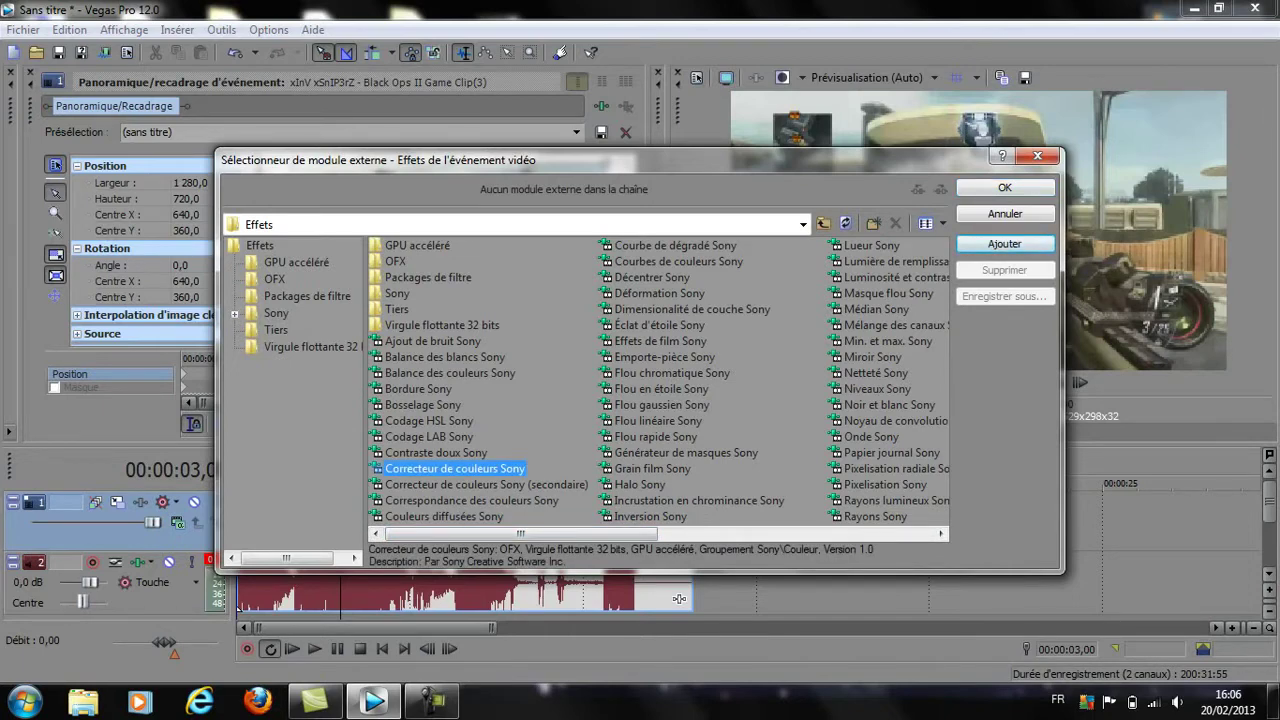
key("Return")
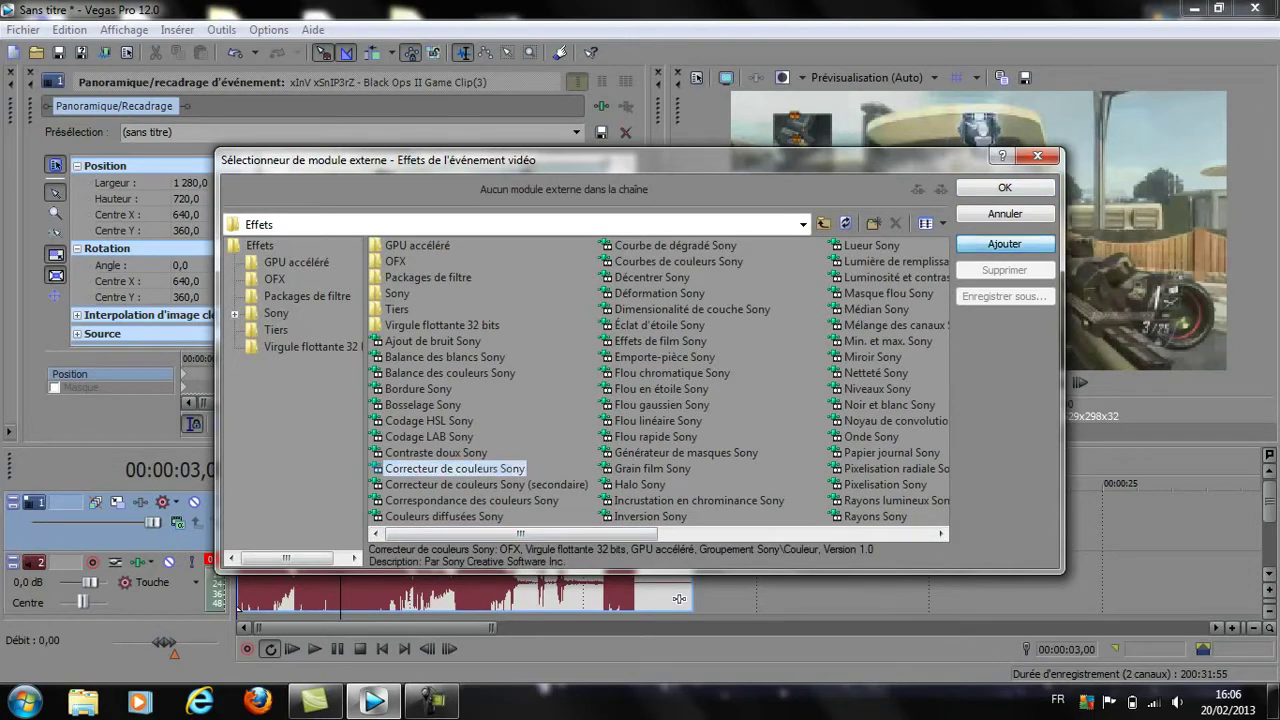
key("Return")
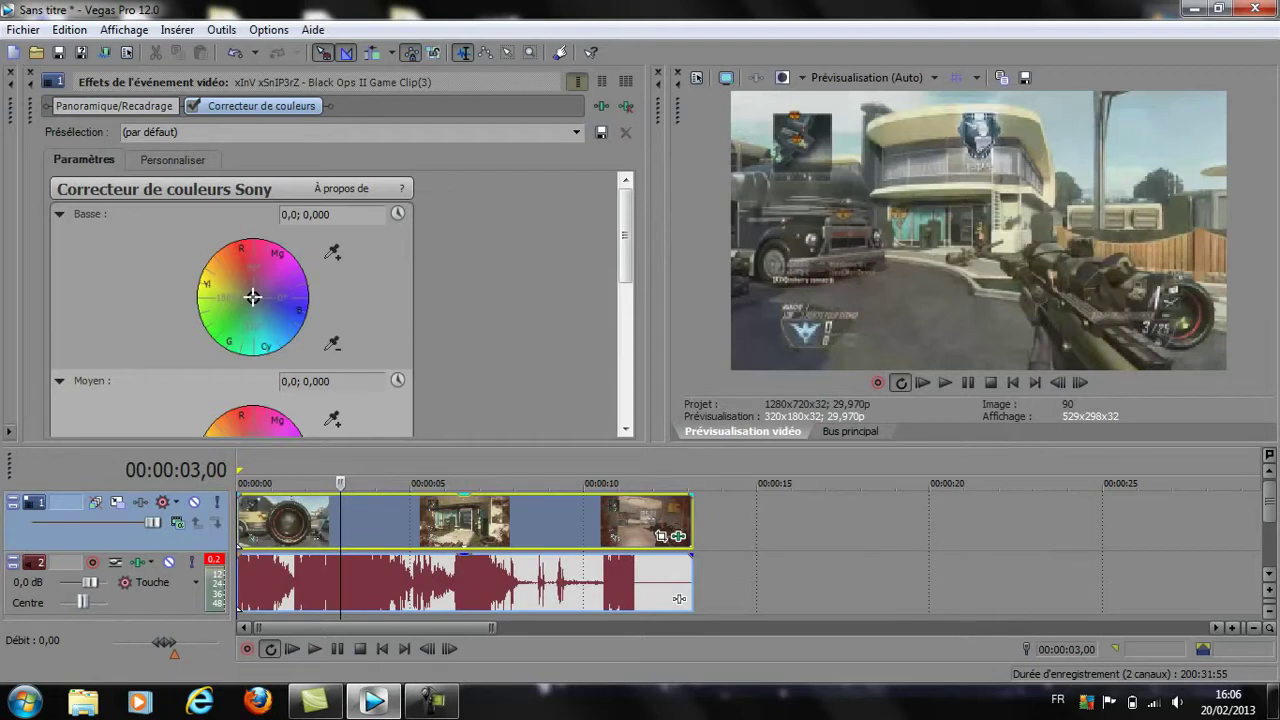
In the custom color wheels, try tinting the midtones orange at amplitude 0.484 and the highlights blue at amplitude 0.868
left_click(173, 160)
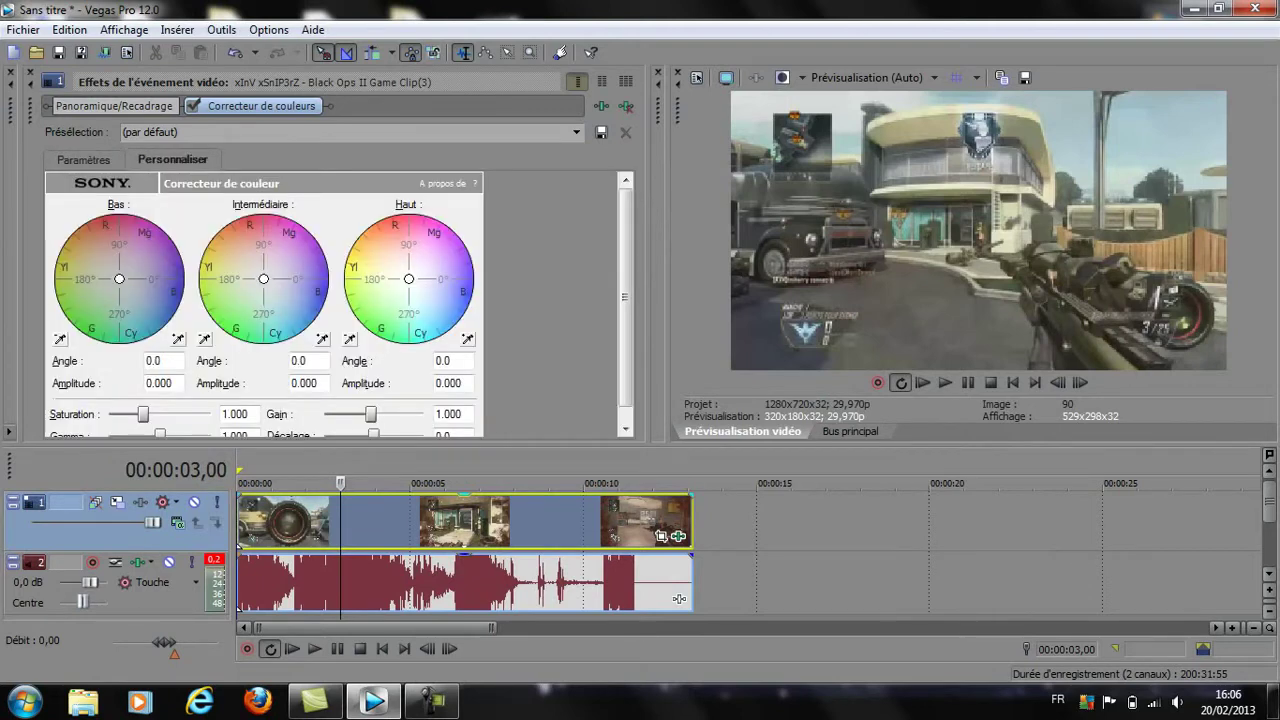
left_click_drag(263, 278, 246, 256)
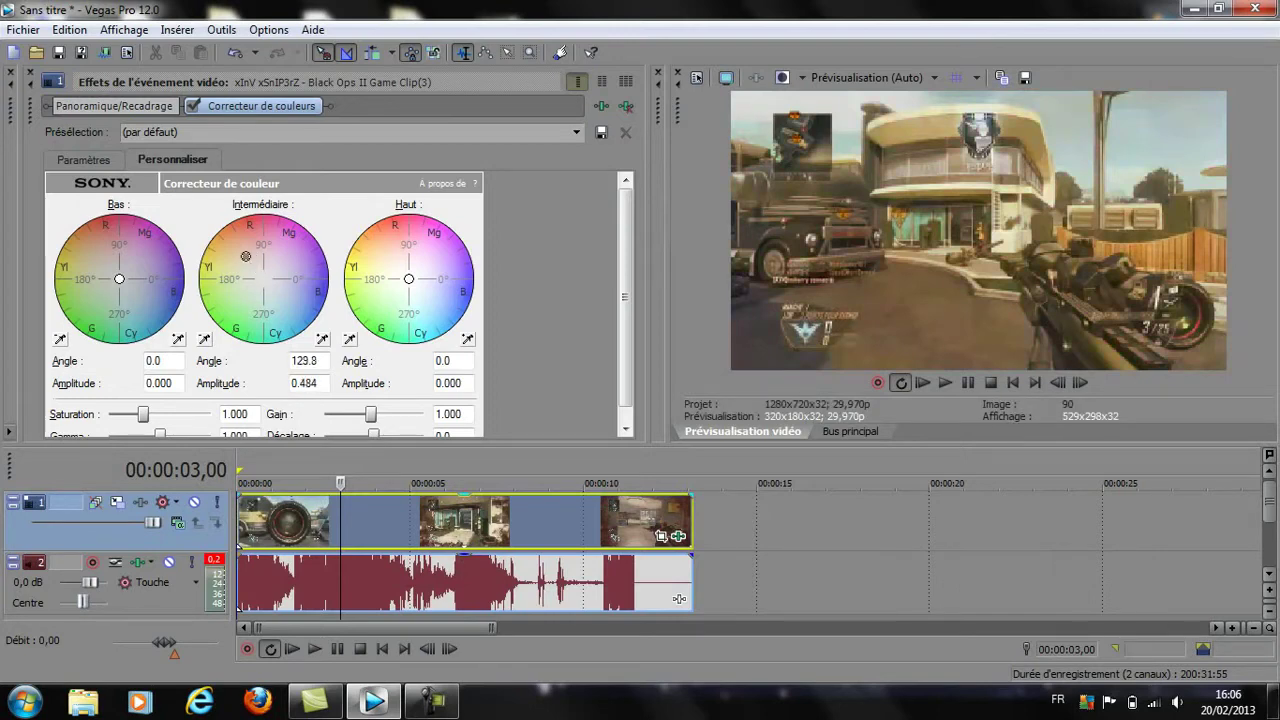
left_click_drag(409, 278, 436, 288)
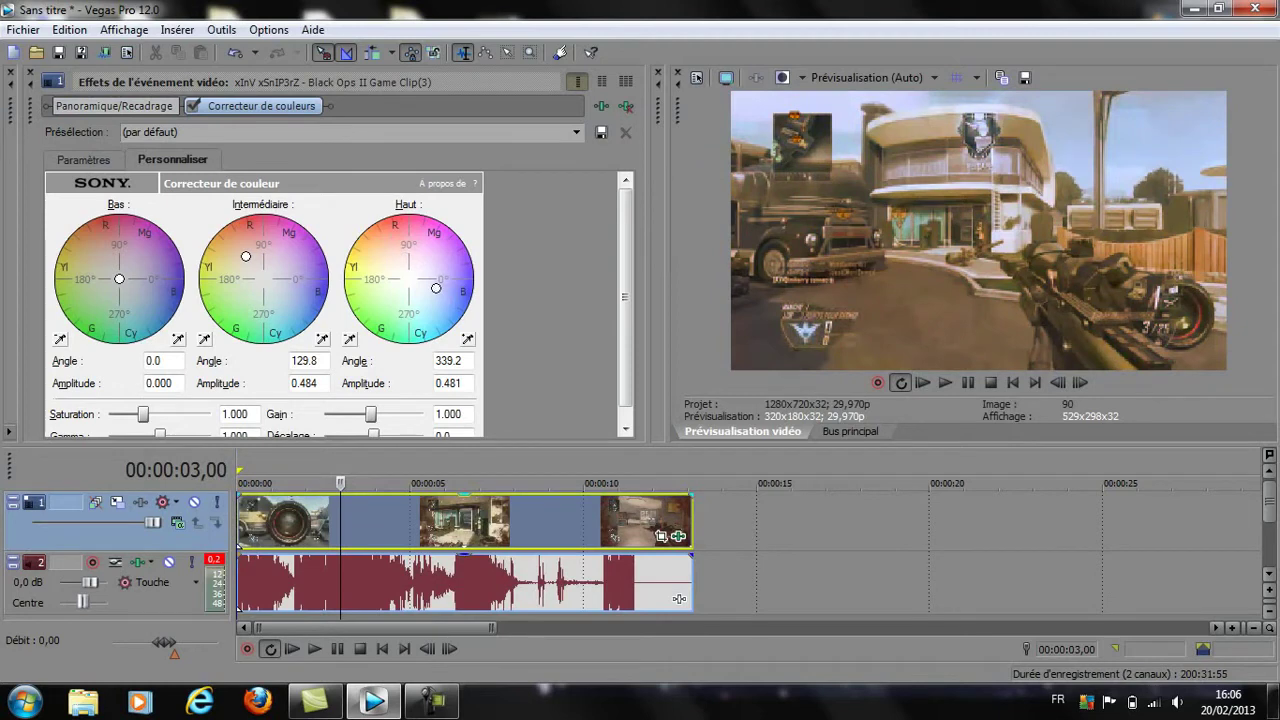
mouse_move(119, 279)
left_mouse_down()
mouse_move(98, 319)
mouse_move(117, 278)
left_mouse_up()
left_click_drag(436, 288, 458, 294)
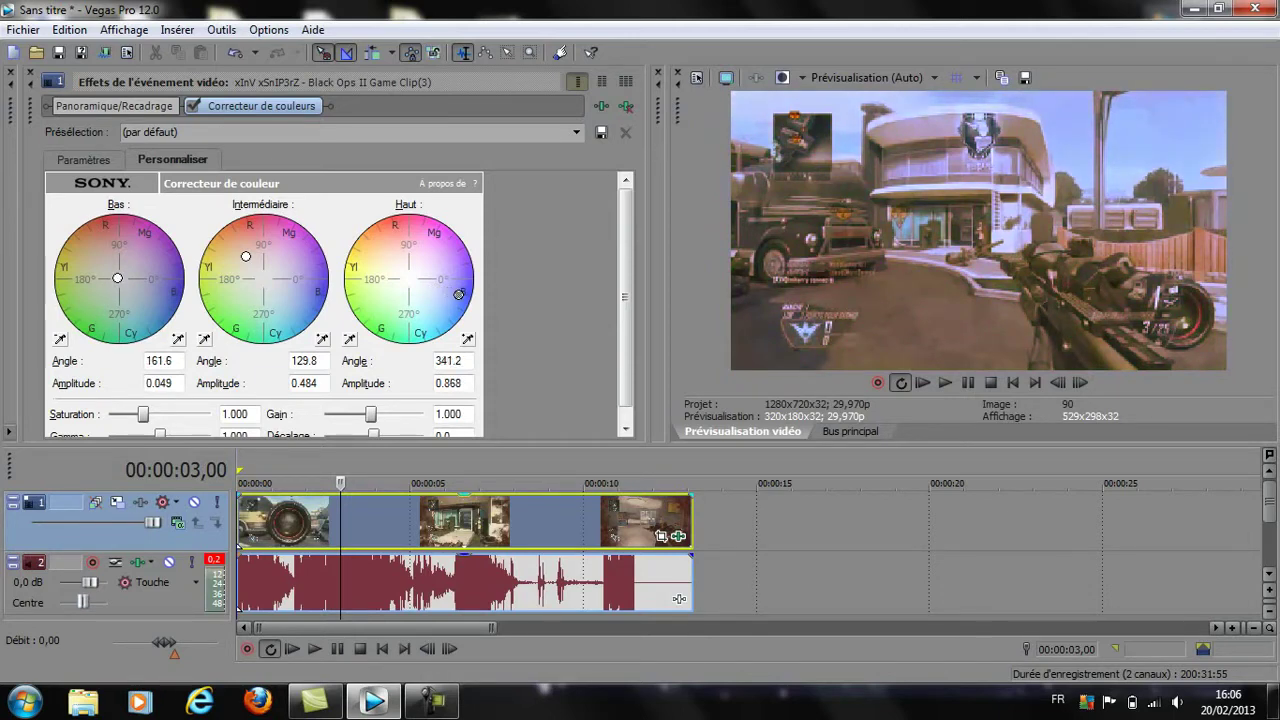
Bring the midtones and highlights back near neutral, then try a strong orange tint on the lows and neutralize it
left_click_drag(245, 256, 264, 279)
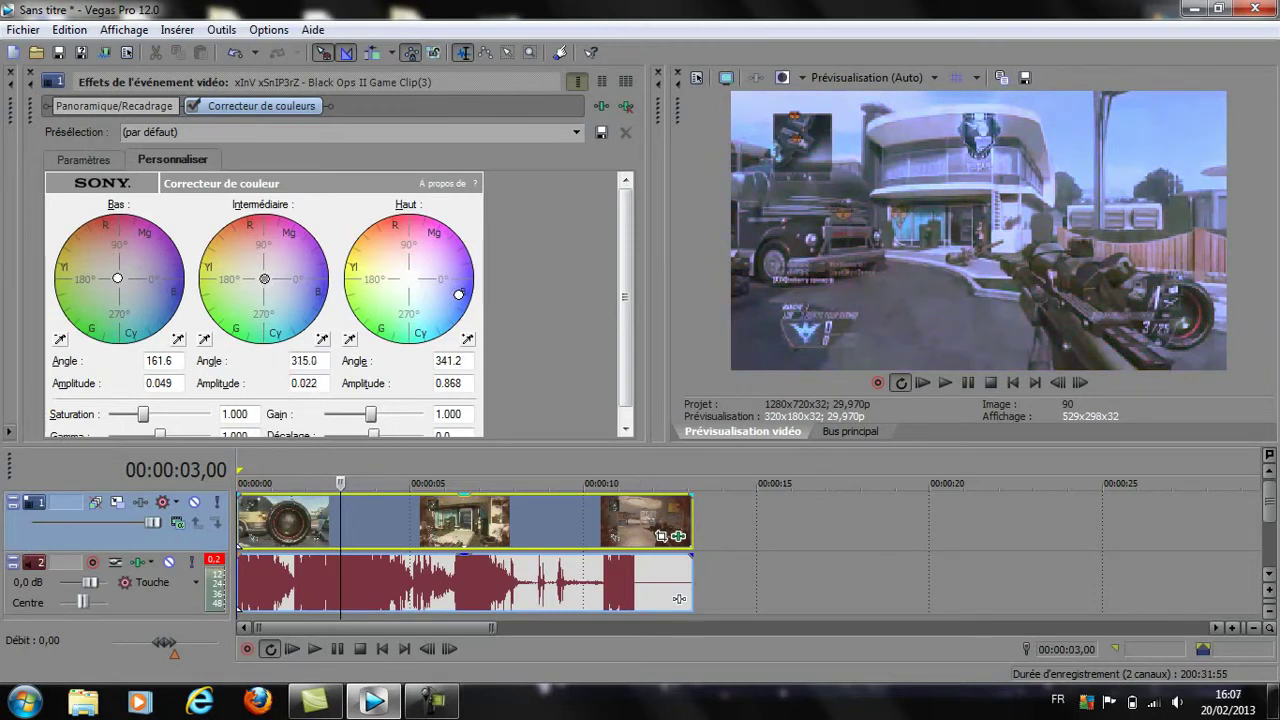
left_click_drag(458, 294, 409, 280)
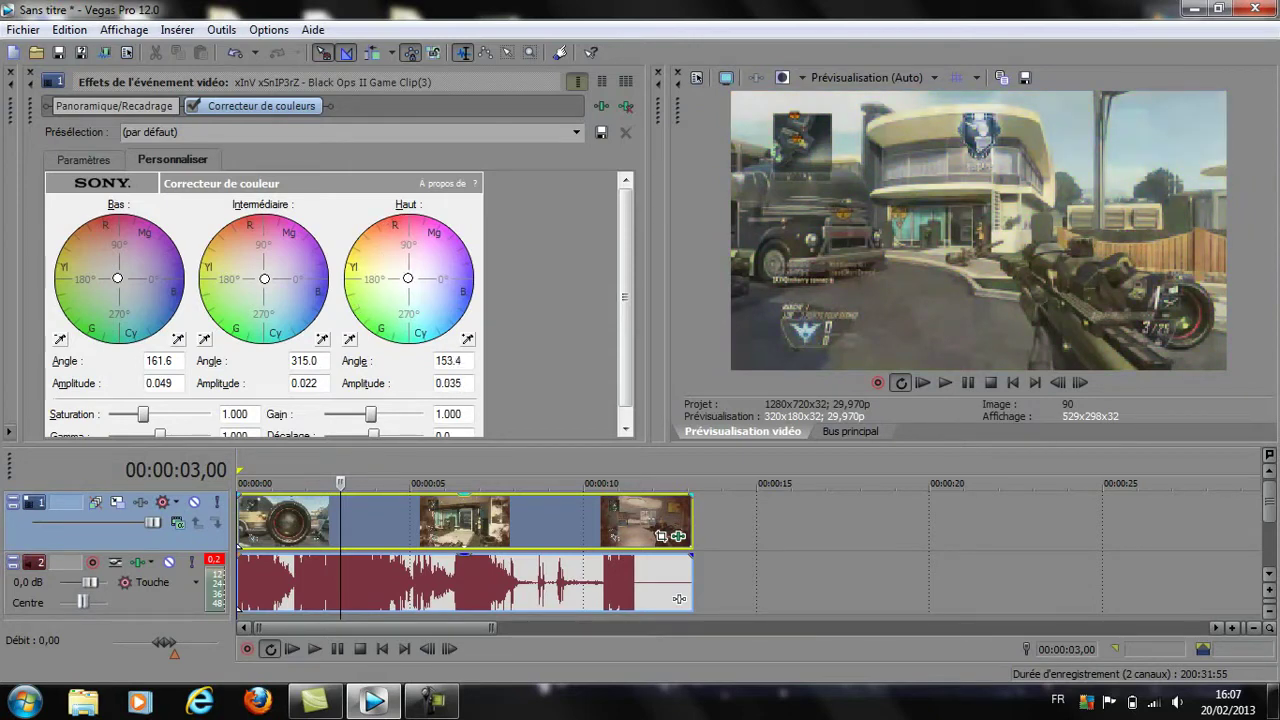
mouse_move(264, 278)
left_mouse_down()
mouse_move(264, 218)
mouse_move(323, 272)
mouse_move(213, 308)
mouse_move(265, 279)
left_mouse_up()
left_click_drag(117, 278, 88, 237)
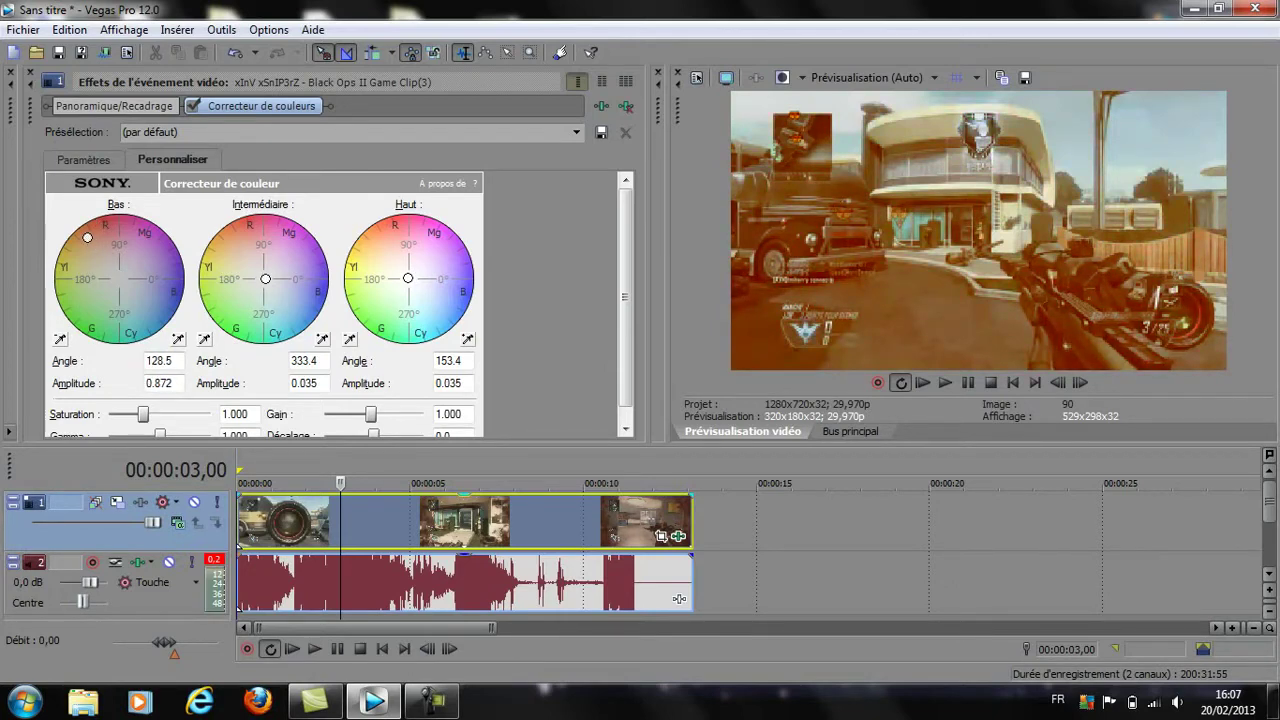
left_click_drag(87, 237, 121, 280)
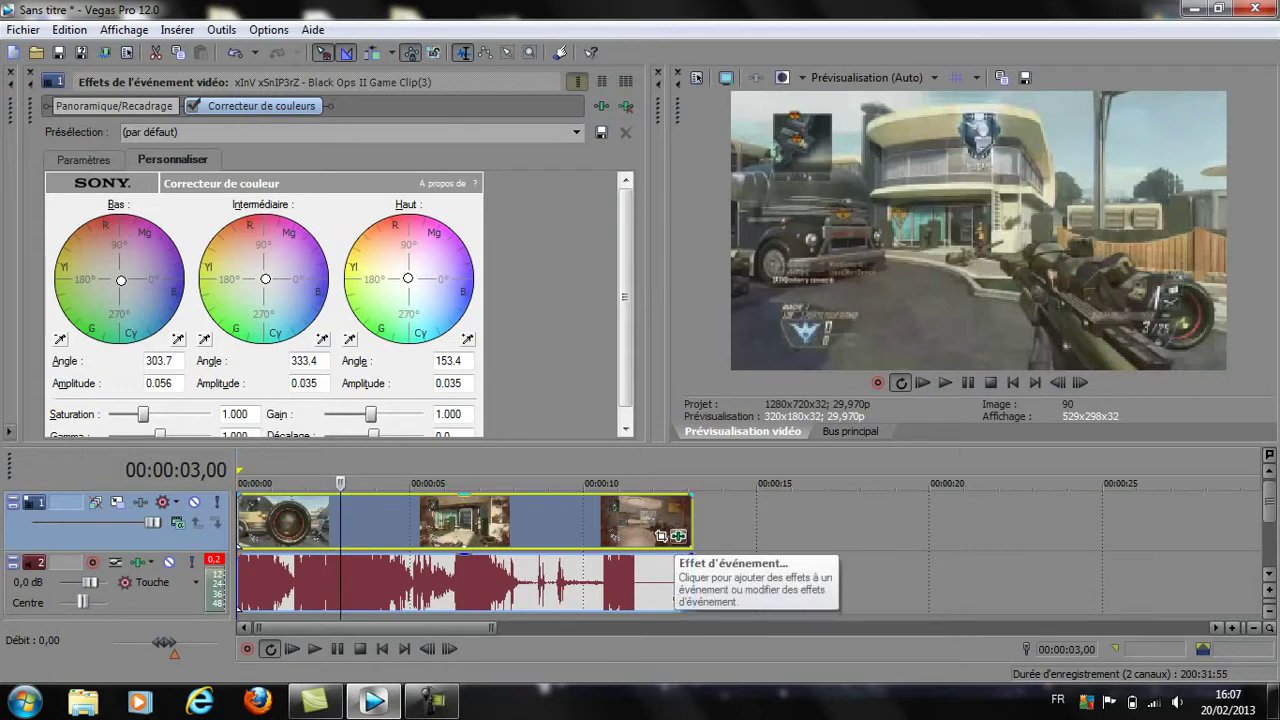
Reopen the video event's color corrector and check the timeline at 00:00:25,16 and 00:00:09,14
left_click(677, 537)
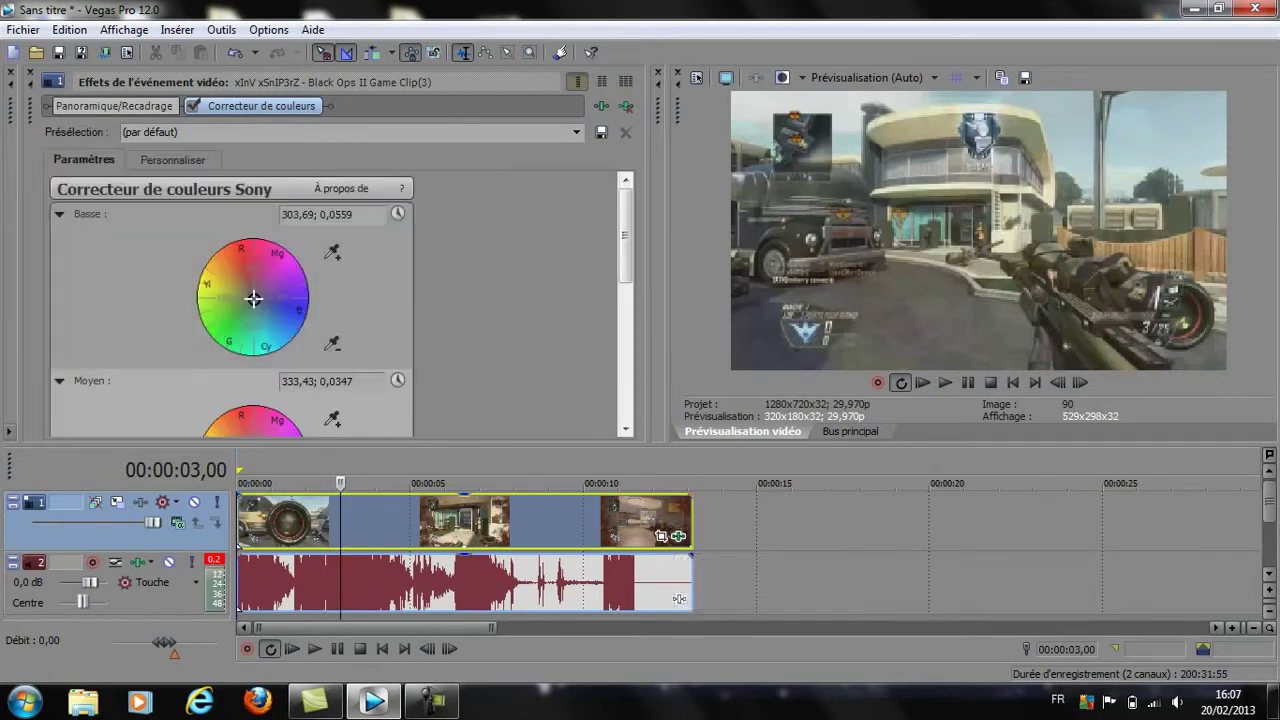
left_click(823, 585)
left_click(985, 585)
left_click(1121, 585)
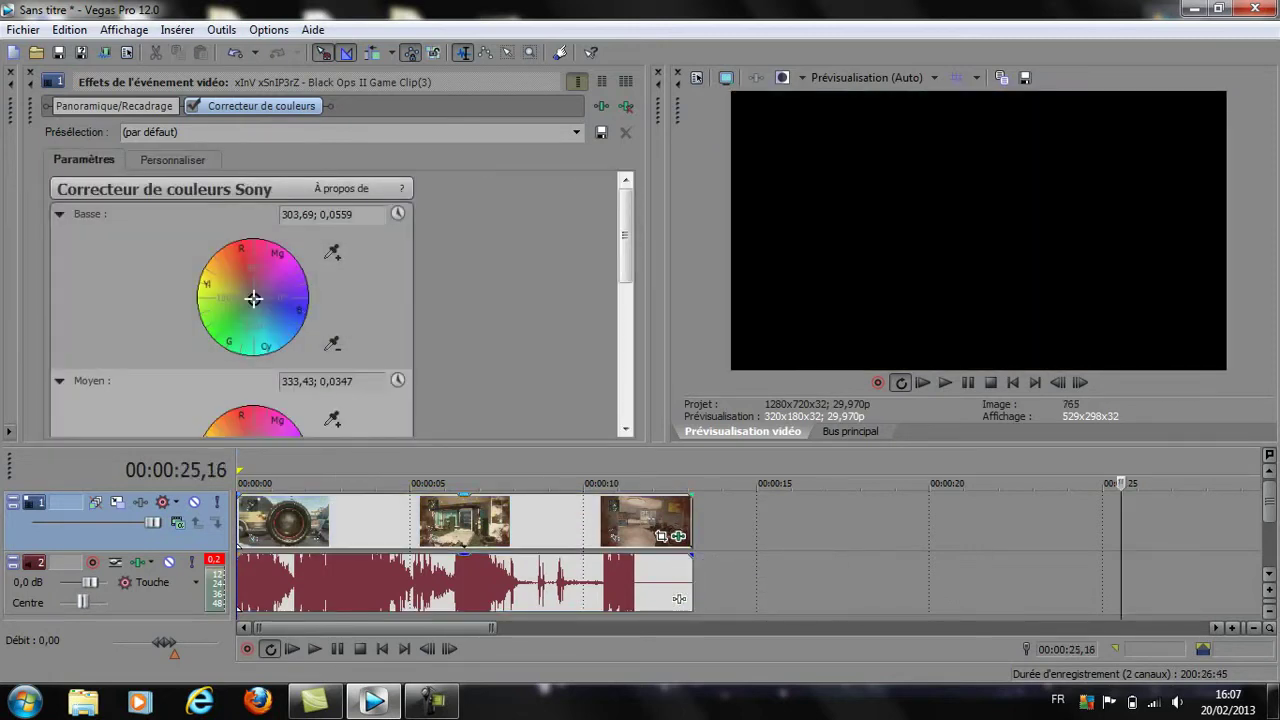
left_click(566, 520)
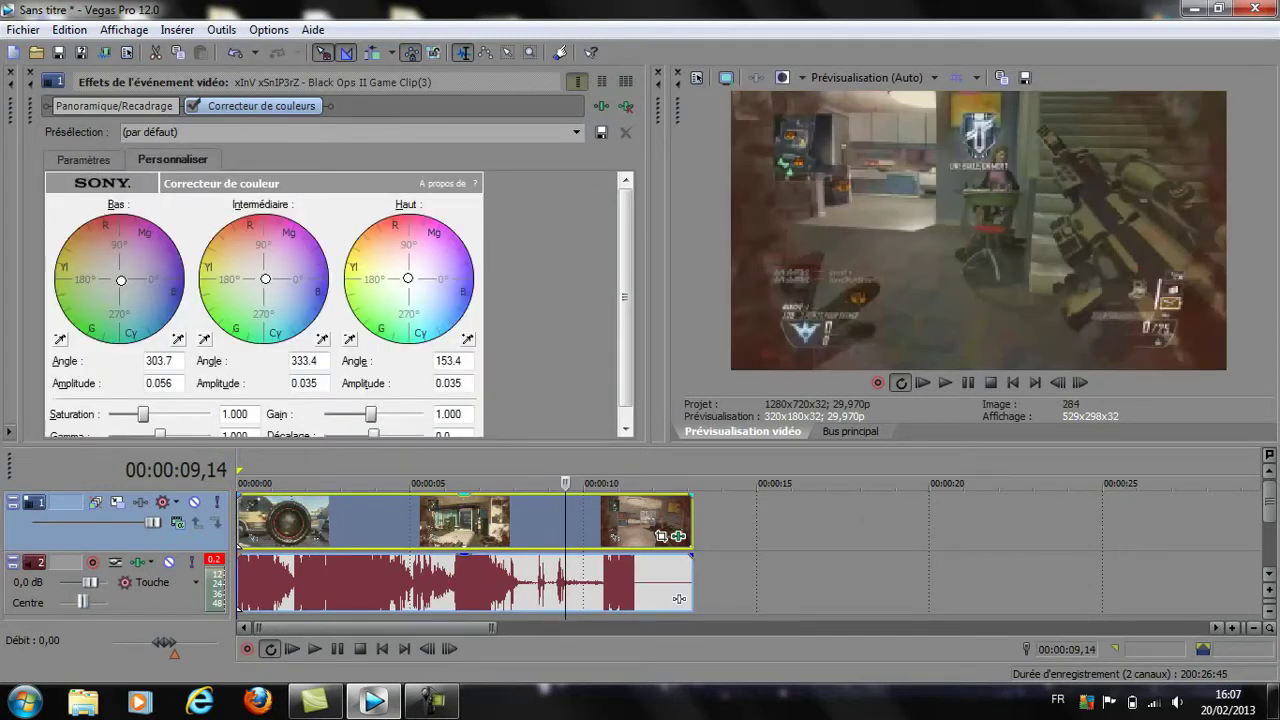
At 00:00:02,24, tint the lows to angle 346.8, amplitude 0.271, midtones to 18.4, 0.294, and highlights to 335.8, 0.680
left_click(334, 521)
left_click_drag(265, 278, 244, 258)
left_click_drag(408, 278, 446, 294)
left_click_drag(244, 257, 280, 273)
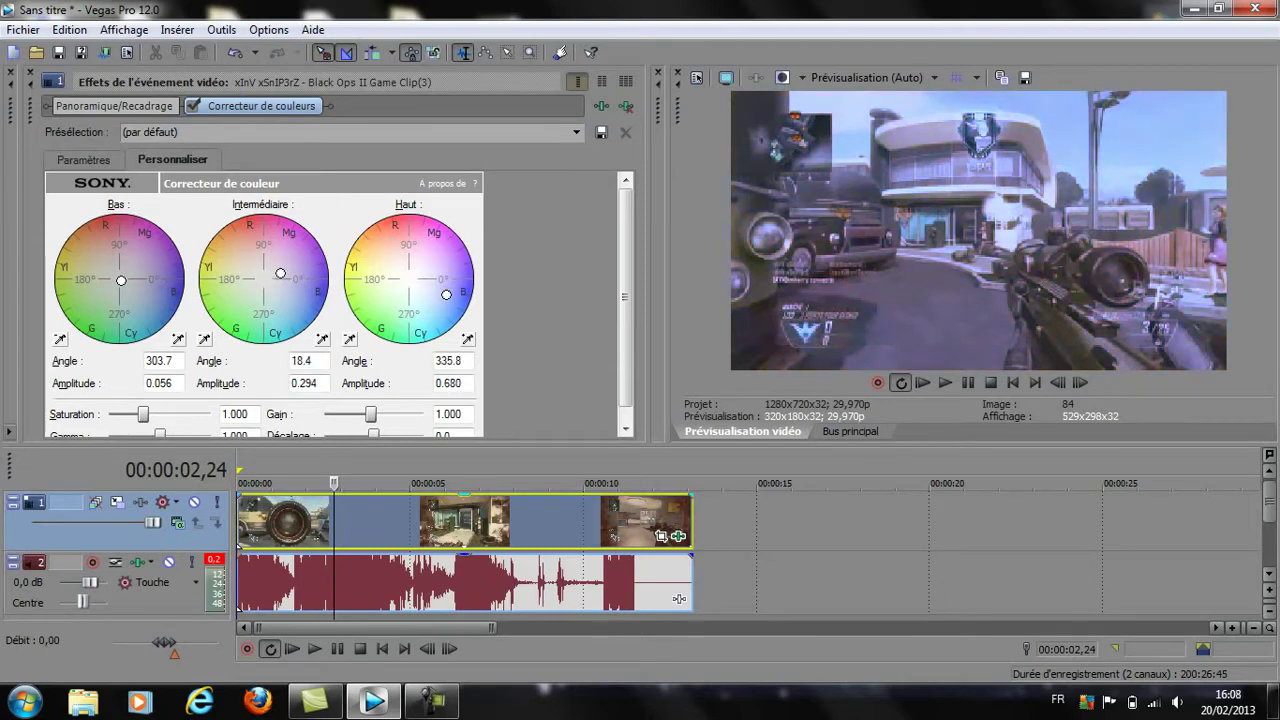
mouse_move(121, 280)
left_mouse_down()
mouse_move(151, 290)
mouse_move(135, 281)
left_mouse_up()
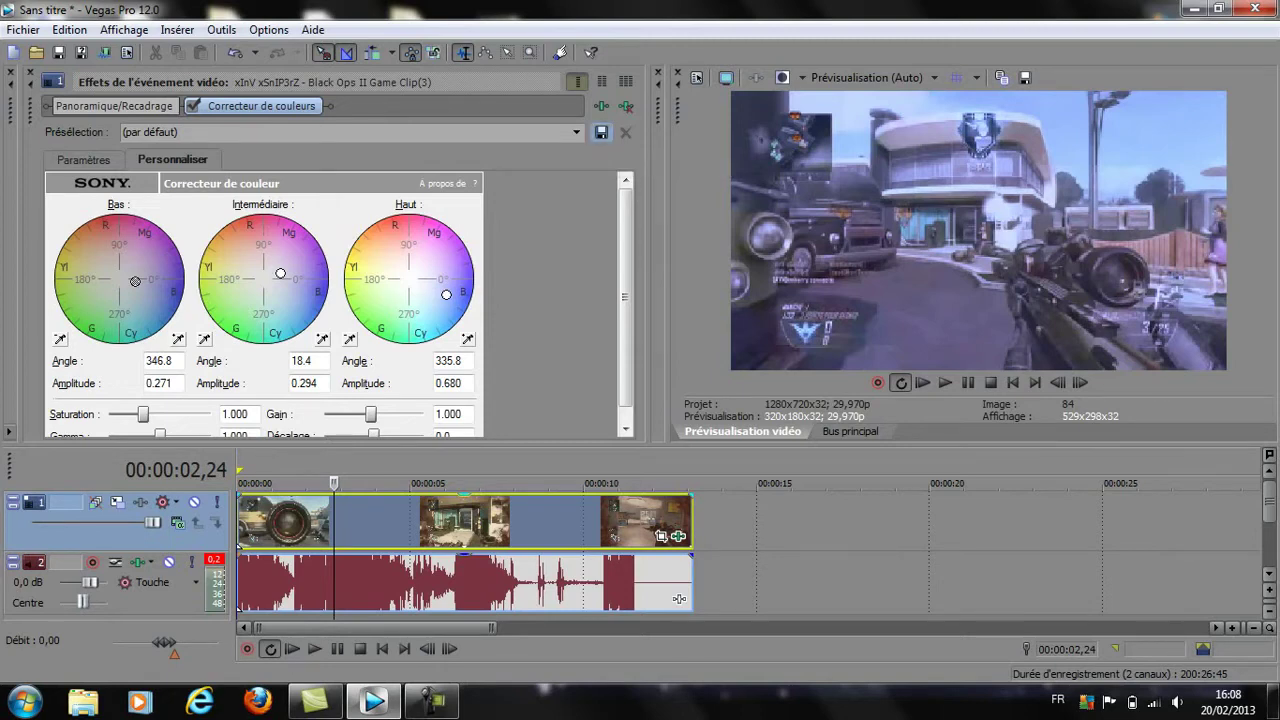
Look through the color corrector's preset list and close it on (par défaut)
left_click(576, 132)
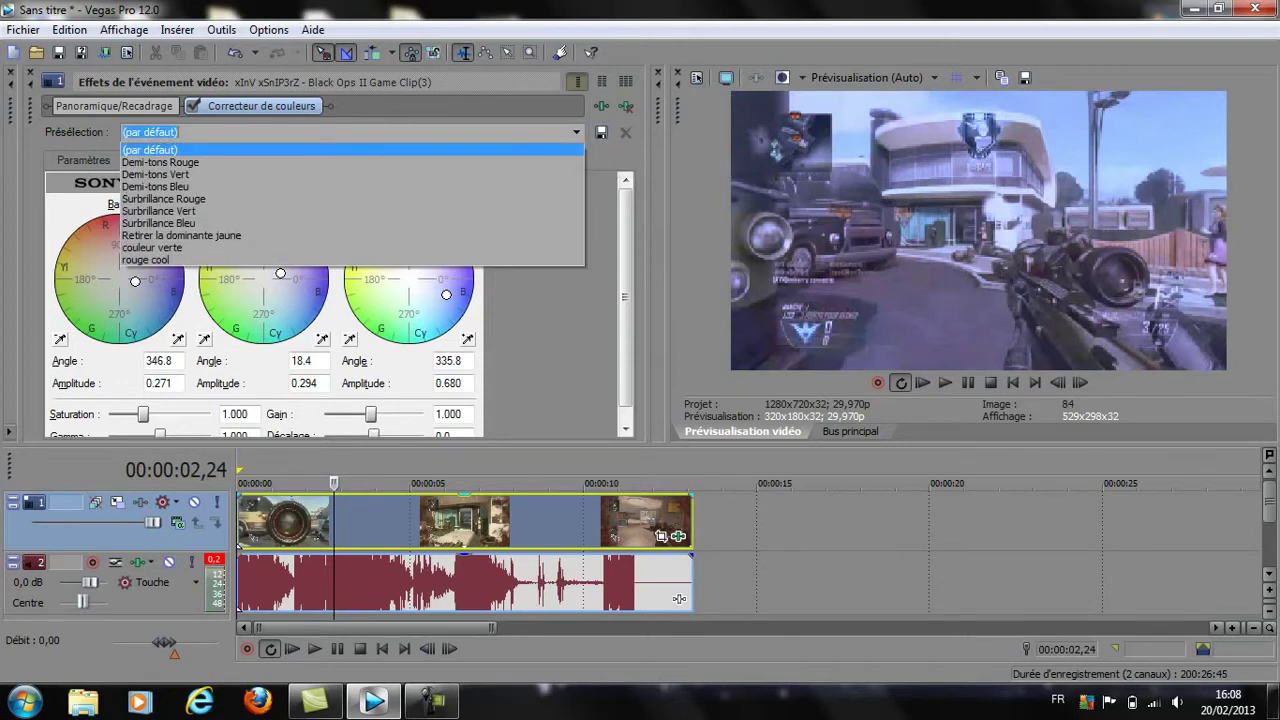
key("Down")
key("Home")
key("Return")
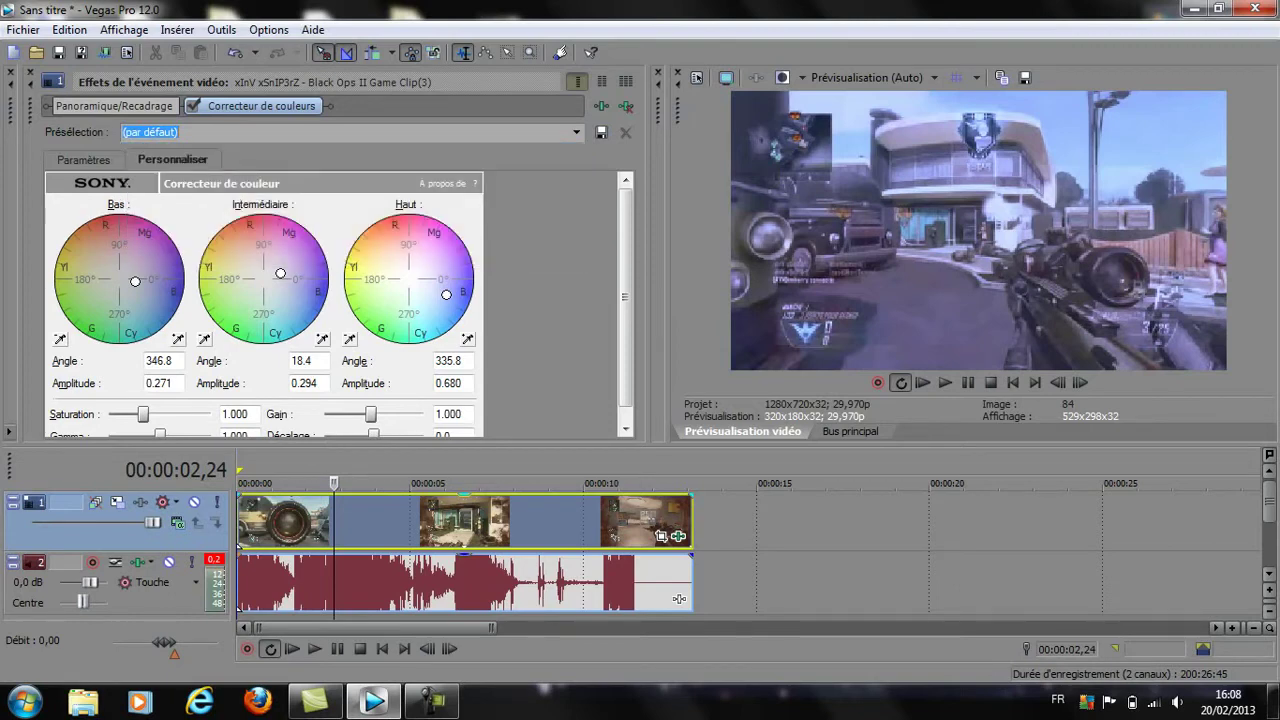
Save the current color correction as a preset named "couleur bleu" and check it in the preset list
type("couleur bleu")
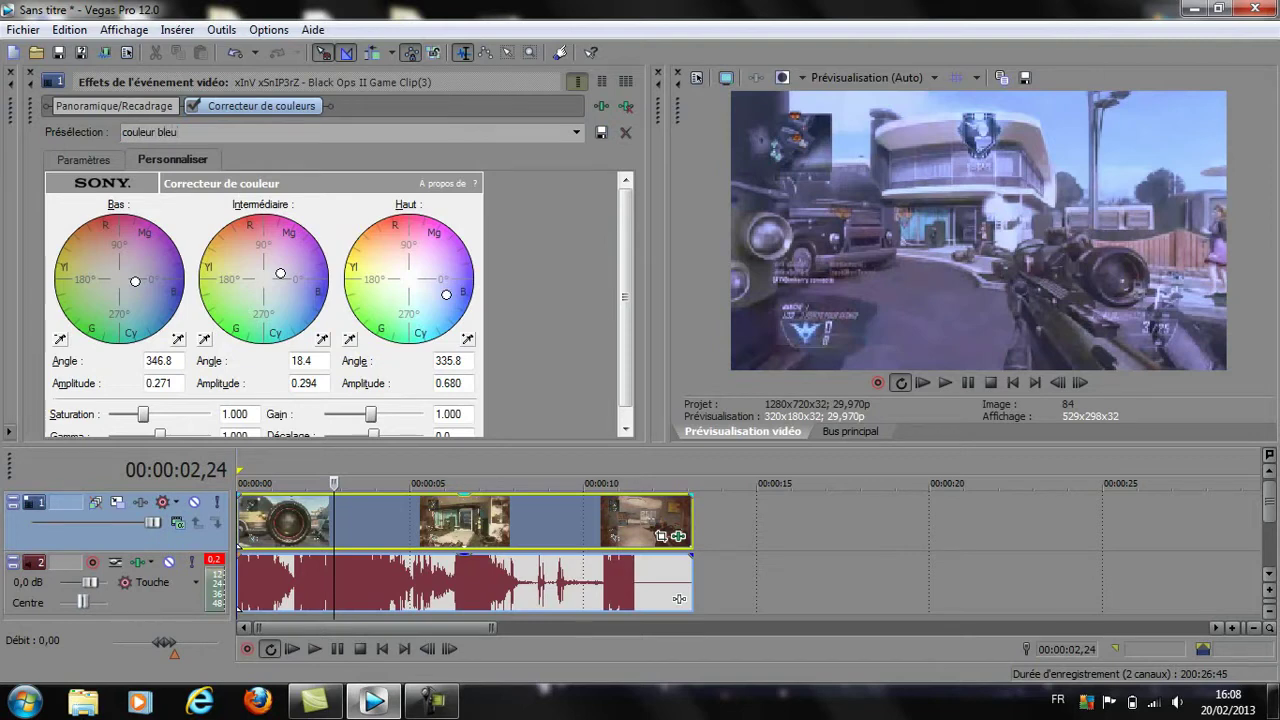
left_click(601, 132)
left_click(576, 132)
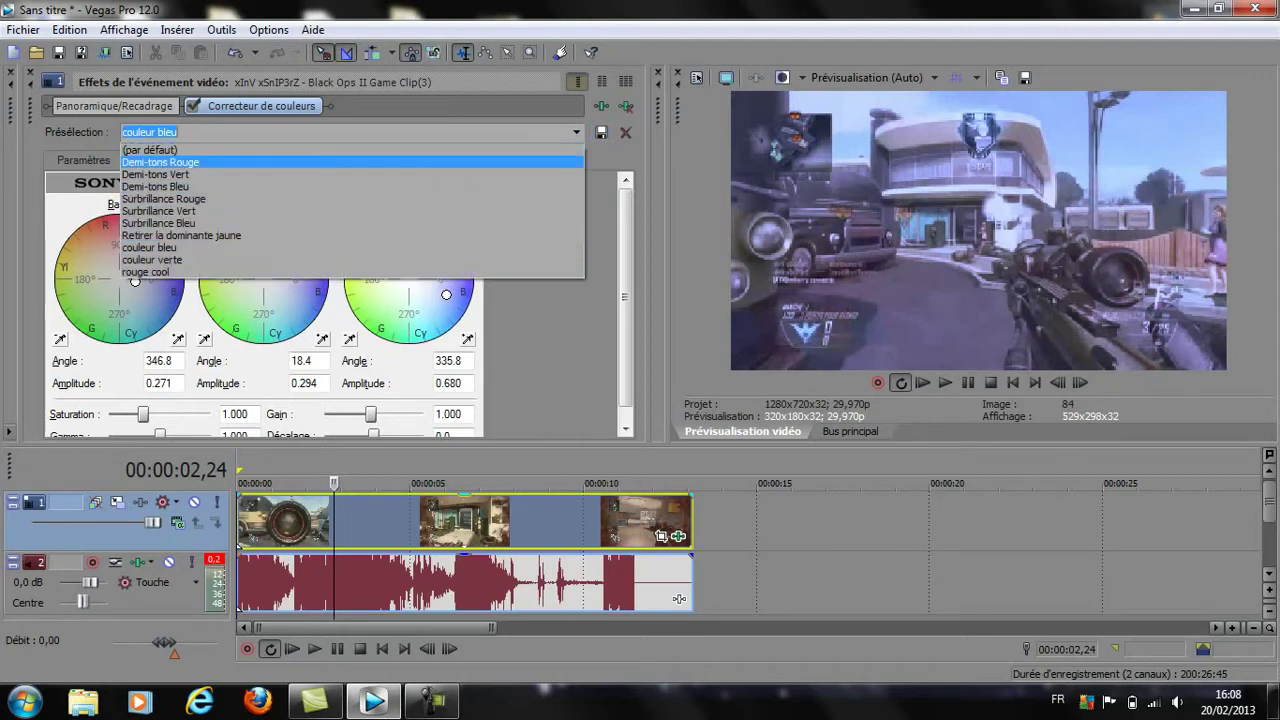
key("Return")
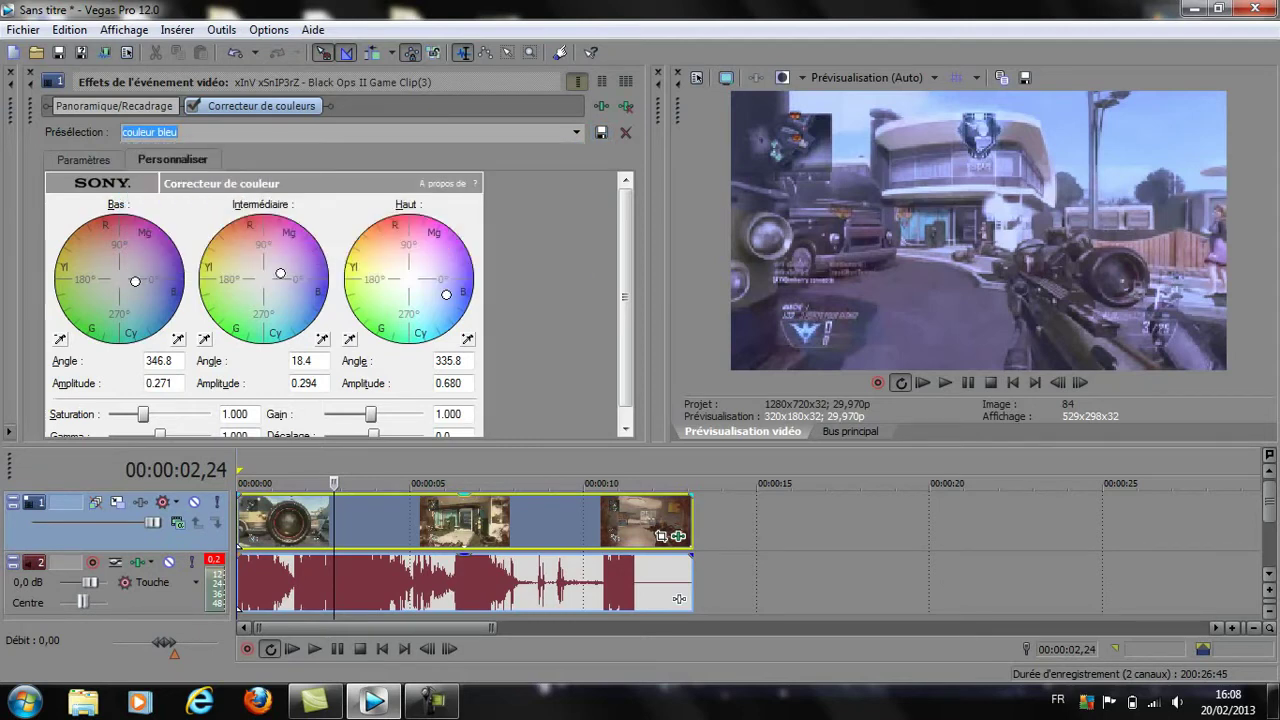
Try the saved couleur verte preset on the clip and switch back to the couleur bleu preset
key("alt+Down")
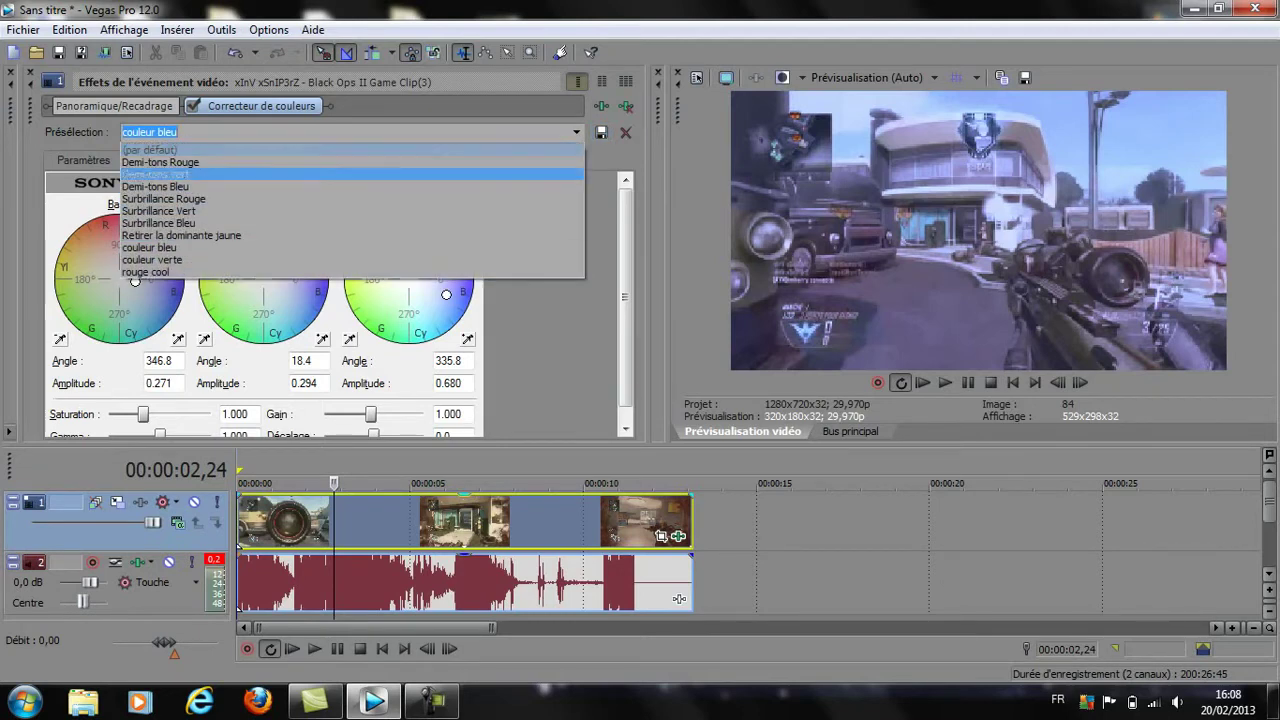
key("Return")
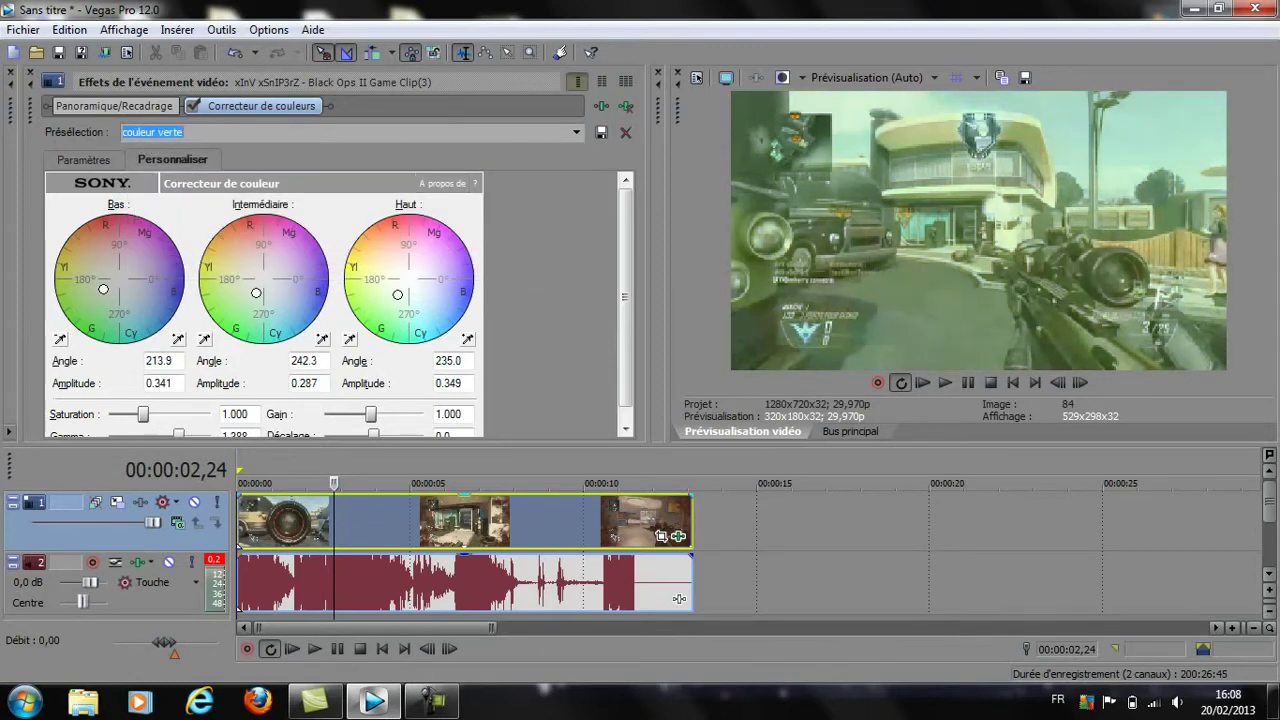
key("alt+Down")
key("Home")
key("alt+Down")
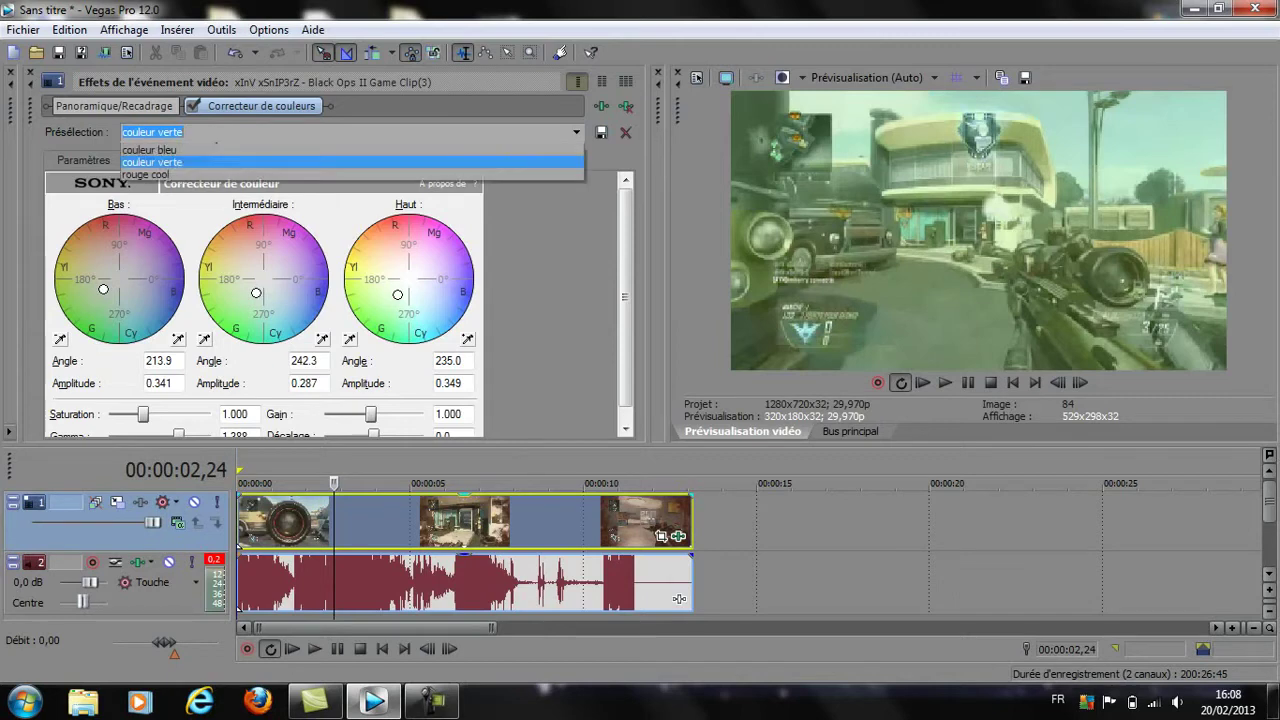
key("Down")
key("Down")
key("Down")
key("Up")
key("Return")
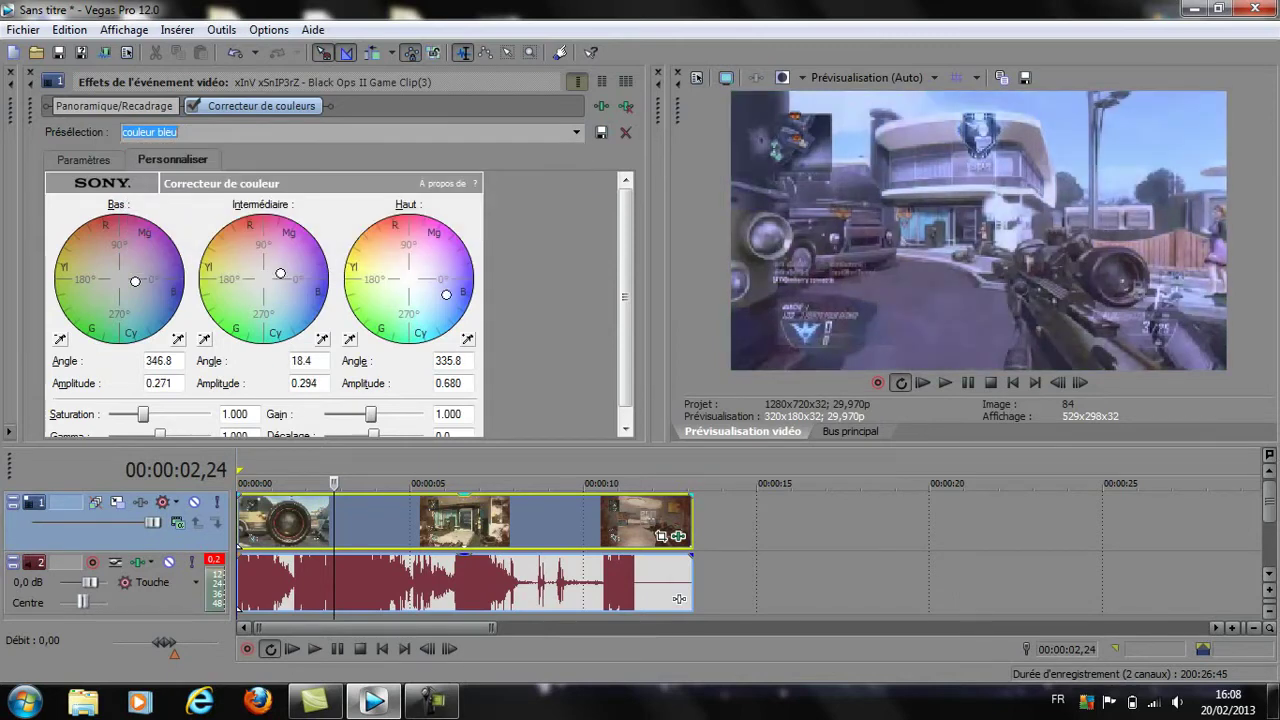
Raise the color corrector's gamma to 1.092 and look through the preset list, staying on couleur bleu
left_click_drag(626, 300, 626, 316)
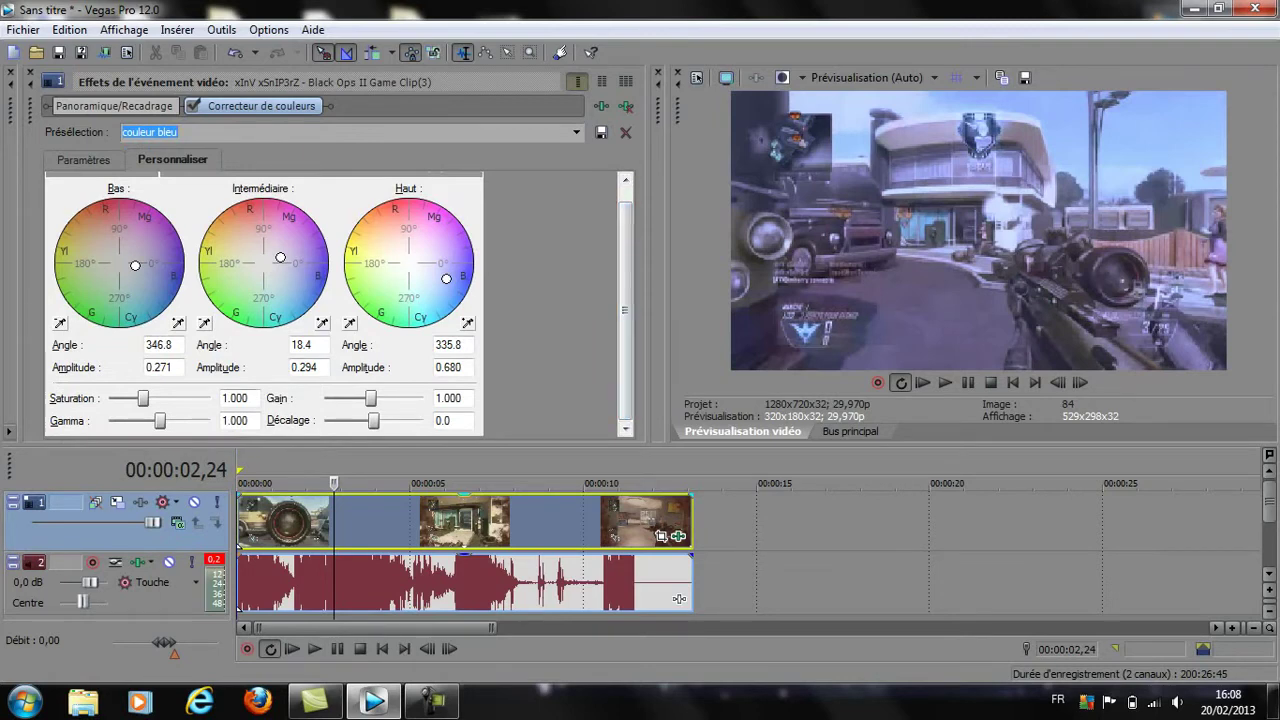
mouse_move(160, 421)
left_mouse_down()
mouse_move(189, 421)
mouse_move(119, 421)
mouse_move(182, 421)
mouse_move(163, 421)
left_mouse_up()
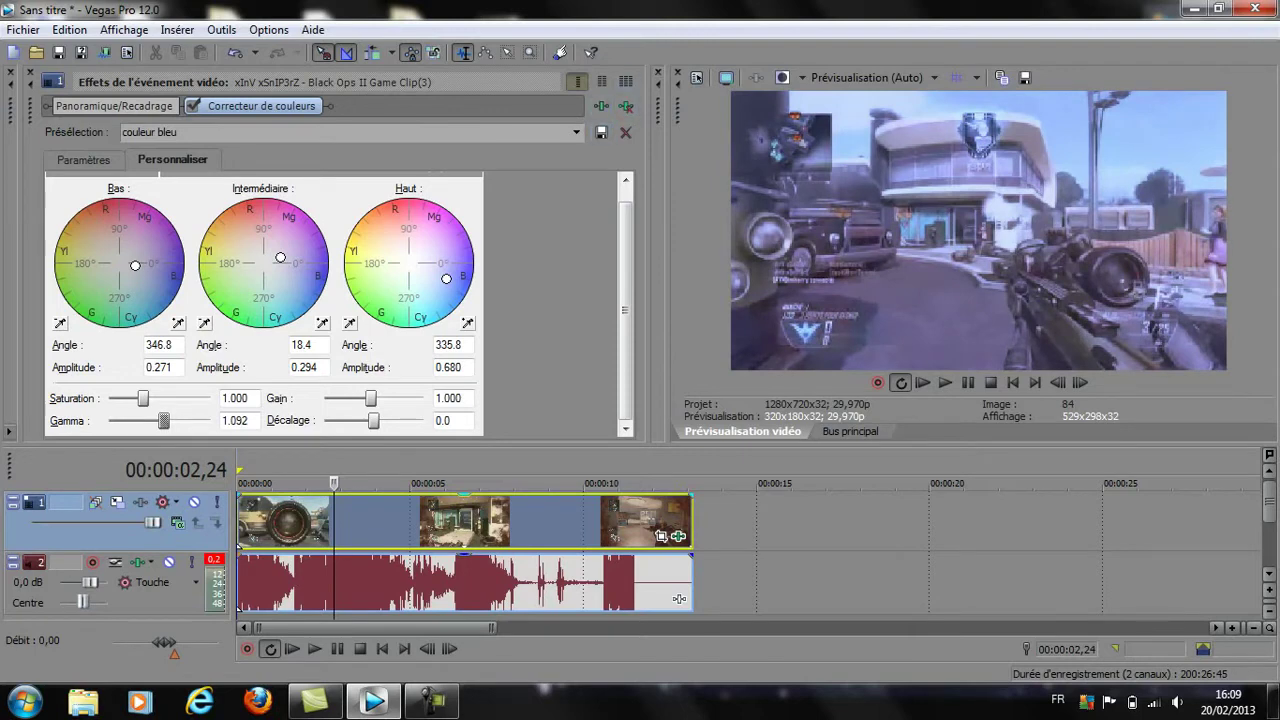
left_click(160, 132)
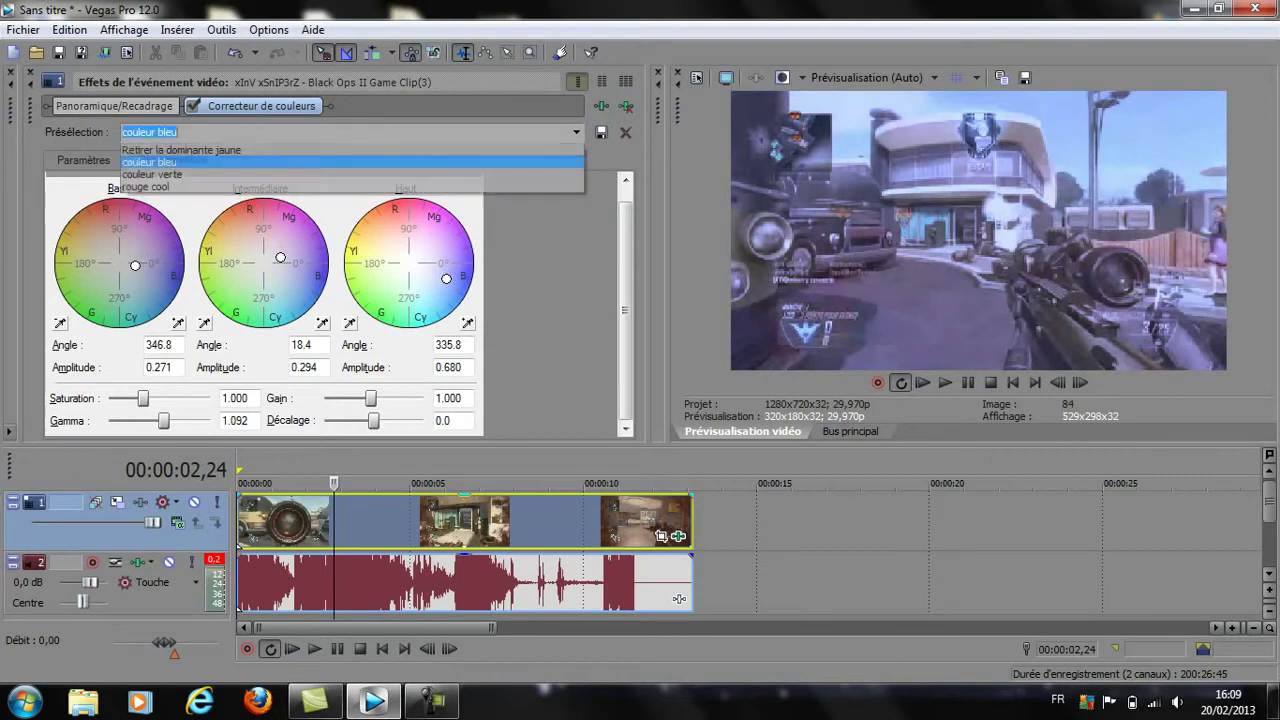
left_click(160, 248)
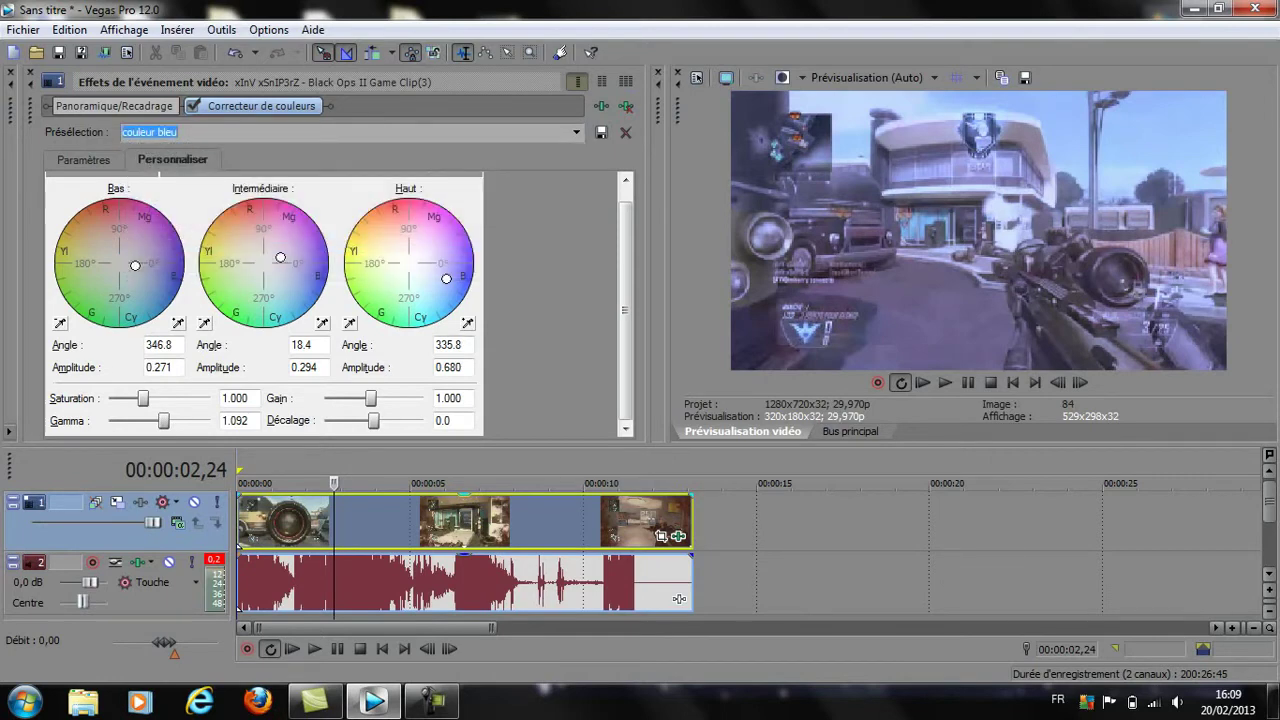
scroll(625, 310, "up", 1)
scroll(625, 310, "down", 1)
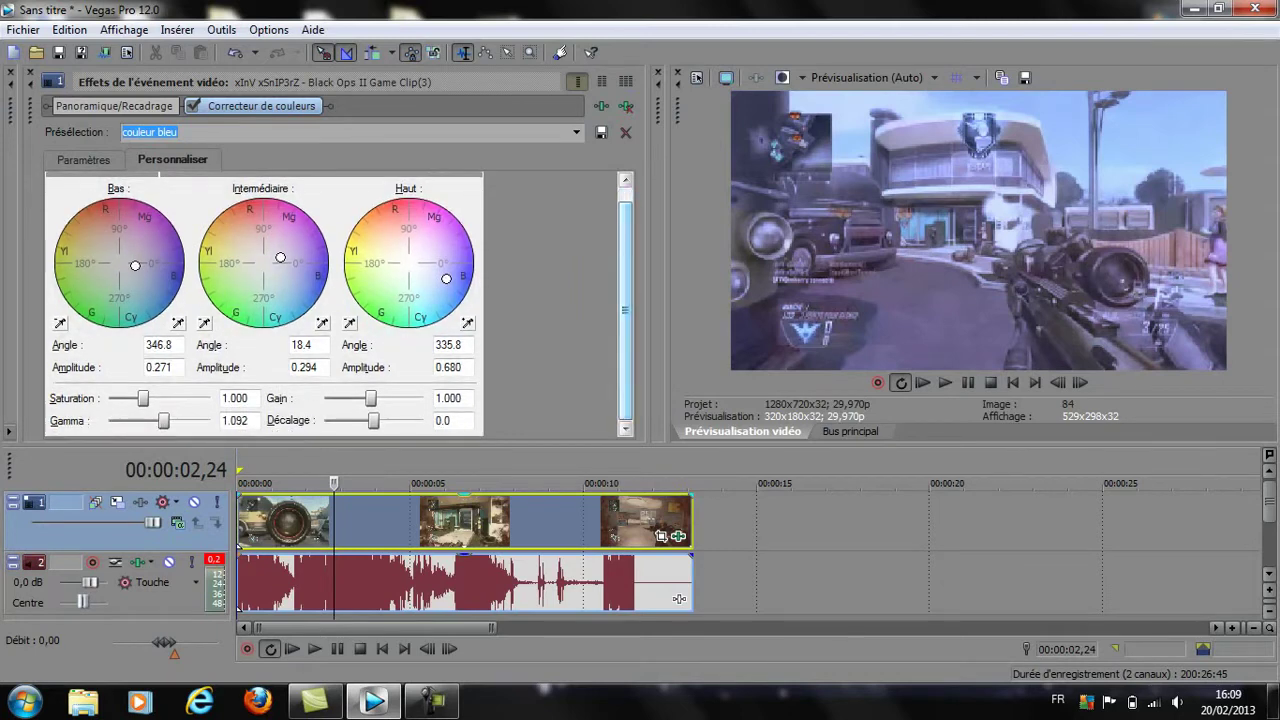
scroll(625, 310, "up", 1)
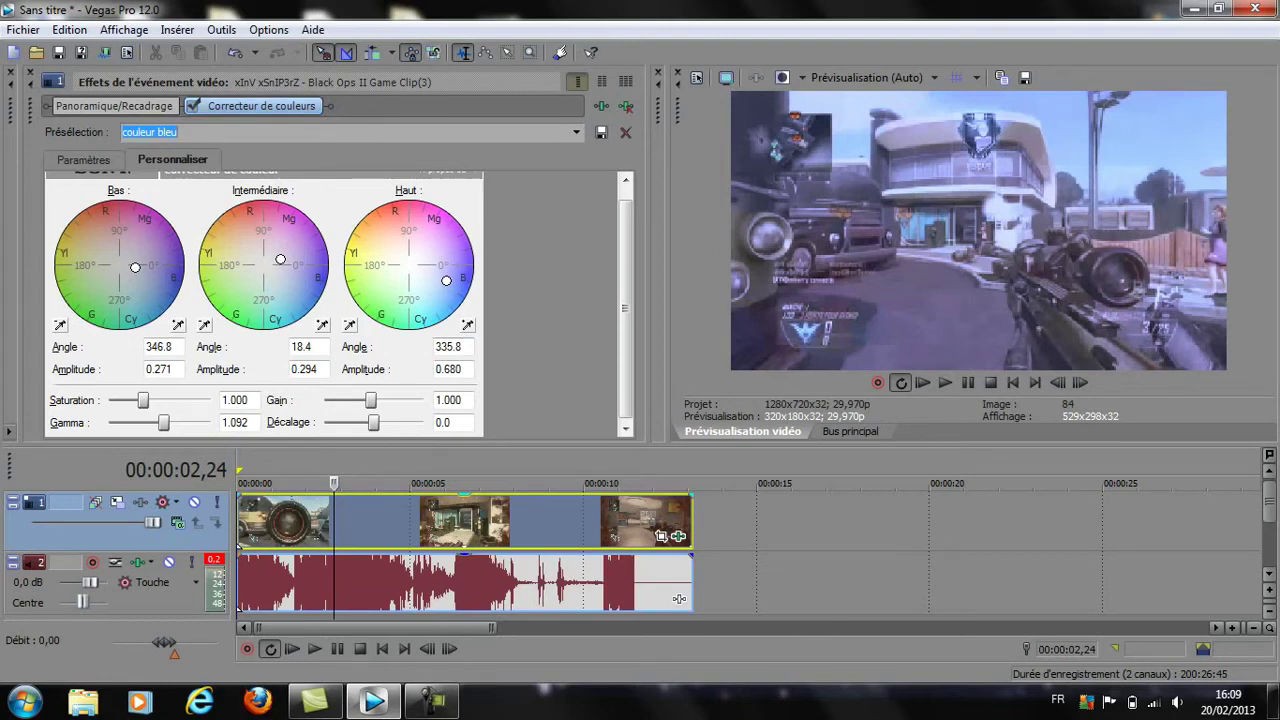
Compare the image with and without the color corrector, leaving the effect disabled with its detailed parameters shown
left_click(193, 105)
left_click(193, 105)
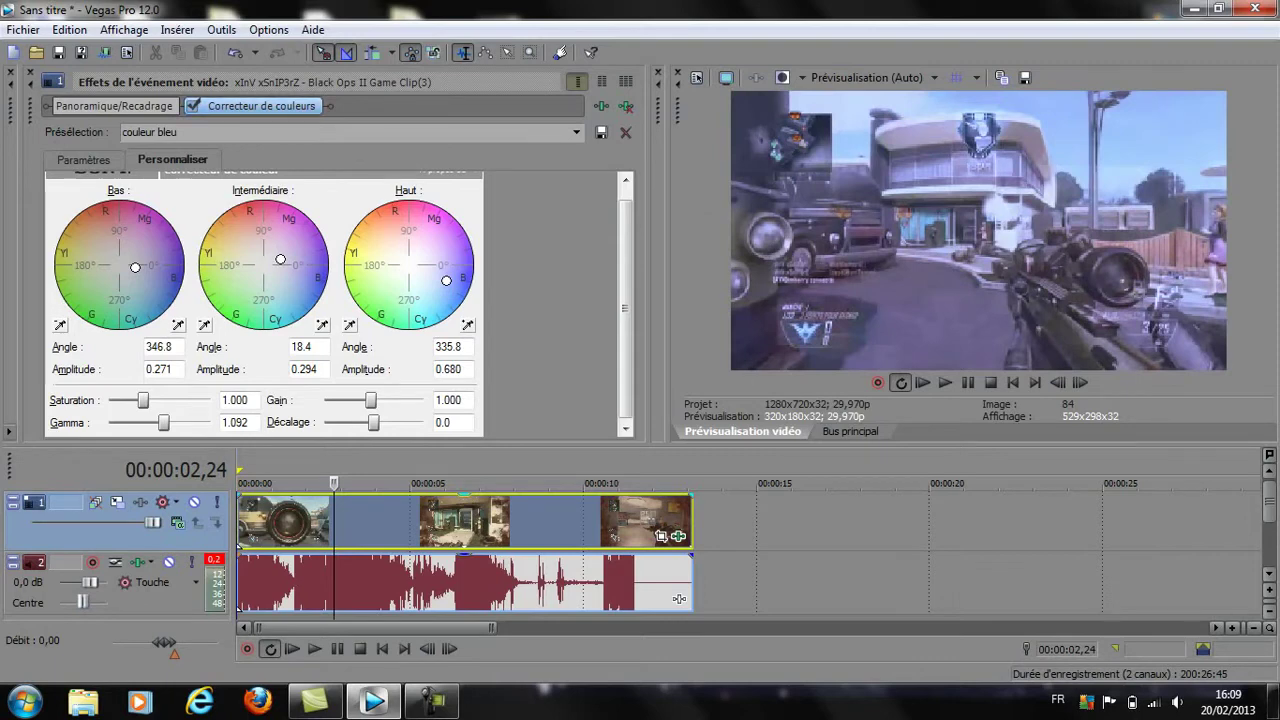
left_click(193, 105)
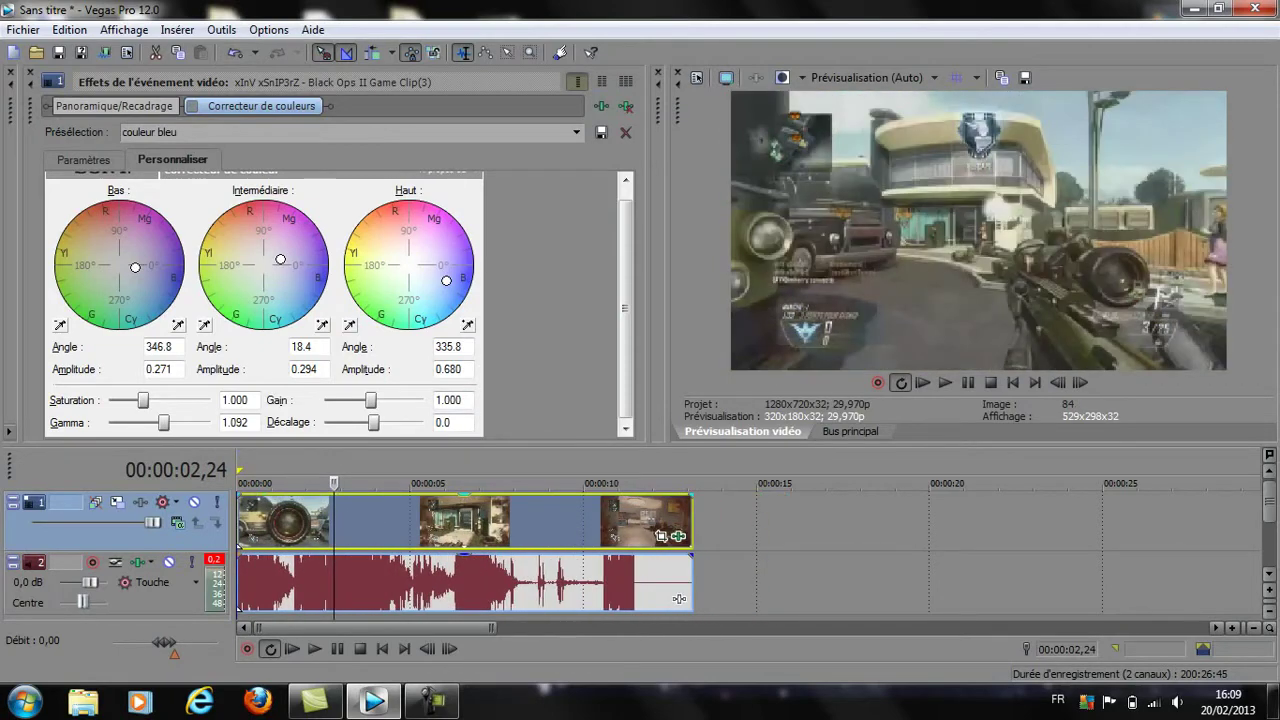
left_click_drag(446, 281, 407, 264)
left_click(84, 159)
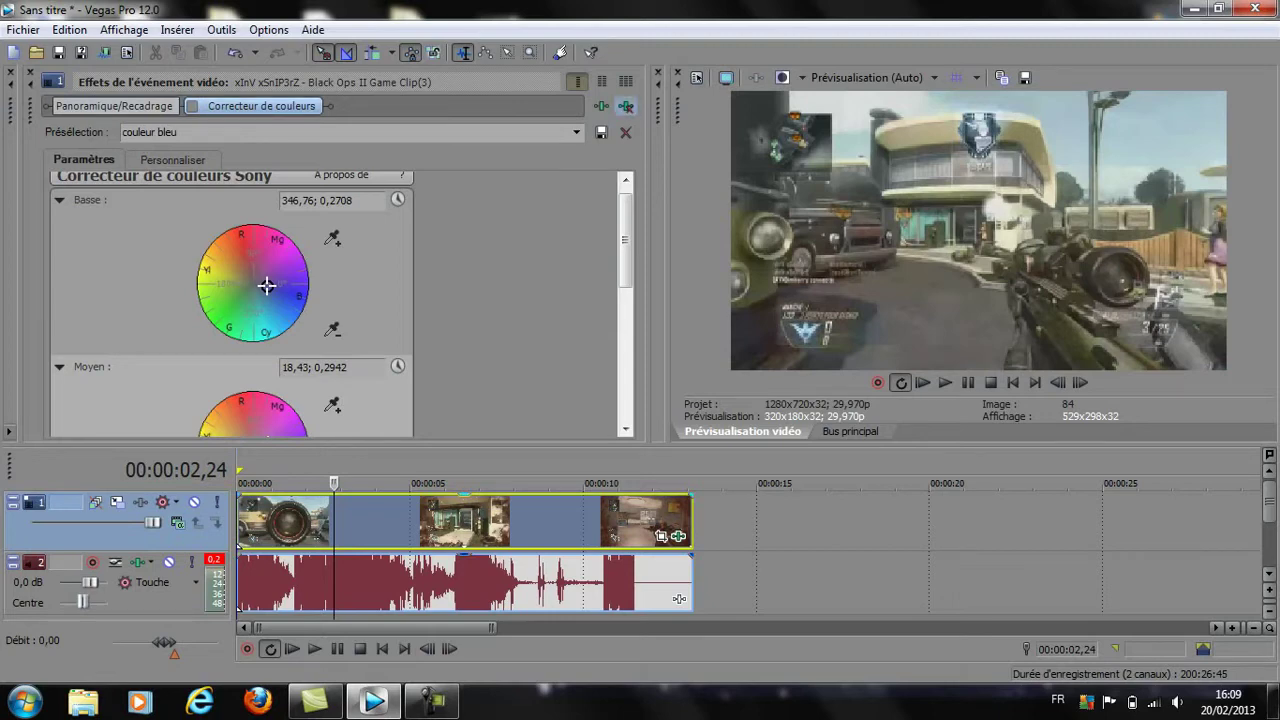
Add the Simulateur de télévision Sony effect to the video event's effect chain
left_click(601, 106)
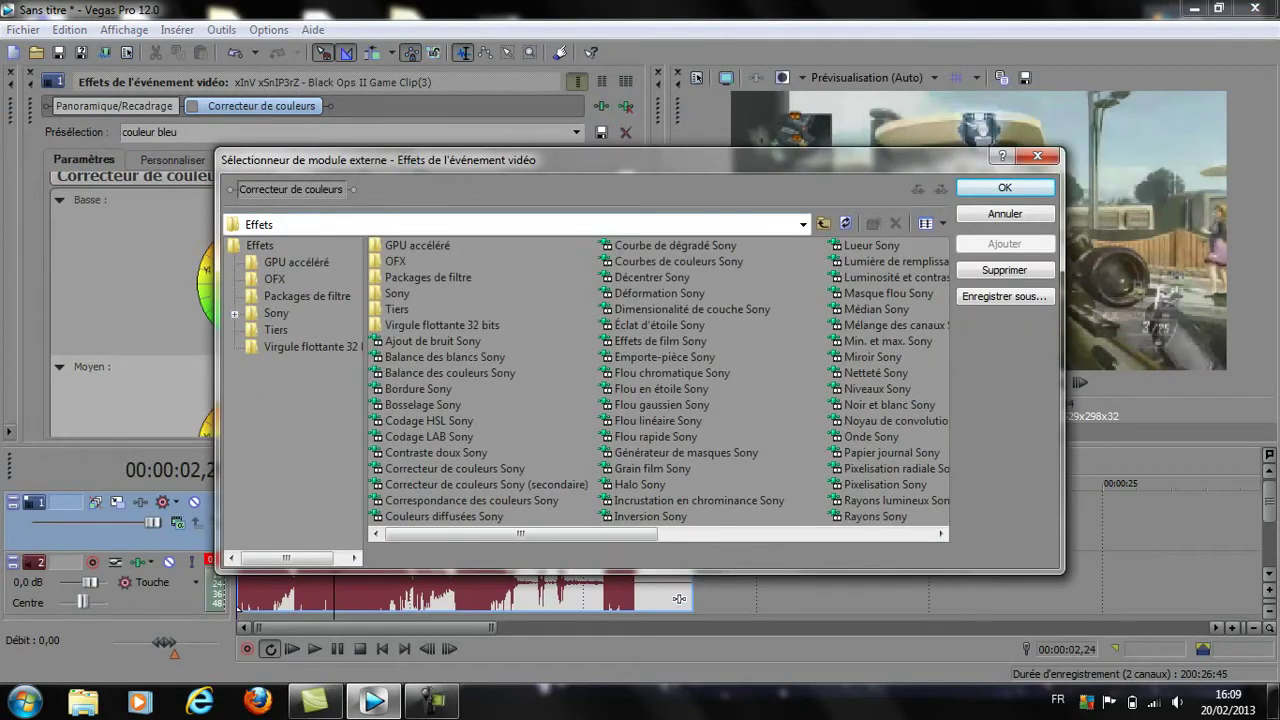
left_click_drag(520, 533, 659, 533)
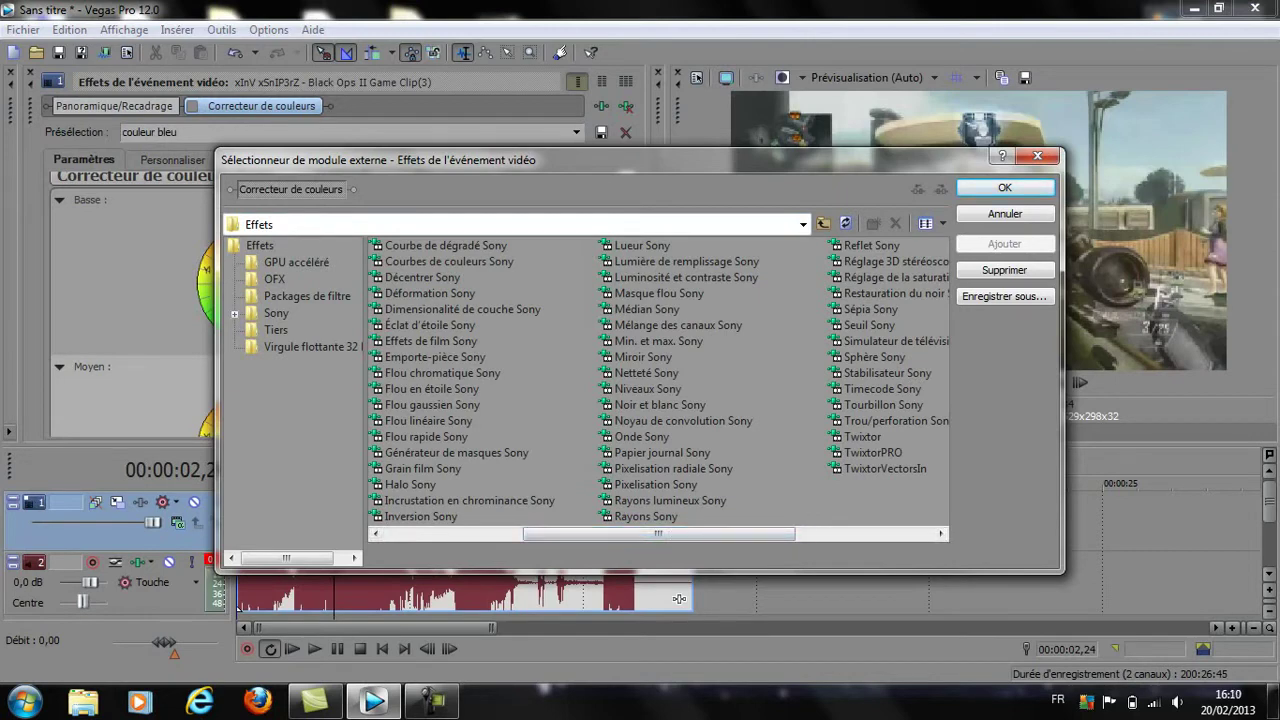
scroll(679, 598, "right", 1)
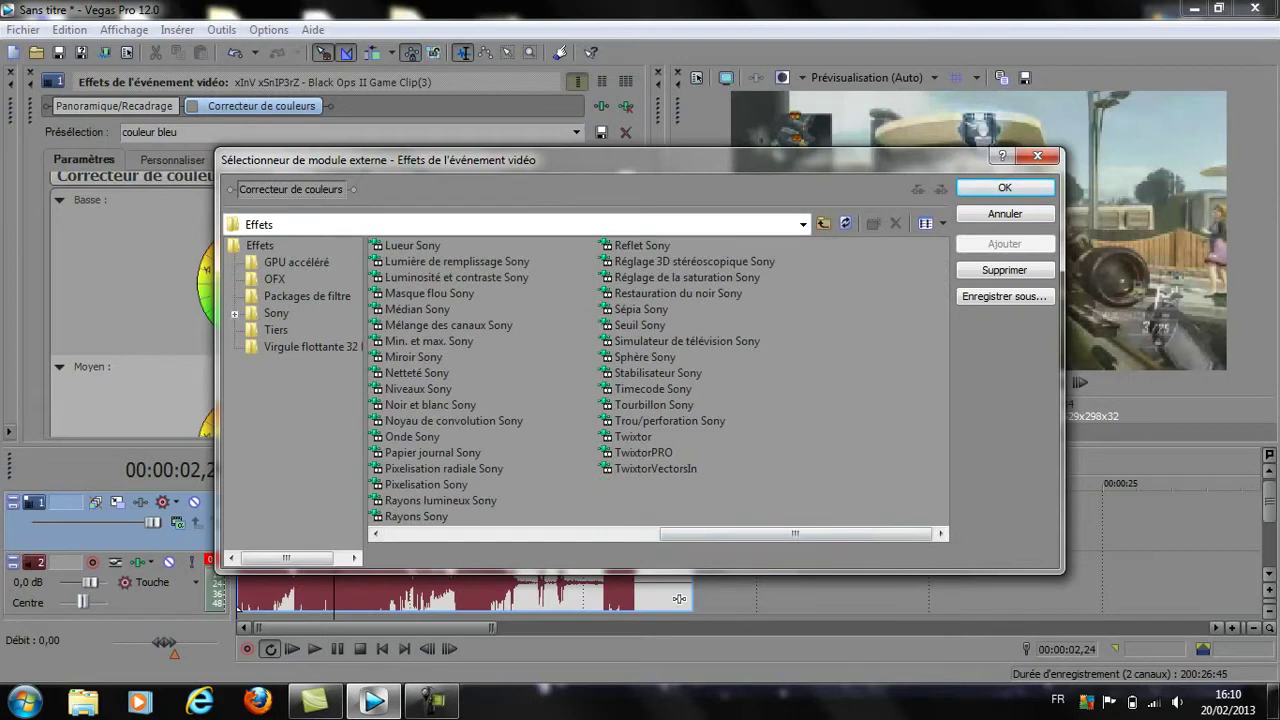
left_click(687, 341)
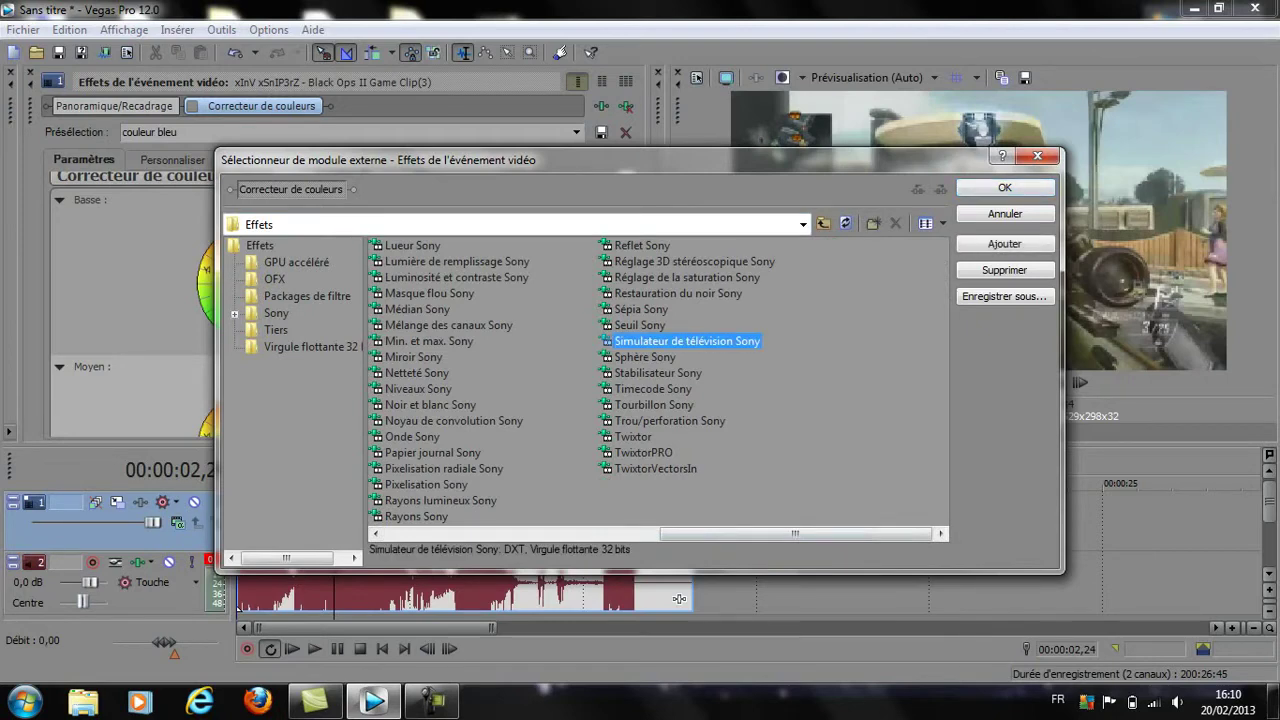
key("Return")
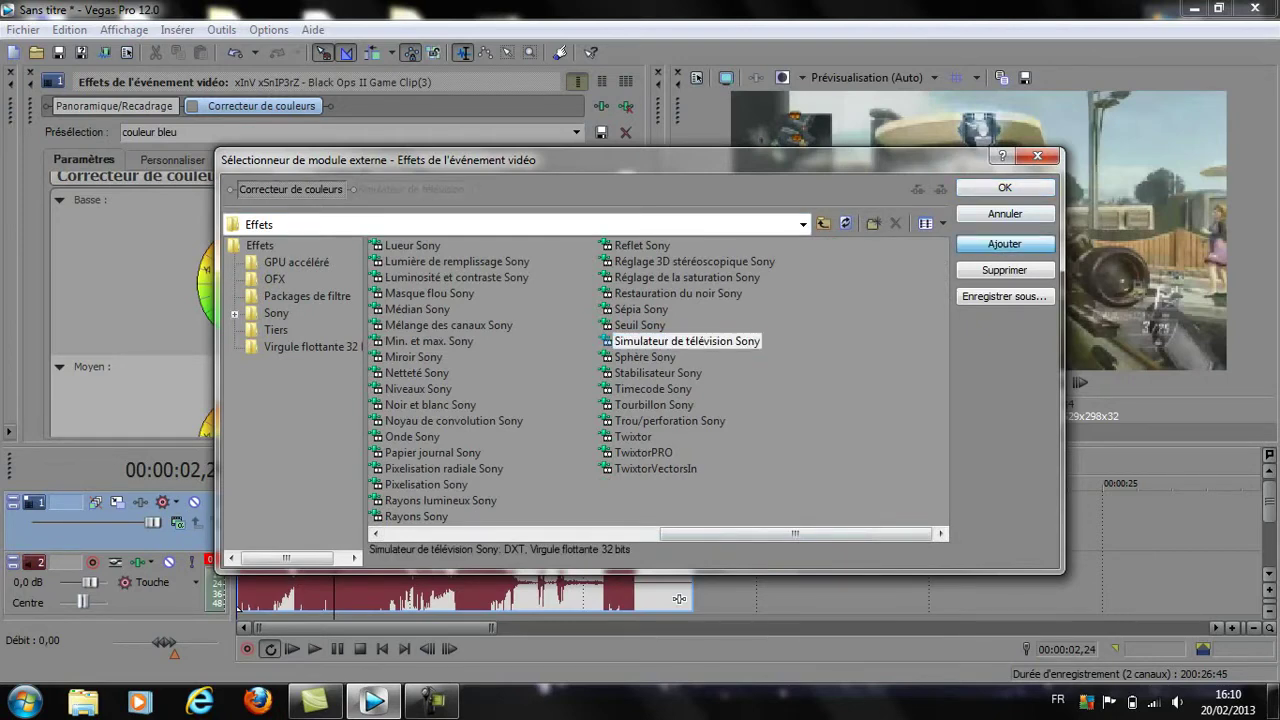
key("Return")
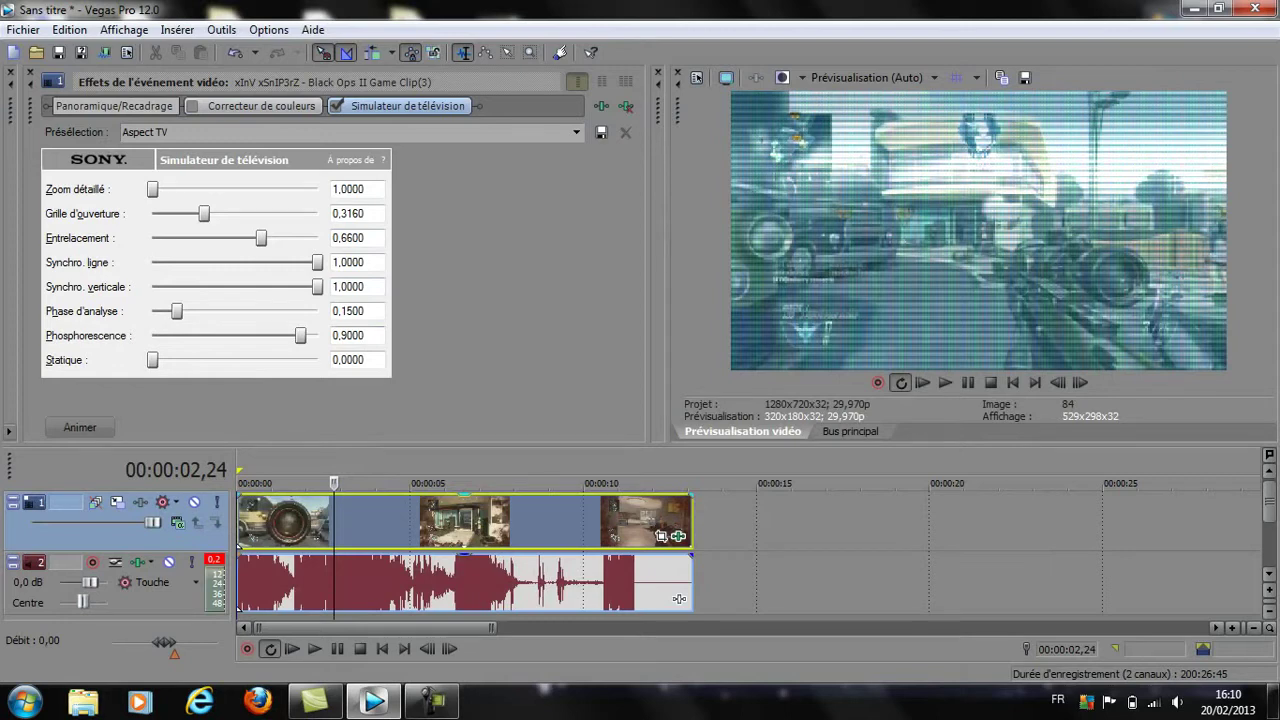
Try the television simulator's vertical sync at 0,4540 and return it to 1,0000
mouse_move(317, 262)
left_mouse_down()
mouse_move(166, 262)
mouse_move(317, 262)
mouse_move(222, 286)
mouse_move(317, 286)
left_mouse_up()
left_click_drag(317, 286, 227, 286)
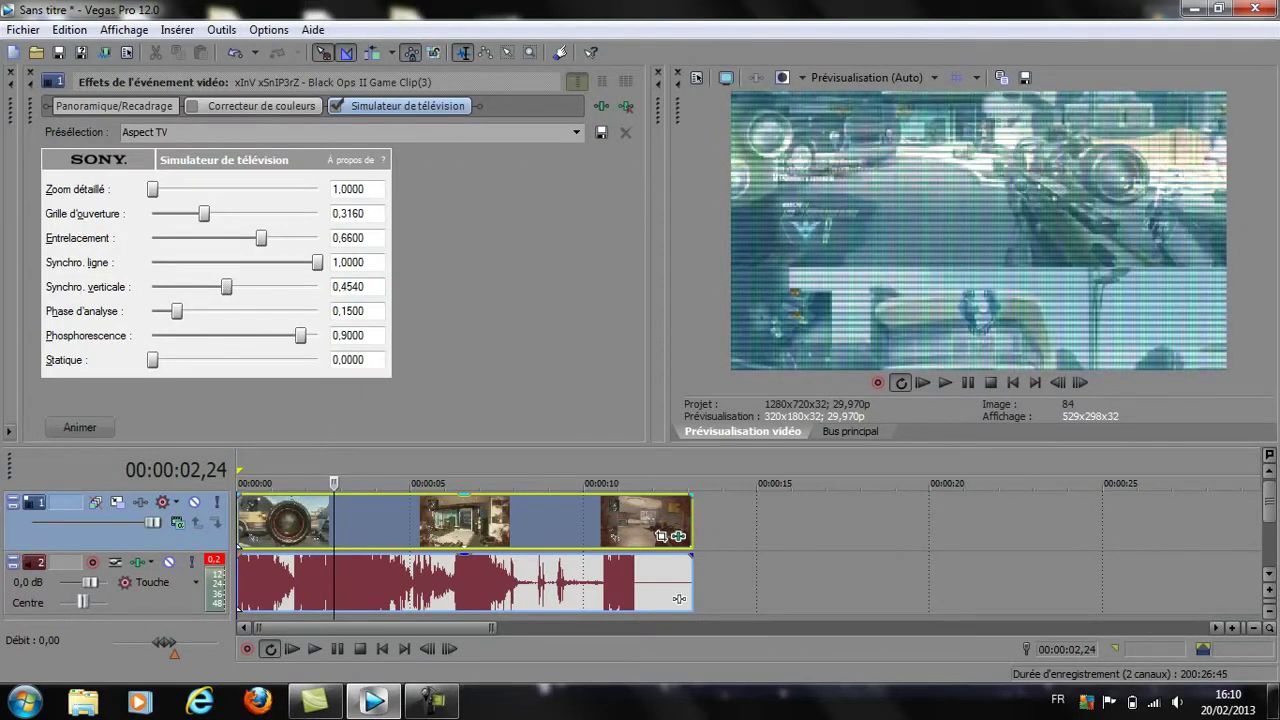
left_click_drag(227, 286, 317, 286)
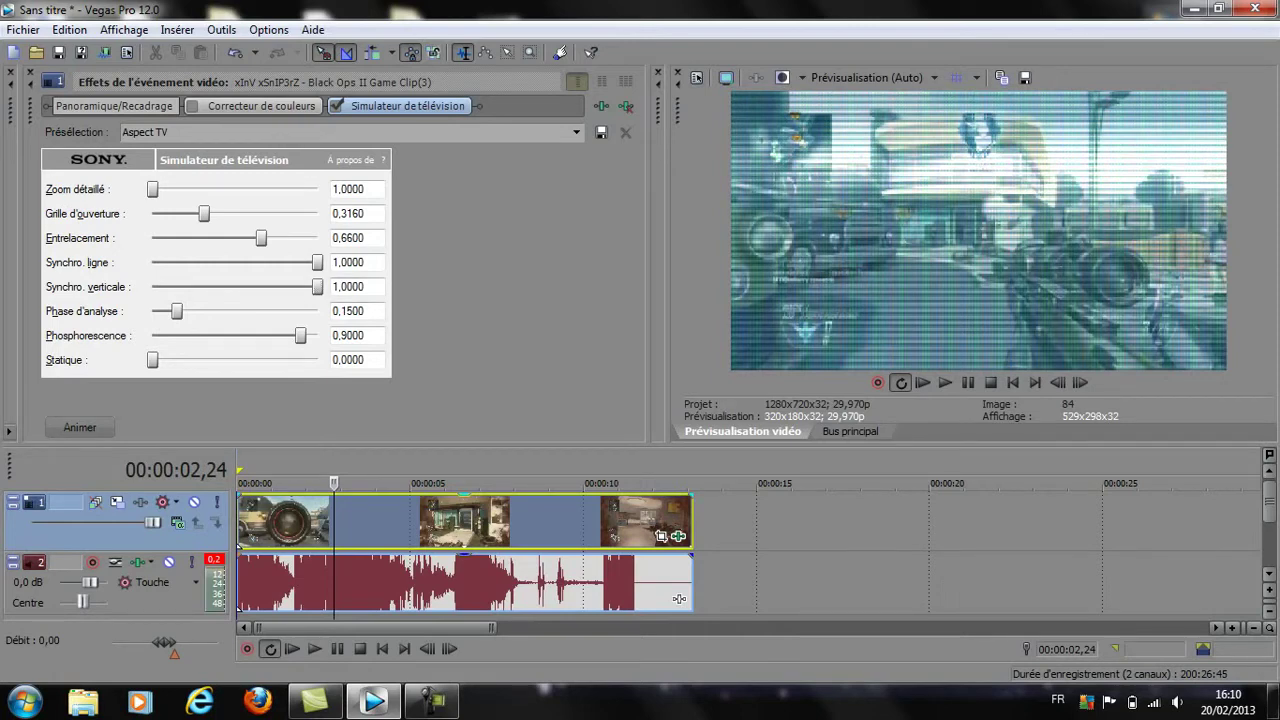
left_click_drag(317, 286, 317, 286)
Set the television simulator's aperture grille to 0,0000 and disable the effect on the event
left_click_drag(204, 213, 152, 189)
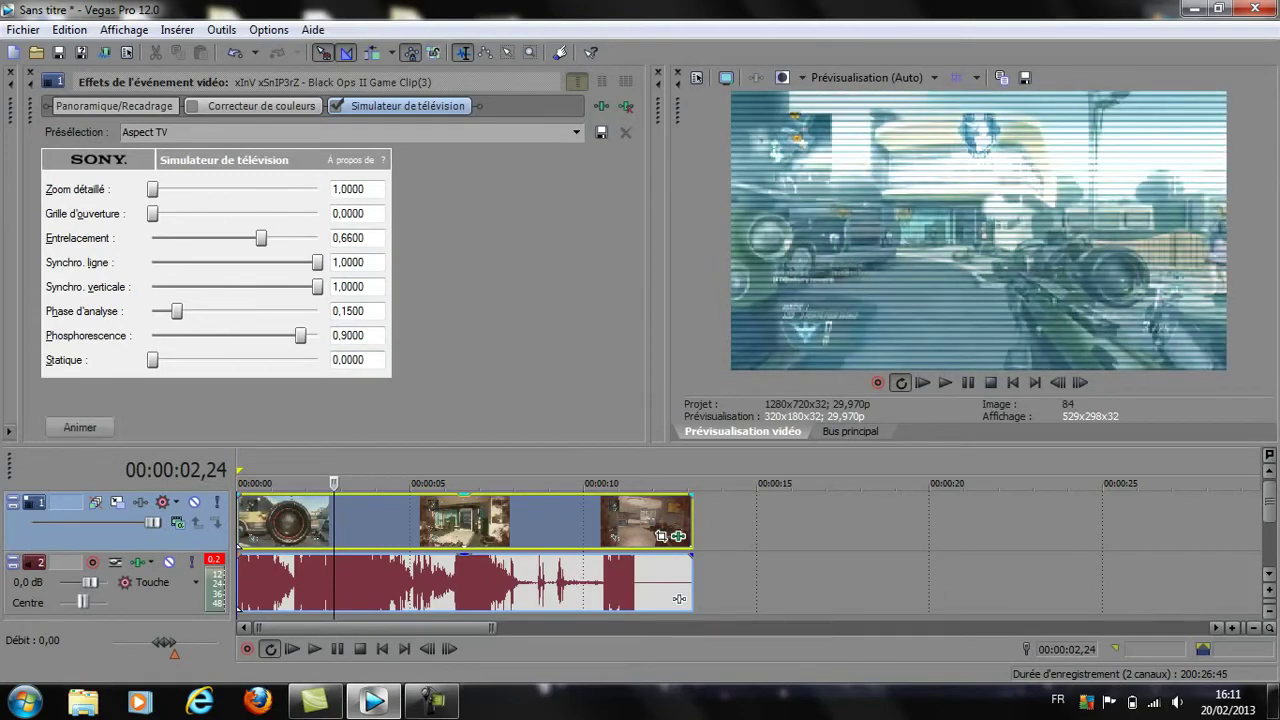
left_click(336, 105)
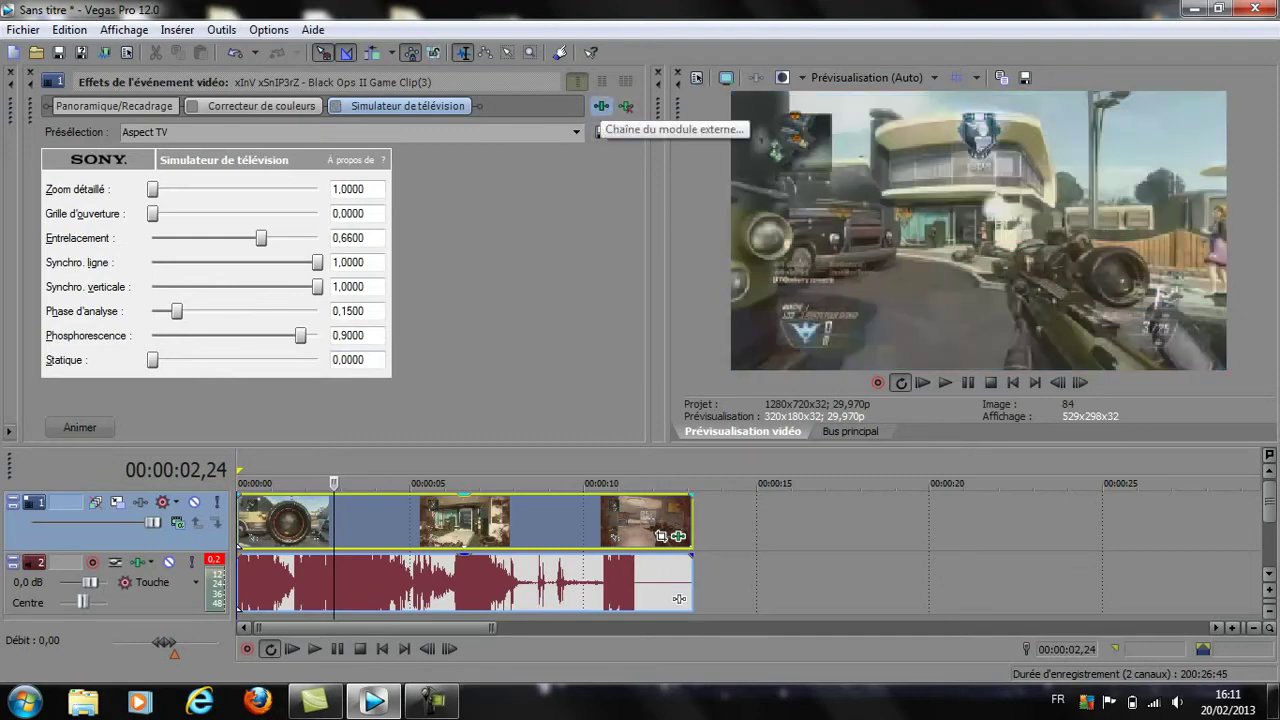
Browse the available event effects, select TwixtorPRO, and leave the effect chooser without adding anything
left_click(601, 106)
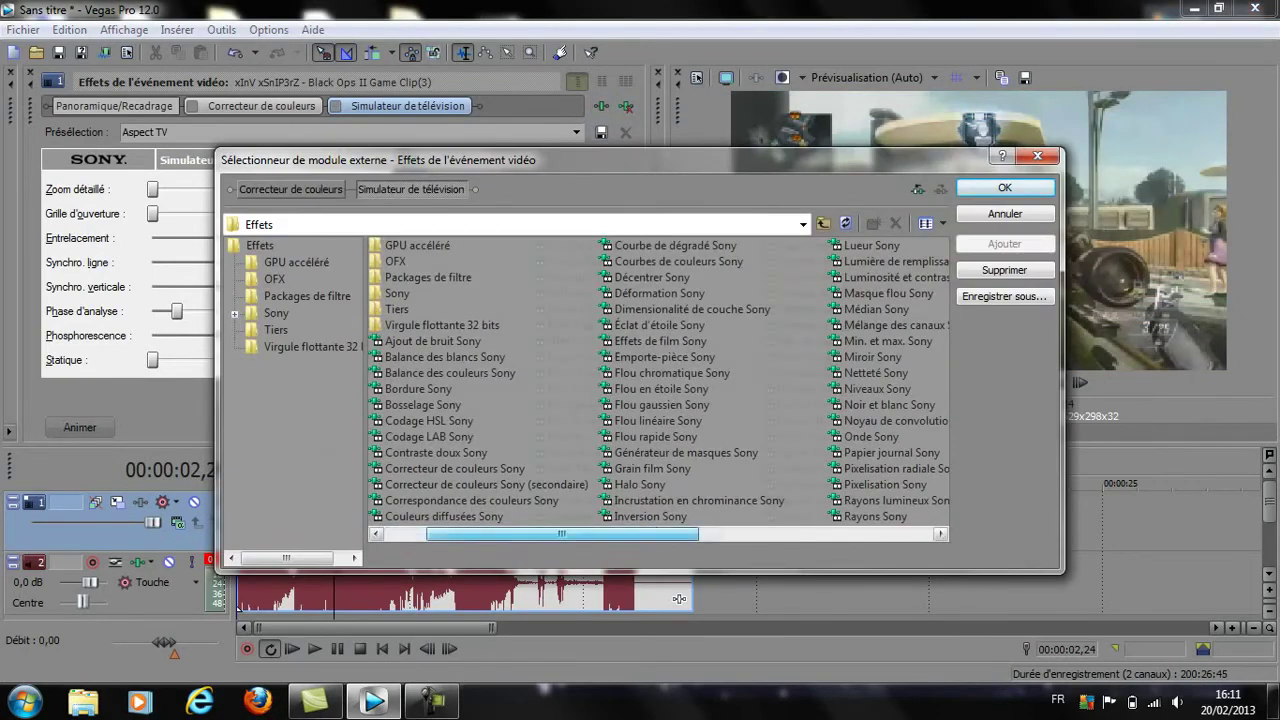
scroll(679, 598, "right", 3)
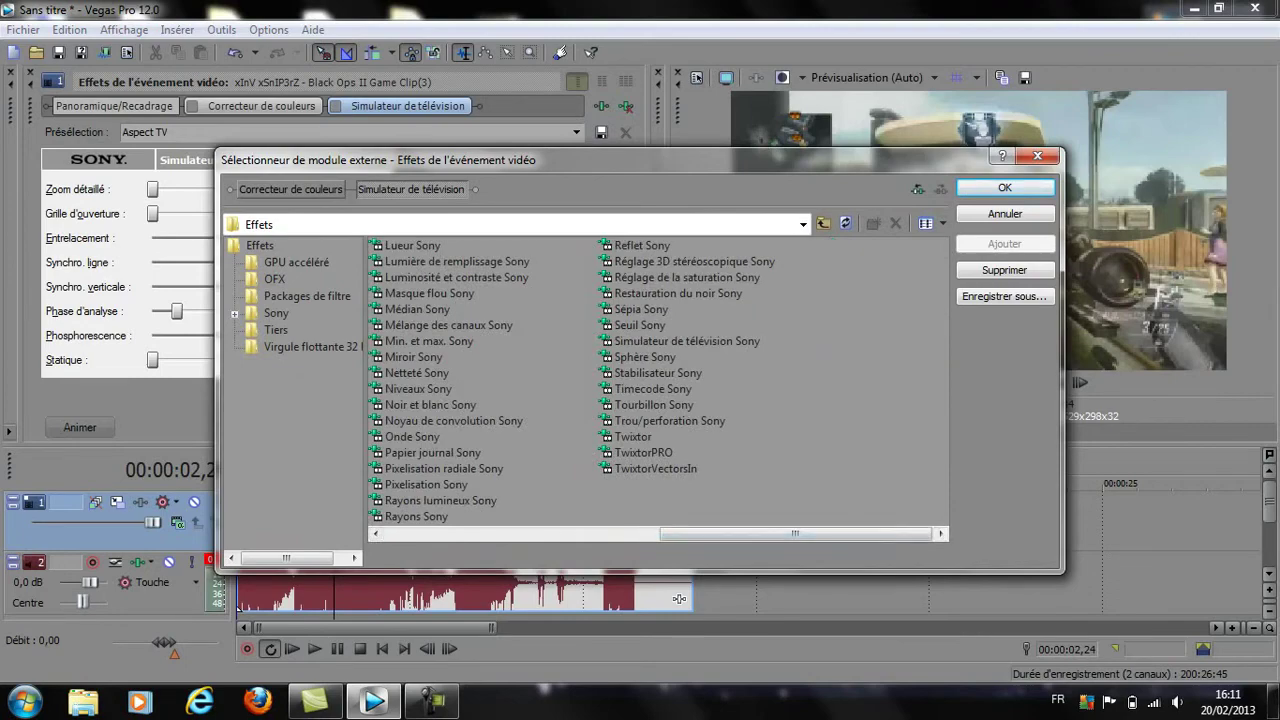
left_click(643, 452)
scroll(657, 380, "left", 3)
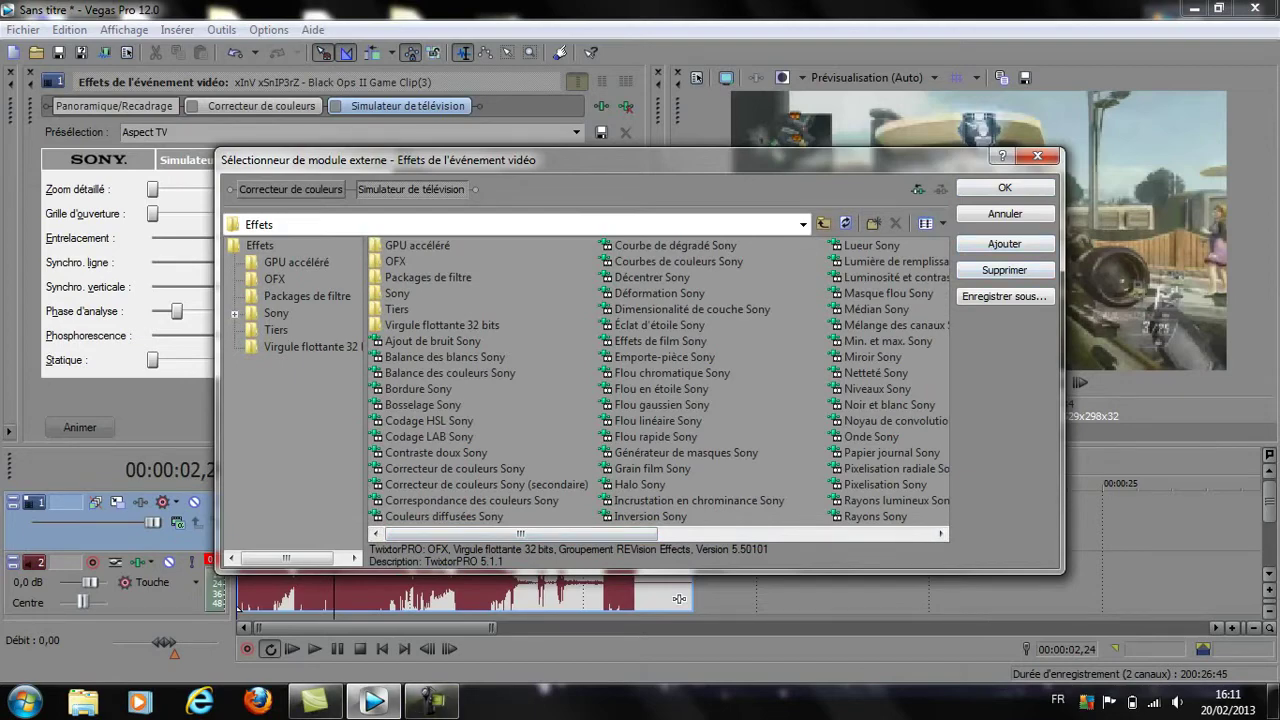
key("Escape")
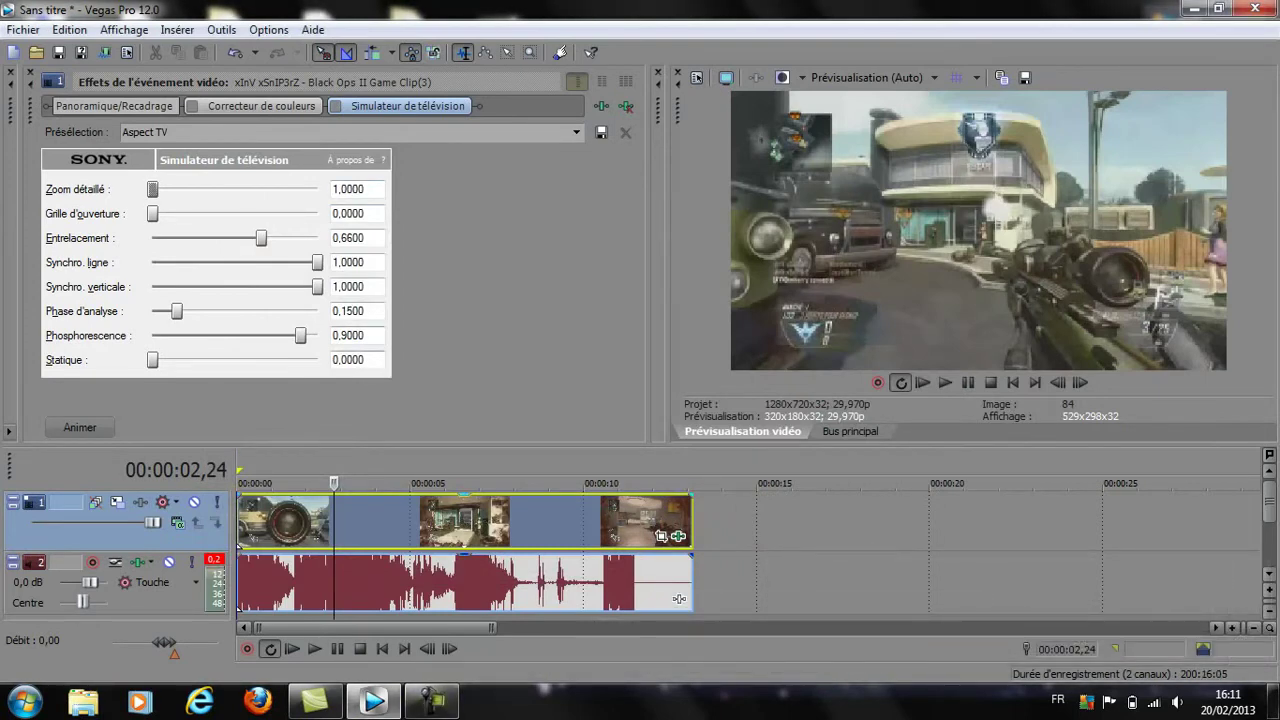
Play part of the clip and move the playback cursor back to the scoped shot at 00:00:01,17
key("space")
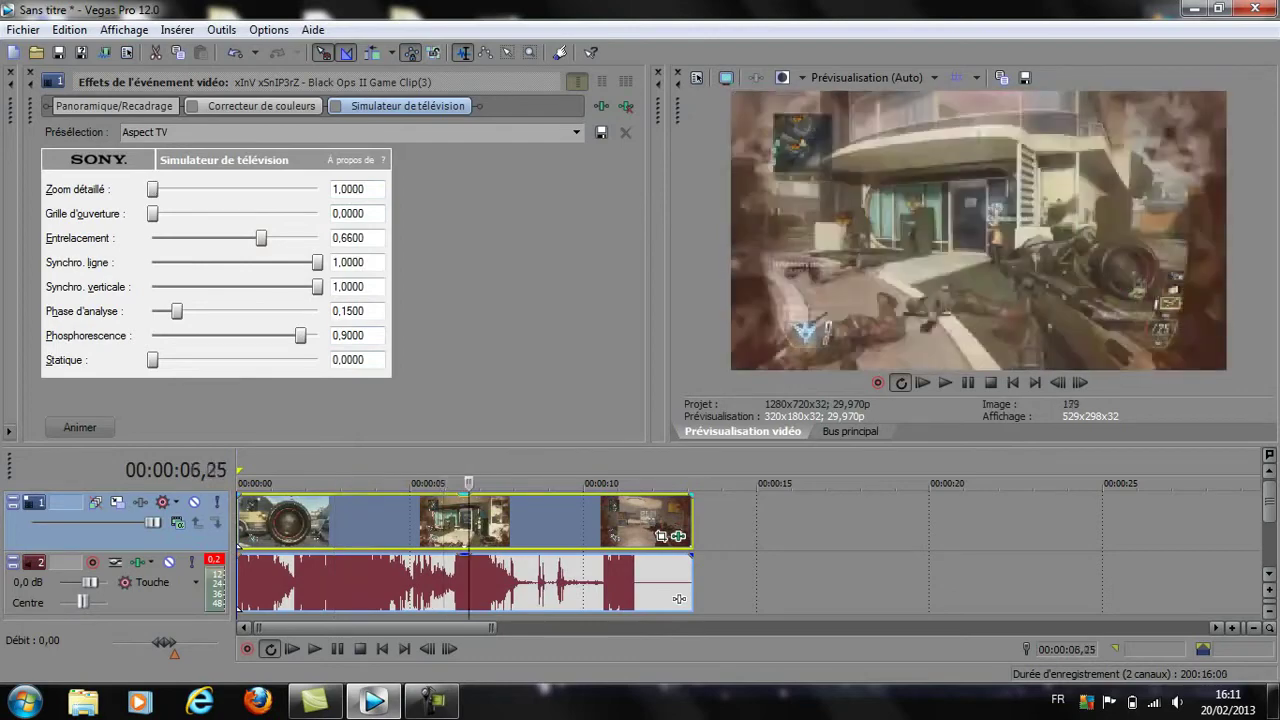
key("j")
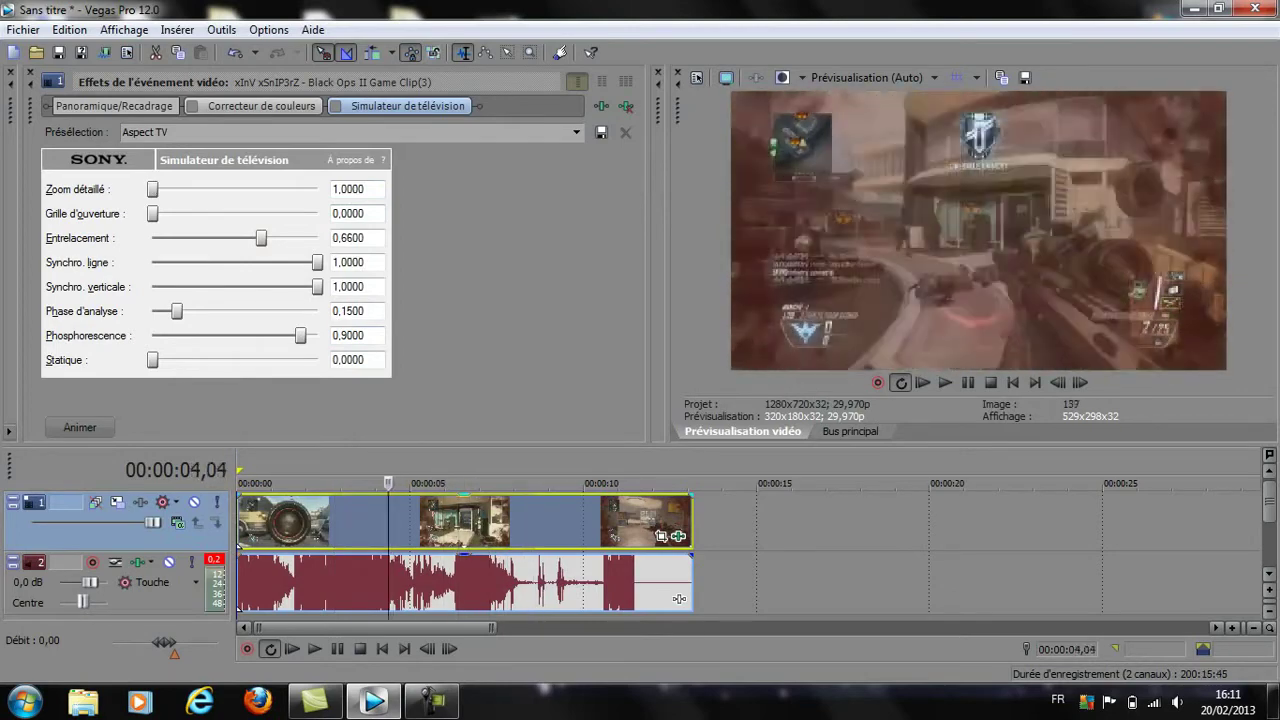
key("k")
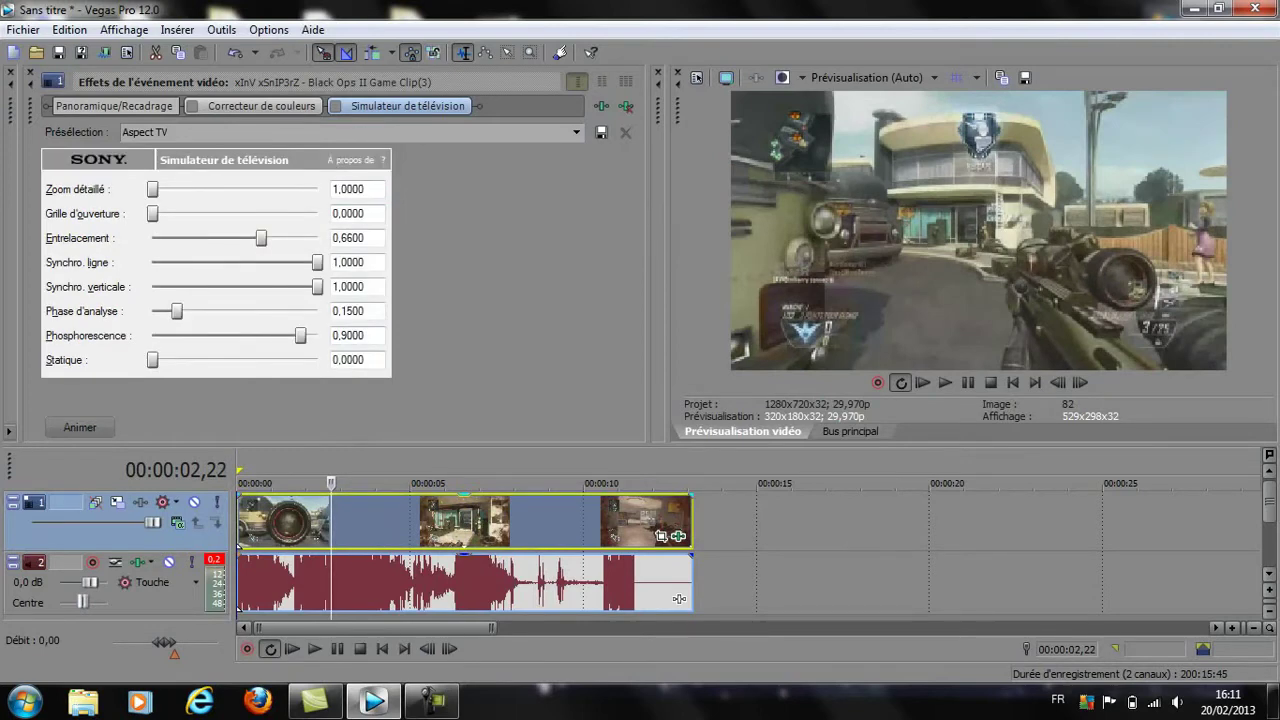
key("j")
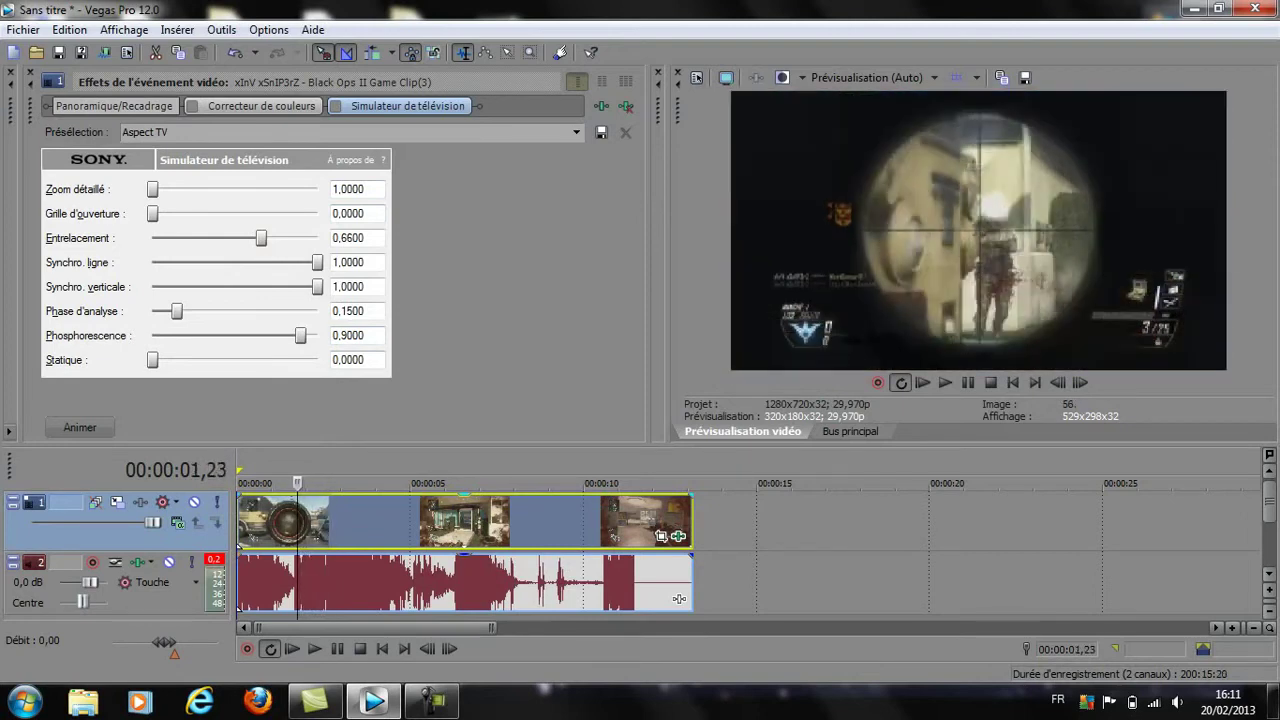
key("Left")
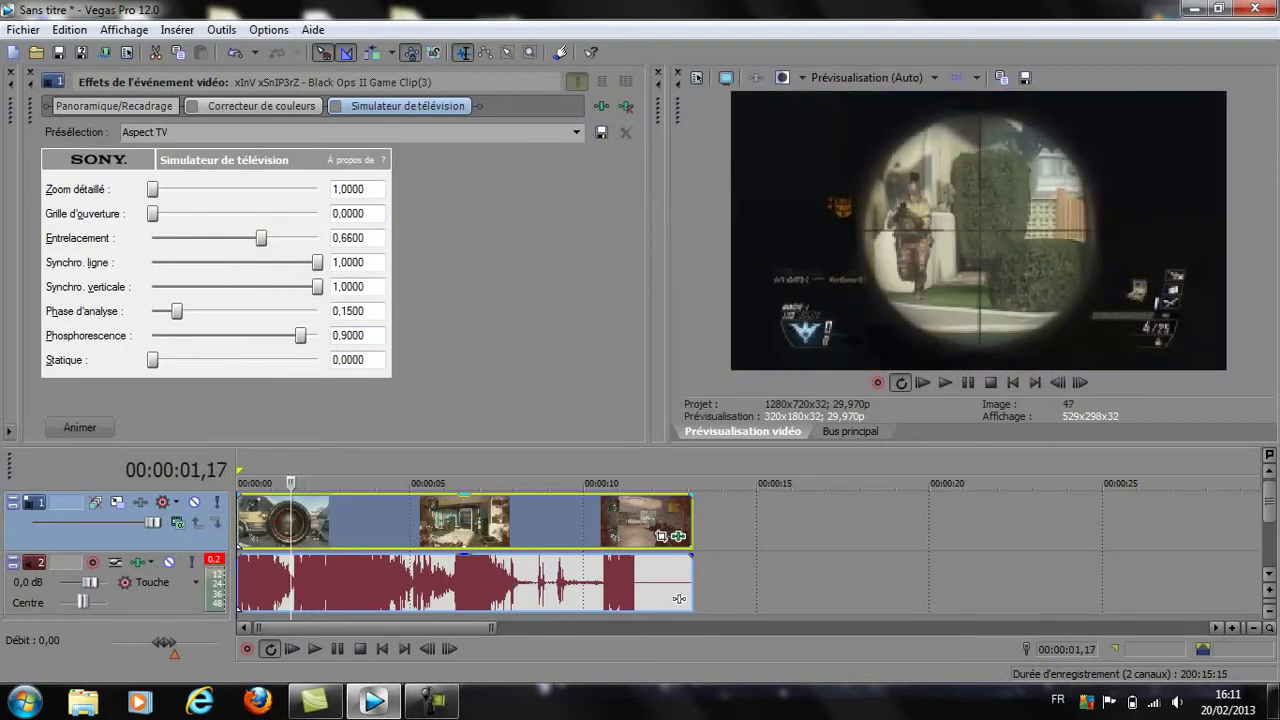
Find the frame just before the rifle scope comes up, at 00:00:01,06, and split the clip there
left_click(1080, 383)
left_click(1080, 383)
left_click(1080, 383)
left_click(1080, 383)
left_click(1080, 383)
left_click(1080, 383)
left_click(1057, 383)
left_click(1057, 383)
left_click(1057, 383)
left_click(1057, 383)
left_click(1057, 383)
left_click(1057, 383)
left_click(1057, 383)
left_click(1057, 383)
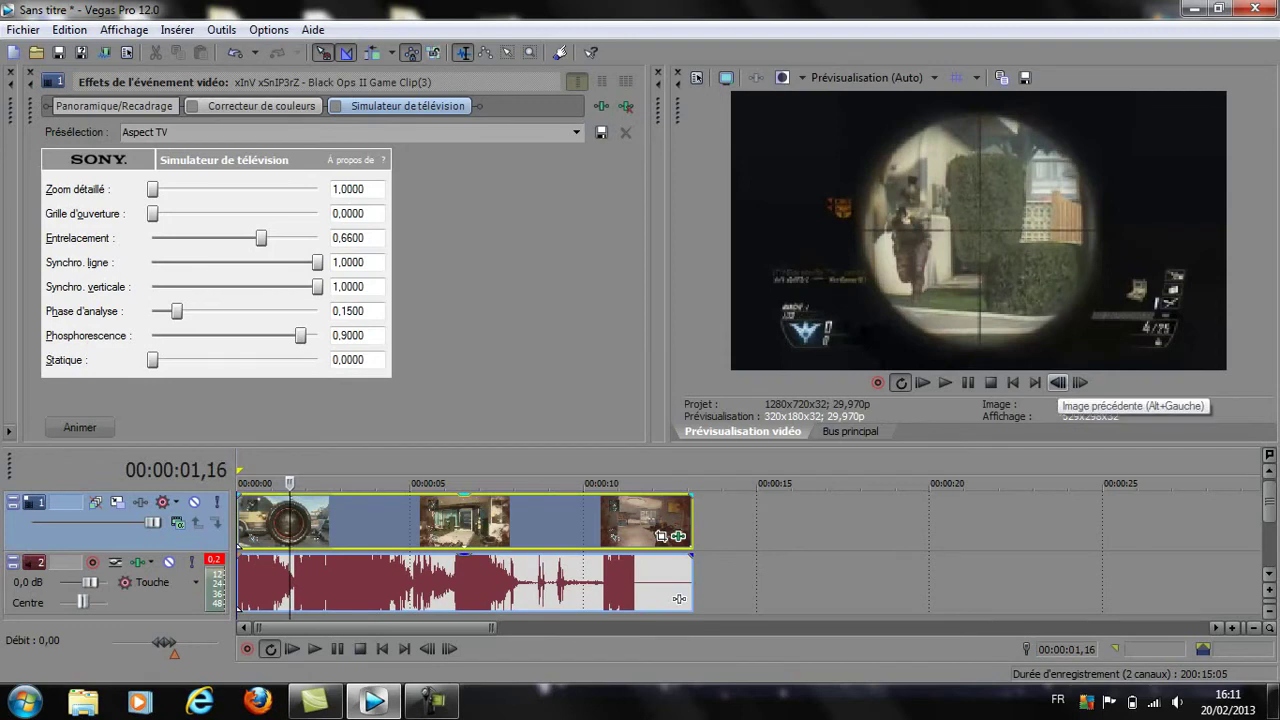
left_click(1057, 385)
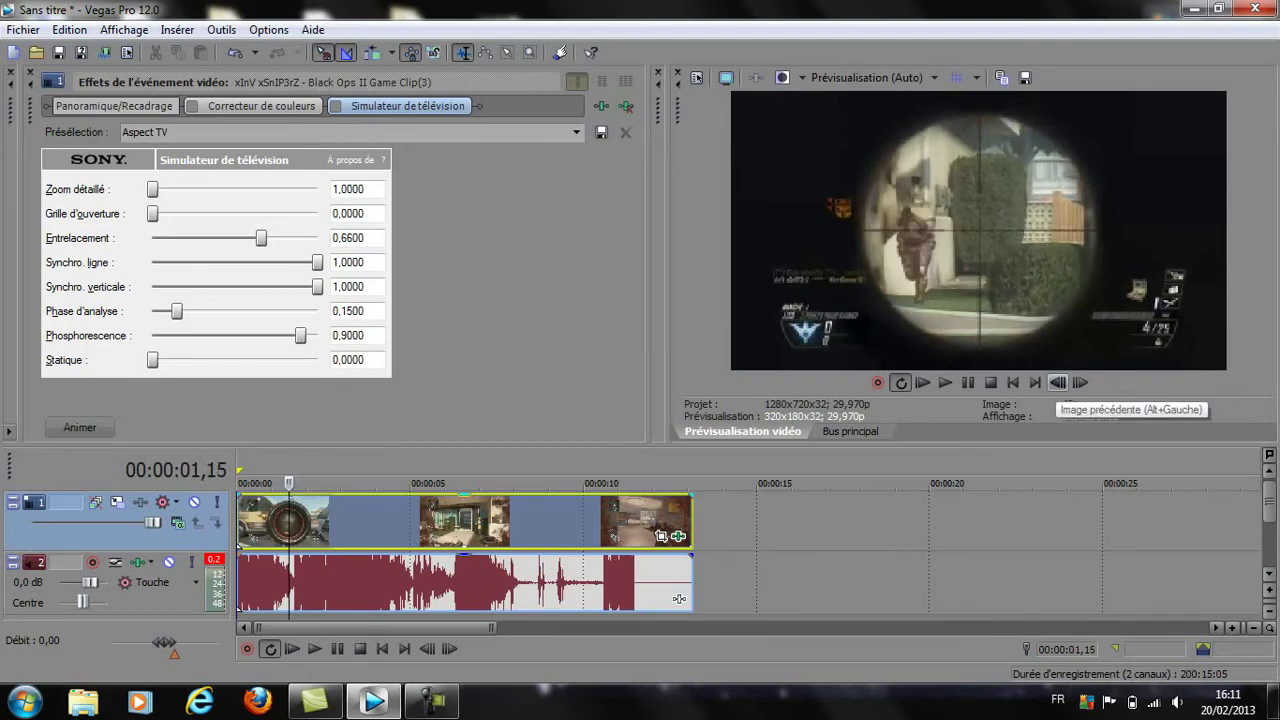
left_click(1057, 384)
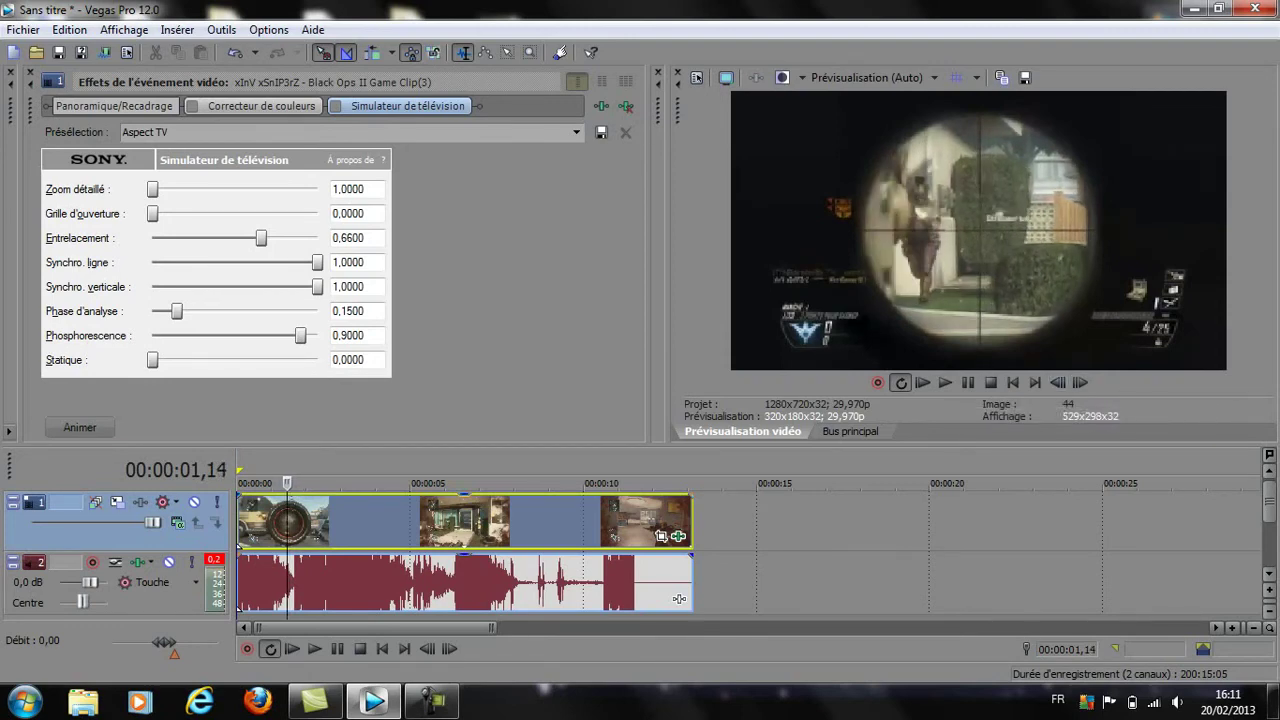
left_click(1057, 384)
left_click(1057, 384)
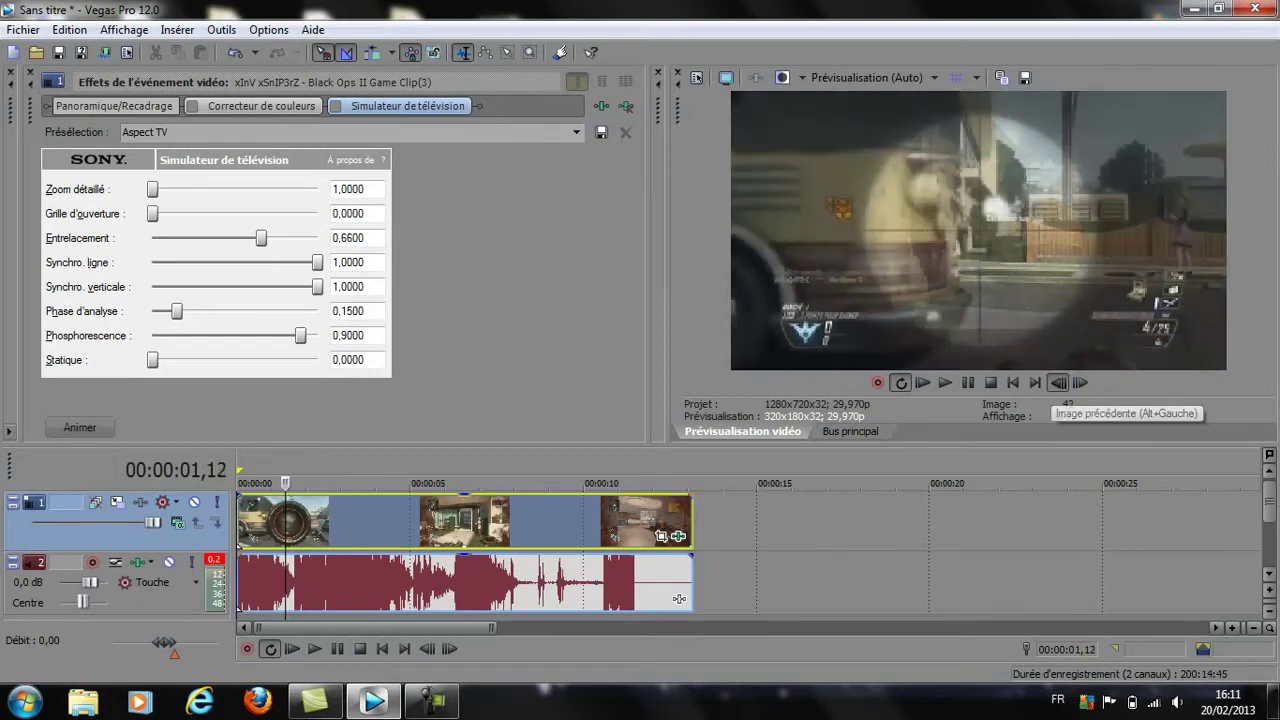
left_click(1057, 384)
left_click(1057, 384)
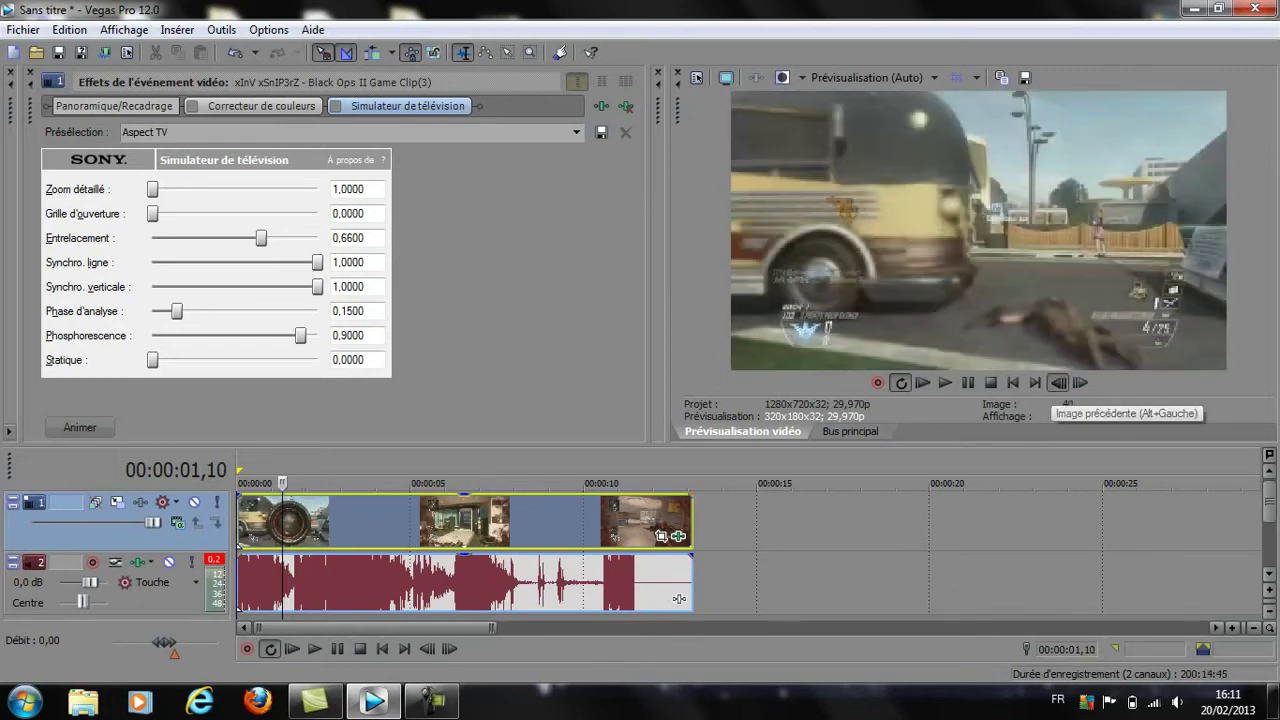
left_click(1057, 384)
left_click(1057, 384)
left_click(1057, 384)
left_click(1080, 382)
left_click(1080, 382)
left_click(1080, 382)
left_click(1057, 382)
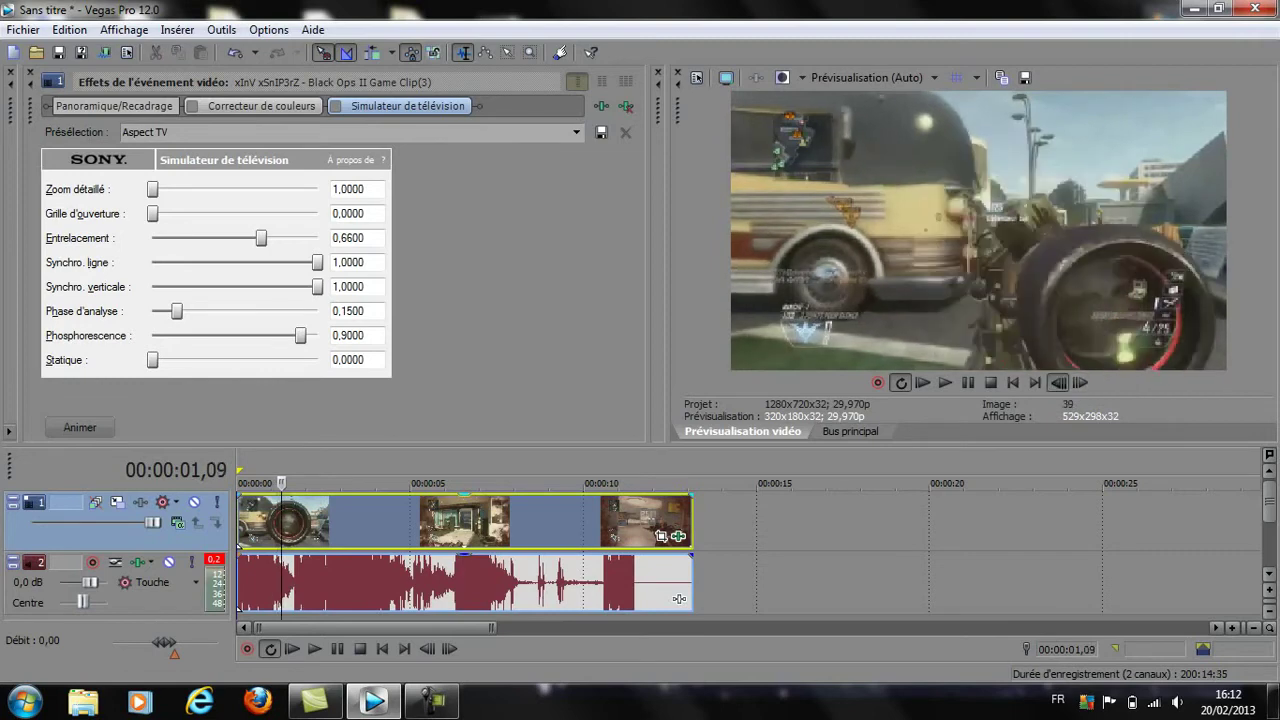
left_click(1057, 382)
left_click(1057, 382)
left_click(1057, 382)
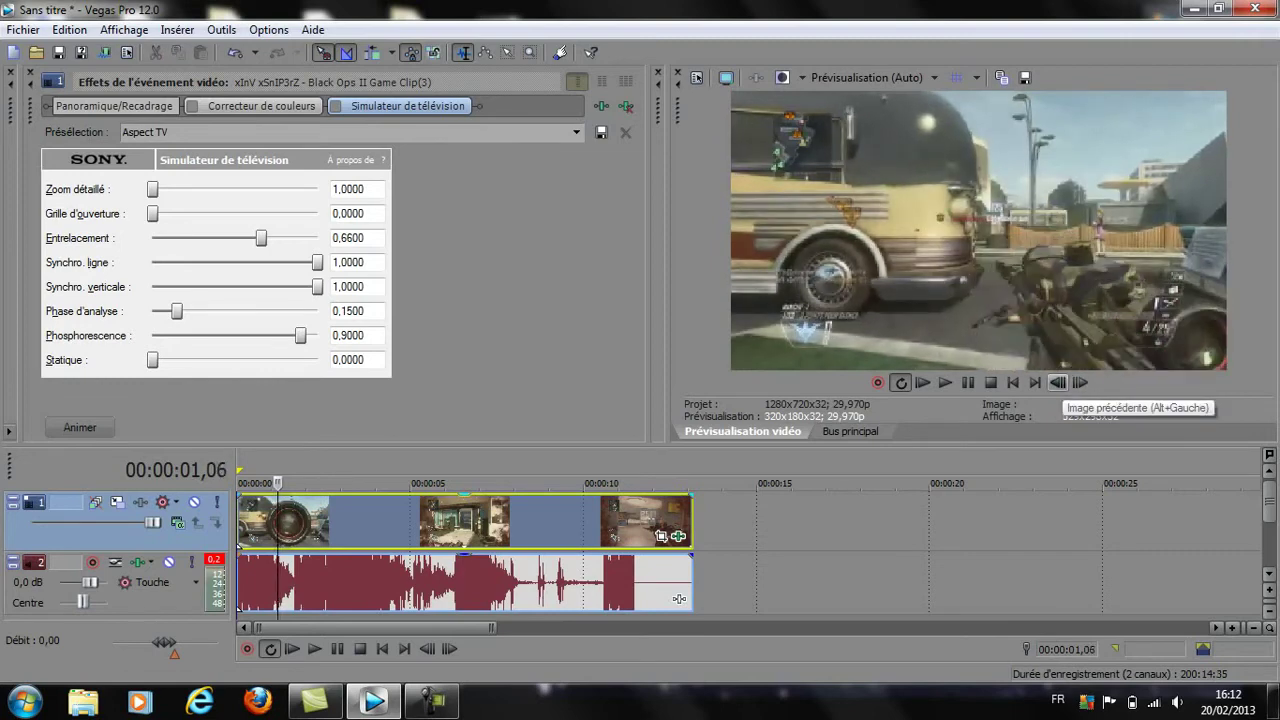
key("s")
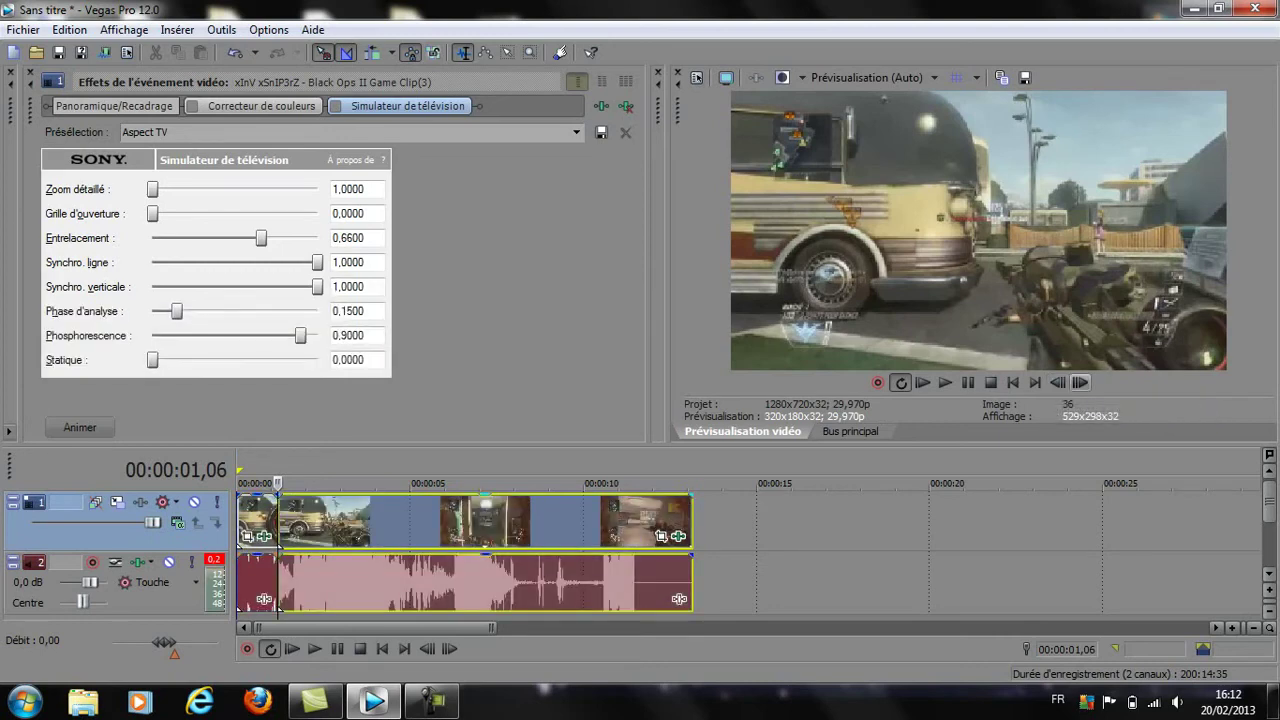
Split the clip again at 00:00:01,20 and move the remaining part away, to just past 10 seconds on the timeline
left_click(1080, 382)
left_click(1080, 382)
left_click(1080, 382)
left_click(1080, 382)
left_click(1080, 382)
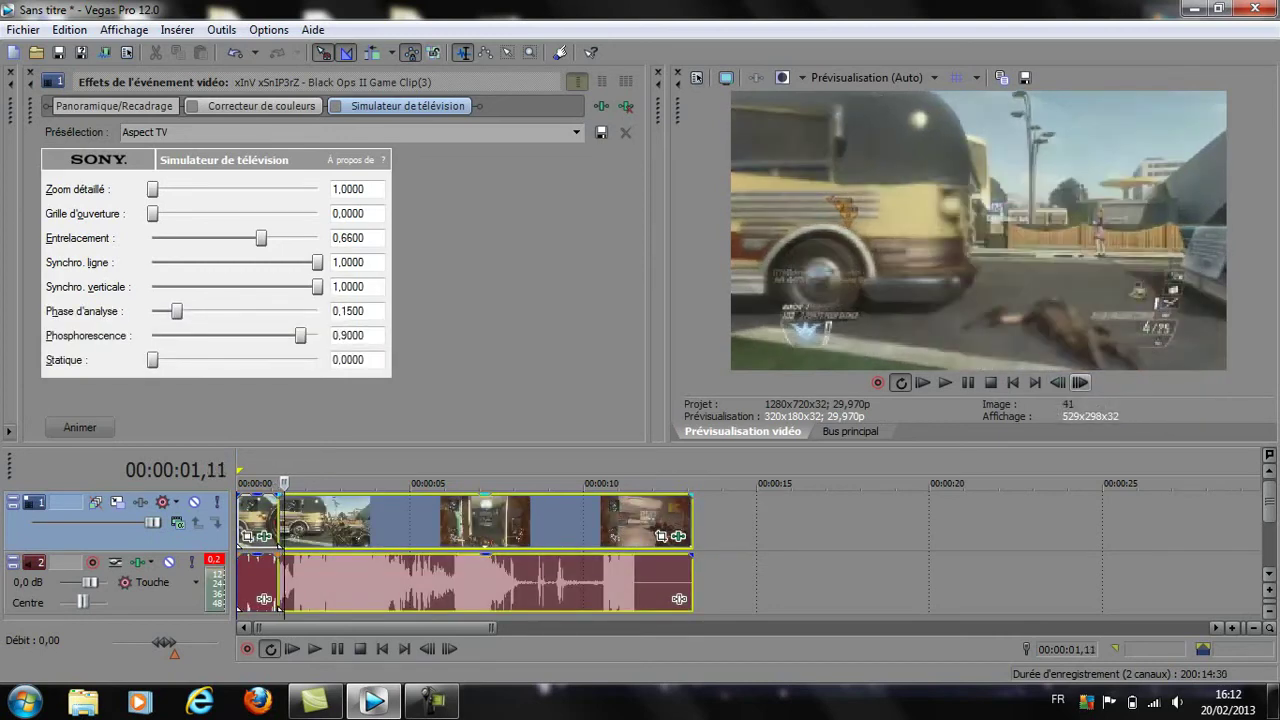
left_click(1080, 382)
left_click(1080, 382)
left_click(1080, 382)
left_click(1080, 382)
double_click(1080, 382)
left_click(1080, 382)
left_click(1080, 382)
left_click(1080, 382)
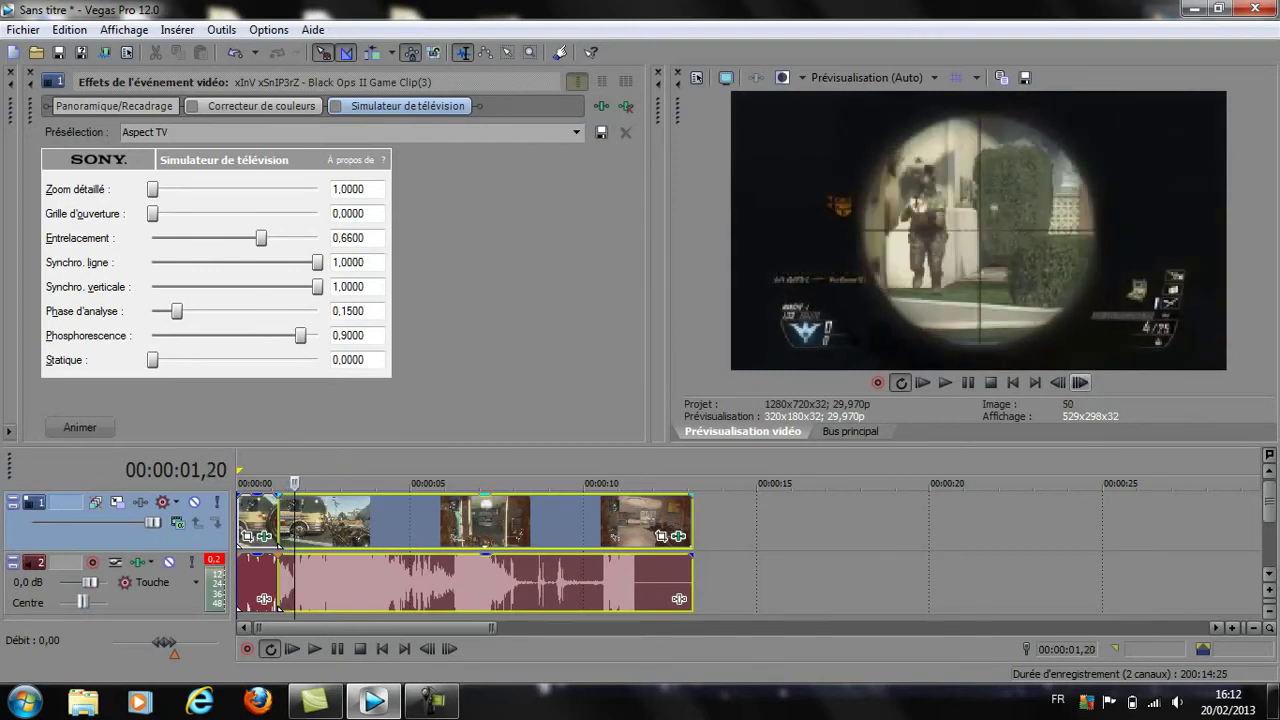
left_click_drag(450, 520, 758, 520)
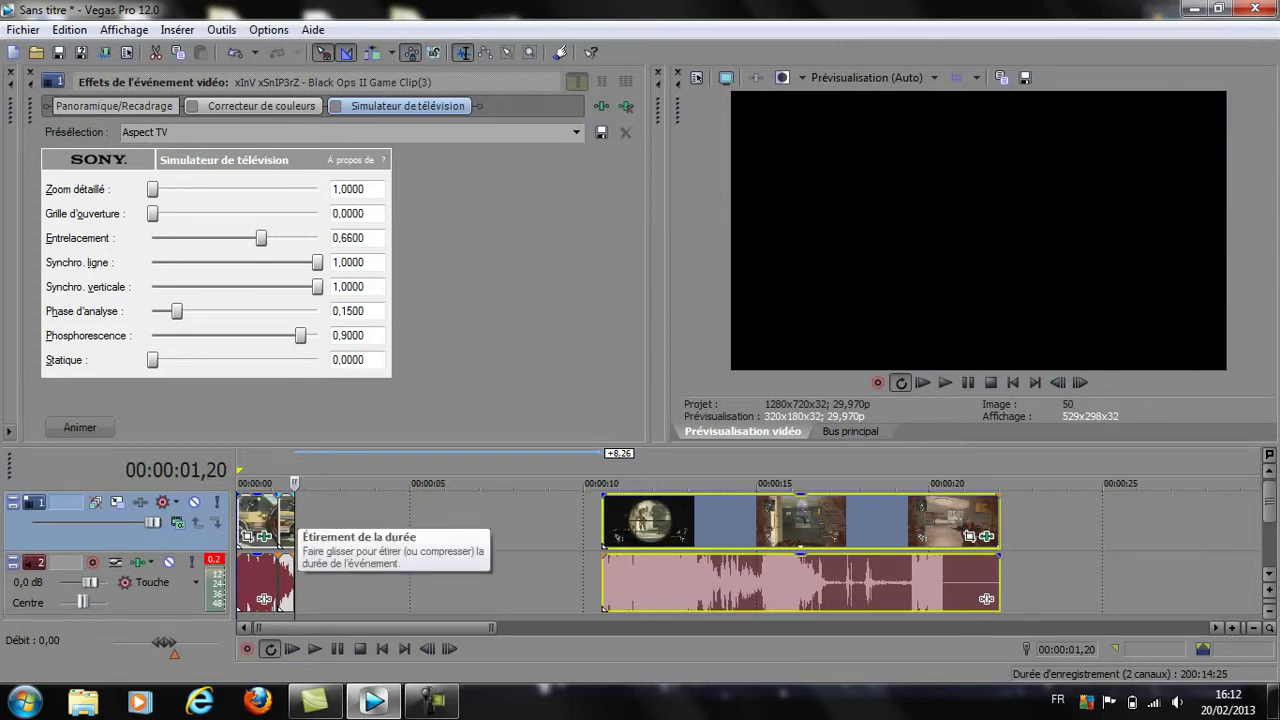
Time-stretch the short middle event by 1,12 to slow it down, and move the long event back against its end
left_click(293, 530)
left_click_drag(293, 530, 343, 530)
mouse_move(650, 520)
left_mouse_down()
mouse_move(391, 520)
mouse_move(638, 520)
left_mouse_up()
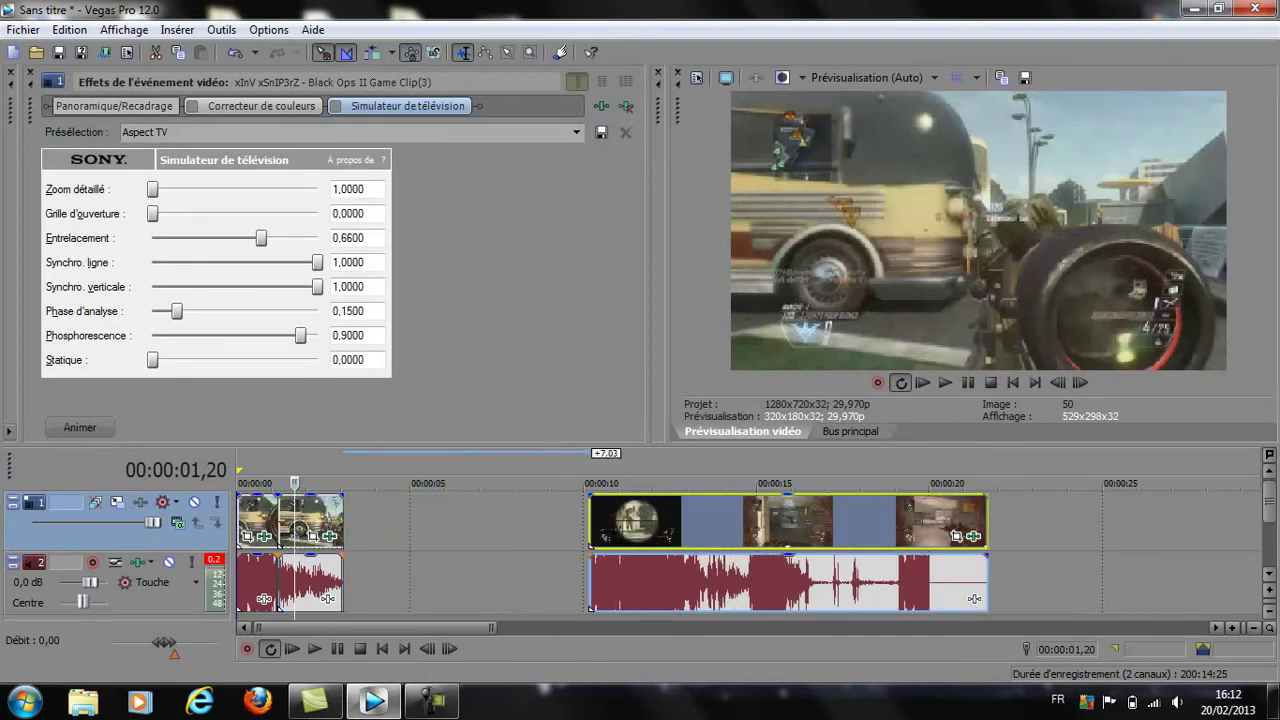
key("ctrl+z")
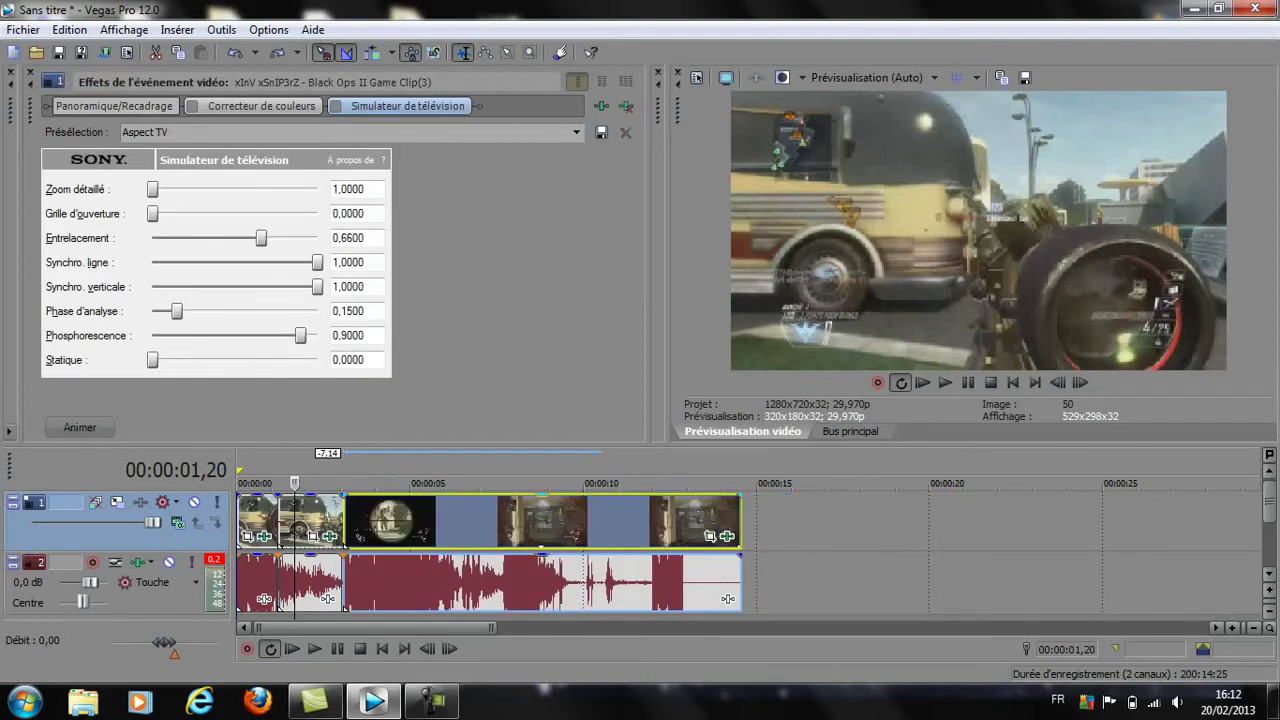
key("ctrl+z")
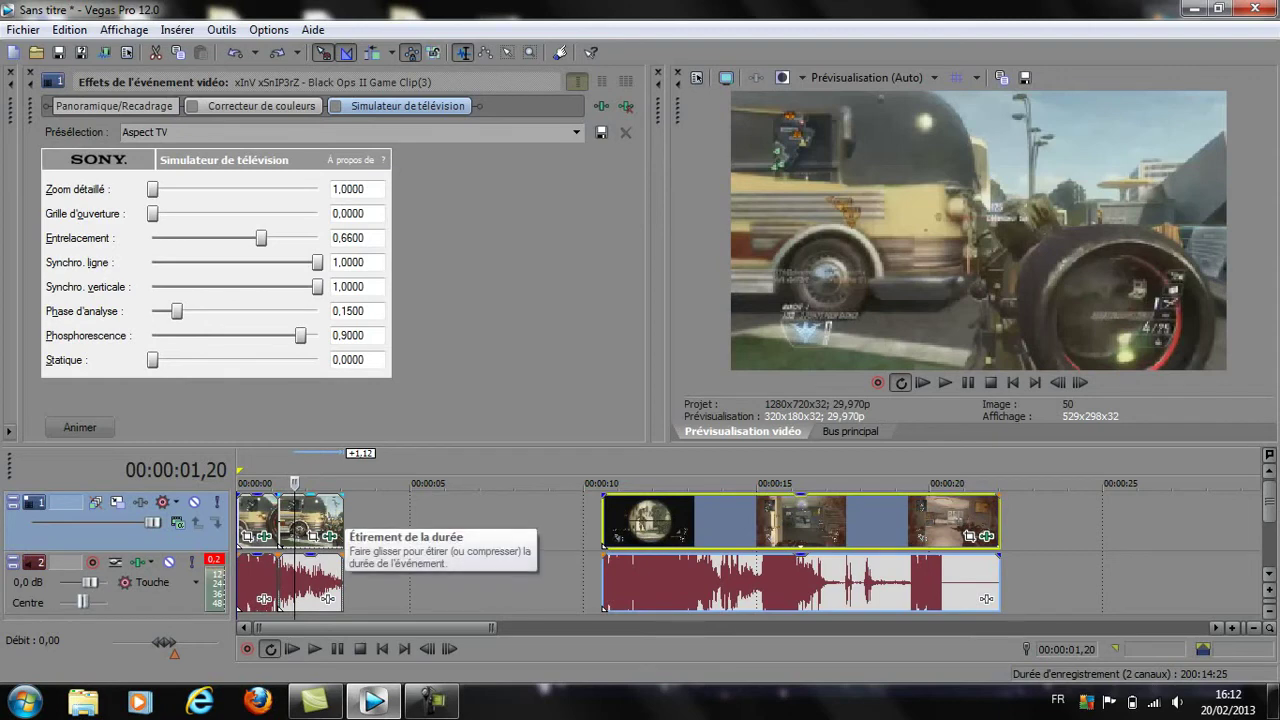
left_click(325, 520)
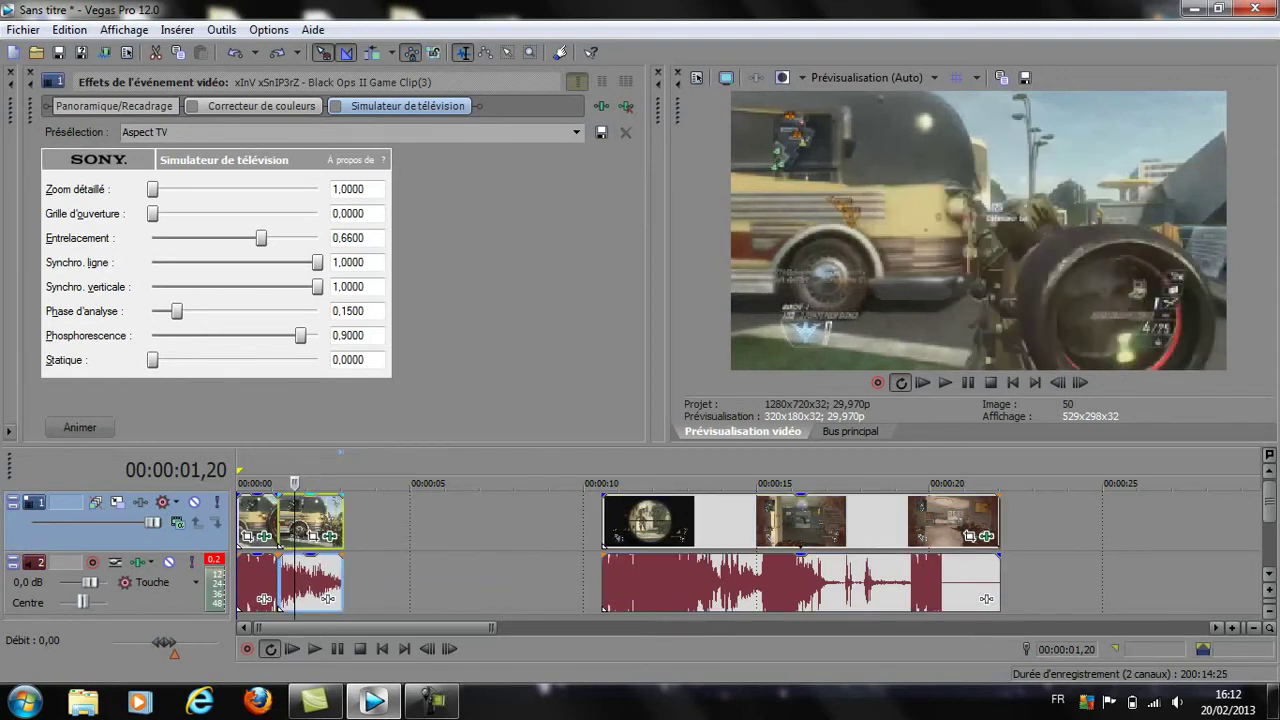
left_click_drag(800, 520, 542, 520)
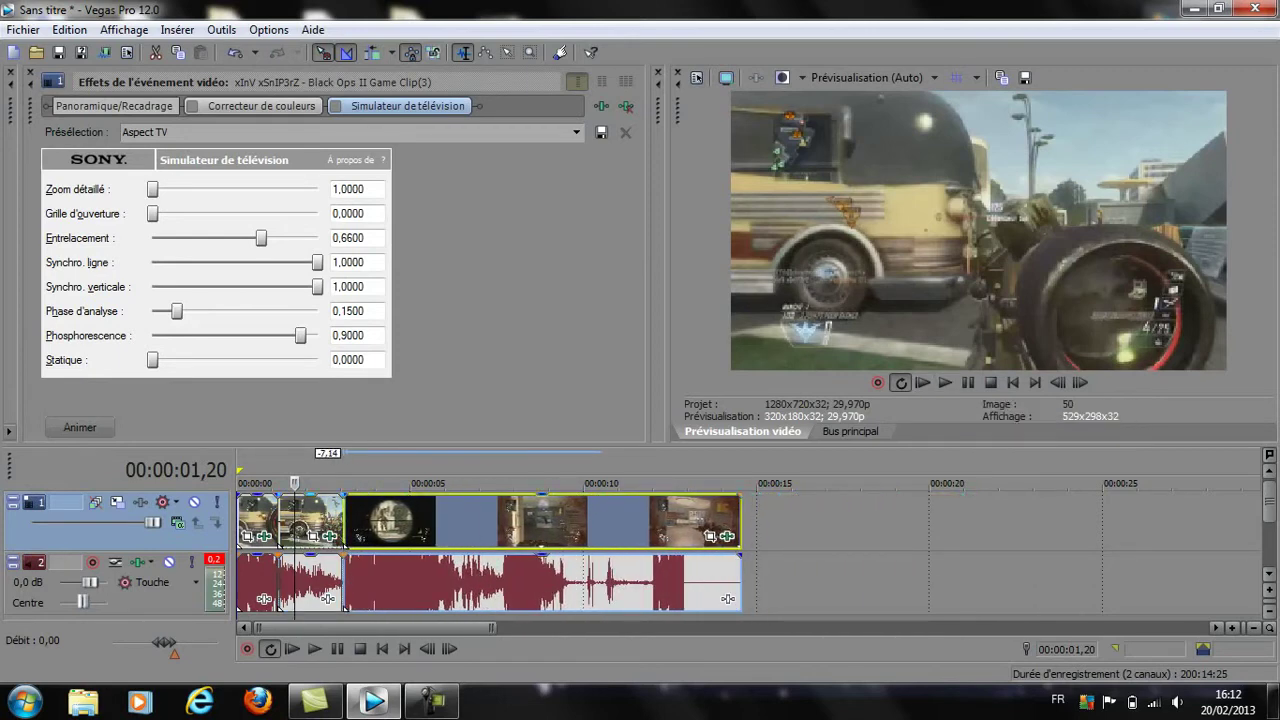
Play back the slowed section from 00:00:01,20 and set the gain of its audio event to -1,2 dB
key("space")
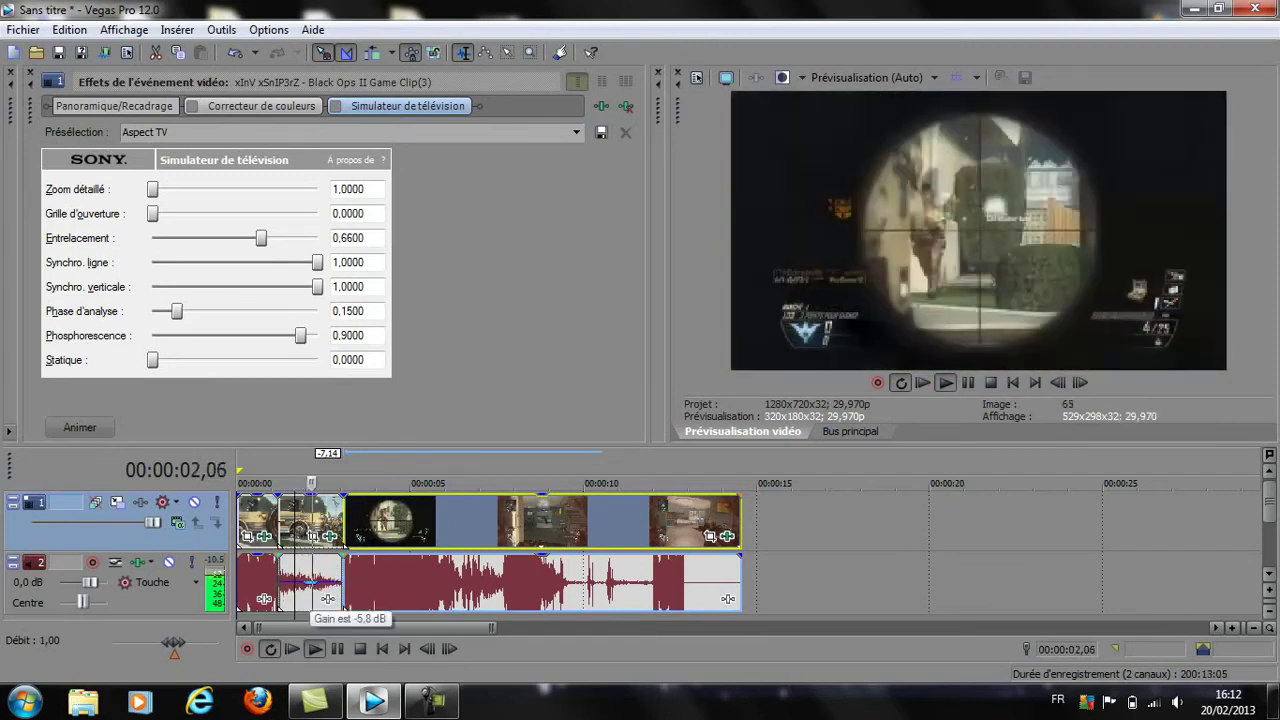
key("space")
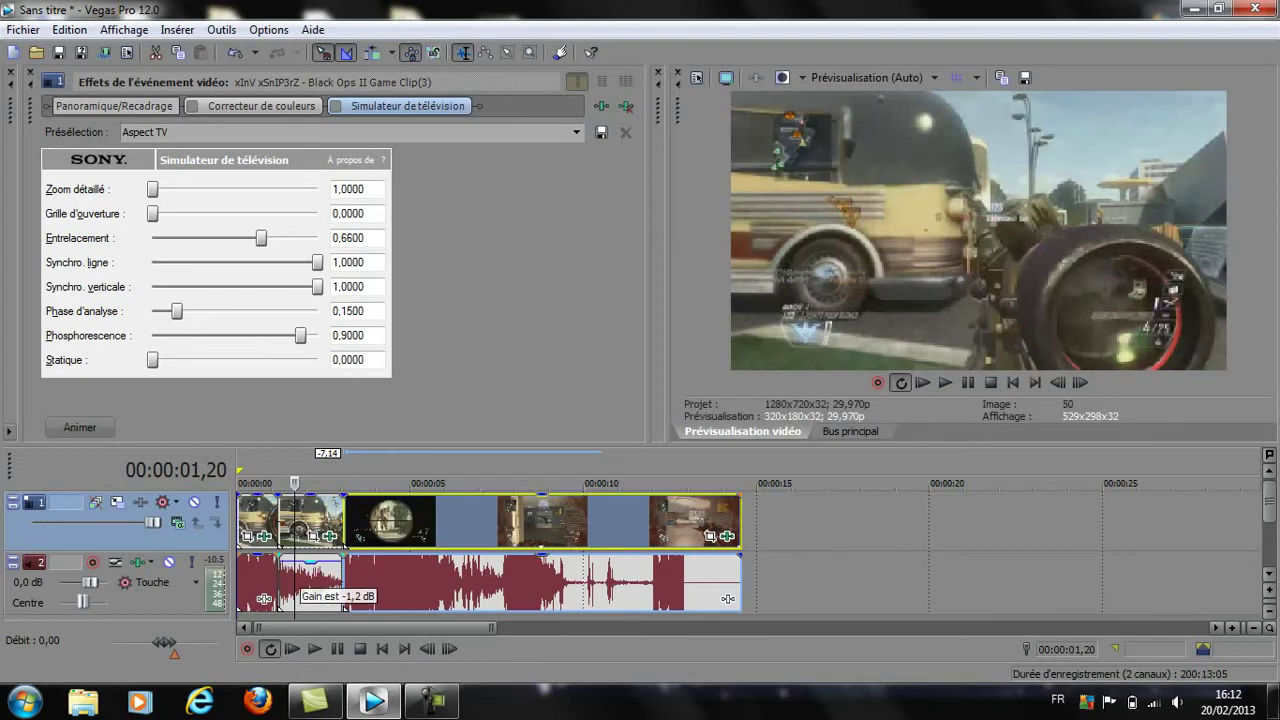
key("space")
key("space")
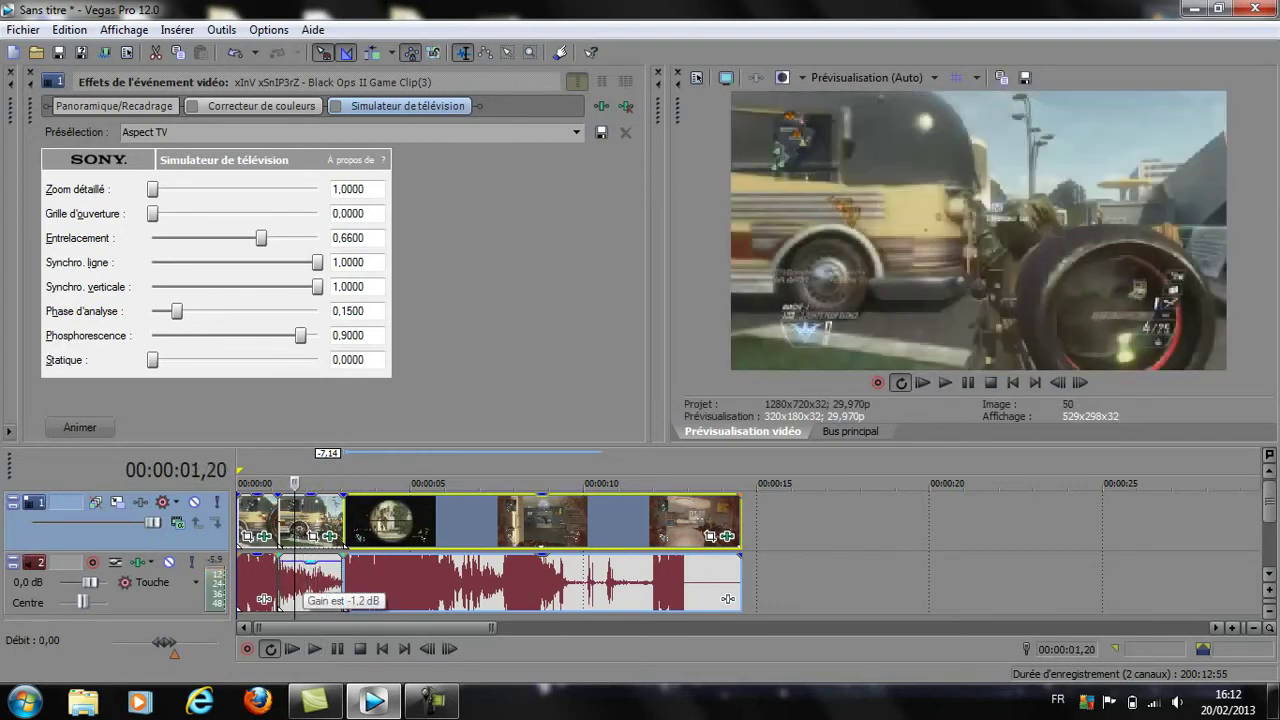
In the slowed audio event's properties, try the stretch method Aucun, return it to élastique, and lock the pitch change to the stretch
right_click(316, 580)
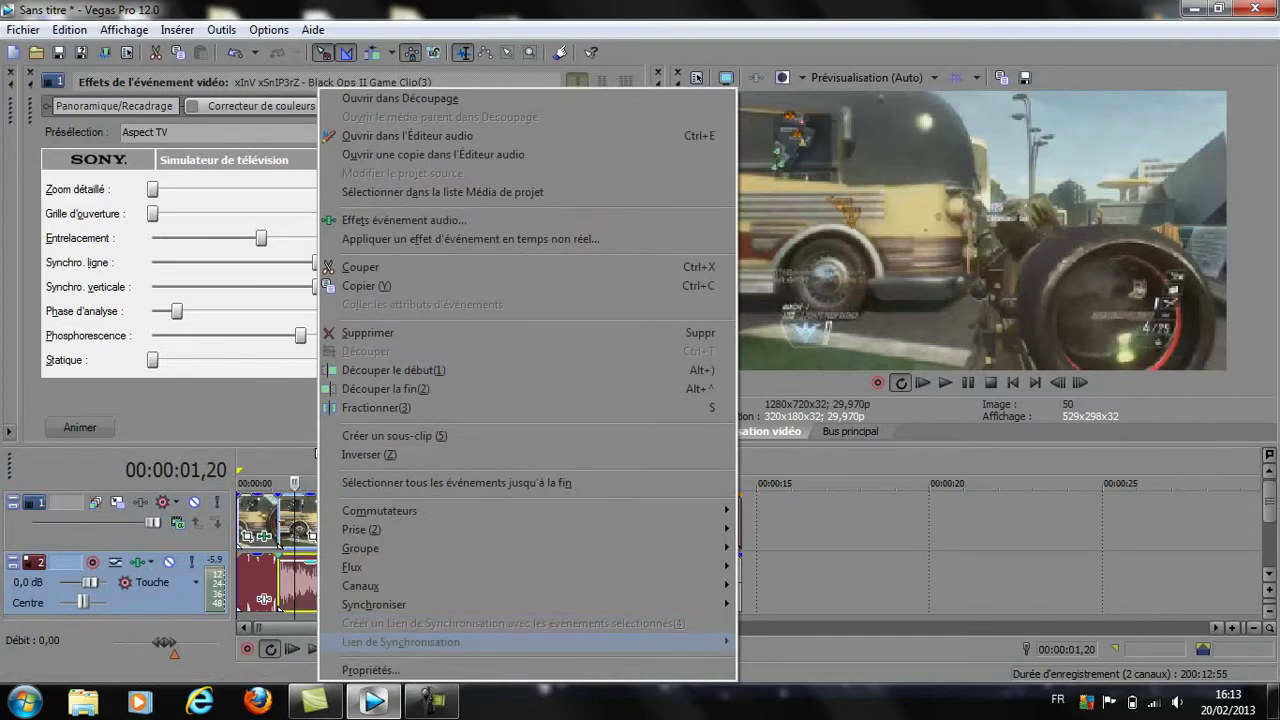
left_click(370, 670)
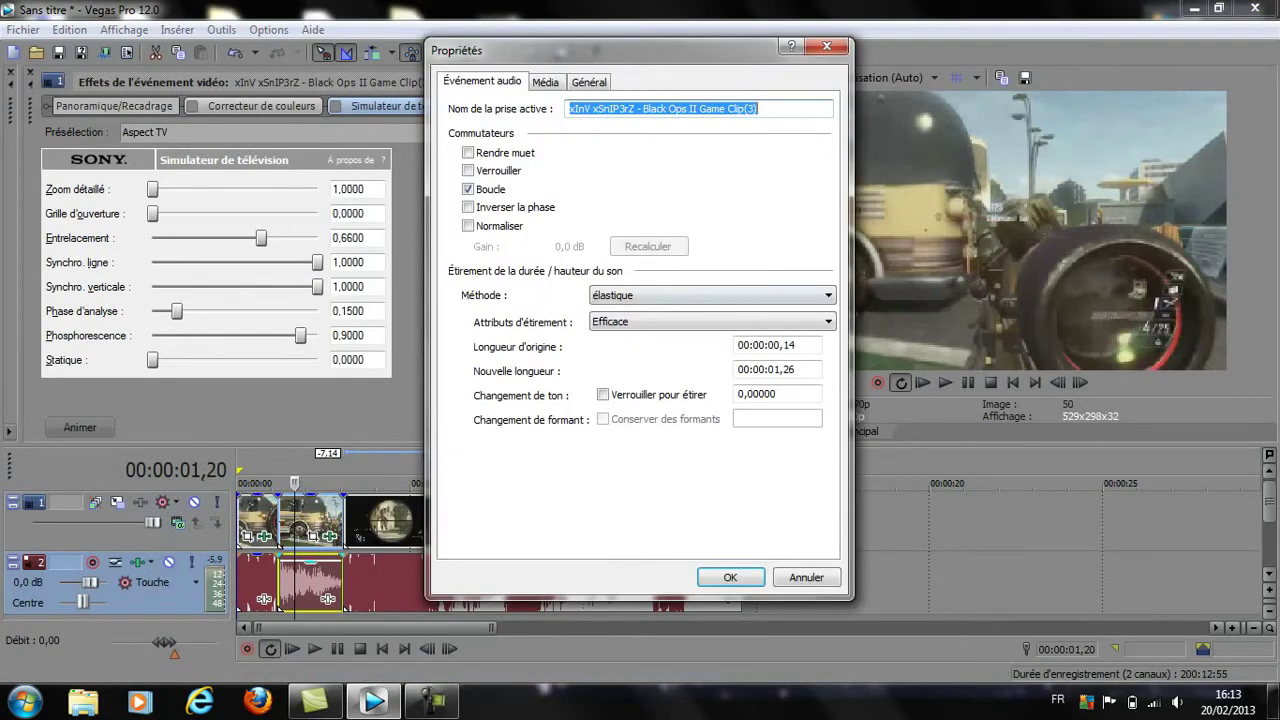
left_click(712, 295)
left_click(650, 308)
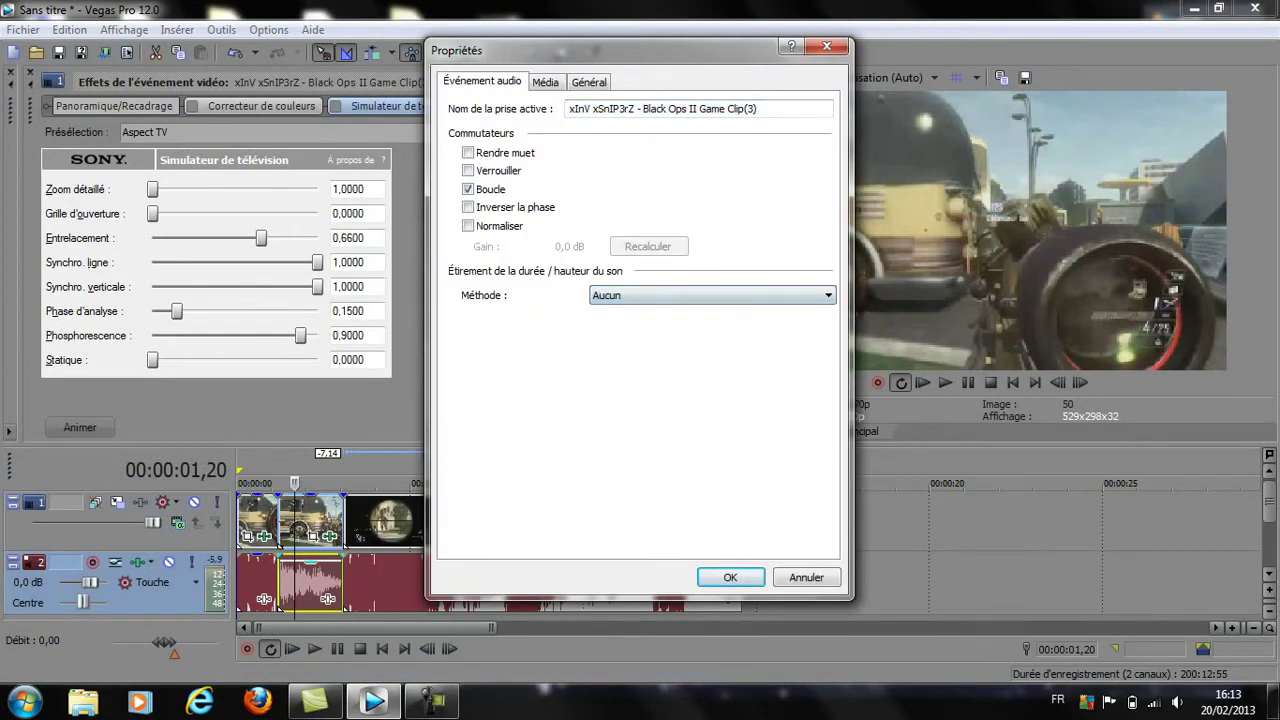
left_click(712, 295)
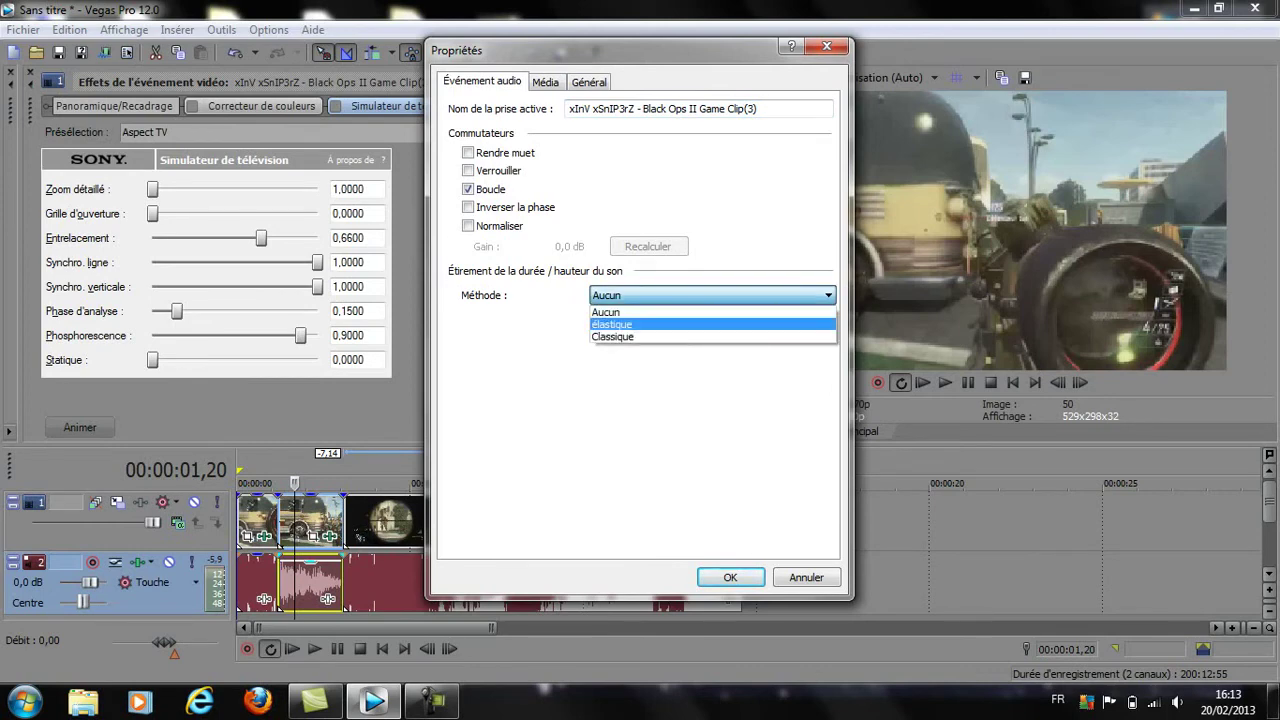
left_click(650, 314)
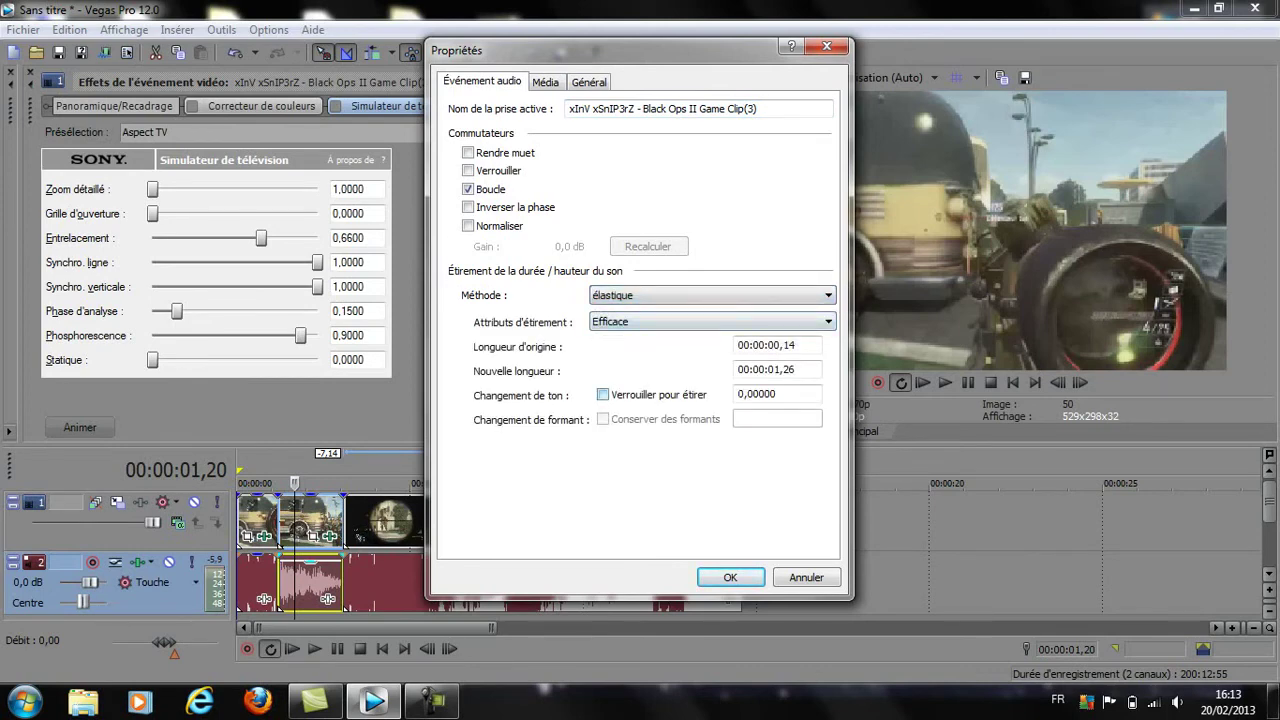
left_click(602, 394)
left_click(730, 577)
Play back the slowed section from 00:00:01,20 and again from 00:00:01,00 to check the slow-motion picture and sound
key("space")
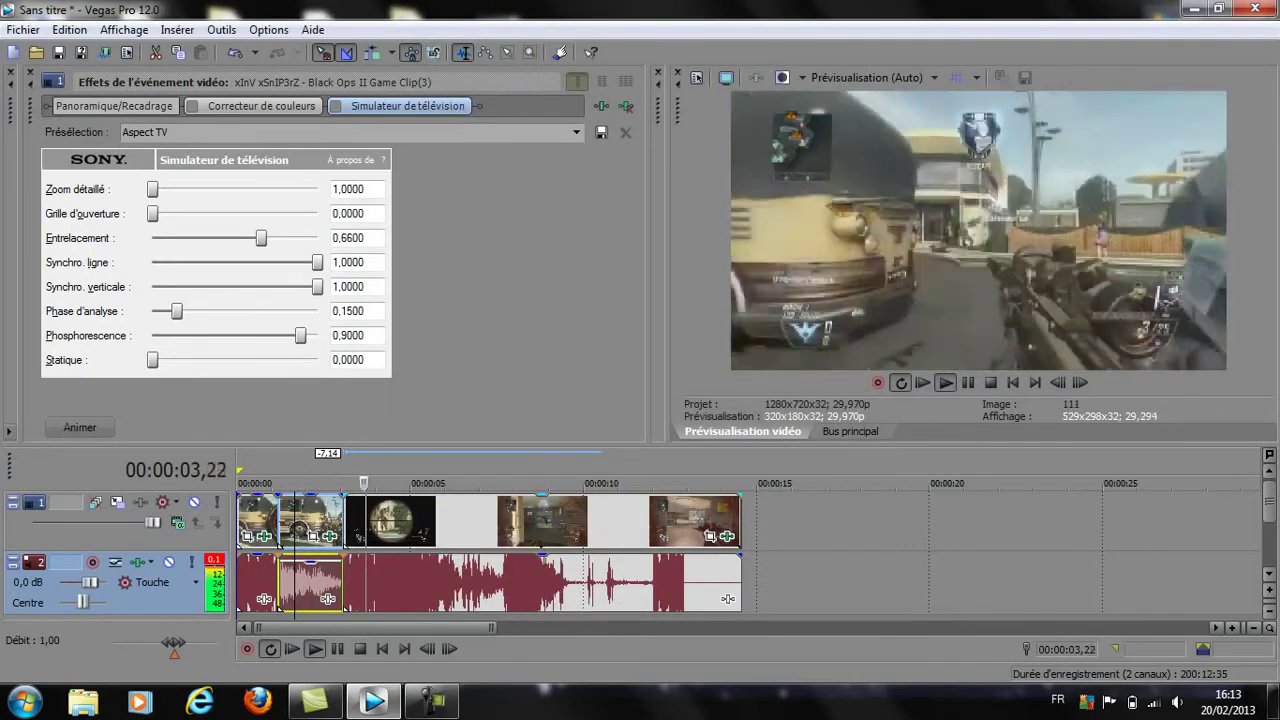
key("space")
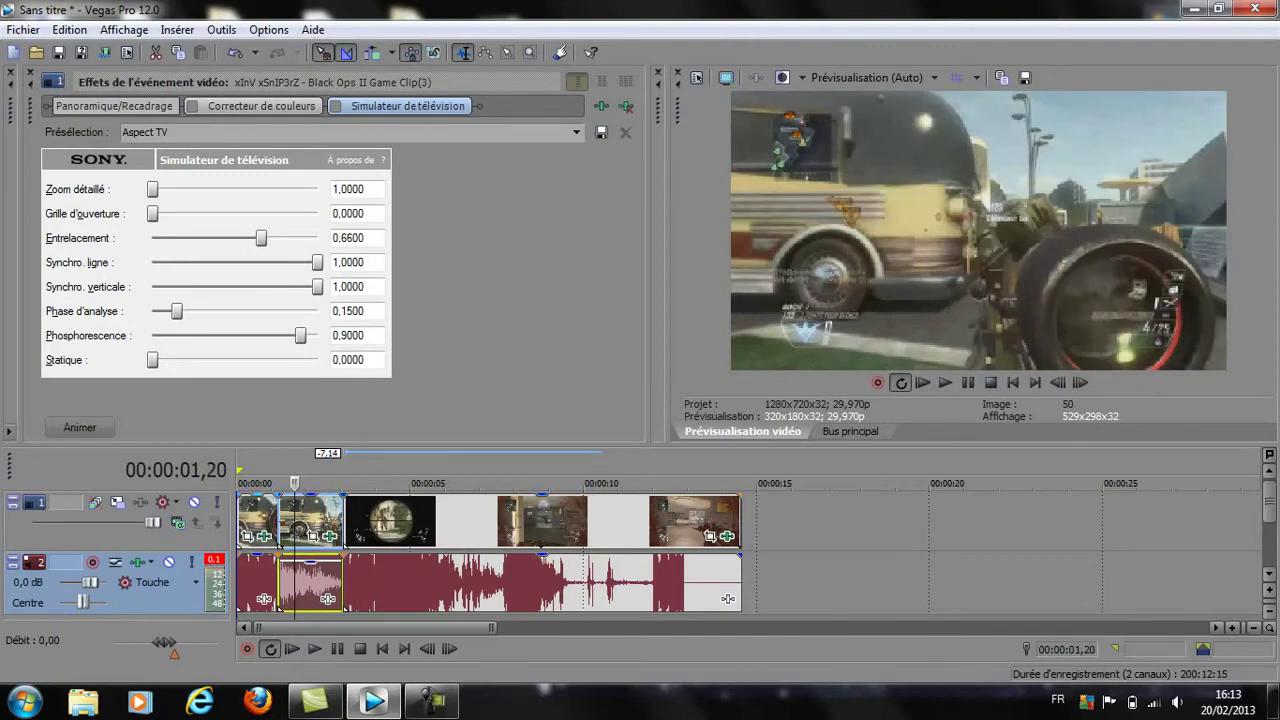
key("space")
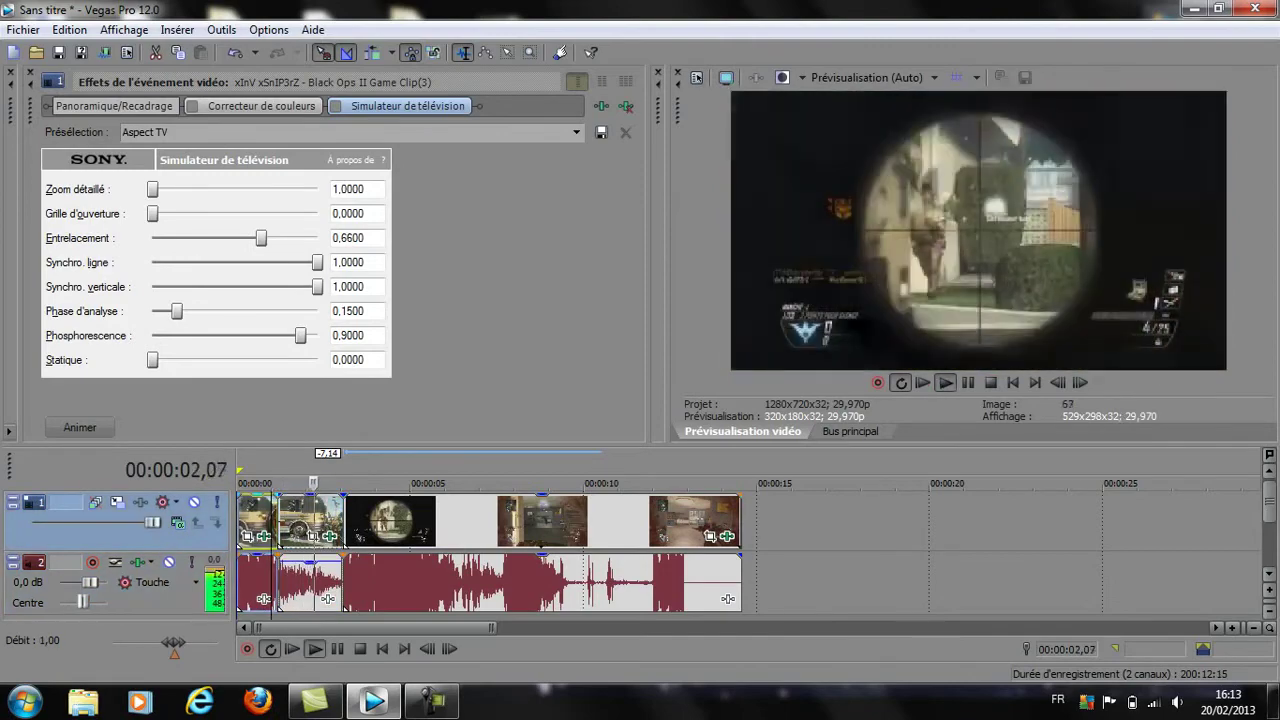
key("space")
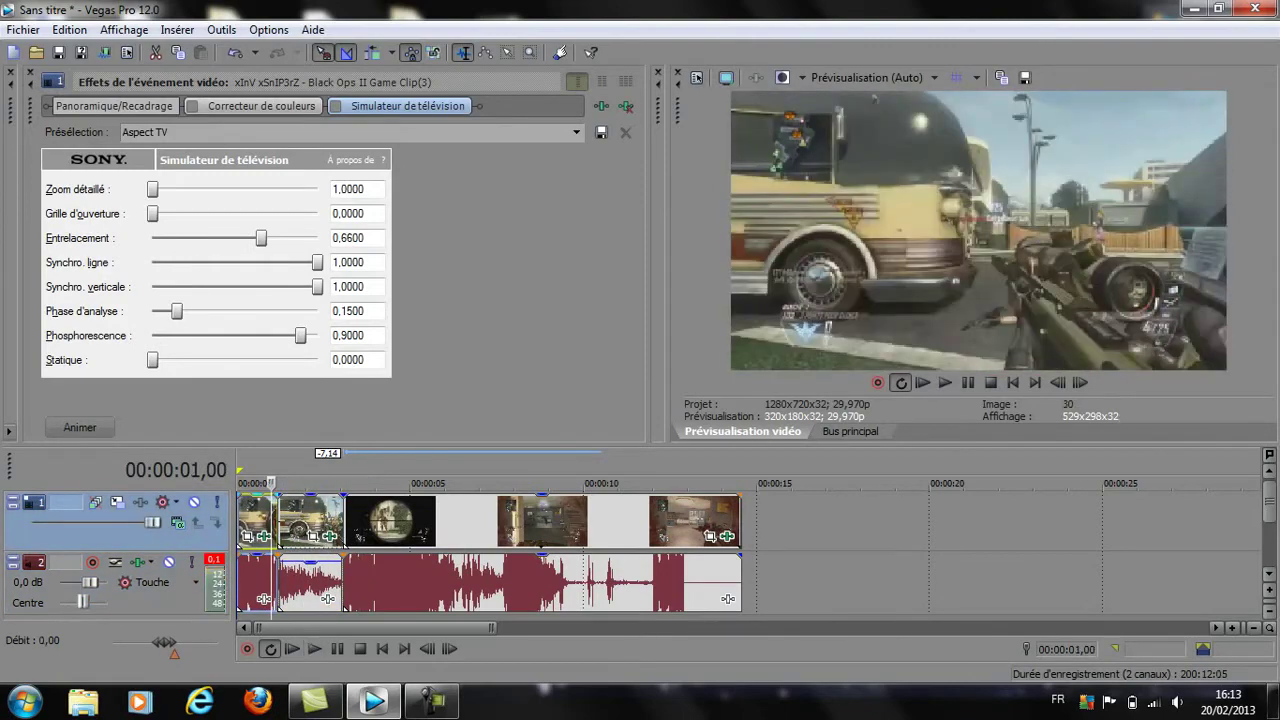
Play the long event up to the next kill, go back to 00:00:08,04, and split the event there
left_click(384, 520)
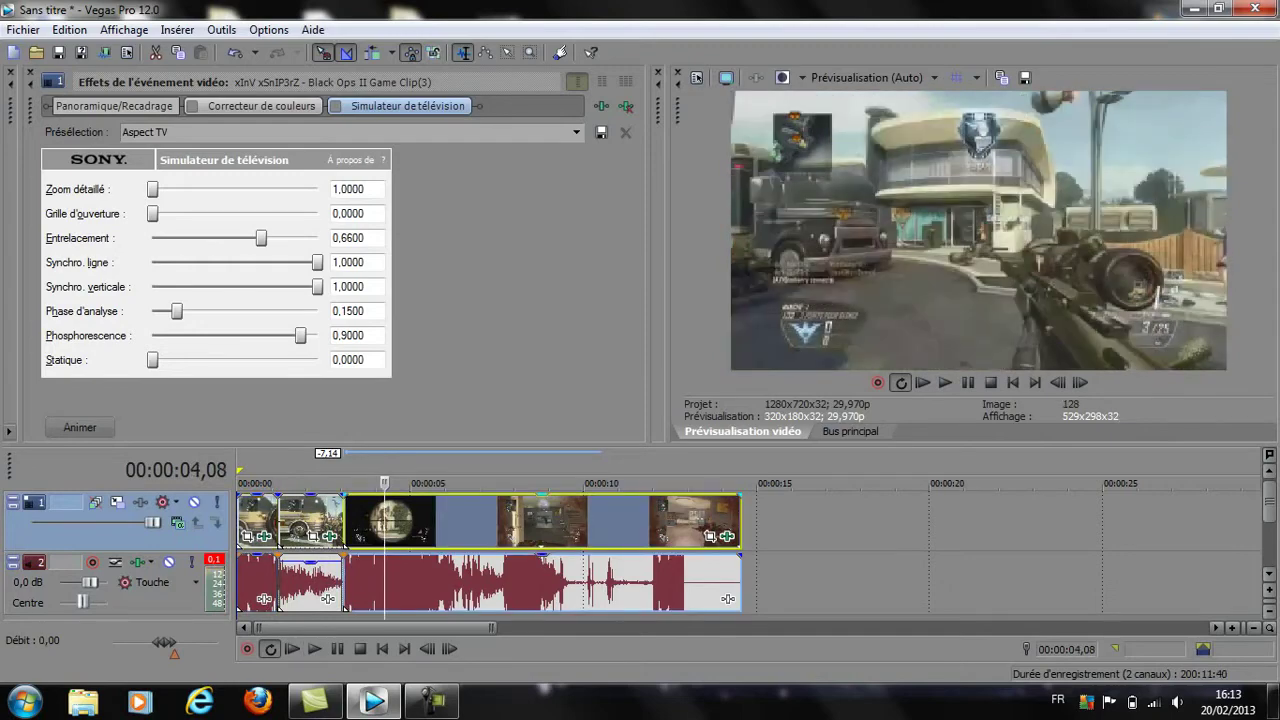
key("space")
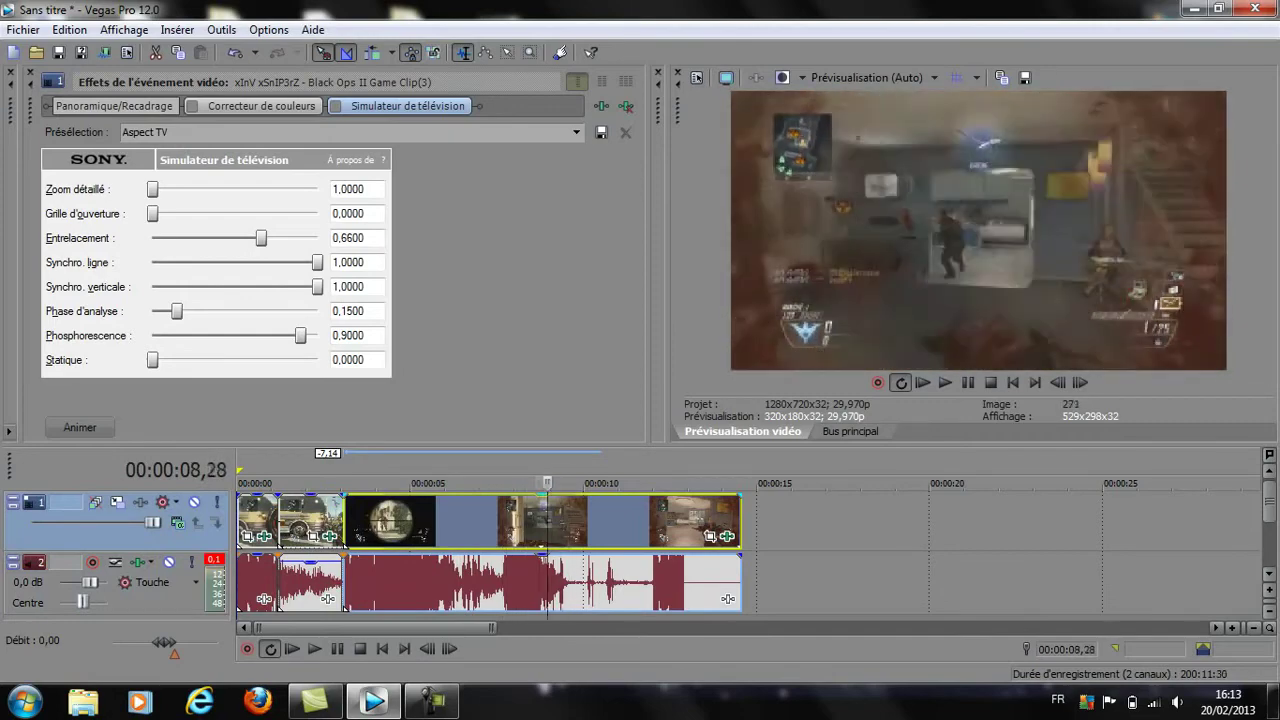
key("Left")
key("Left")
key("Left")
key("Left")
key("Left")
key("Left")
key("Left")
key("Left")
key("Left")
key("Left")
key("Left")
key("Left")
key("Left")
key("Left")
key("Left")
key("Left")
key("Left")
key("Left")
key("Left")
key("Left")
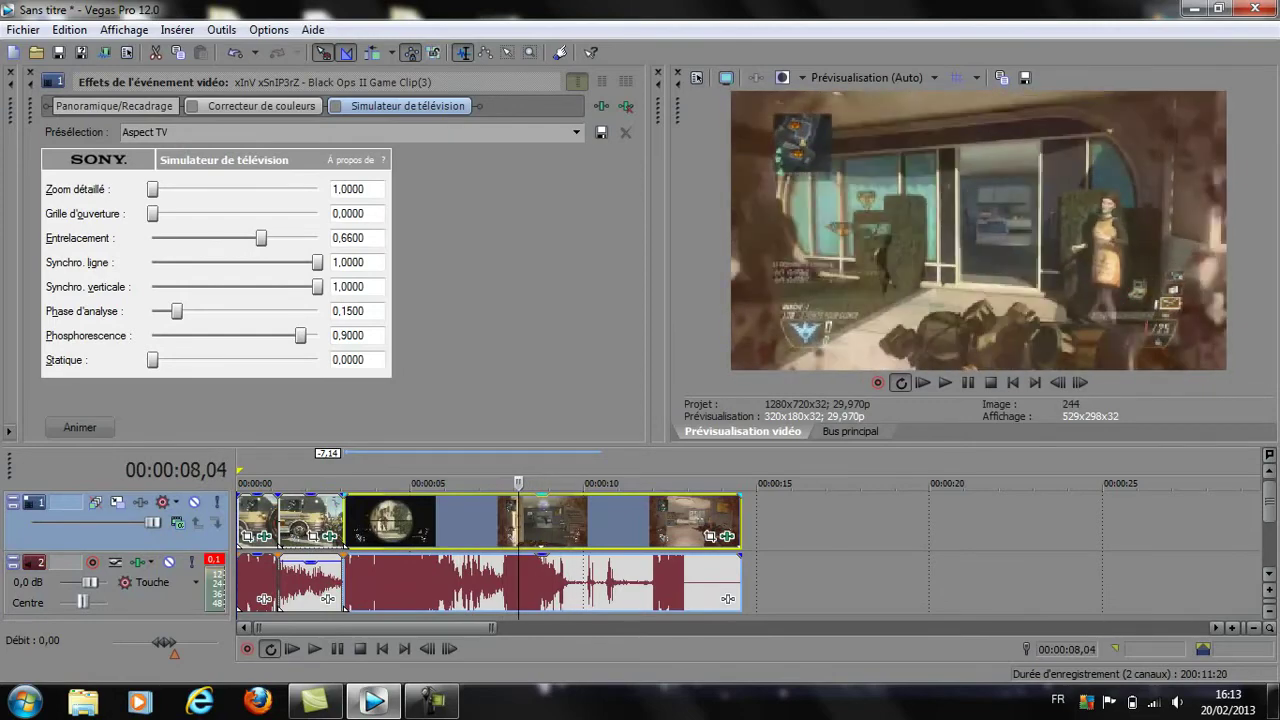
key("s")
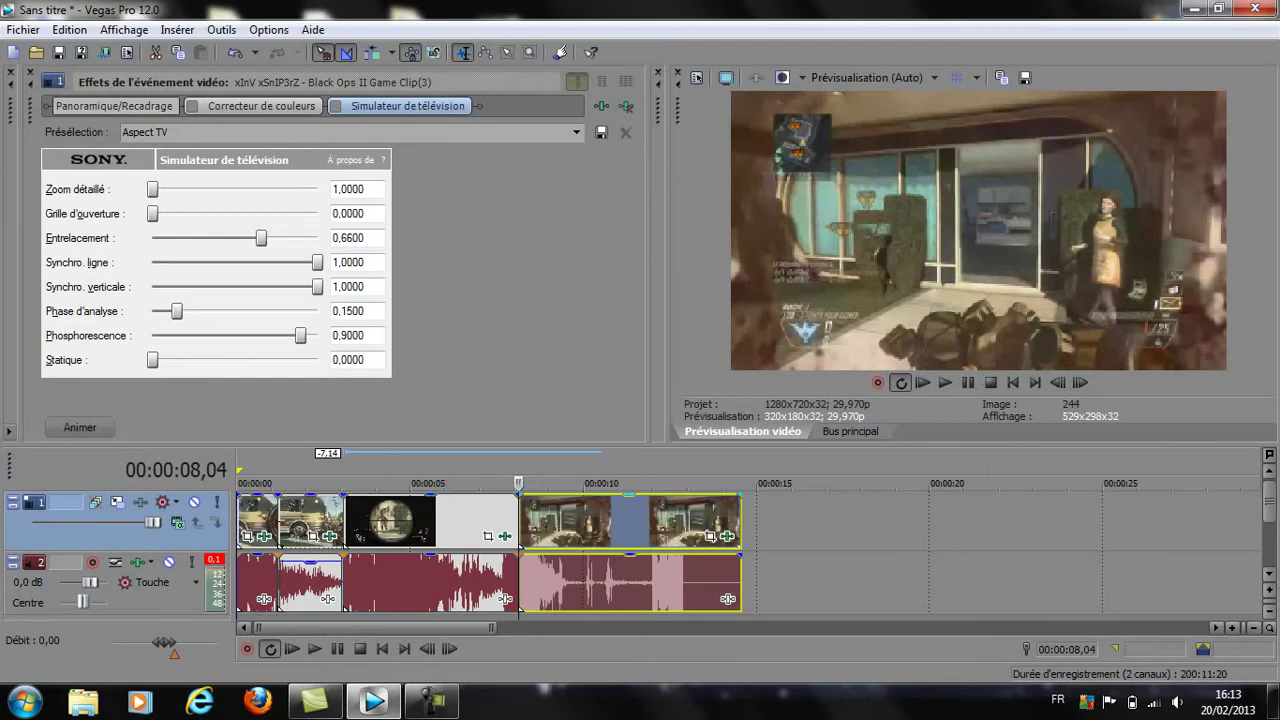
Play the last event from about 00:00:09,00 up to the kill and split it at 00:00:09,11
key("Right")
key("Right")
key("Right")
key("Right")
left_click(548, 522)
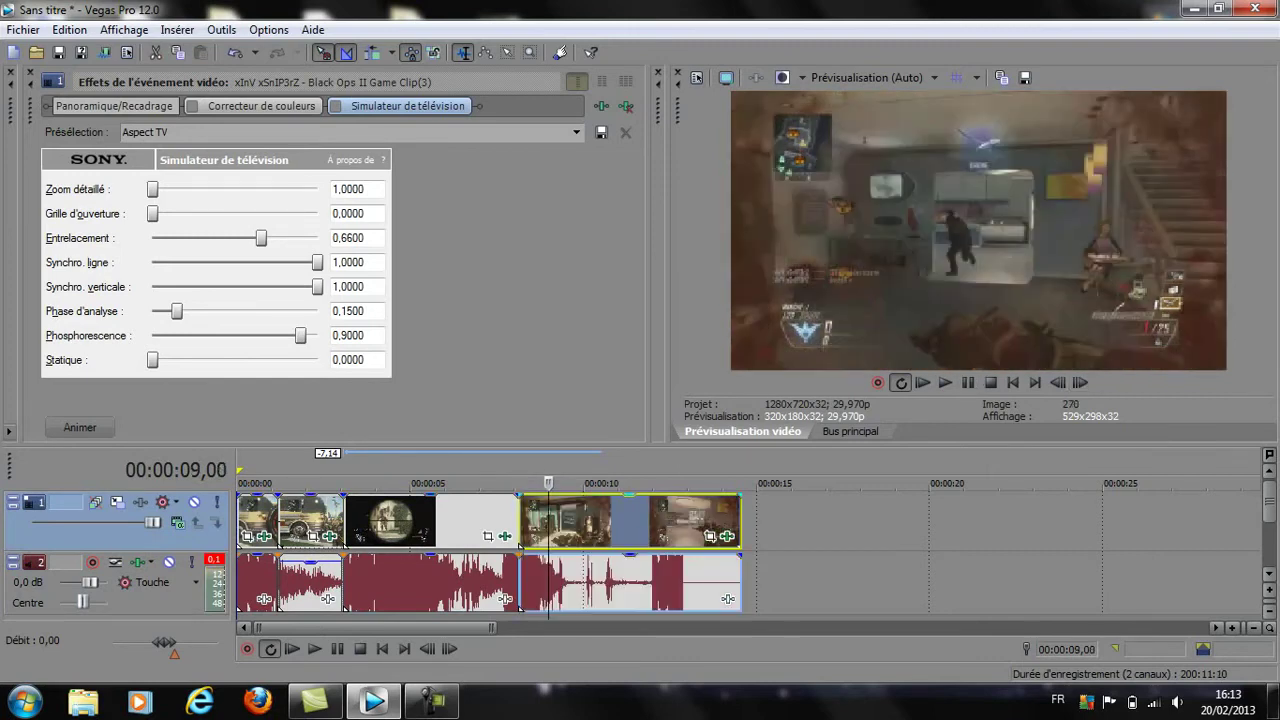
key("space")
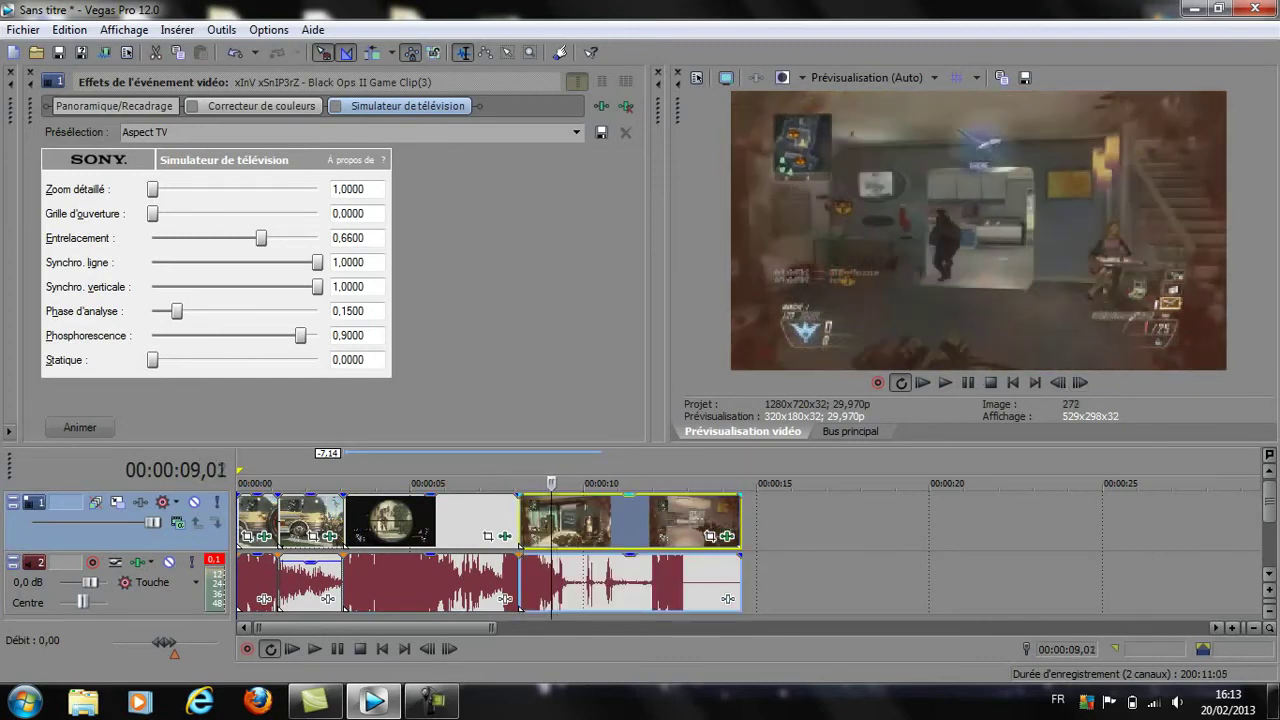
key("space")
key("space")
key("Return")
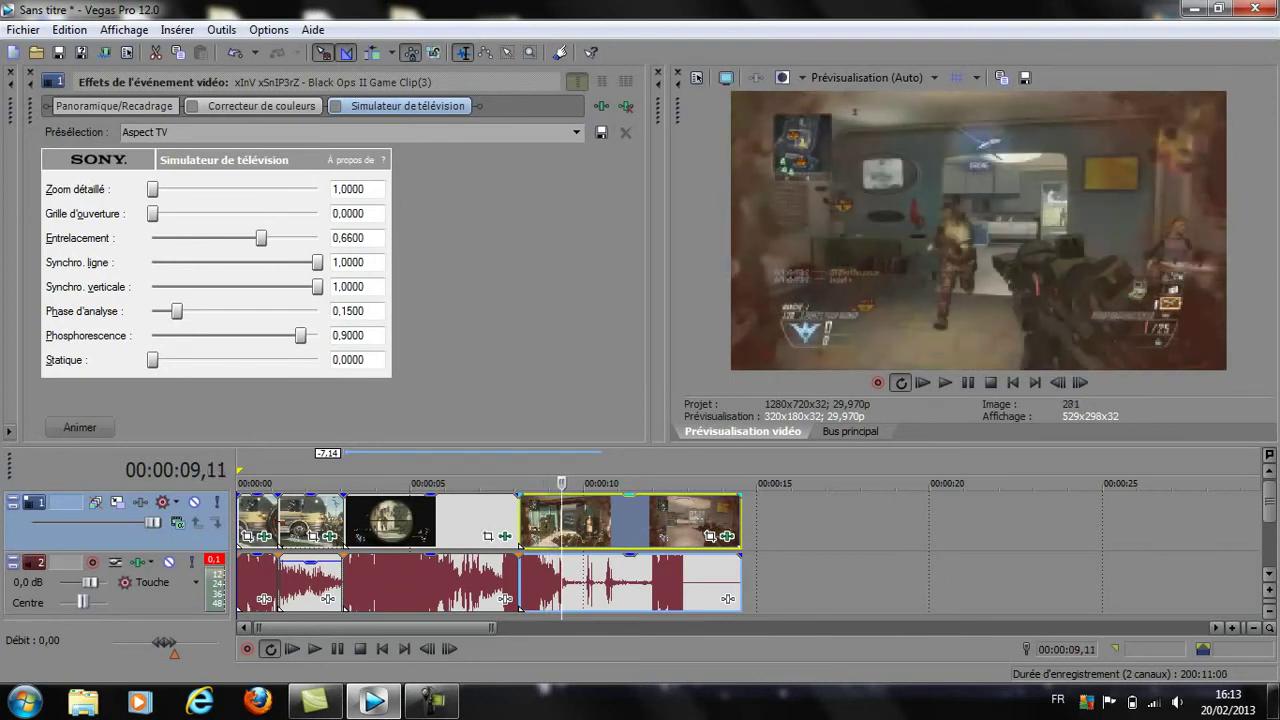
key("s")
Speed up the short split event by compressing it to 00:00:00,15, moving the following clip aside and back against its end
left_click_drag(650, 520, 866, 520)
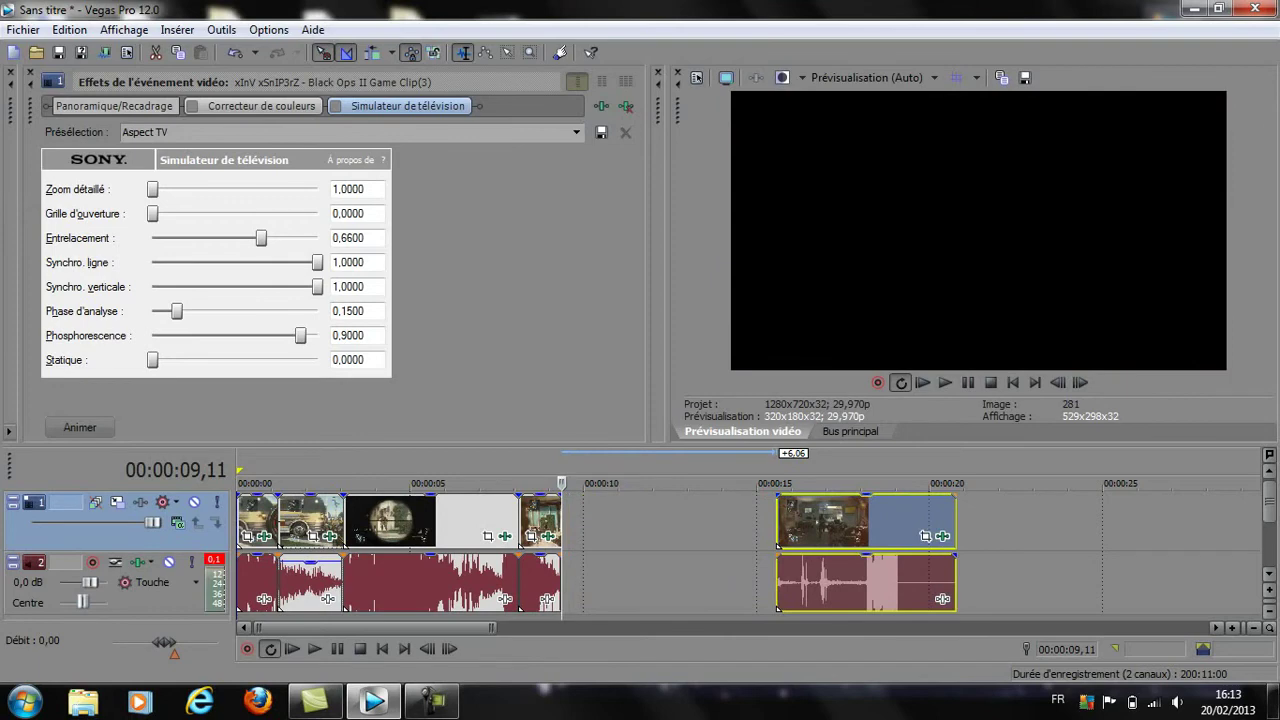
mouse_move(560, 520)
left_mouse_down()
mouse_move(599, 520)
mouse_move(537, 520)
left_mouse_up()
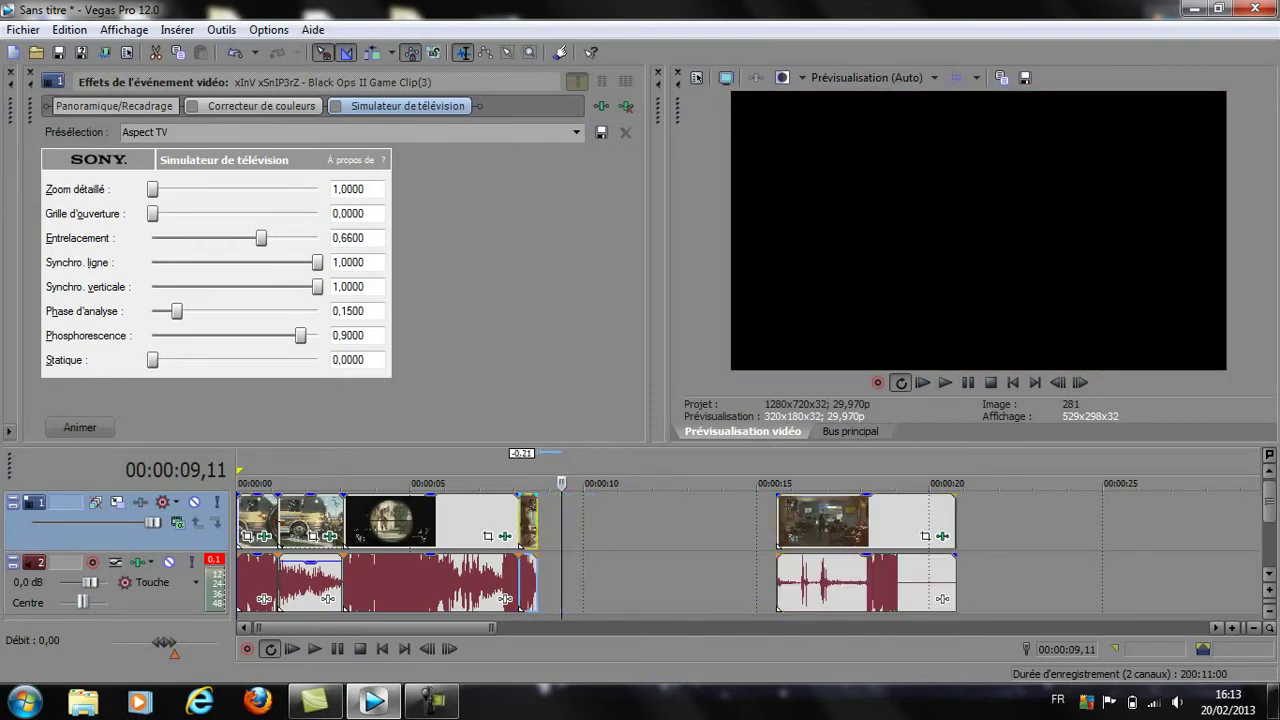
key("f")
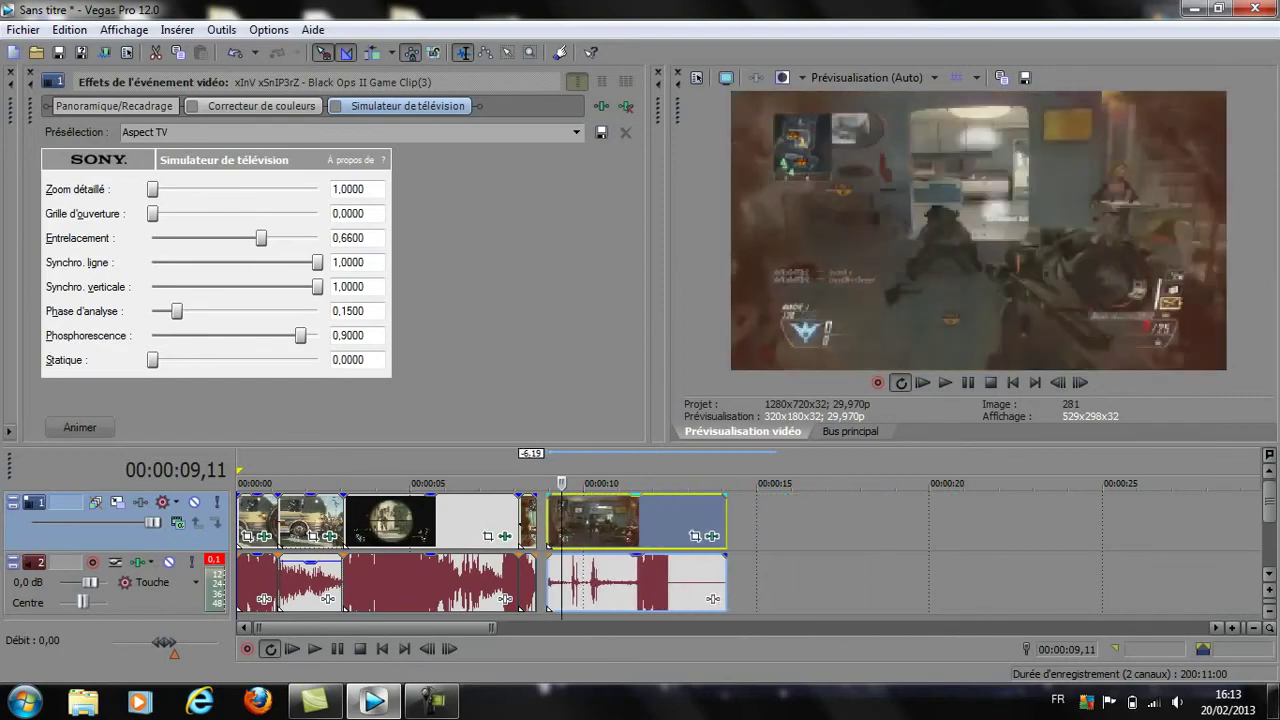
Play back the sped-up section from 00:00:07,10 to check the transition into the accelerated event
left_click(491, 520)
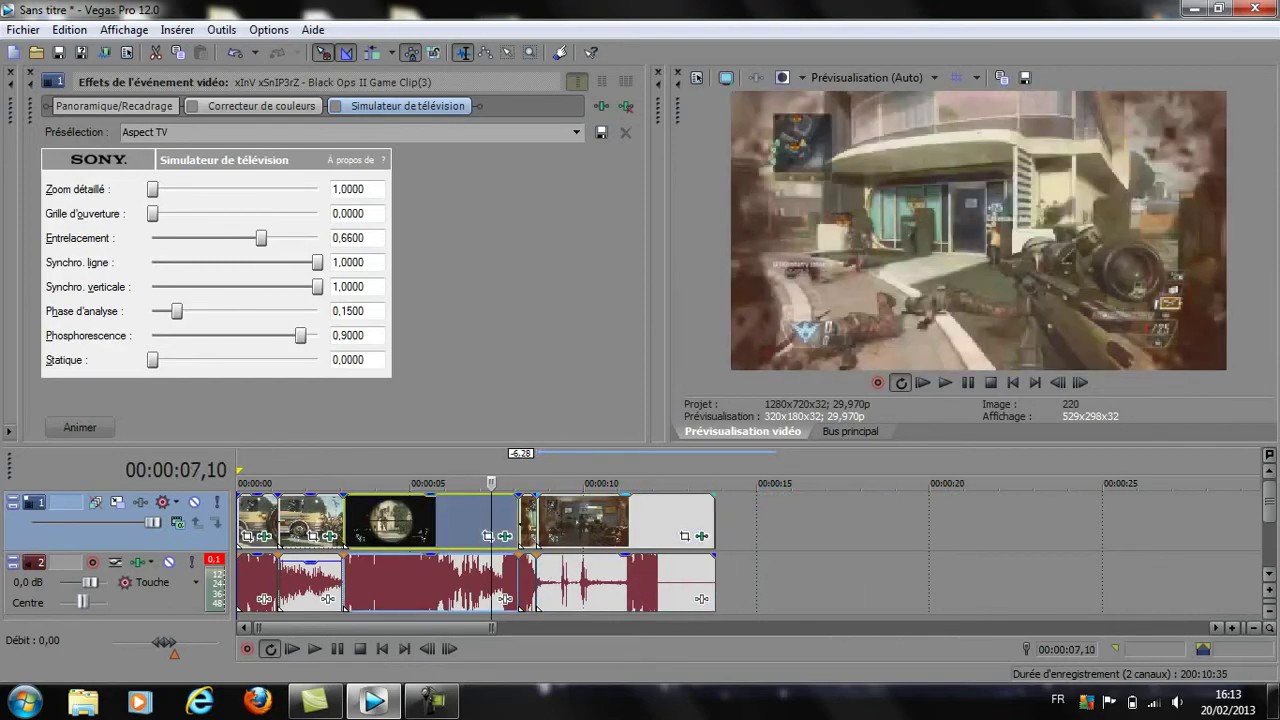
key("space")
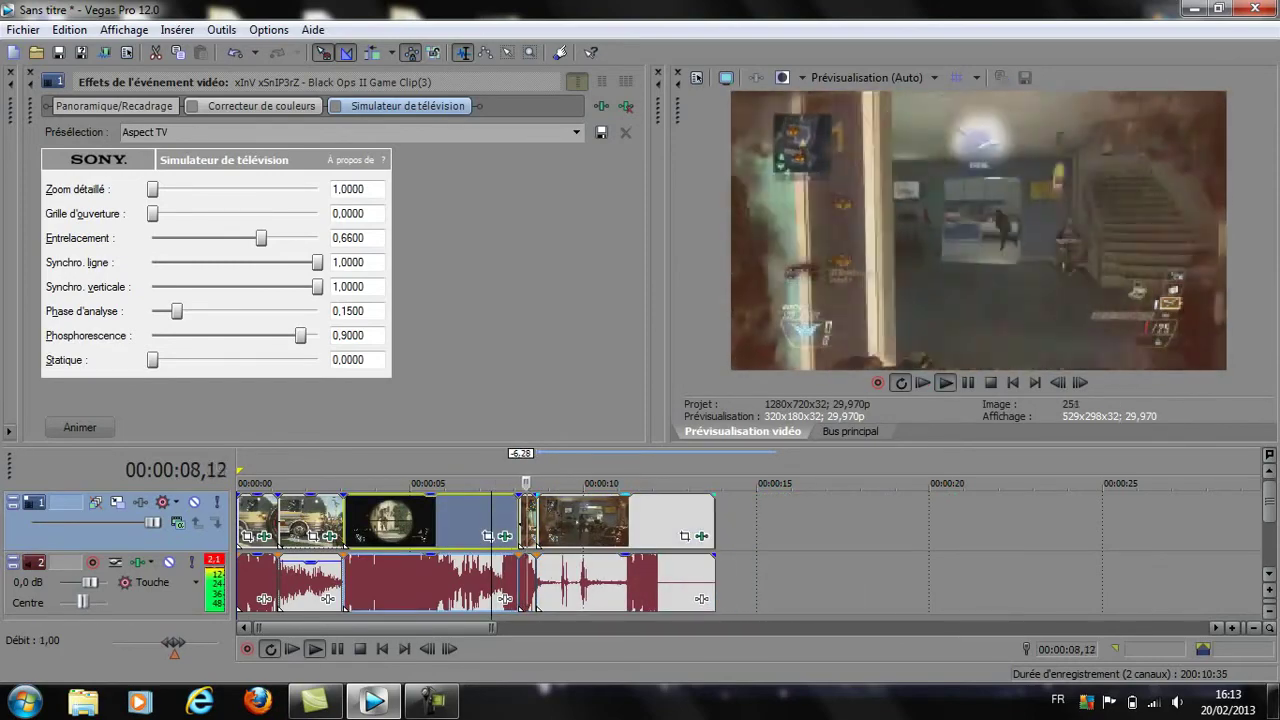
key("space")
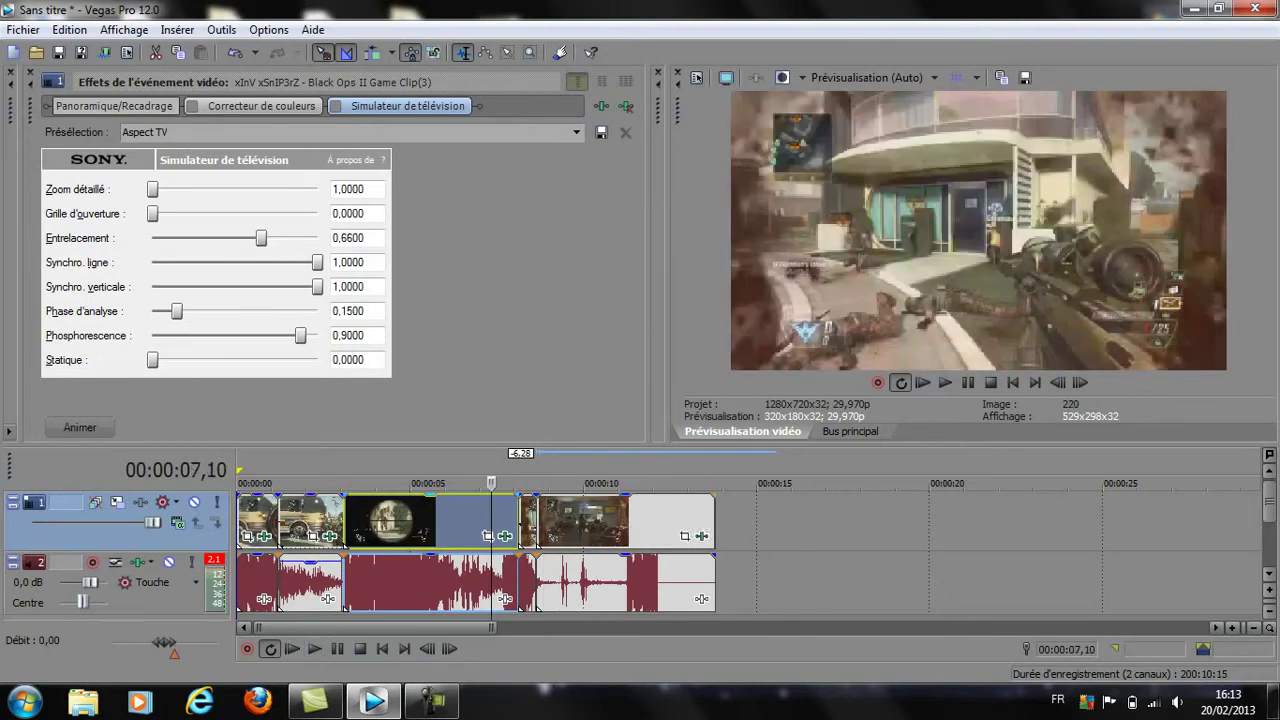
key("space")
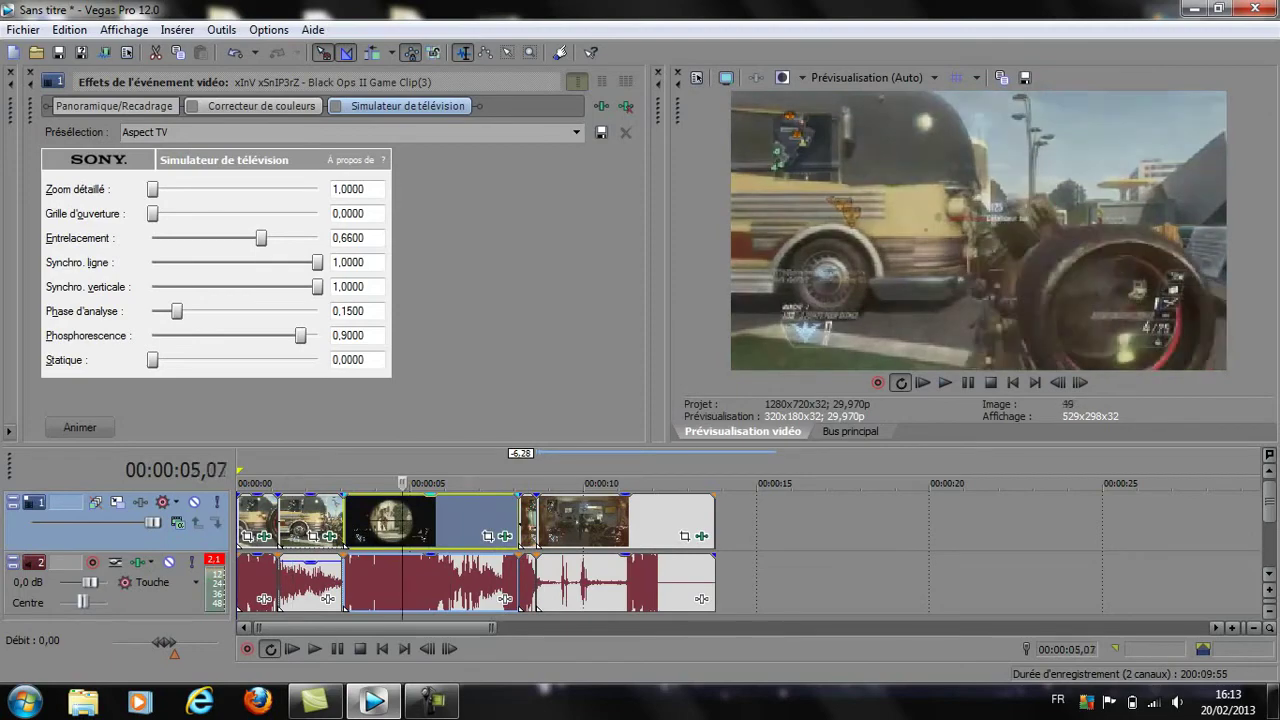
key("space")
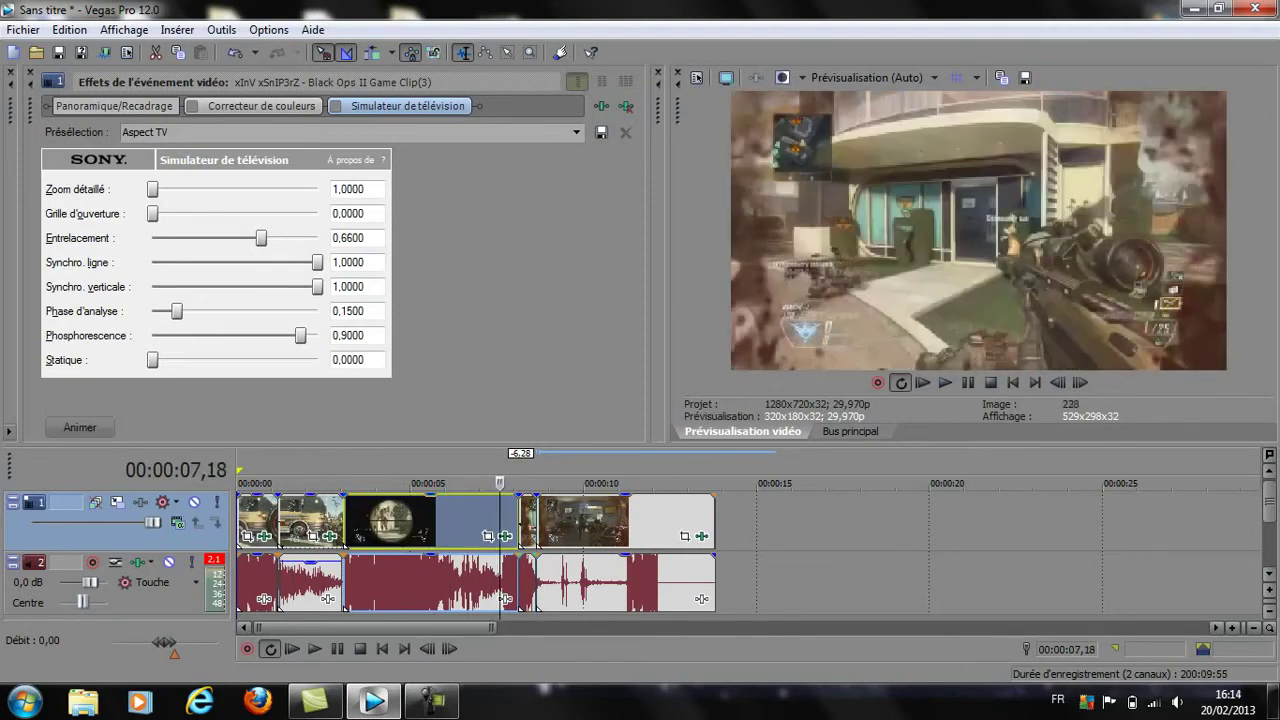
In the sped-up audio event's properties, lock the pitch change to the stretch
right_click(533, 585)
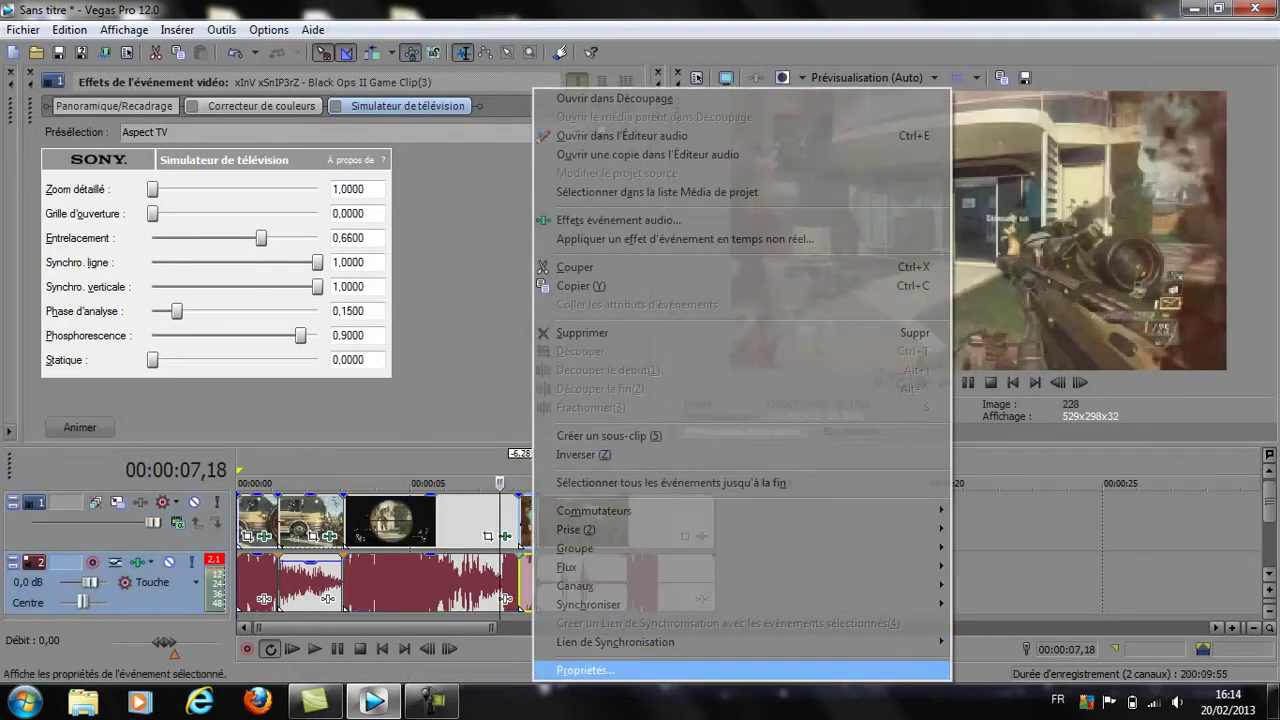
left_click(585, 670)
left_click(602, 394)
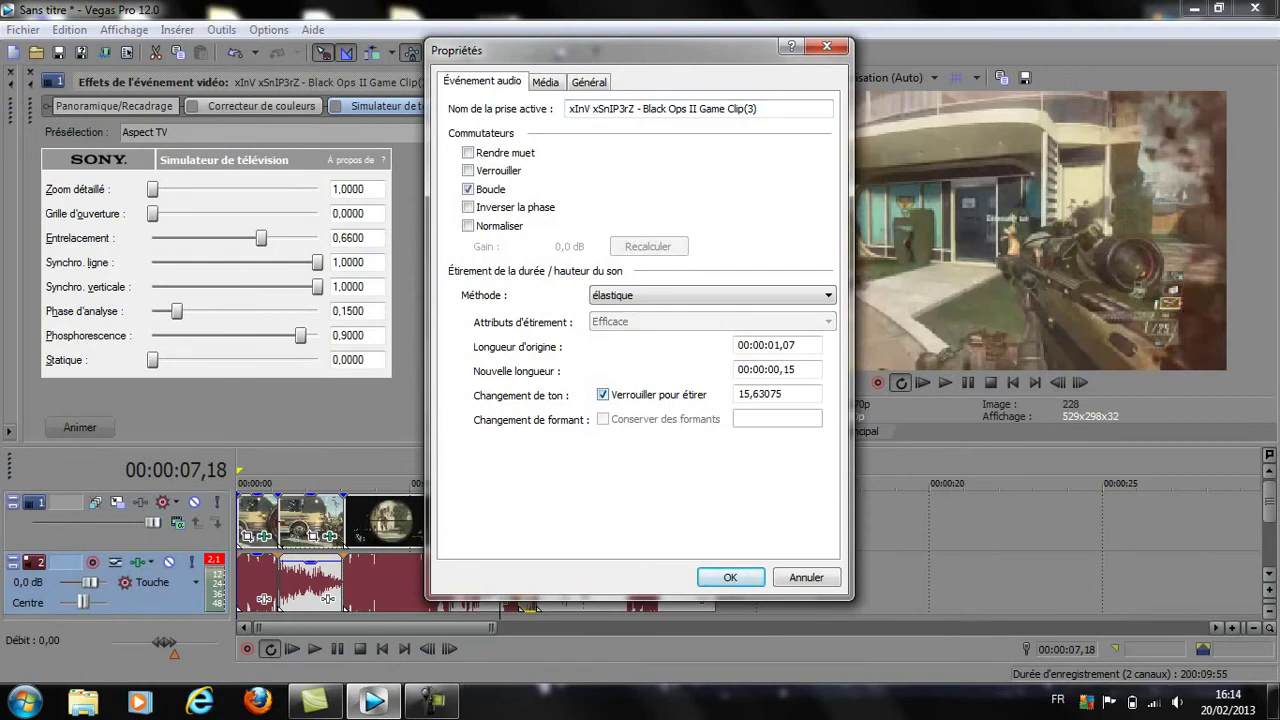
key("Return")
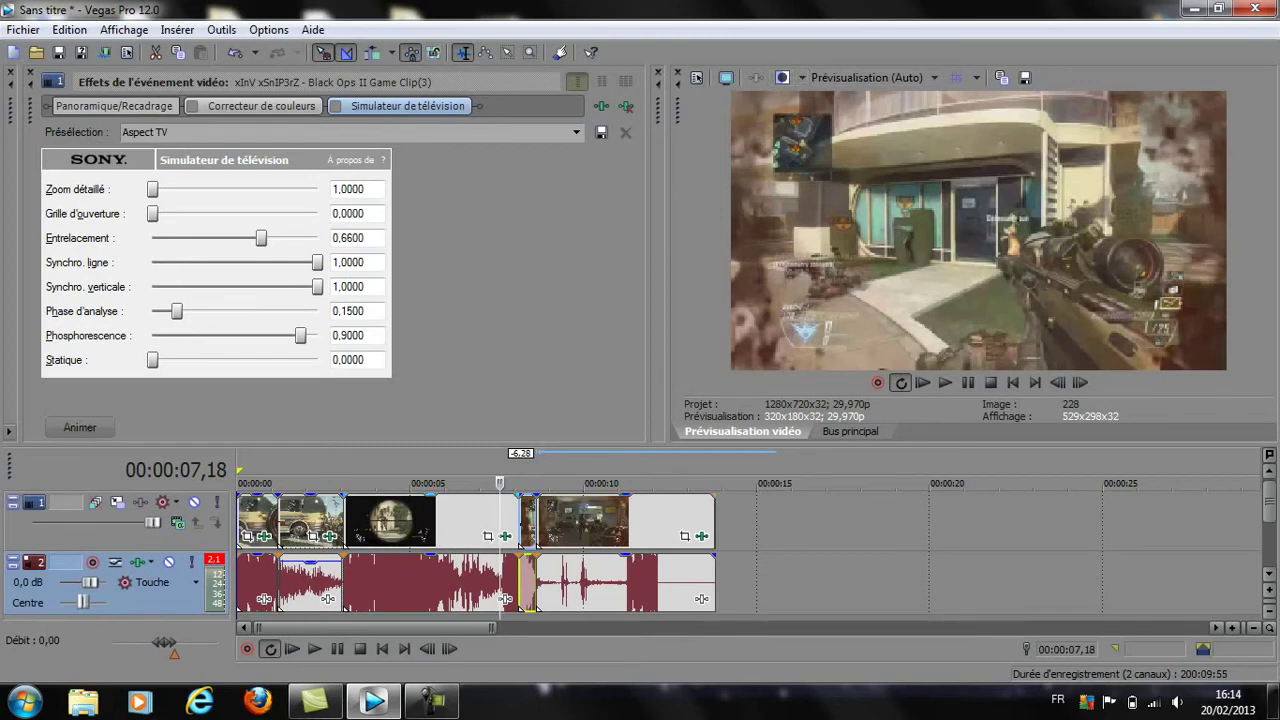
Step the playhead back through the long sniper event to its start at 00:00:03,02
key("Left")
key("Left")
key("Left")
key("Left")
key("Left")
key("Left")
key("Left")
key("Left")
key("Left")
key("Left")
key("Left")
key("Left")
key("Left")
key("Left")
key("Left")
key("Left")
key("Left")
key("Left")
key("Left")
key("Left")
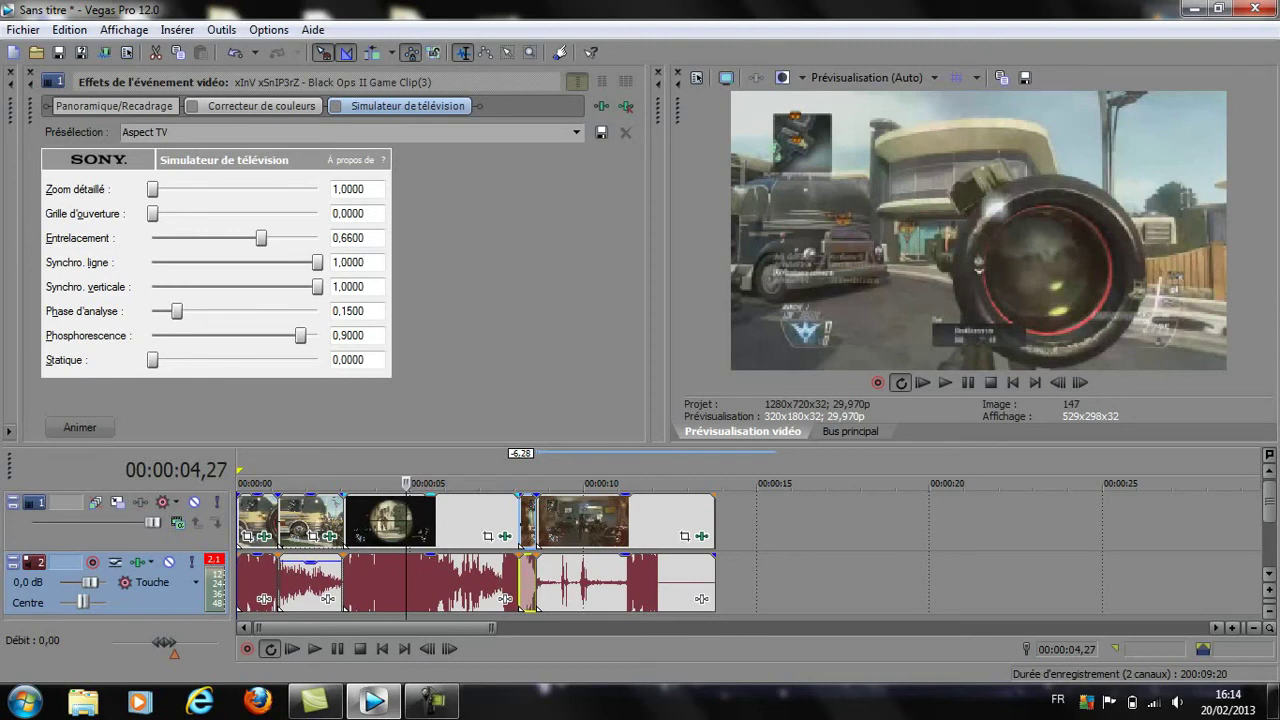
key("Left")
key("Left")
key("Left")
key("Left")
key("Left")
key("Left")
key("Left")
key("Left")
key("Left")
key("Left")
key("Left")
key("Left")
key("Left")
key("Left")
key("Left")
key("Left")
key("Left")
key("Left")
key("Left")
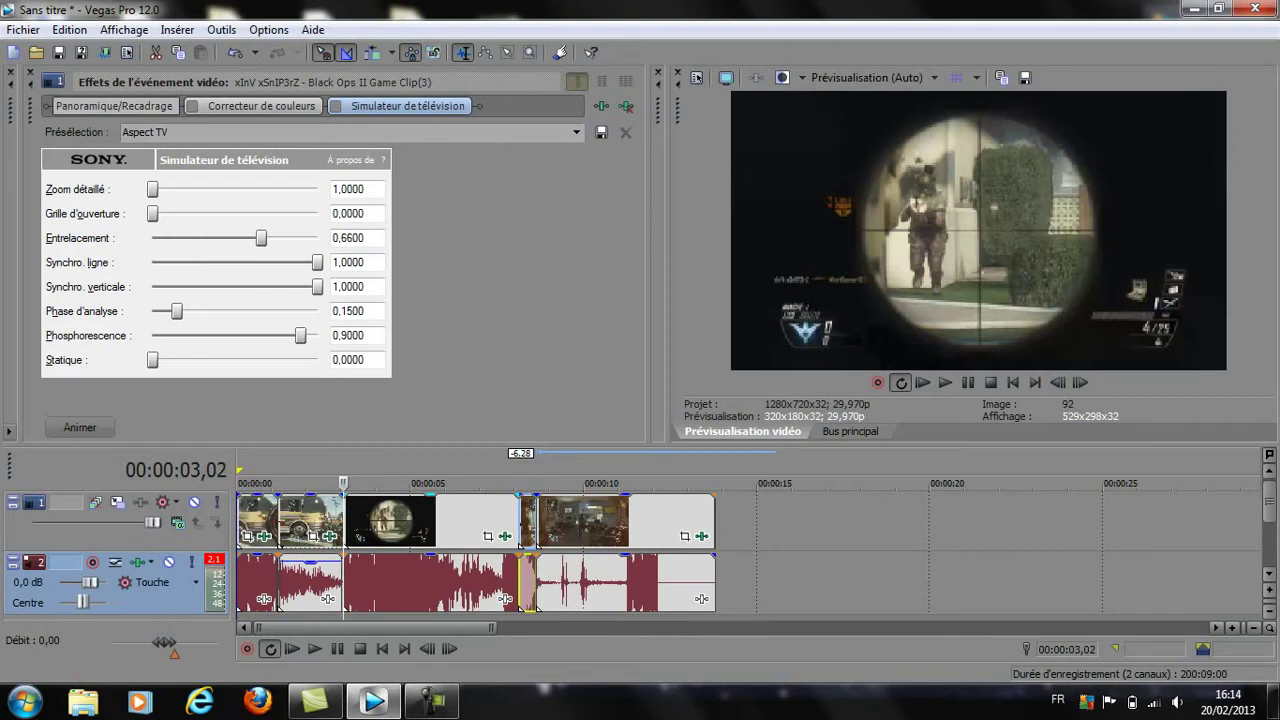
Select the long sniper event, play it from 00:00:03,02, and stop near its end at 00:00:07,16
key("Up")
key("space")
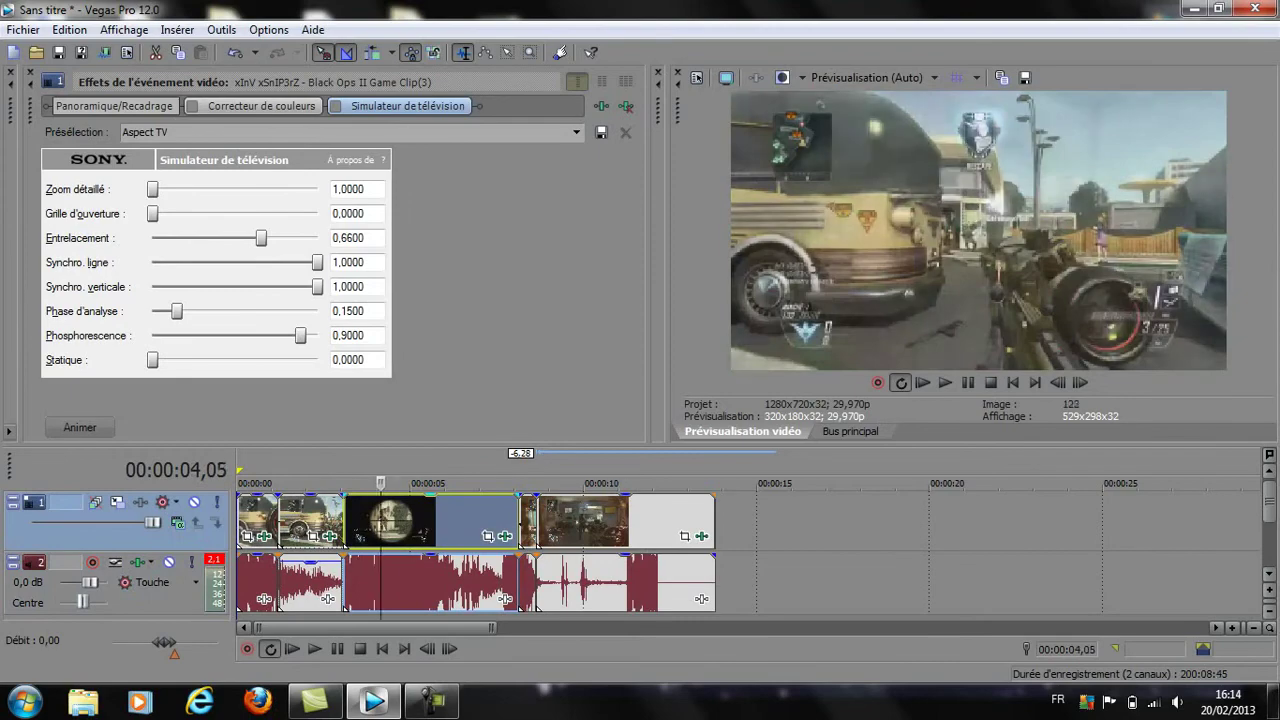
key("Return")
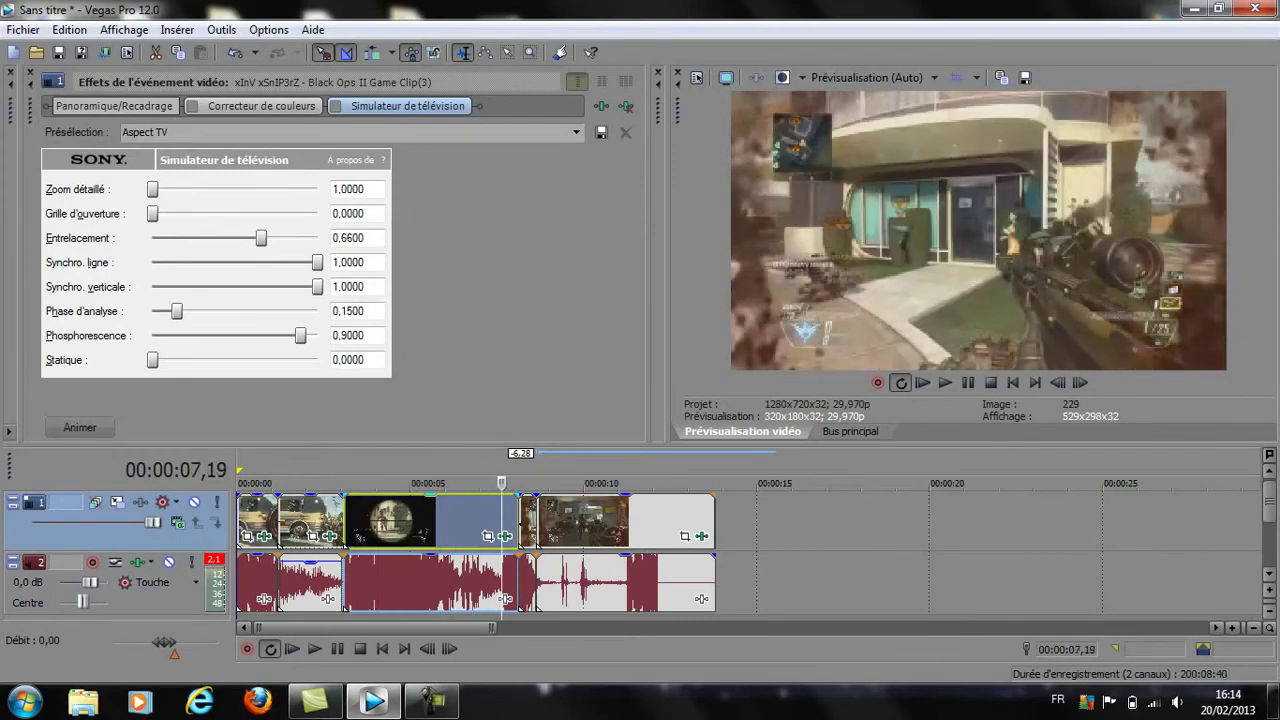
key("space")
key("space")
key("Left")
key("Left")
key("Left")
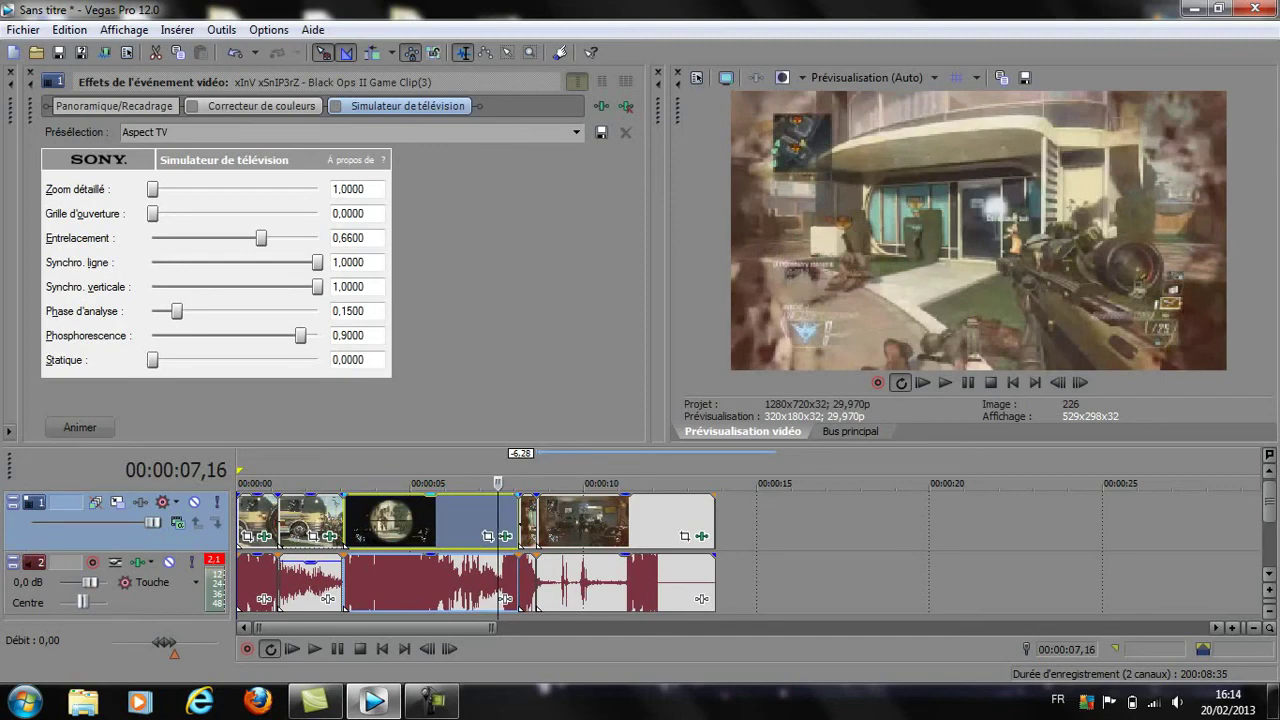
Return the playhead to 00:00:05,00, play on briefly, and examine the frames around 00:00:05,12 one by one
left_click_drag(498, 483, 409, 483)
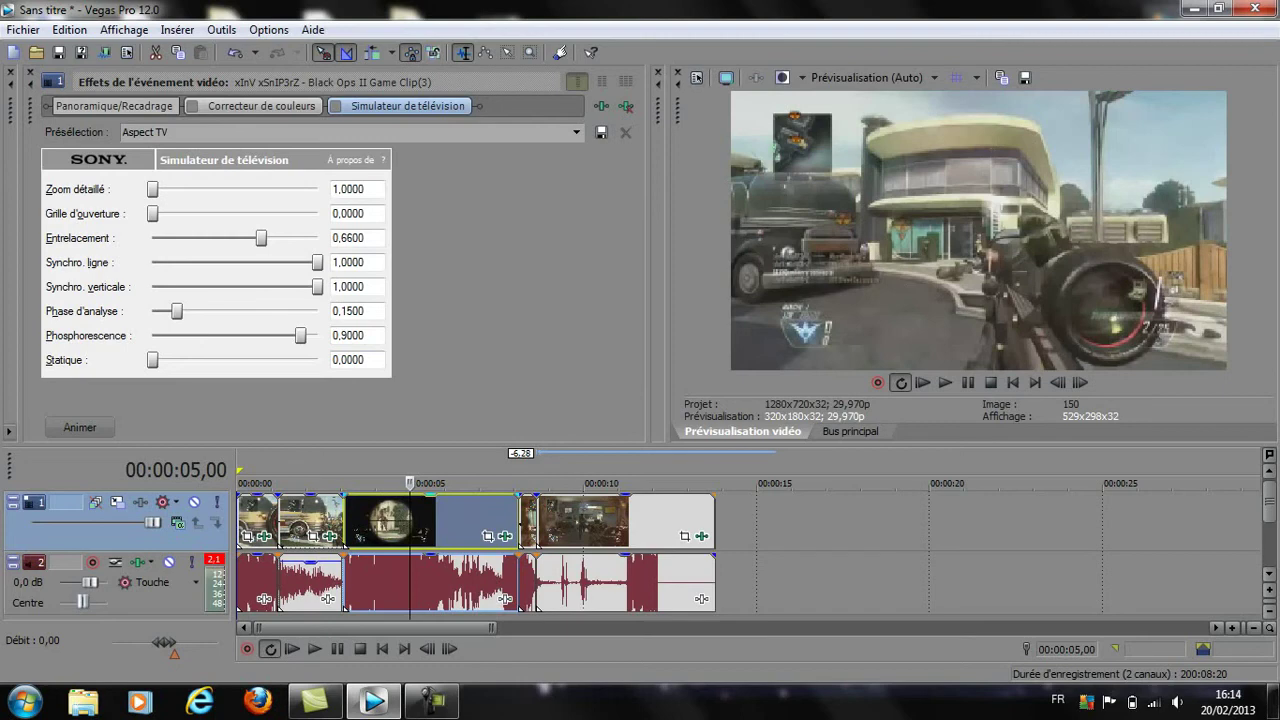
key("space")
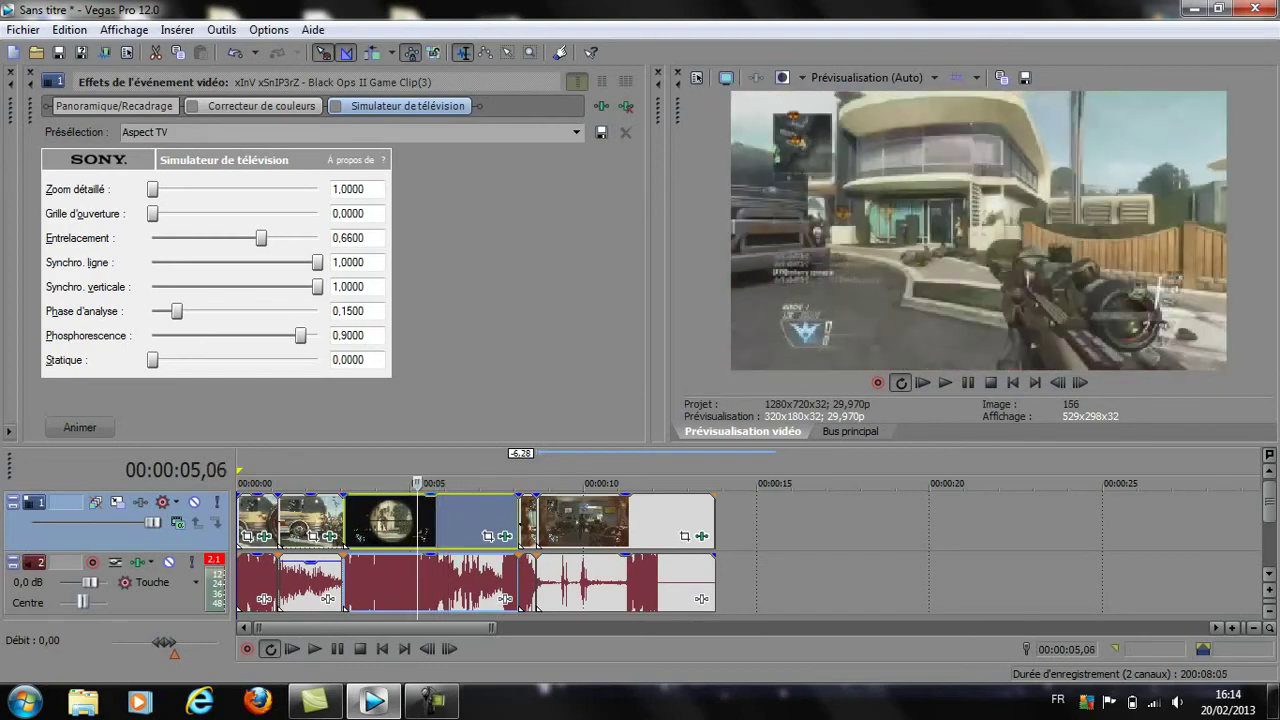
left_click(1080, 383)
left_click(1080, 383)
left_click(1059, 383)
left_click(1059, 383)
left_click(1059, 383)
left_click(1059, 383)
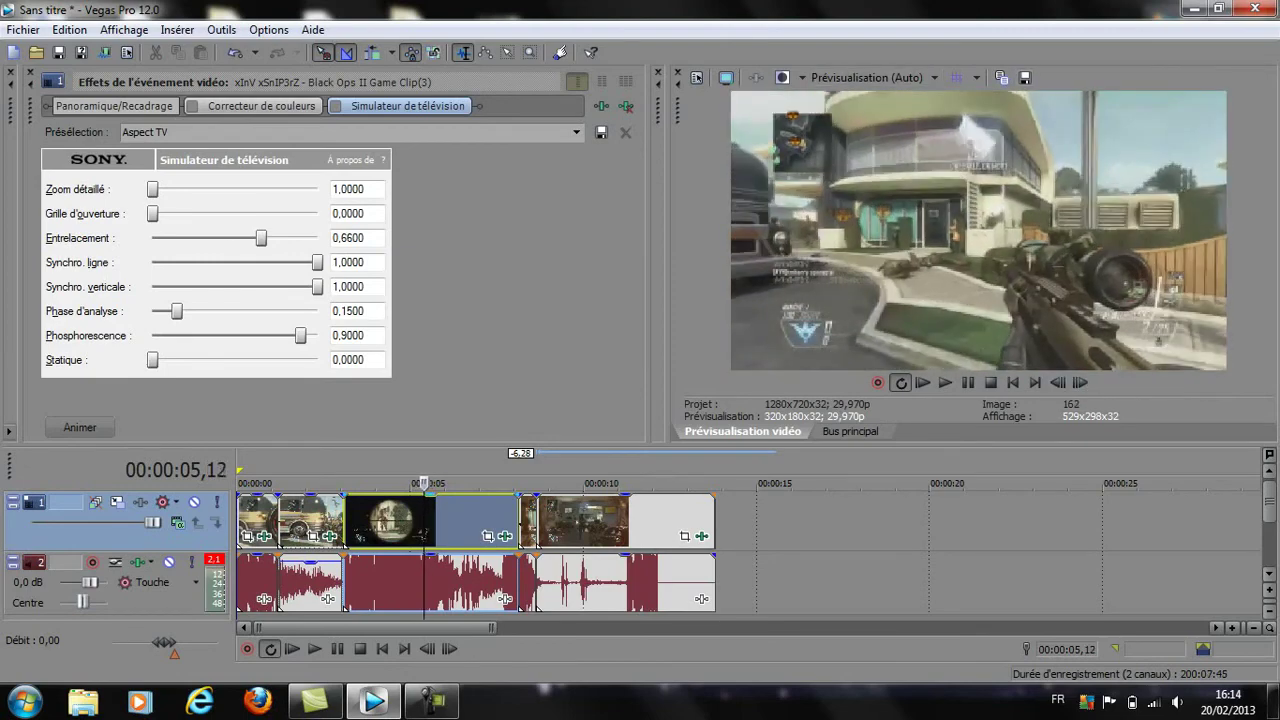
Play on to the next shot, go back to 00:00:06,01, and advance frame by frame to 00:00:06,07
key("space")
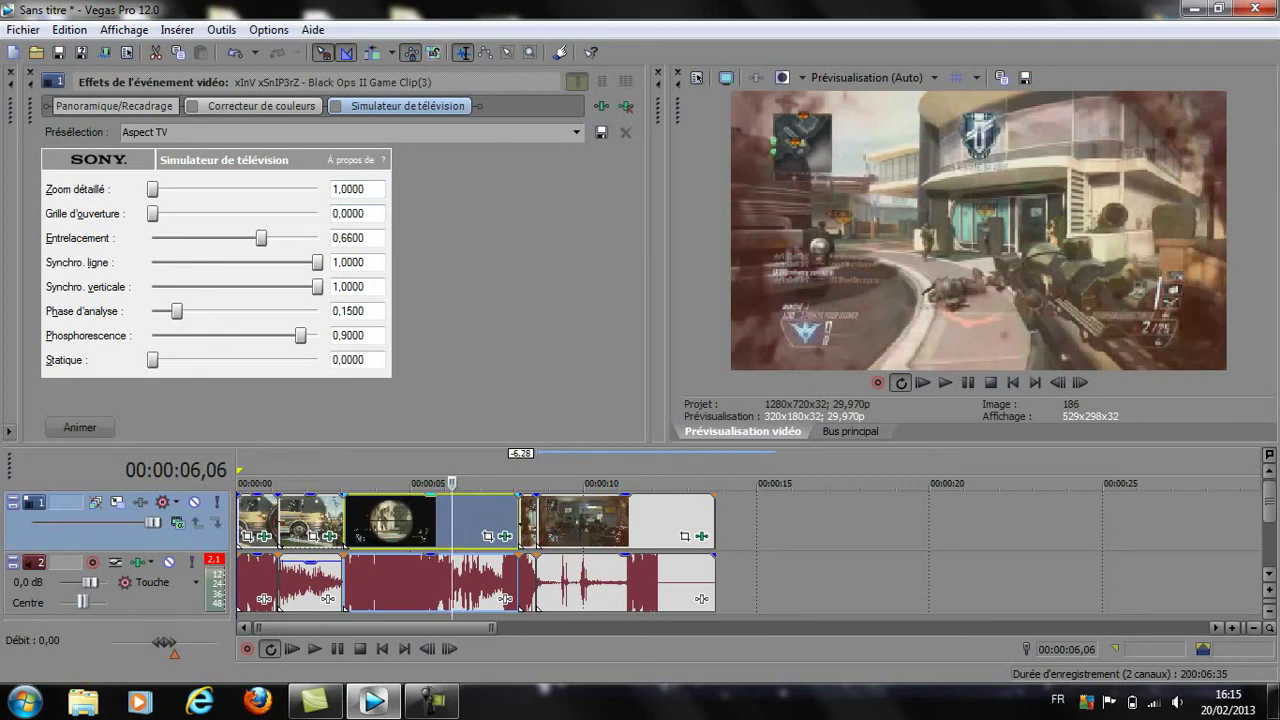
left_click(446, 484)
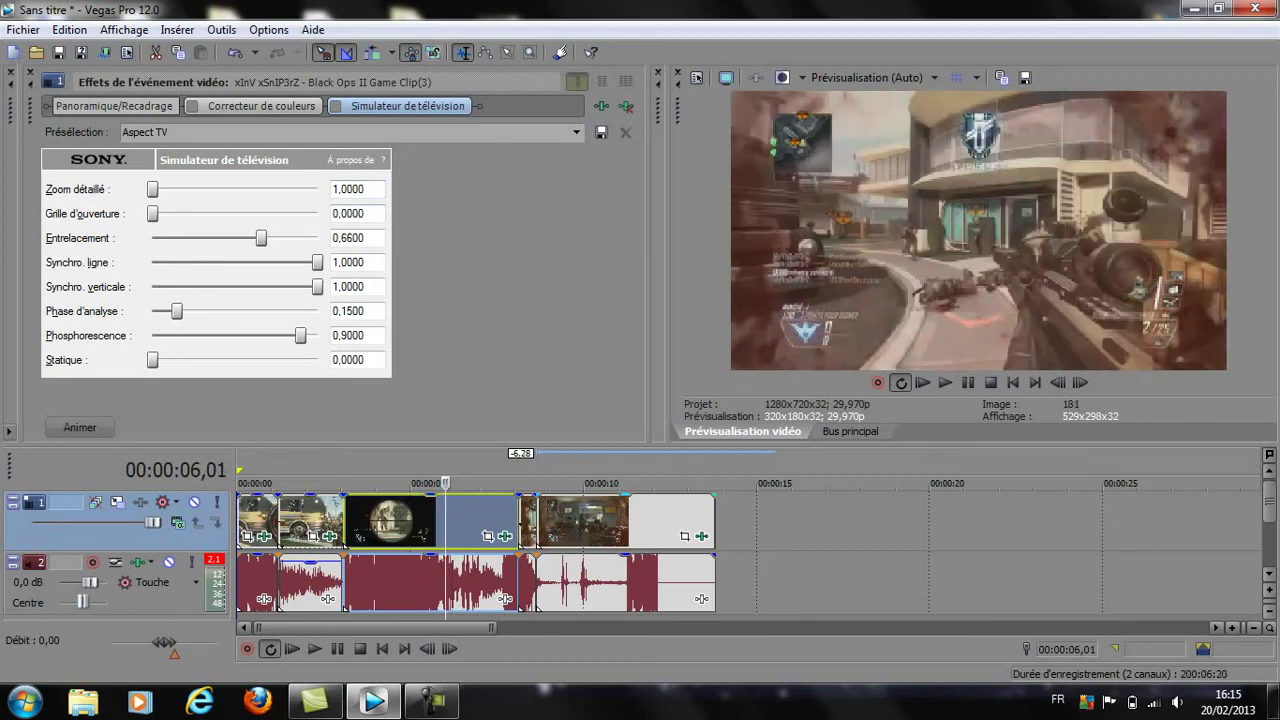
key("Right")
key("Right")
key("Right")
key("Right")
key("Right")
key("Right")
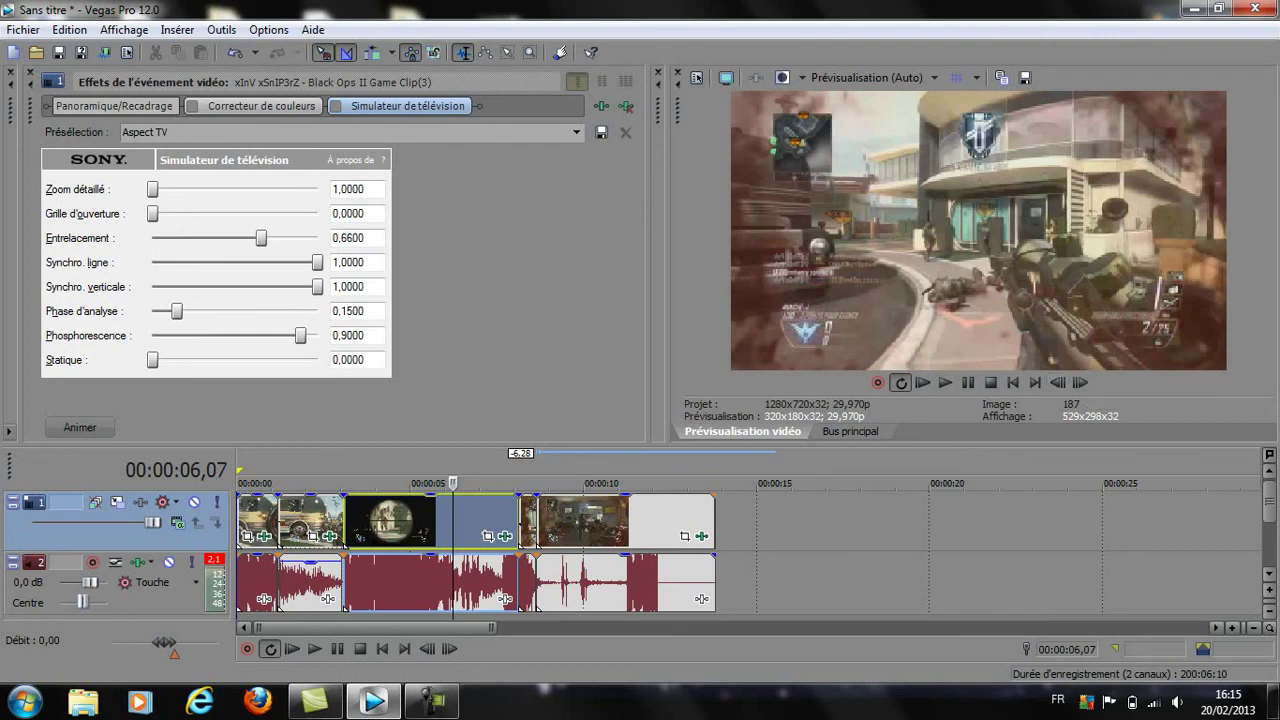
Examine the shot frame by frame, going back past 00:00:06,02 and forward again to 00:00:06,05
left_click(1058, 382)
left_click(1058, 382)
left_click(1058, 382)
left_click(1058, 382)
left_click(1058, 382)
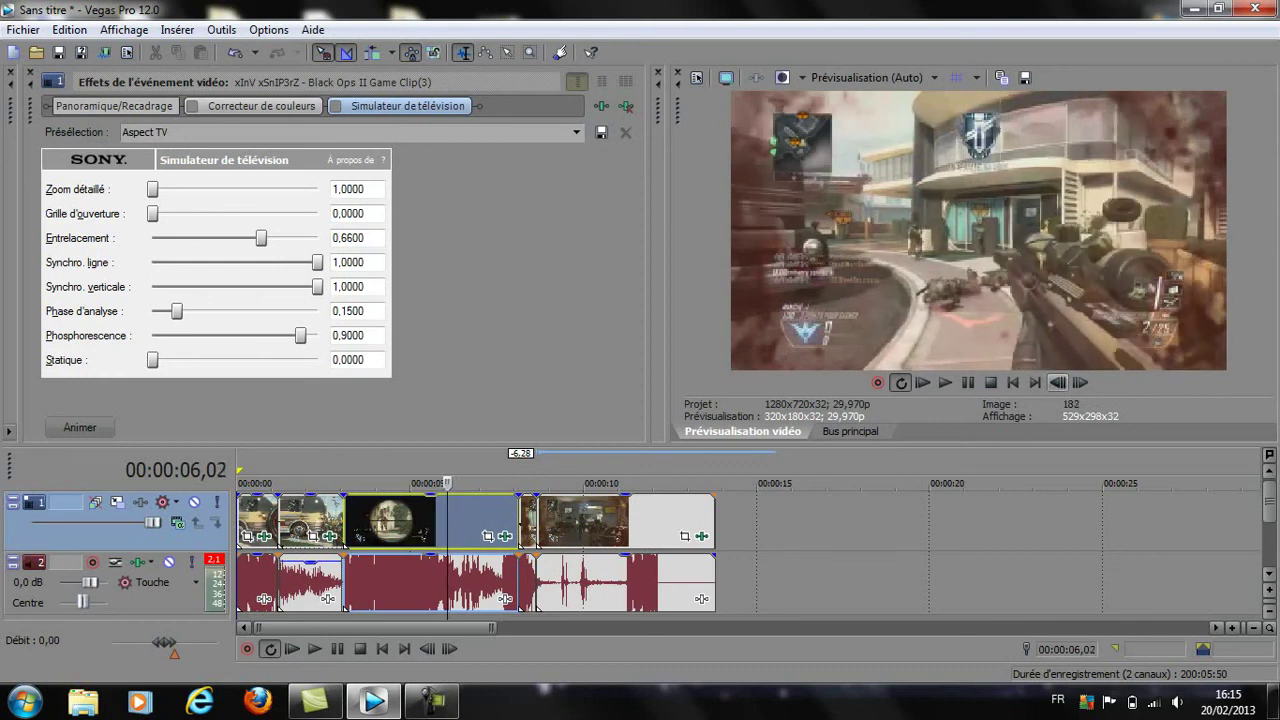
left_click(1058, 382)
left_click(1058, 382)
left_click(1080, 382)
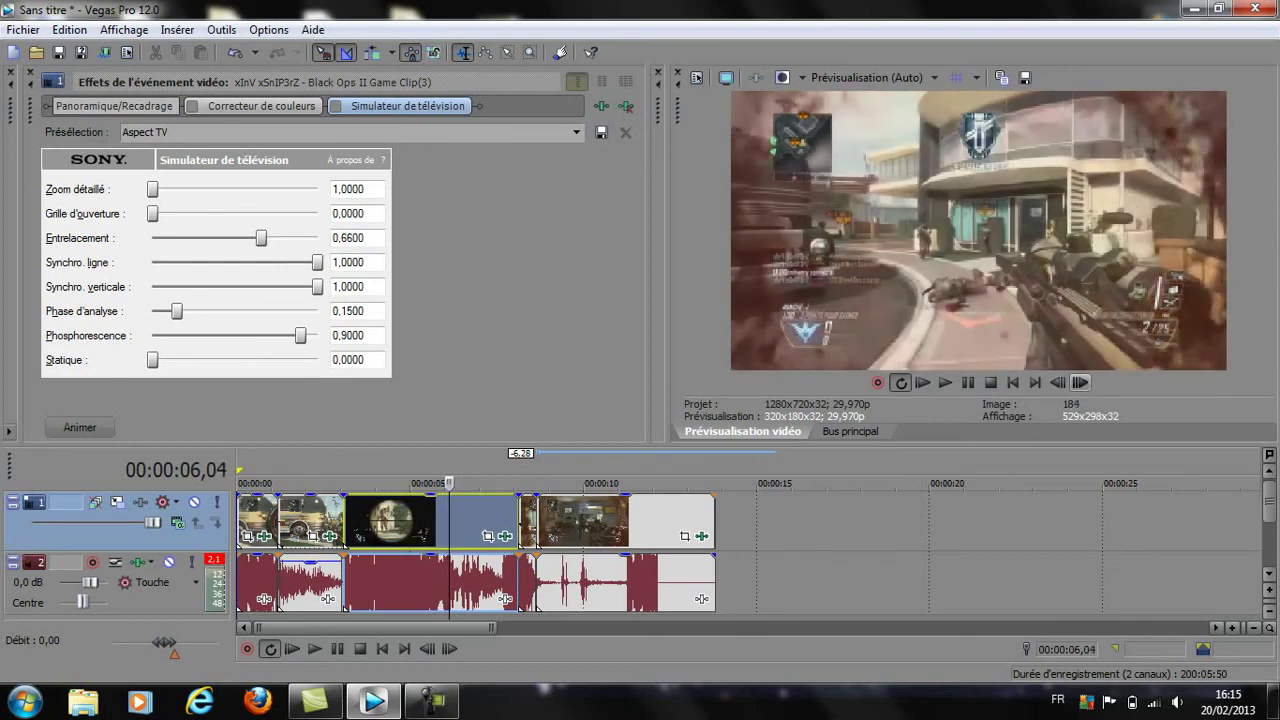
left_click(1080, 382)
left_click(1080, 382)
left_click(1080, 382)
left_click(1080, 382)
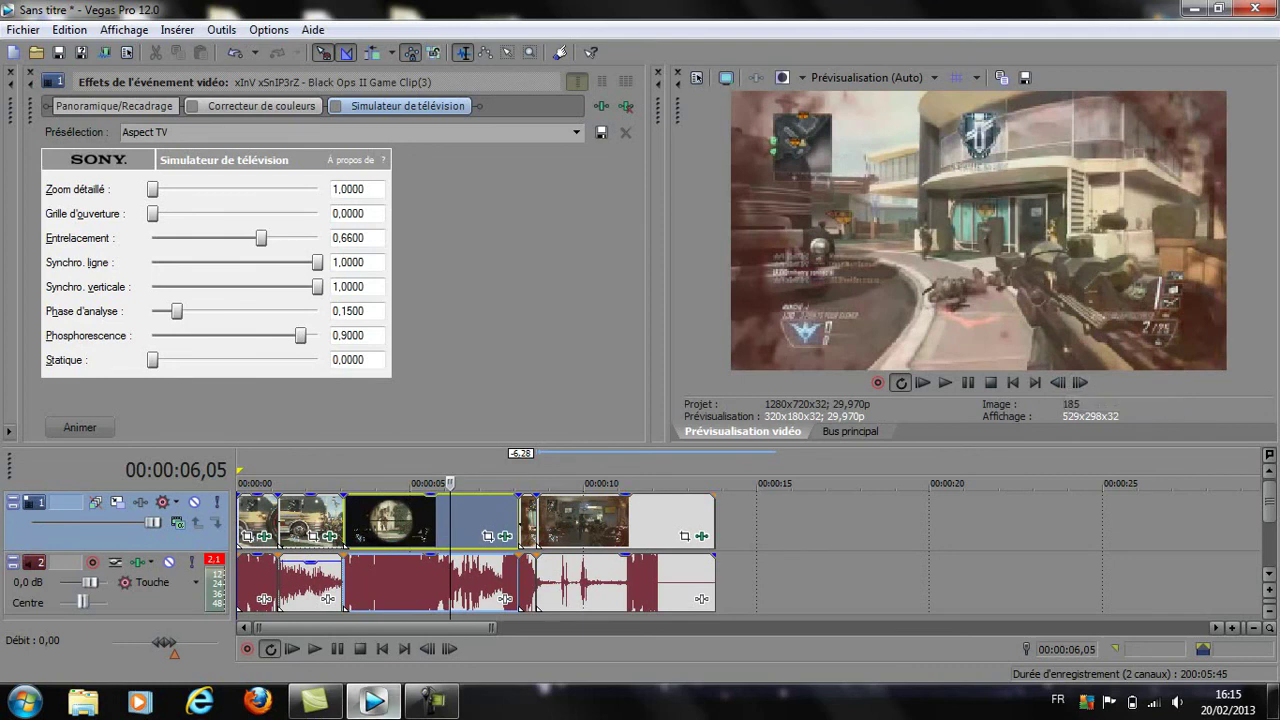
Advance the playhead to 00:00:06,07 and return it frame by frame to 00:00:06,02
mouse_move(432, 702)
key("Right")
key("Right")
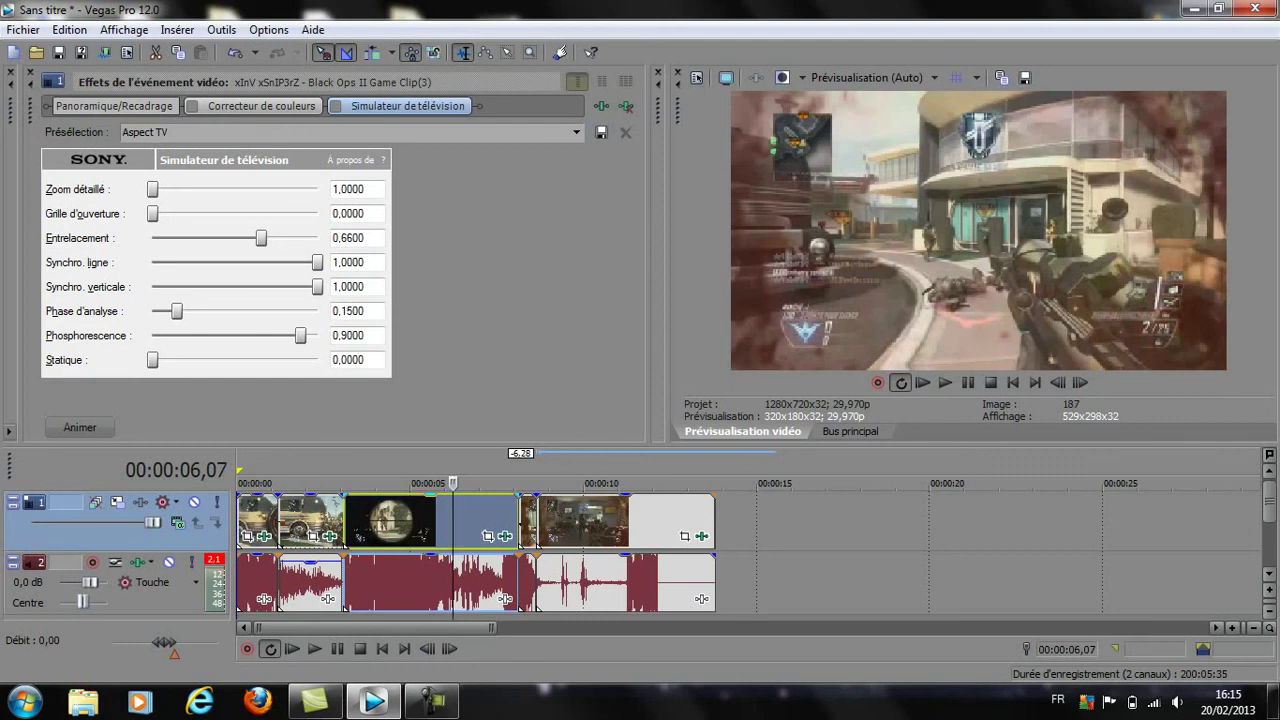
key("Left")
key("Left")
key("Left")
key("Left")
key("Left")
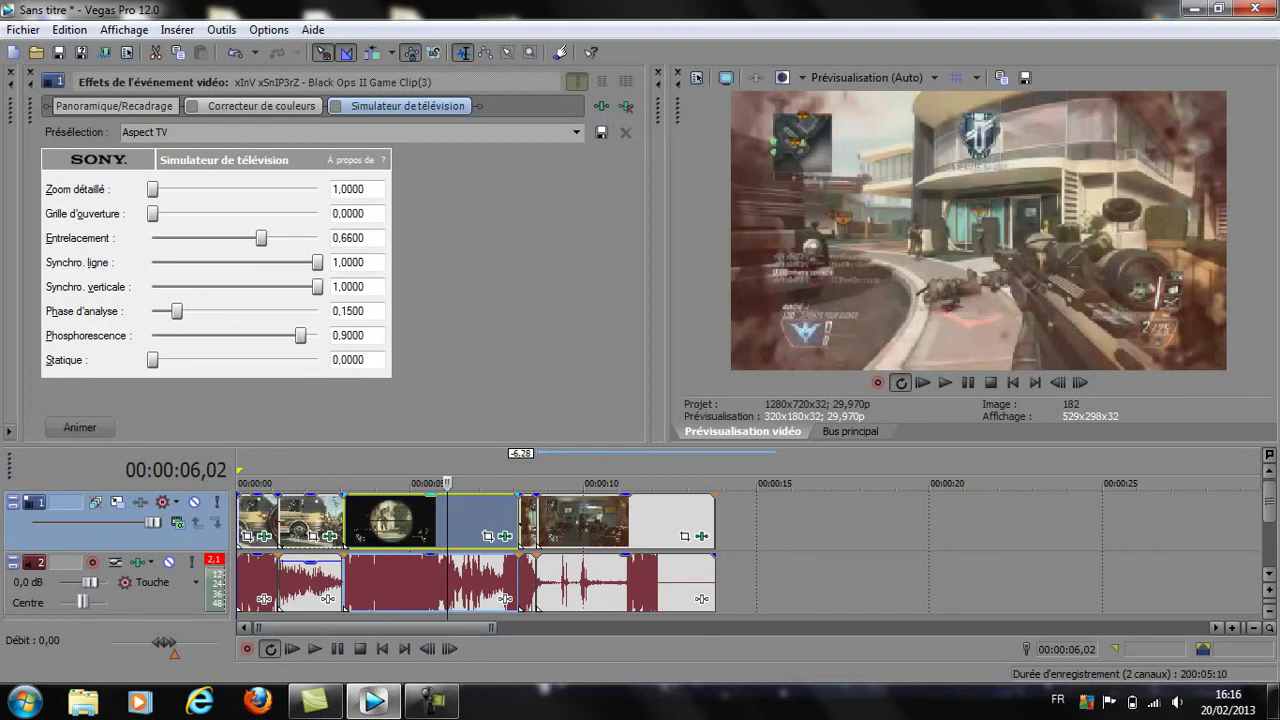
left_click(431, 702)
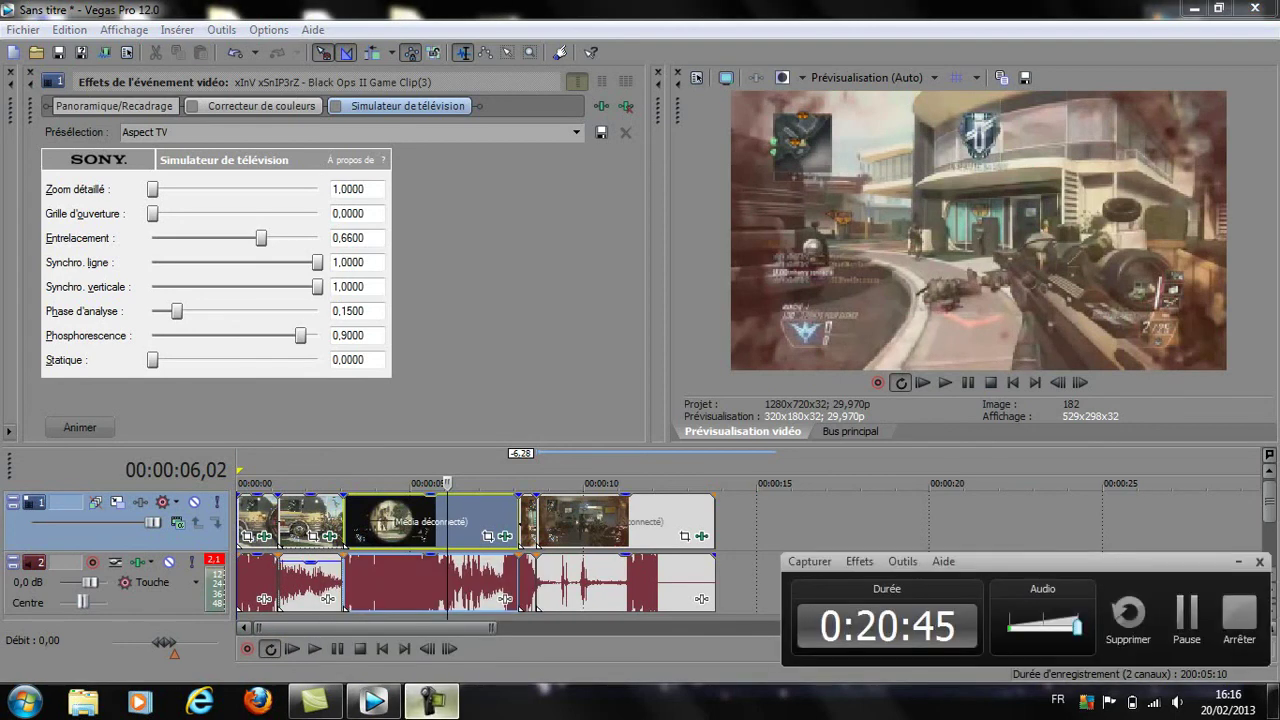